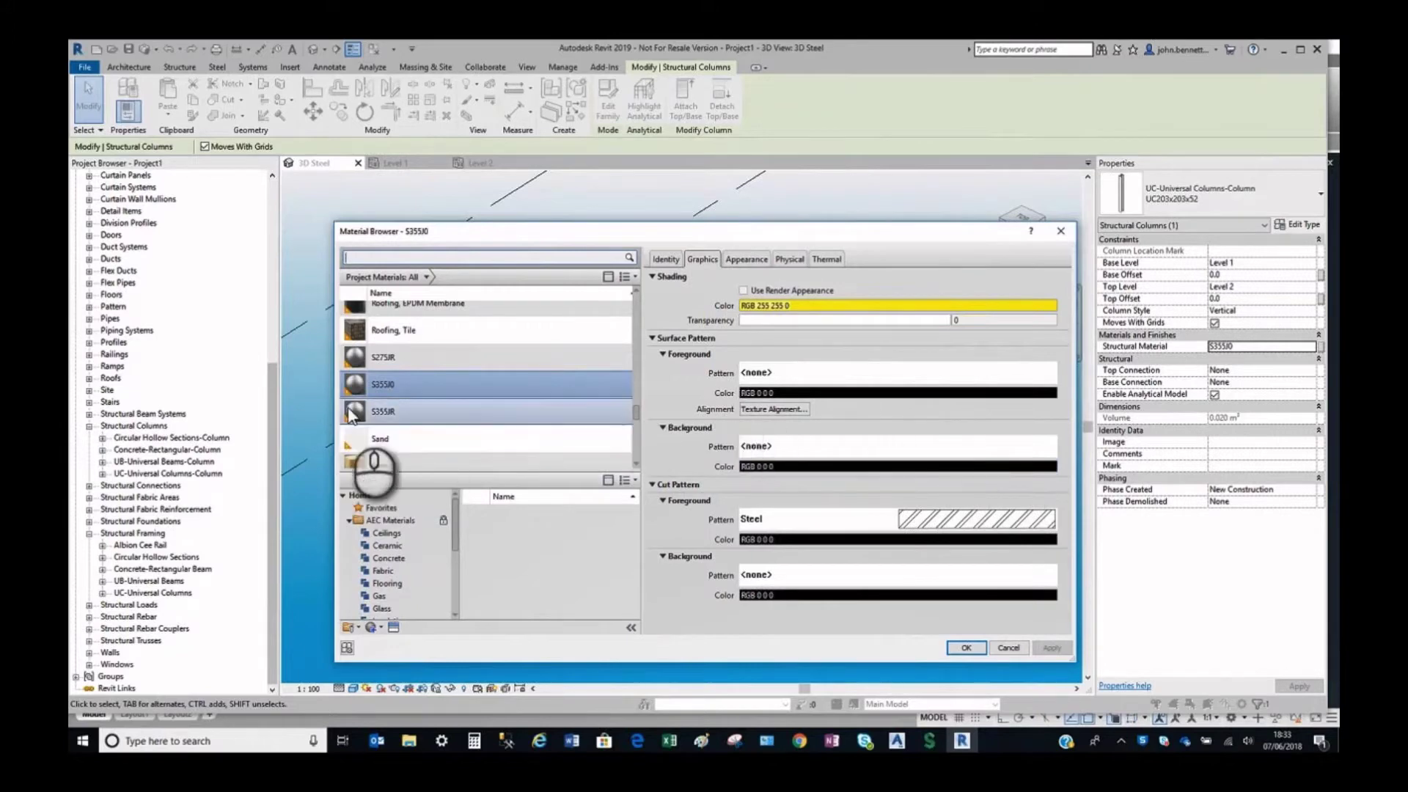
# Review the graphics settings of the selected column's structural material and close the Material Browser.
pyautogui.moveTo(385, 398)
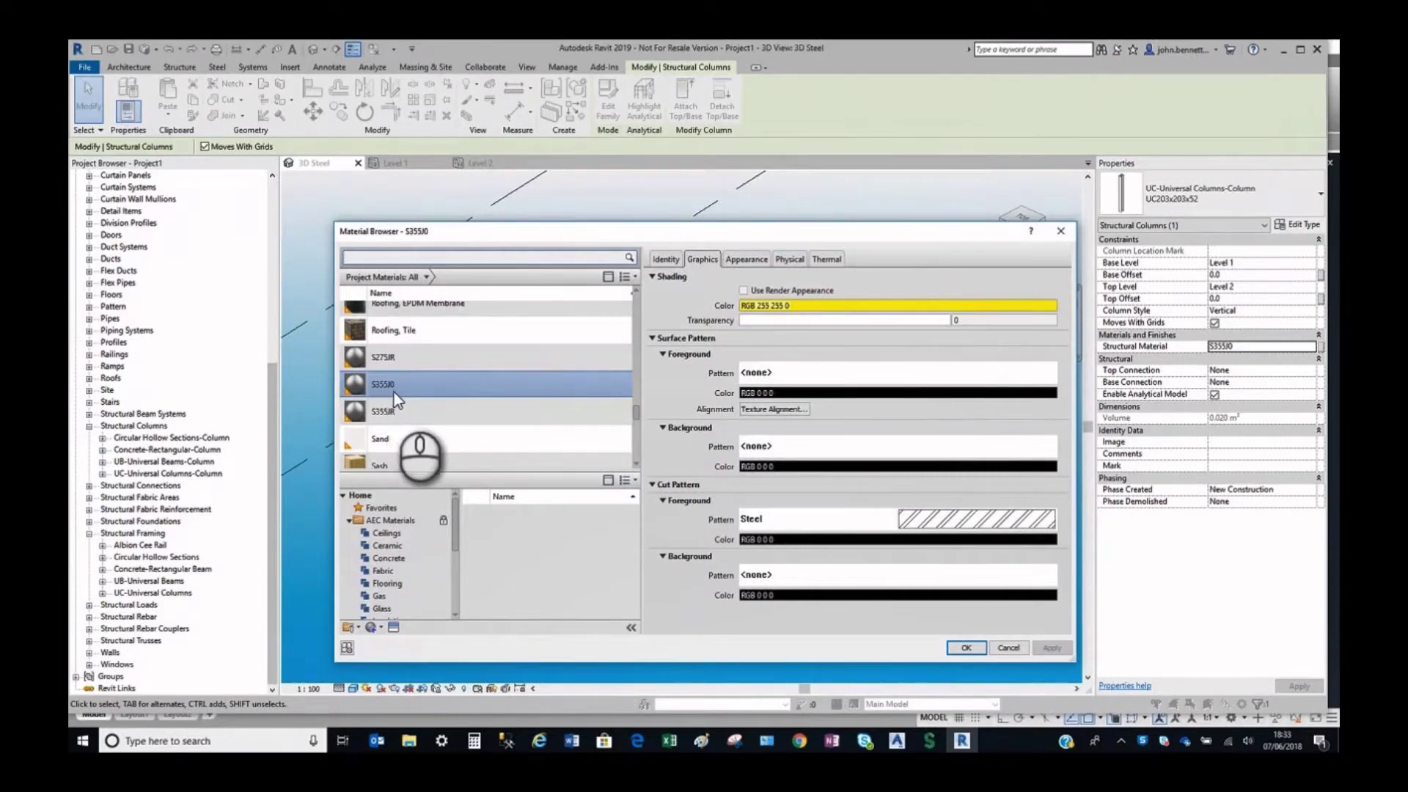
pyautogui.scroll(-1, 394, 394)
pyautogui.click(954, 647)
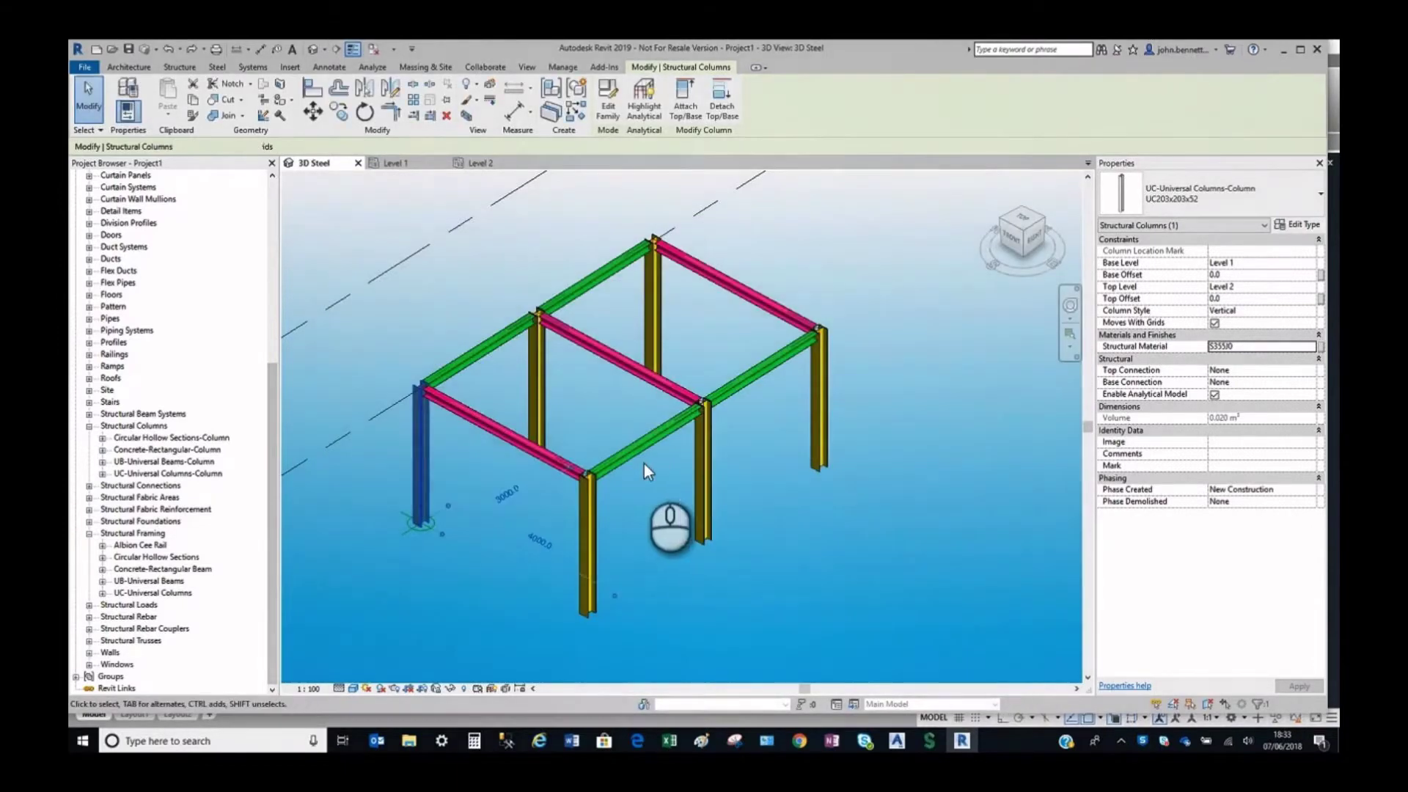
# Inspect the structural material and shading colour of the Level 2 beam framing into the same corner column.
pyautogui.click(462, 372)
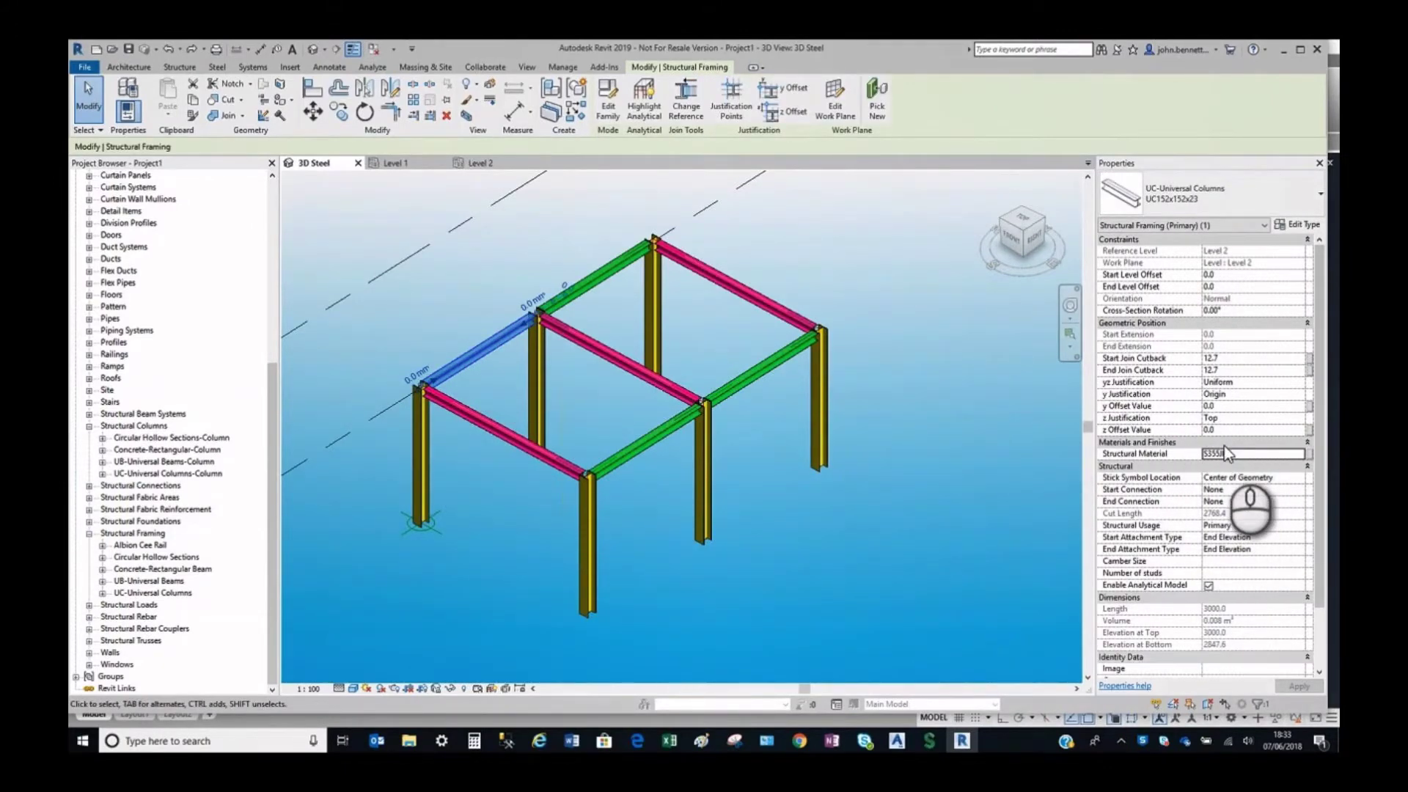
pyautogui.click(1296, 455)
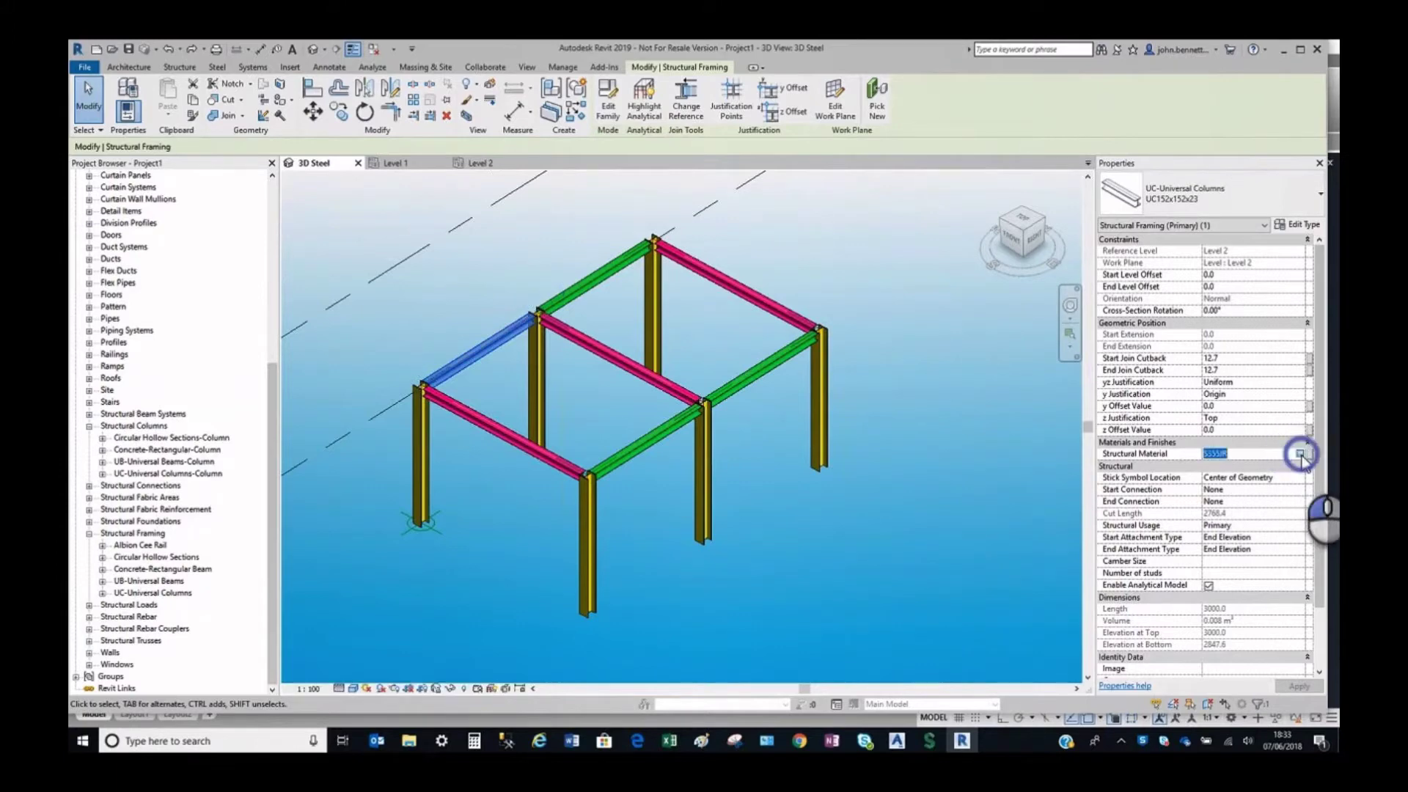
pyautogui.click(1300, 454)
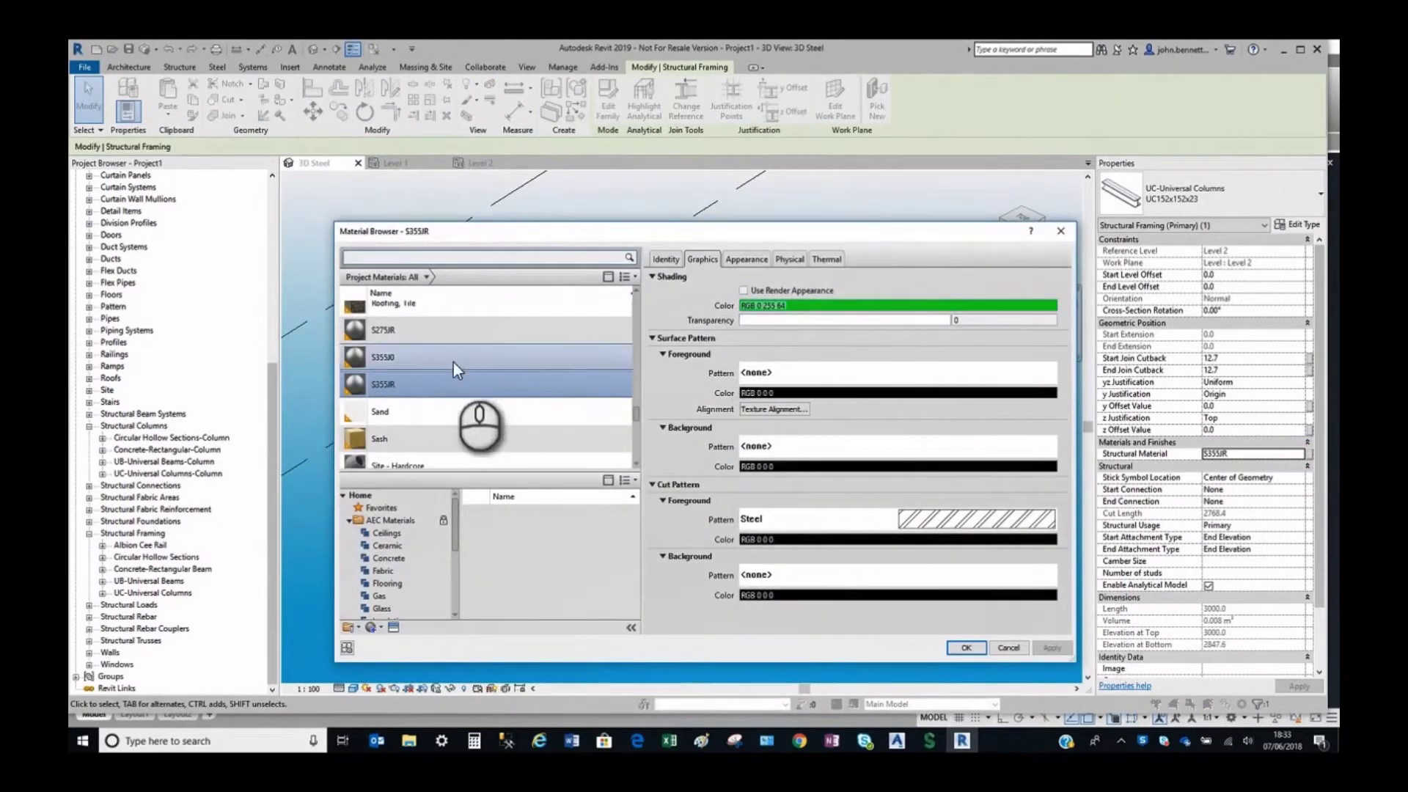
pyautogui.click(1010, 648)
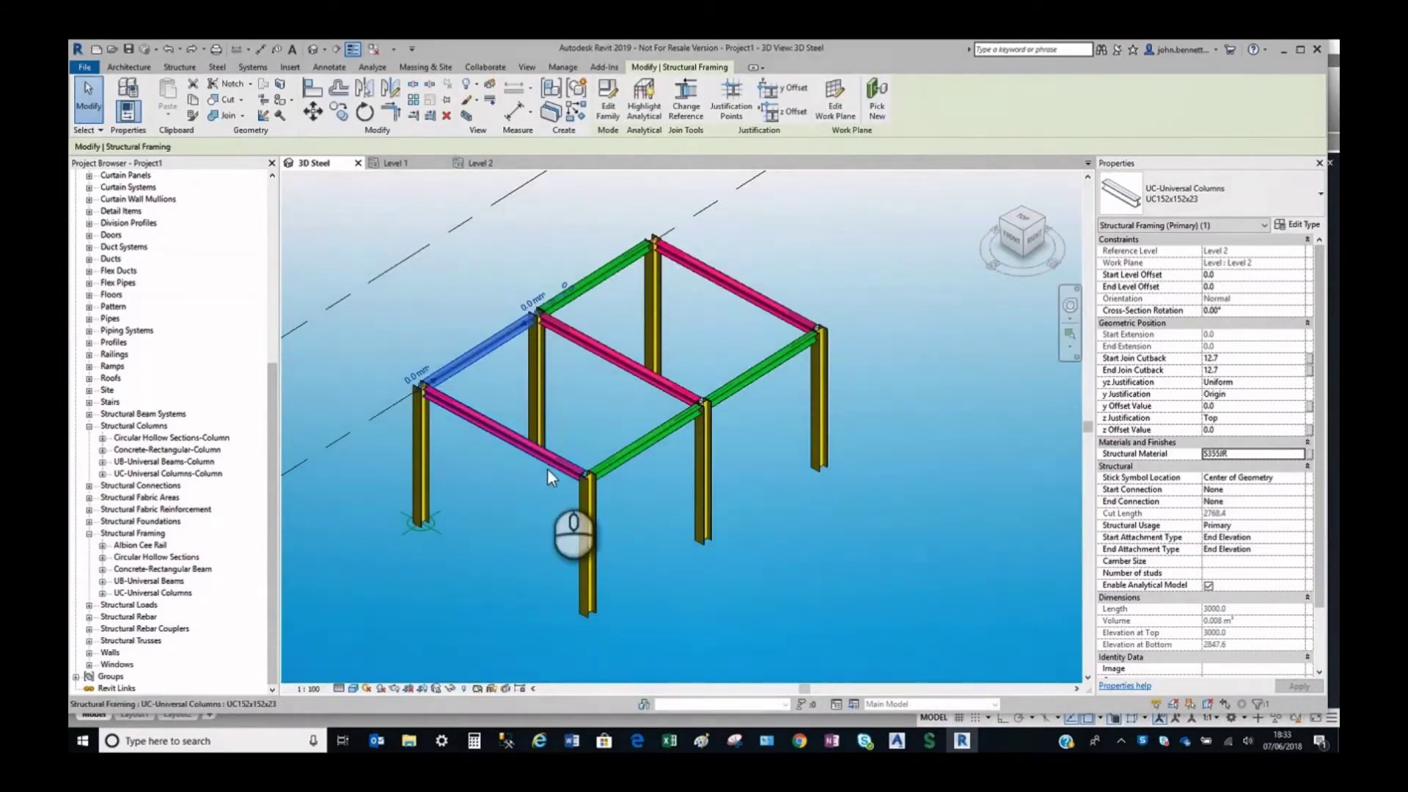
pyautogui.click(587, 393)
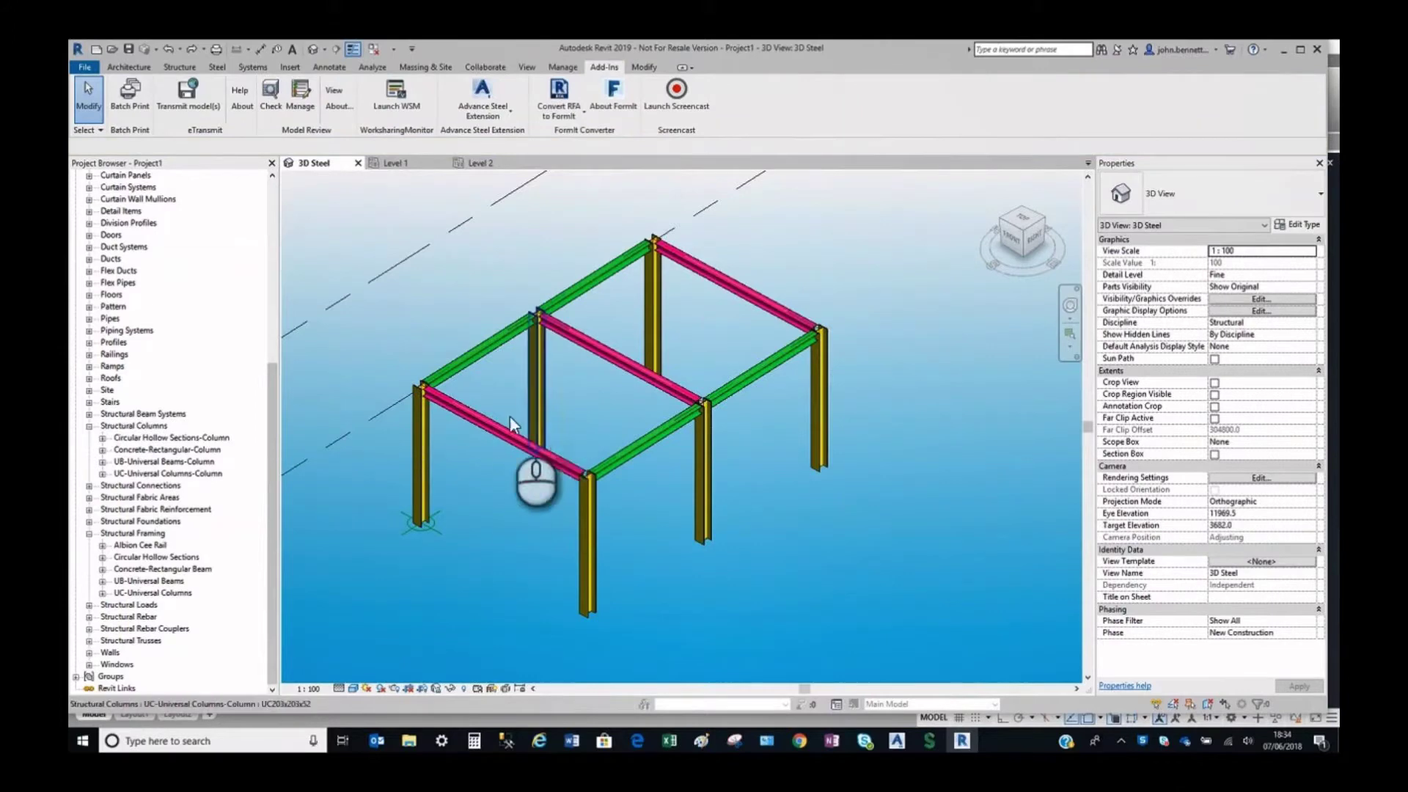
# Review the library path and export options in the Advance Steel Extension settings.
pyautogui.click(496, 120)
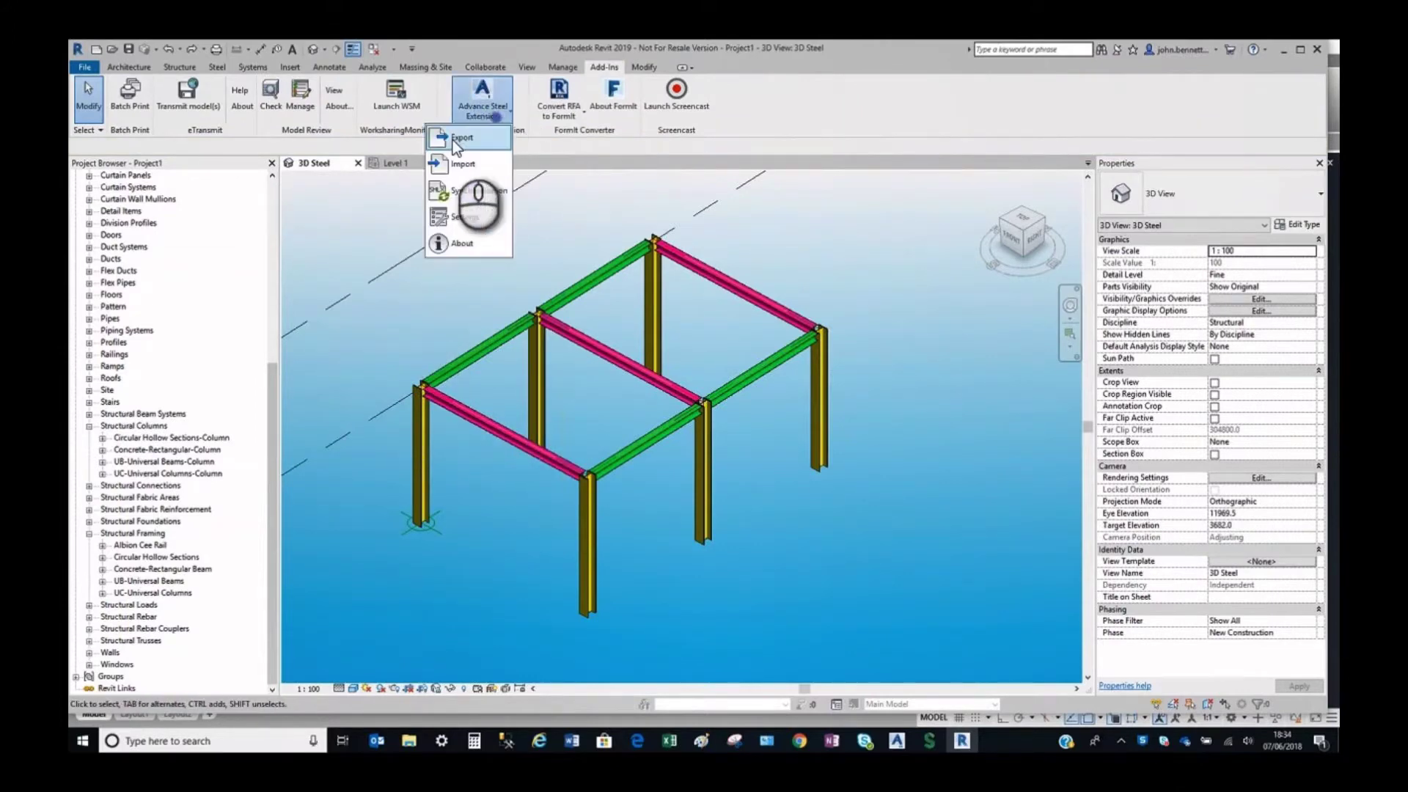
pyautogui.click(449, 218)
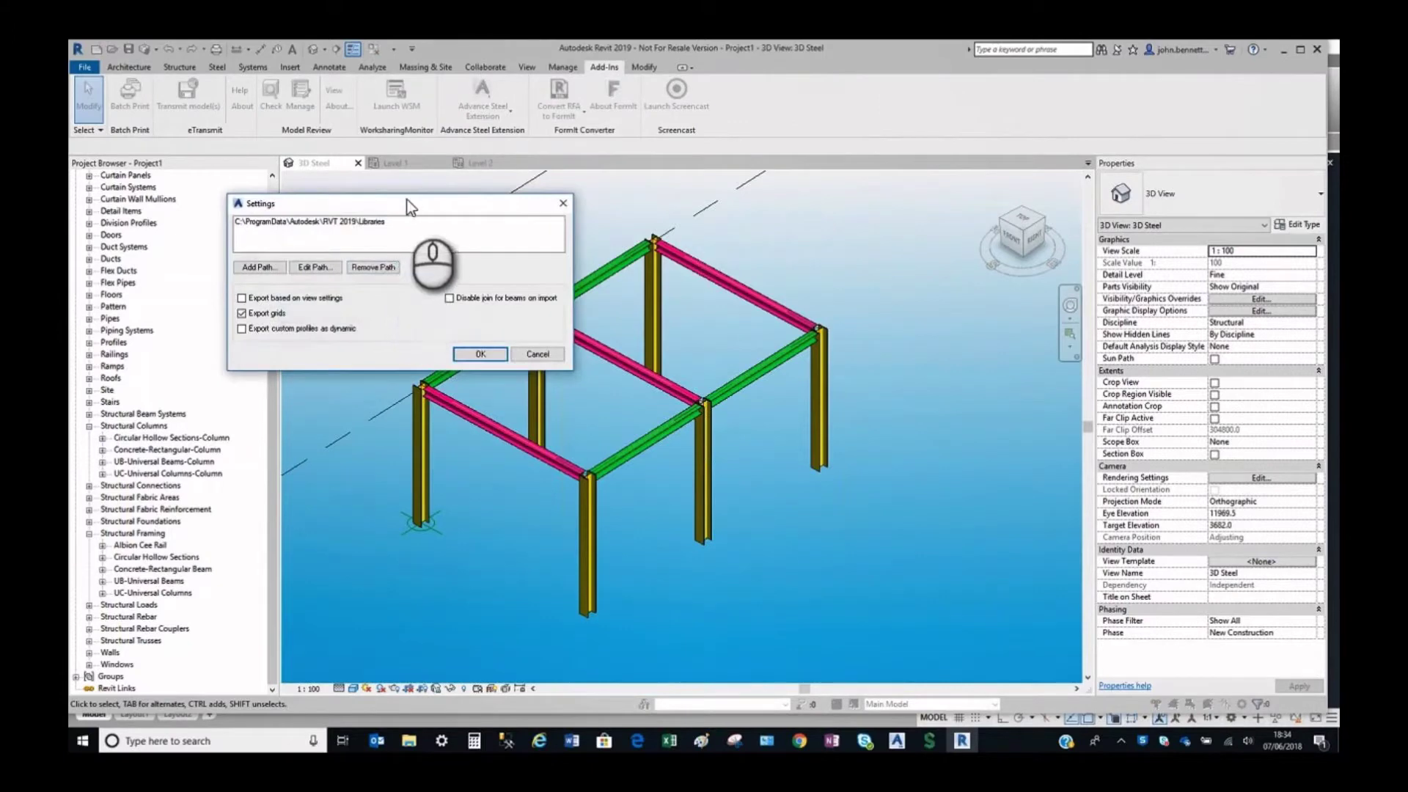
pyautogui.moveTo(409, 198); pyautogui.dragTo(673, 191)
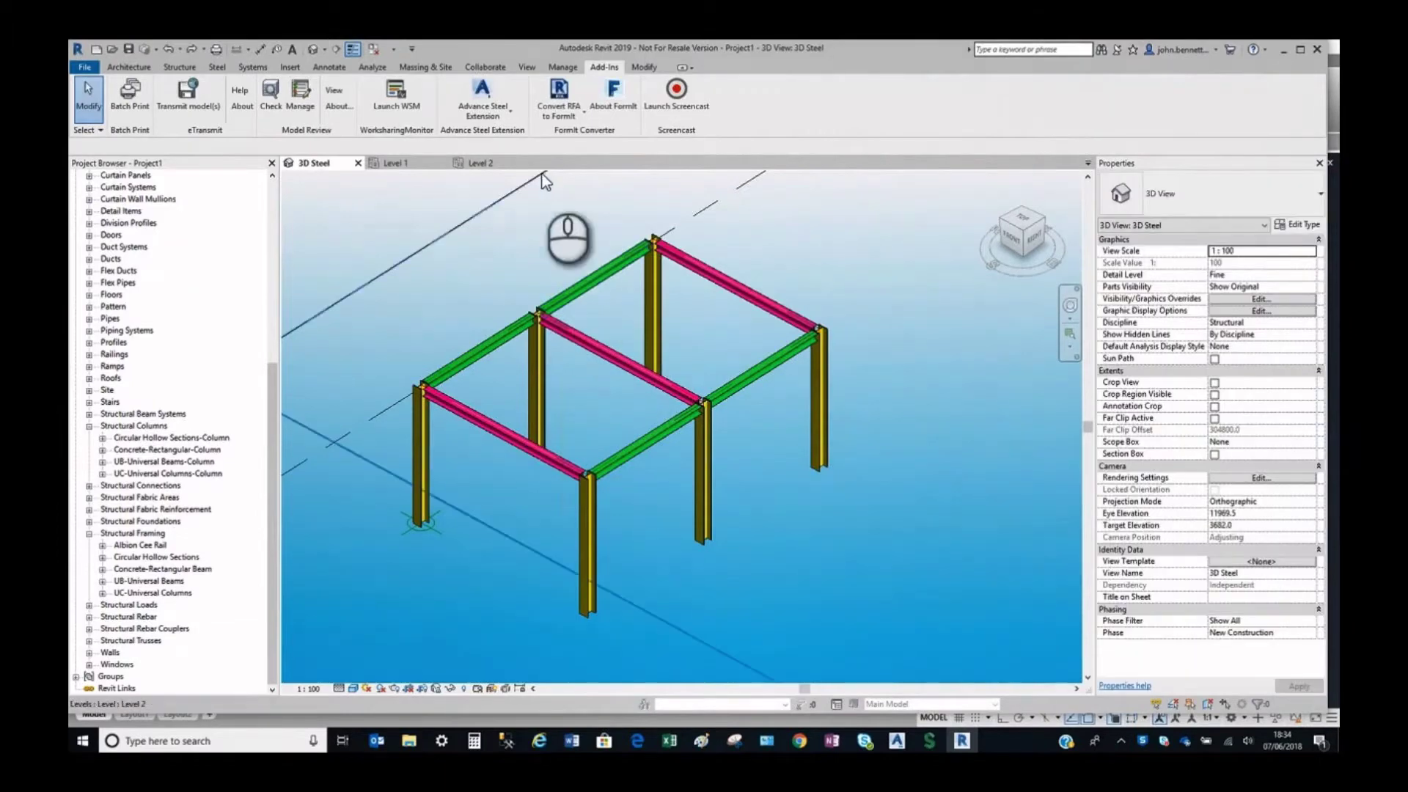
# Export the steel model using Advance export with the UK country library, replacing the existing Basic Transfer V1.smlx file.
pyautogui.click(482, 110)
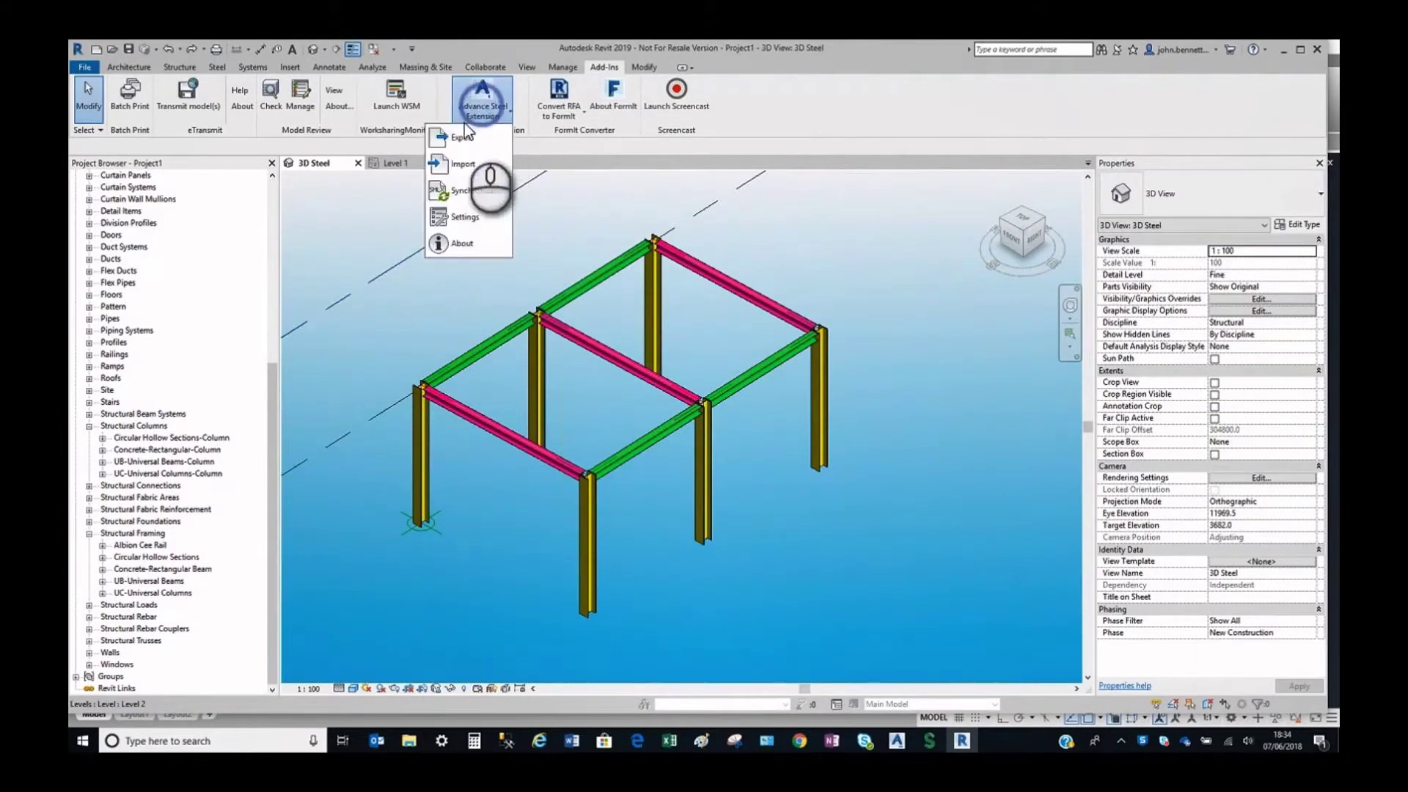
pyautogui.click(469, 140)
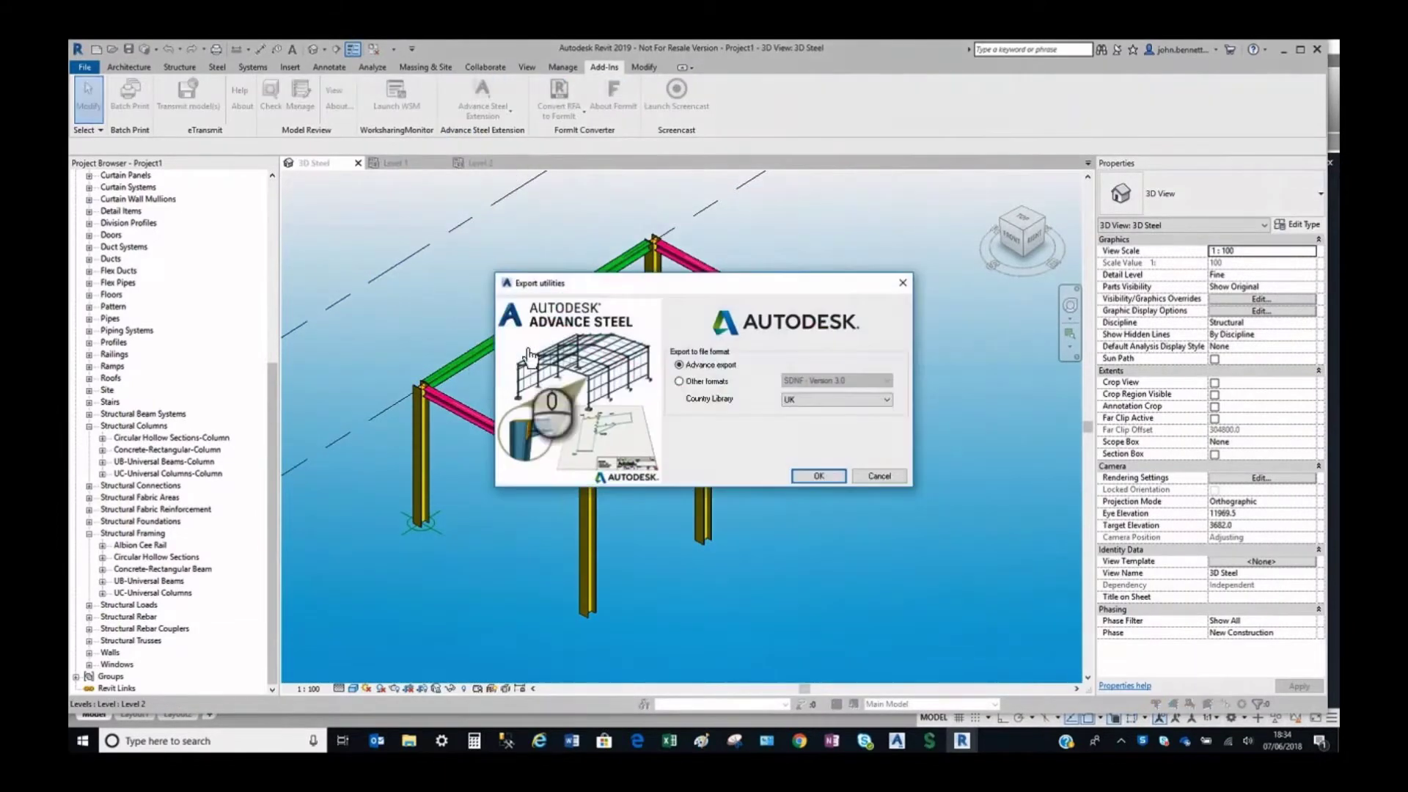
pyautogui.click(823, 476)
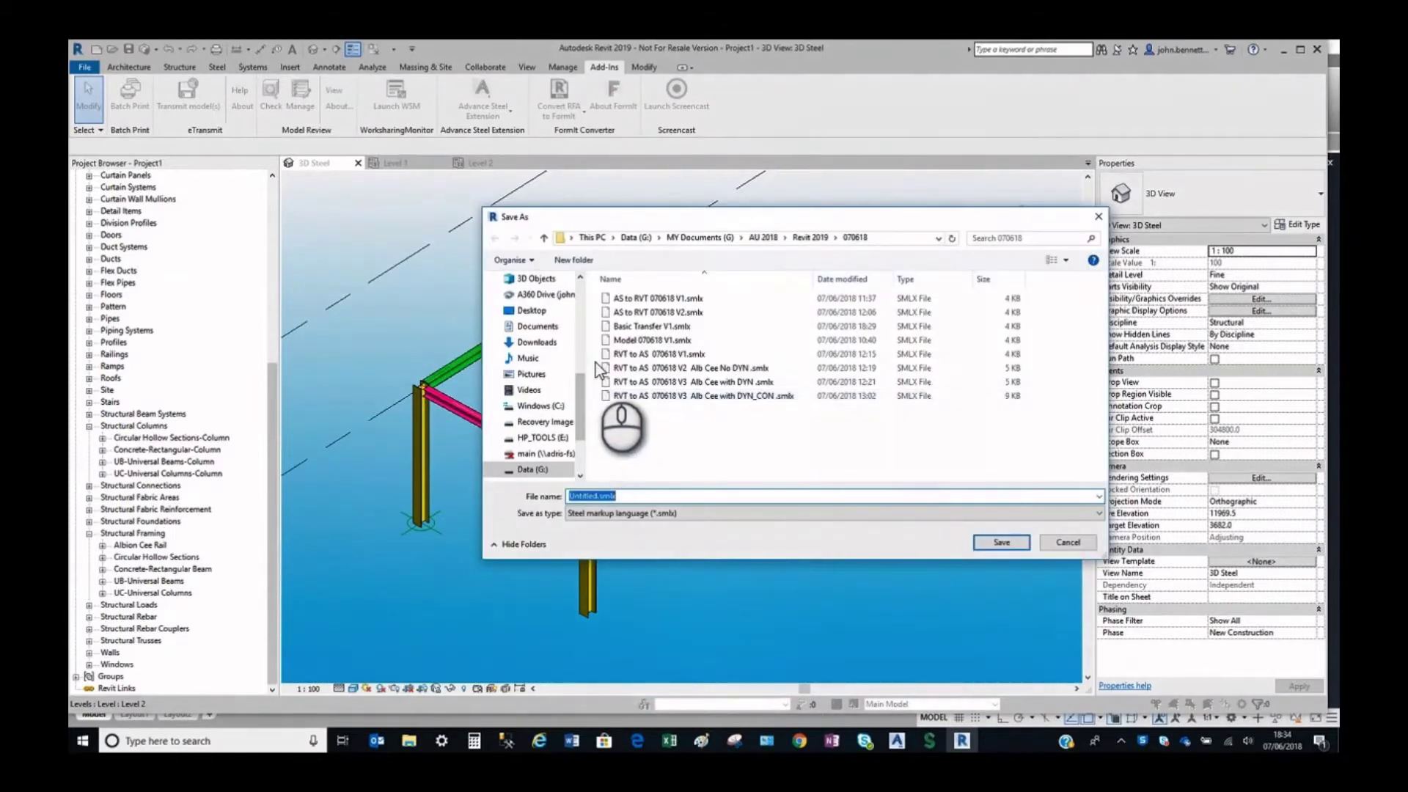
pyautogui.click(635, 327)
pyautogui.click(587, 497)
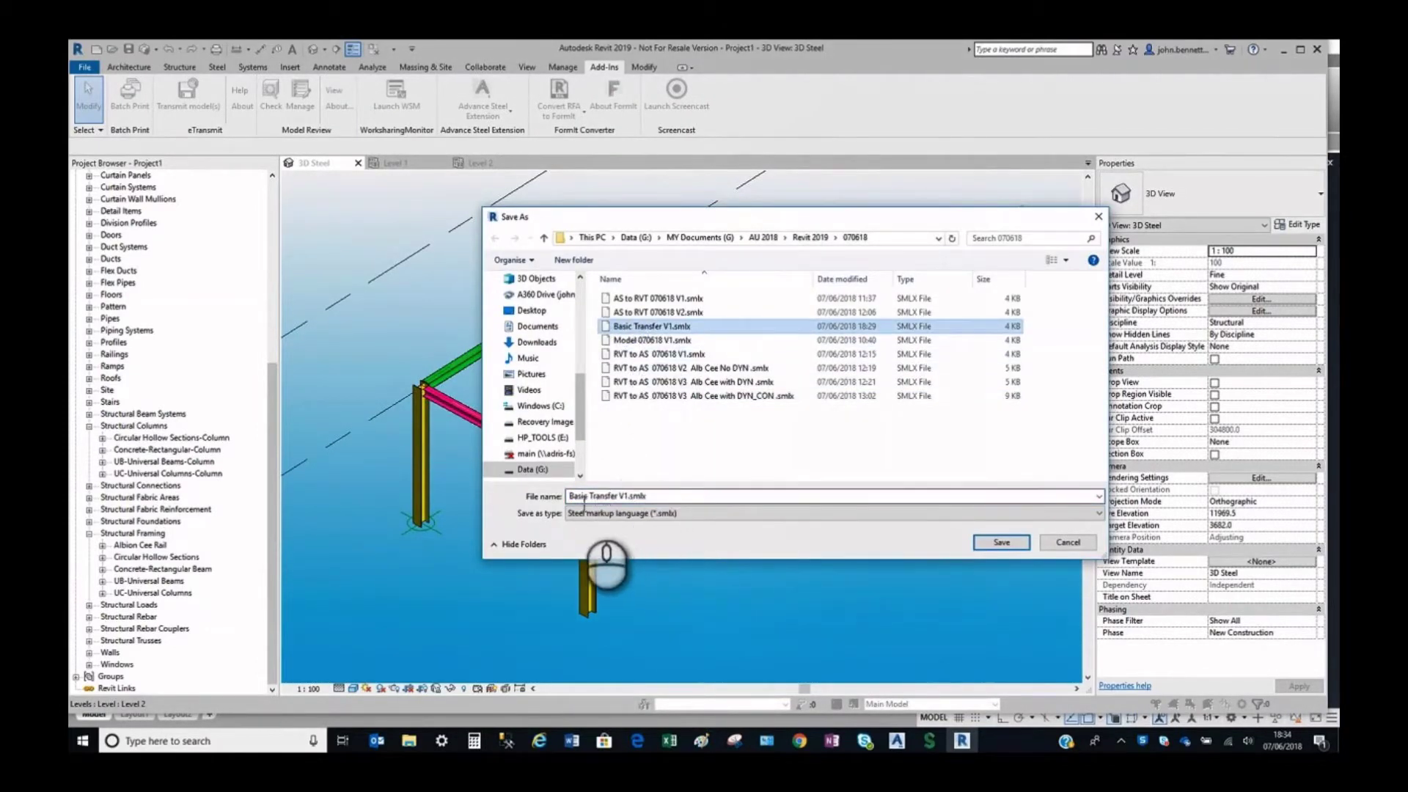
pyautogui.doubleClick(626, 497)
pyautogui.click(624, 497)
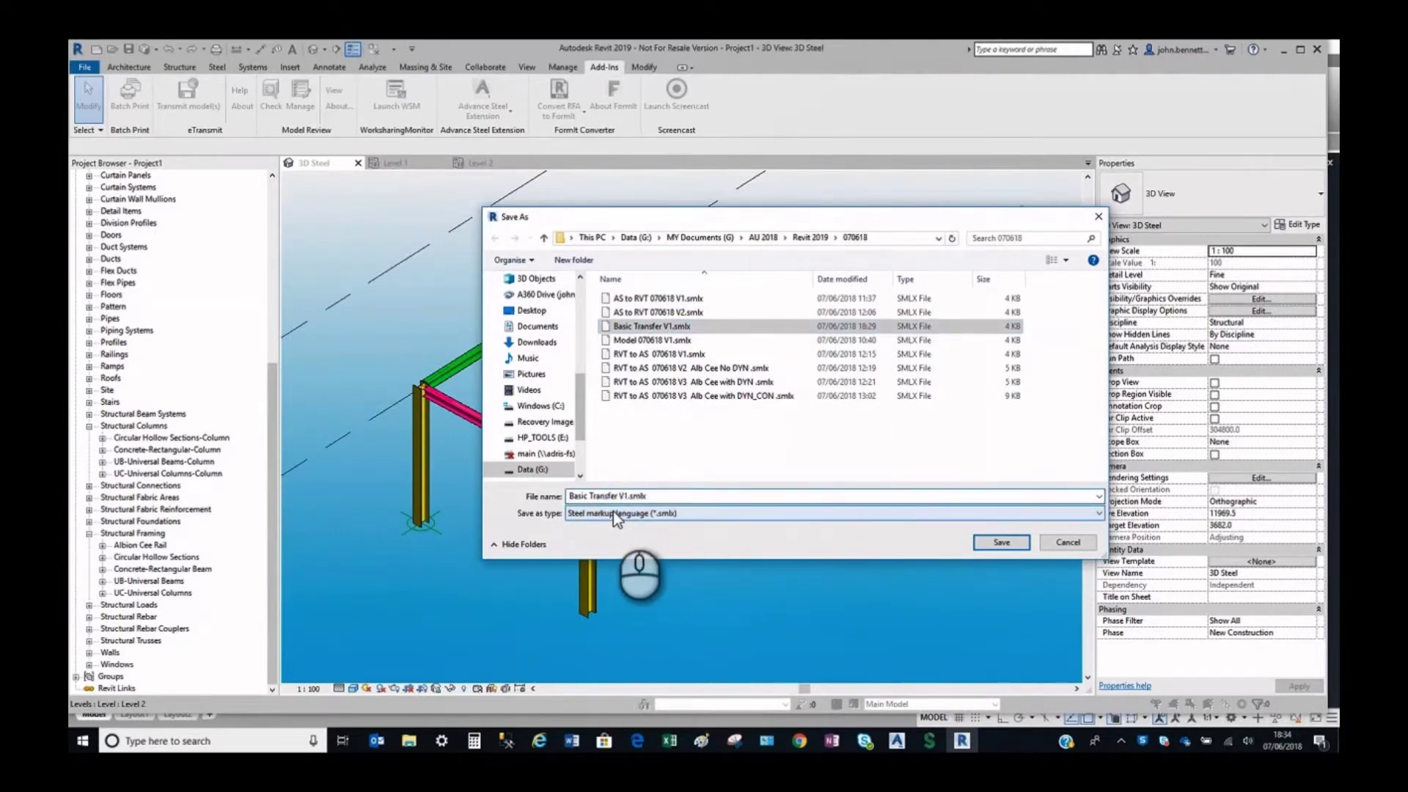
pyautogui.click(1001, 542)
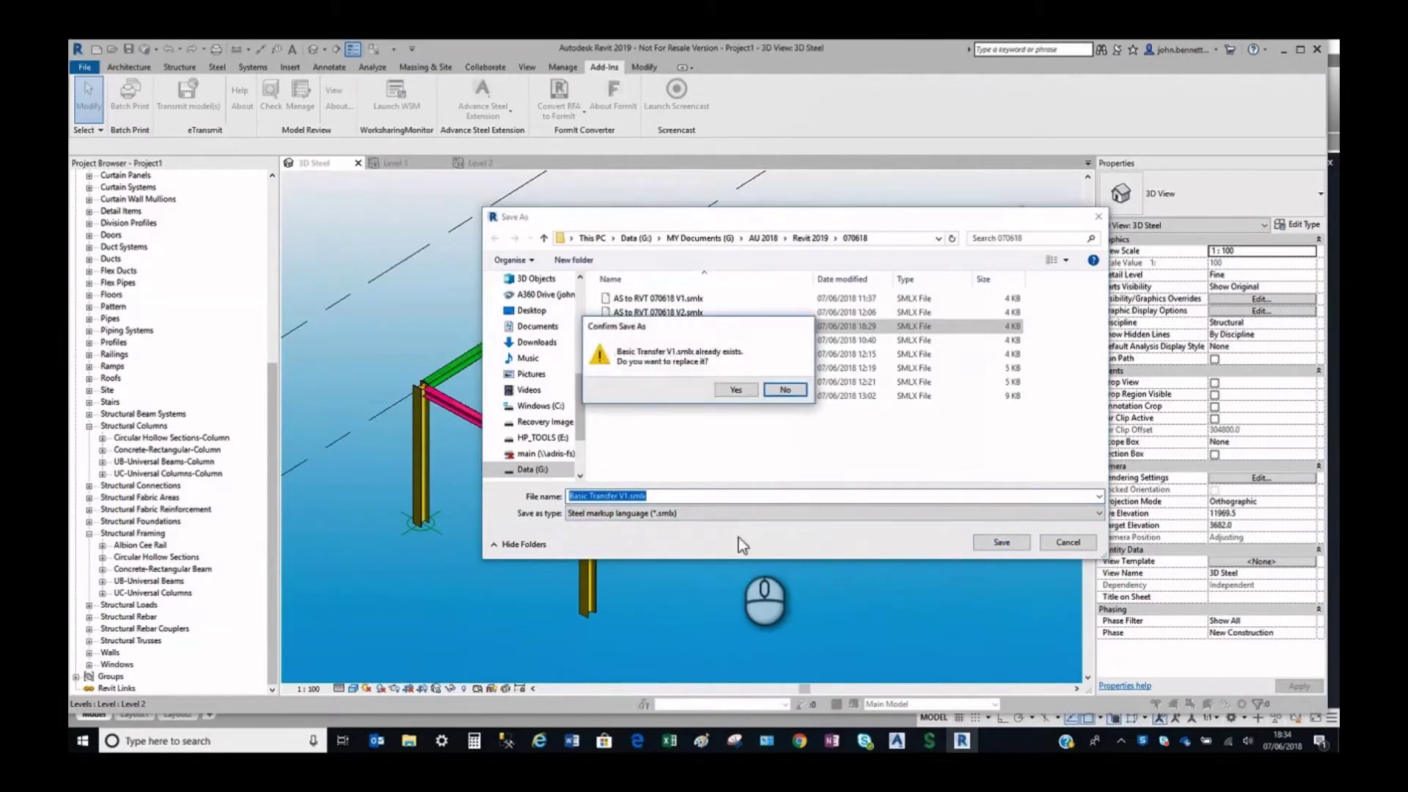
pyautogui.click(736, 389)
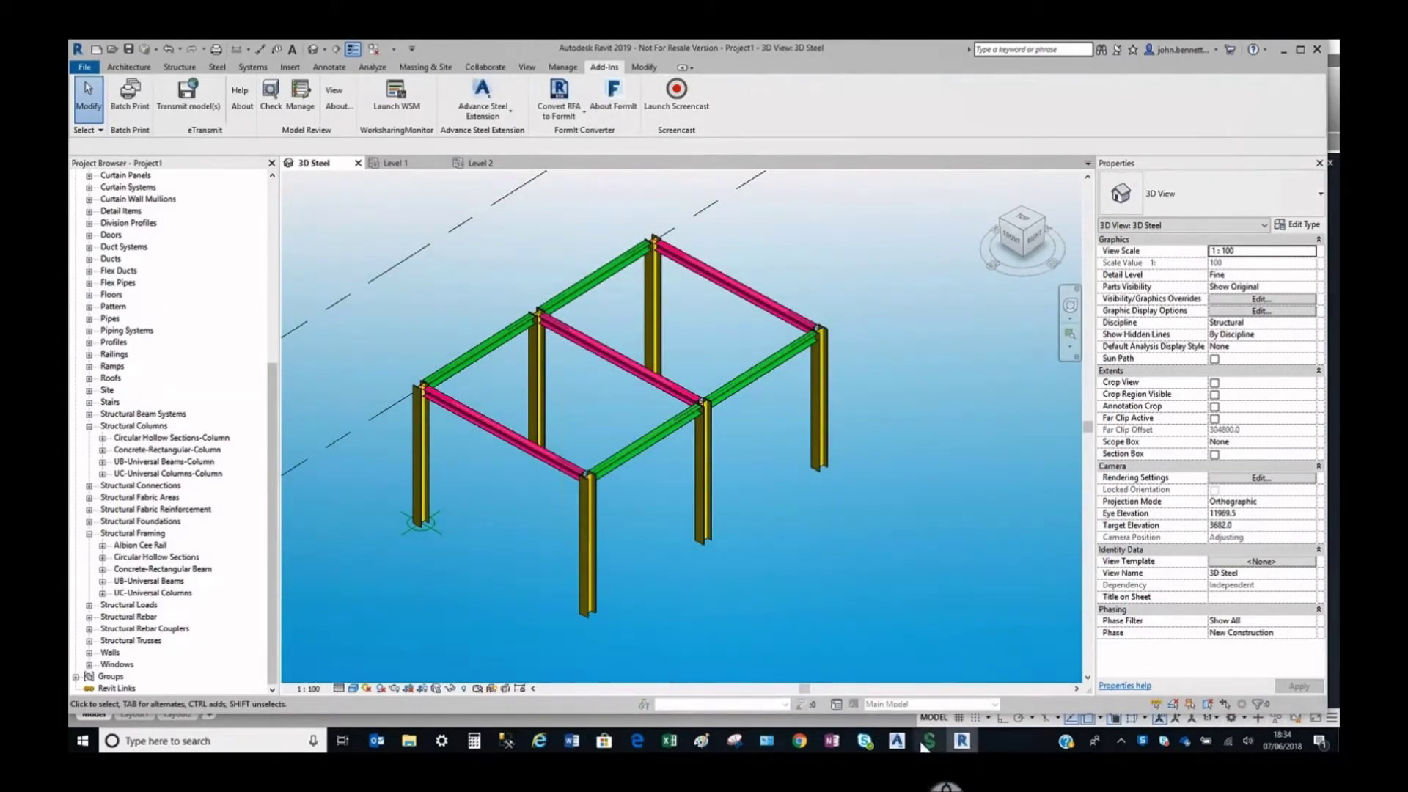
# Switch to Advance Steel and set the empty drawing's visual style to Conceptual.
pyautogui.click(896, 742)
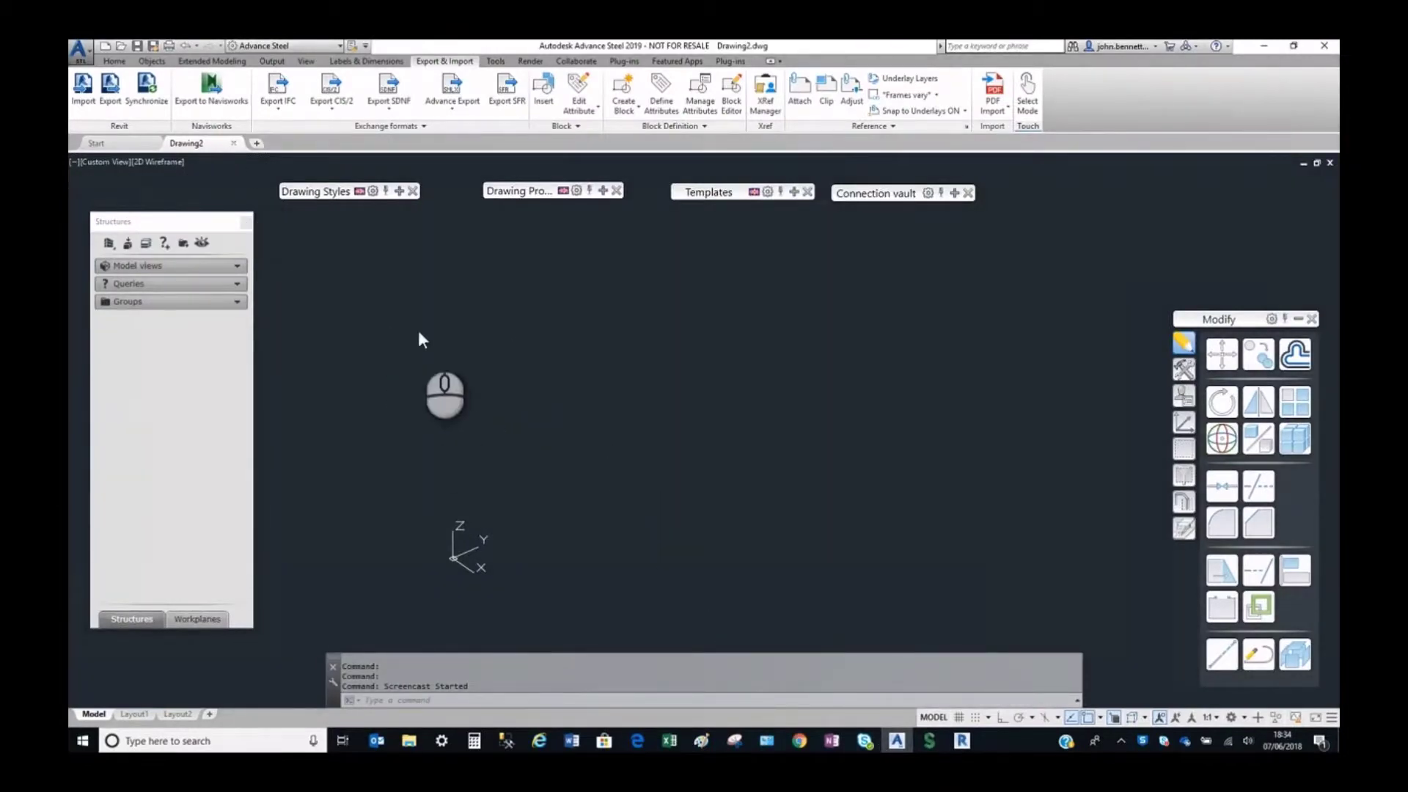
pyautogui.click(160, 162)
pyautogui.click(192, 209)
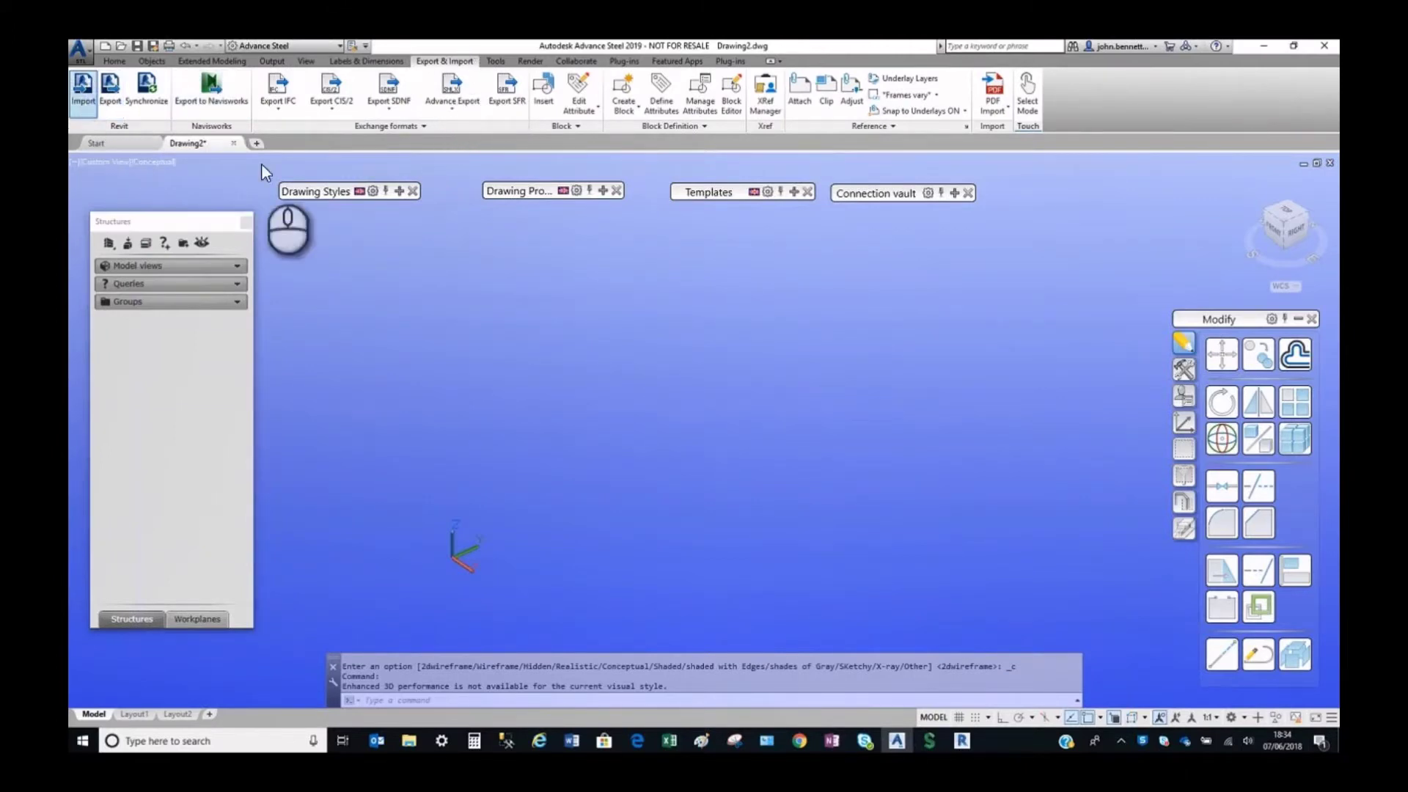
# Import the Revit model from Basic Transfer V1.smlx into the drawing.
pyautogui.click(82, 103)
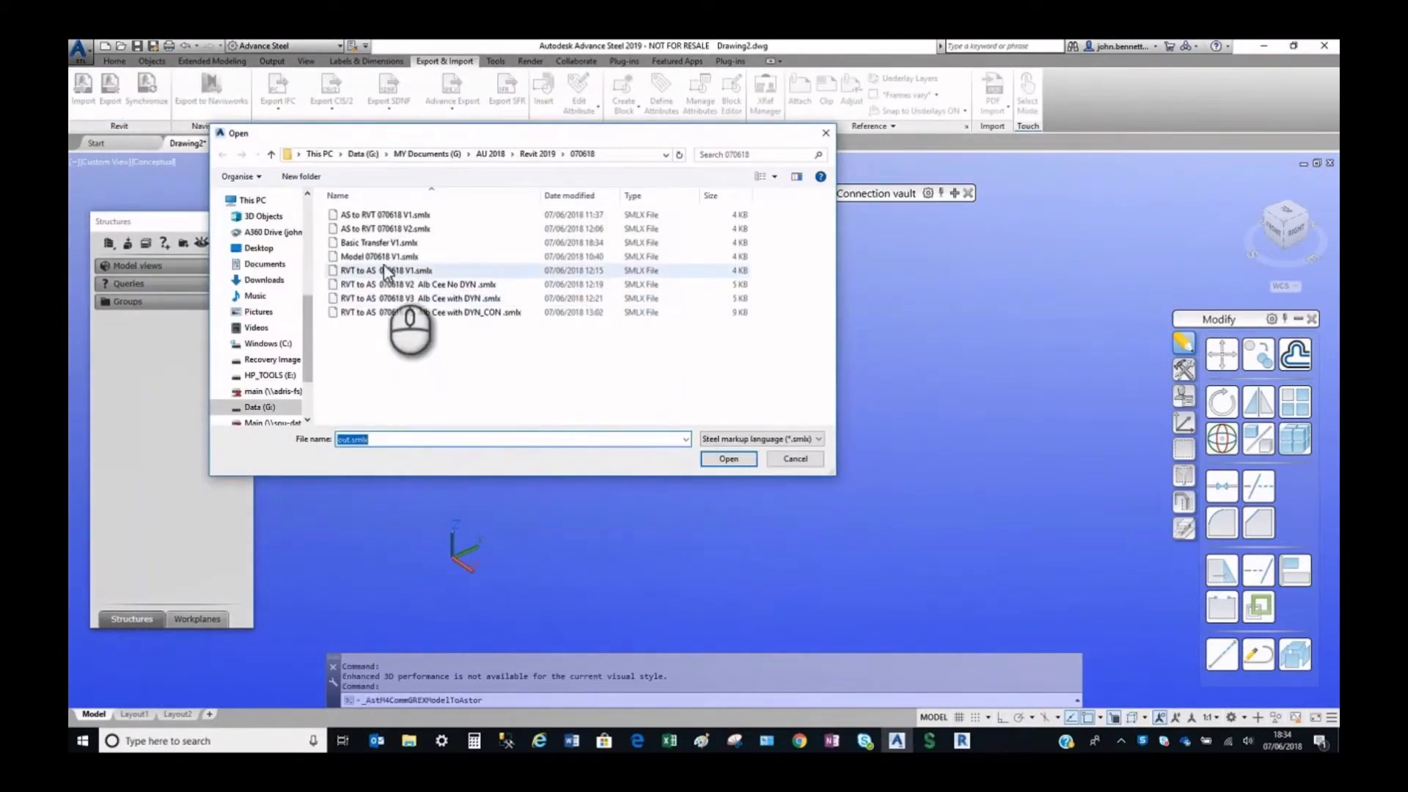
pyautogui.click(369, 256)
pyautogui.click(365, 243)
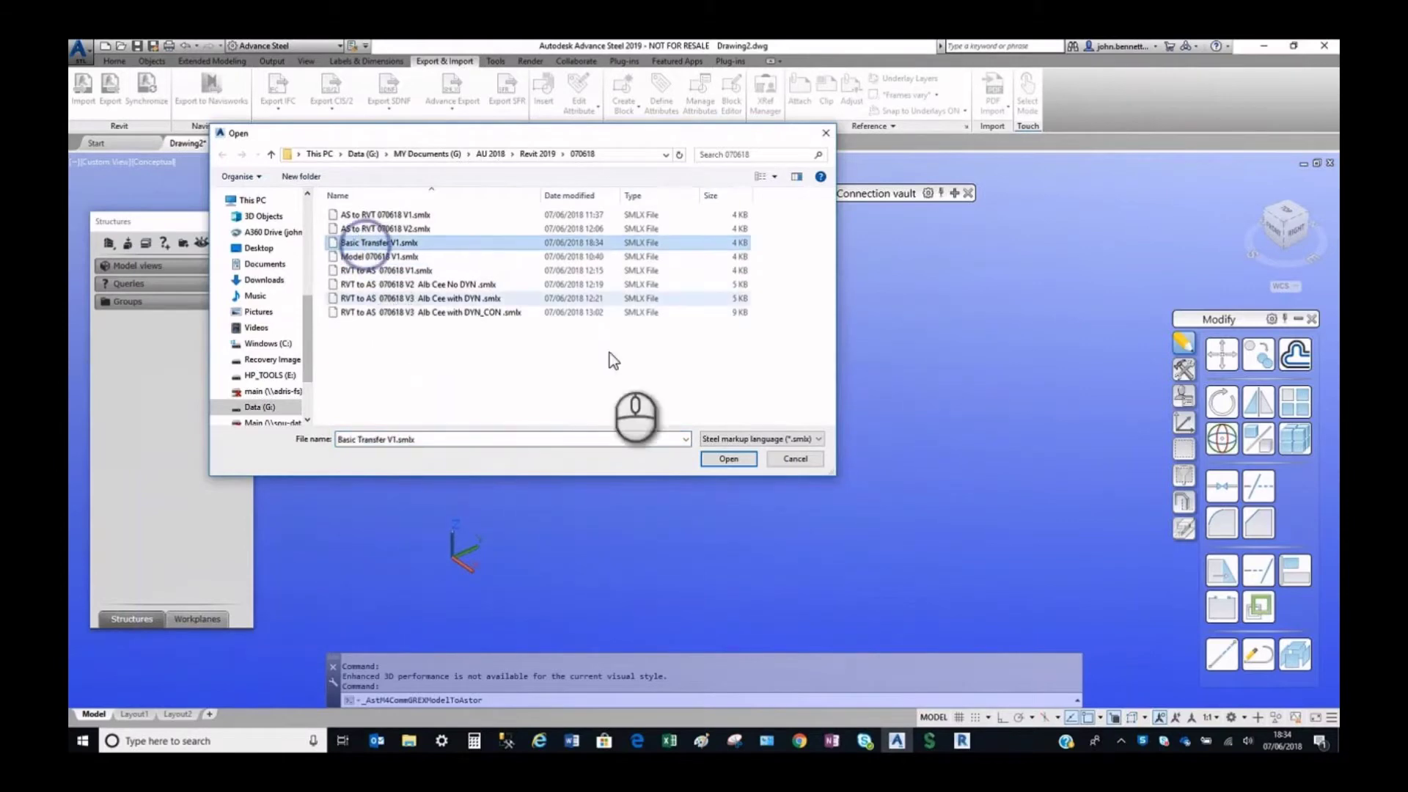
pyautogui.click(719, 458)
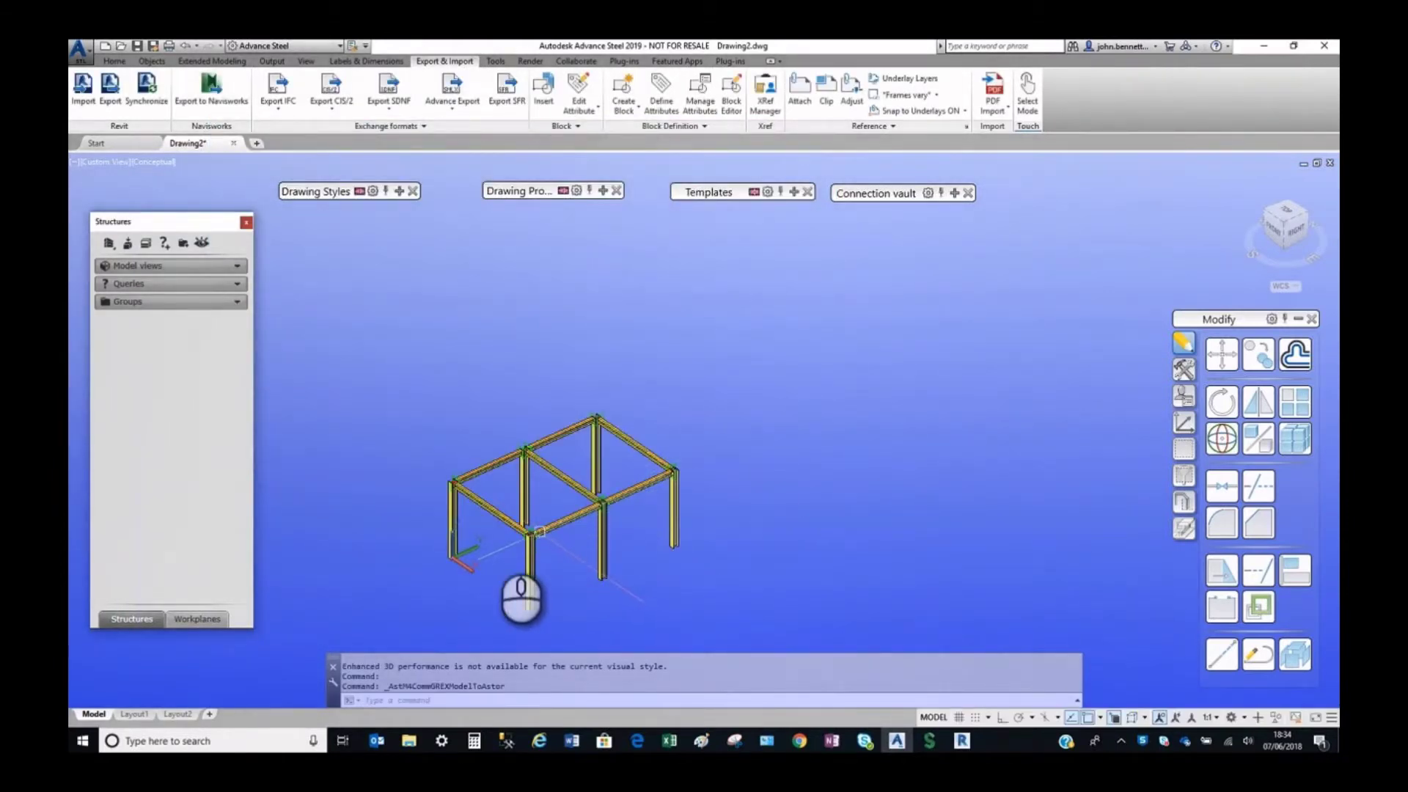
# Check the section and material assigned to the imported corner column at the origin.
pyautogui.scroll(5, 484, 557)
pyautogui.moveTo(518, 476); pyautogui.dragTo(529, 440, button='middle')
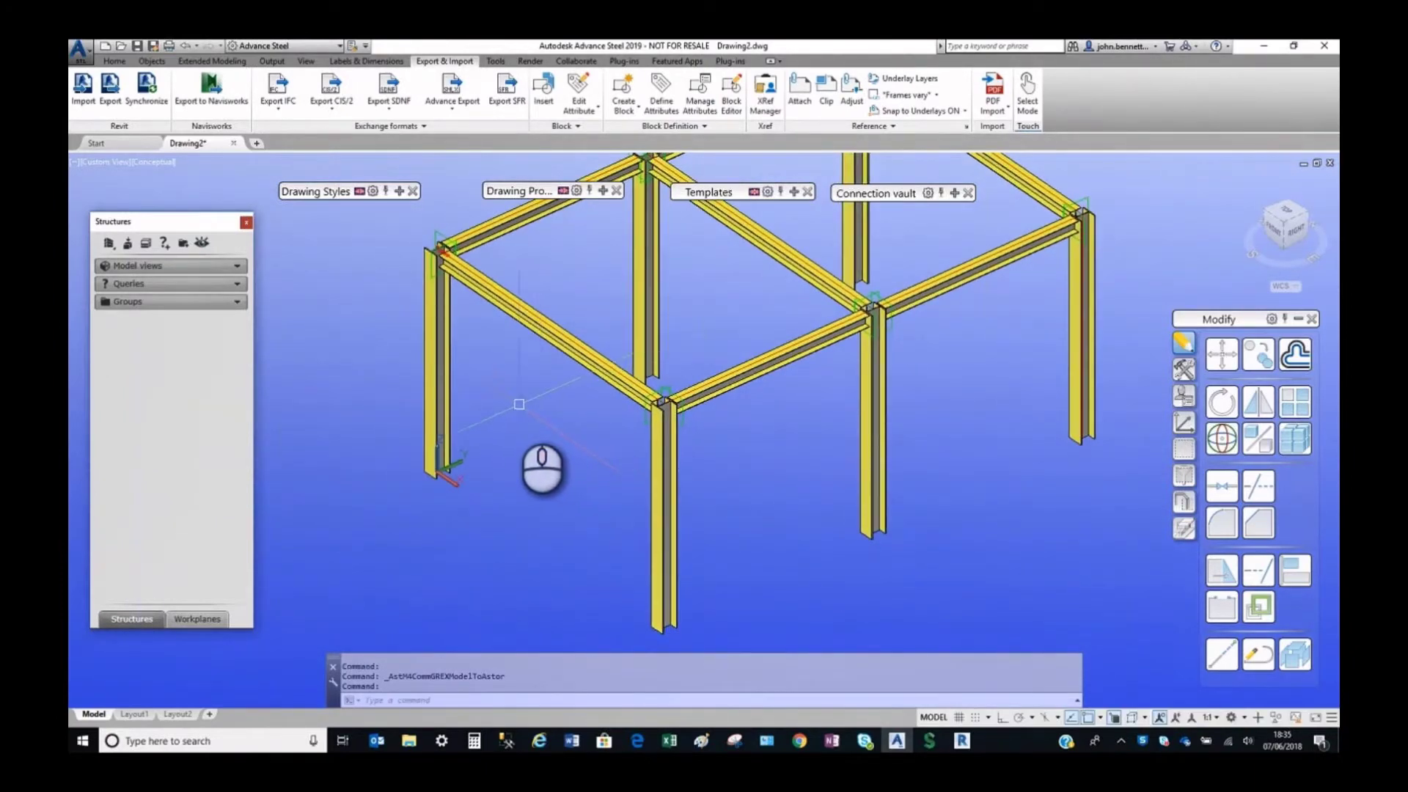
pyautogui.doubleClick(449, 377)
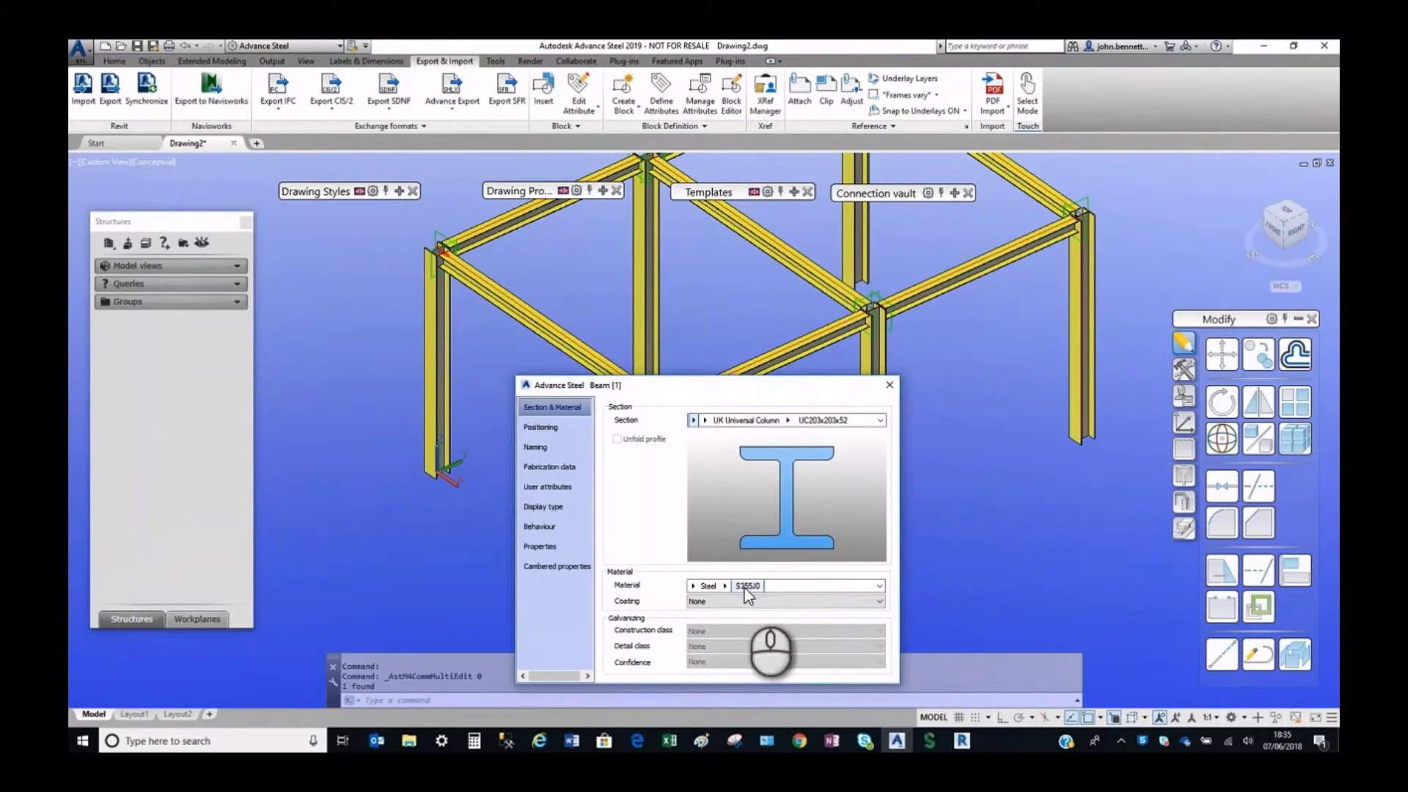
pyautogui.click(885, 391)
# Check the section and material of an imported long-side beam, and open the properties of the middle cross beam.
pyautogui.click(719, 365)
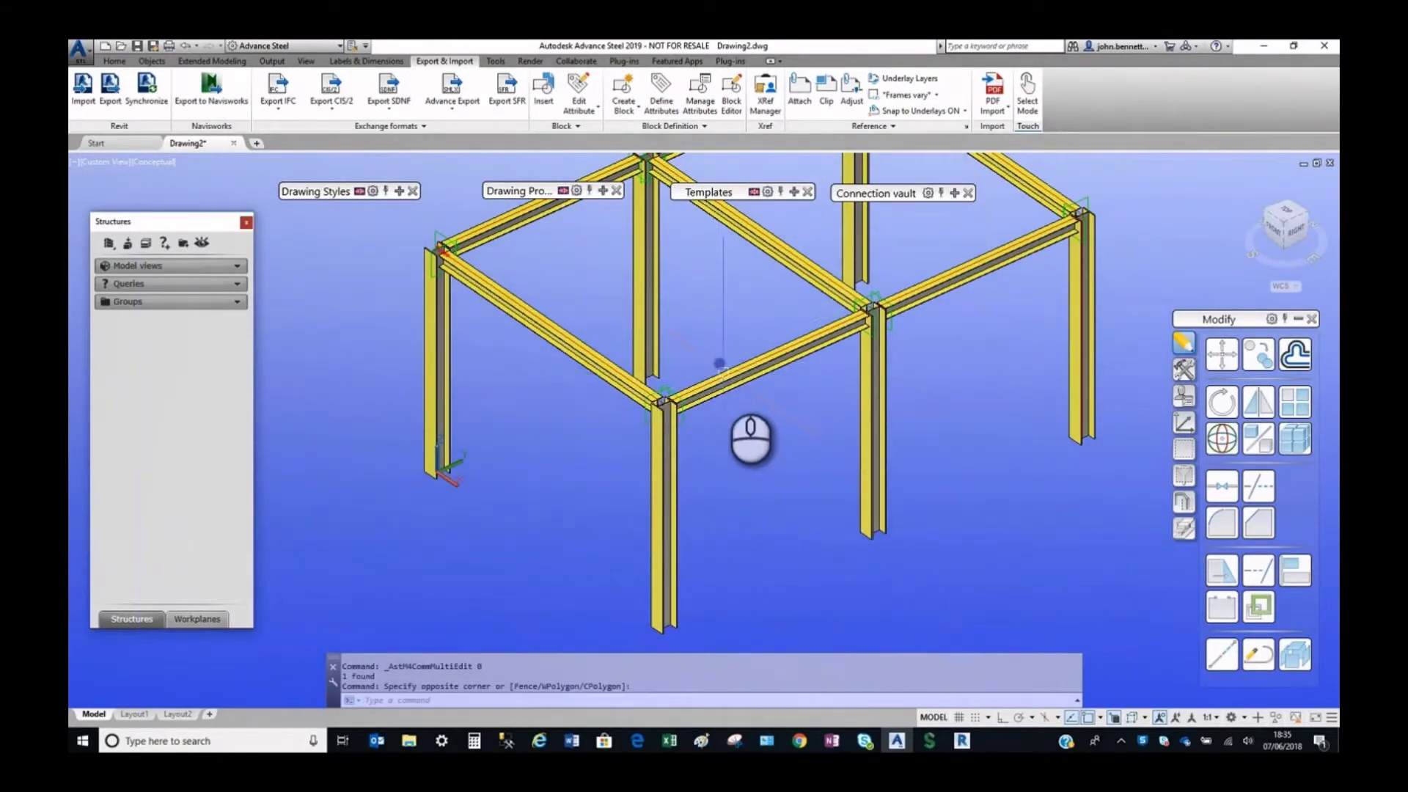
pyautogui.click(732, 373)
pyautogui.doubleClick(731, 369)
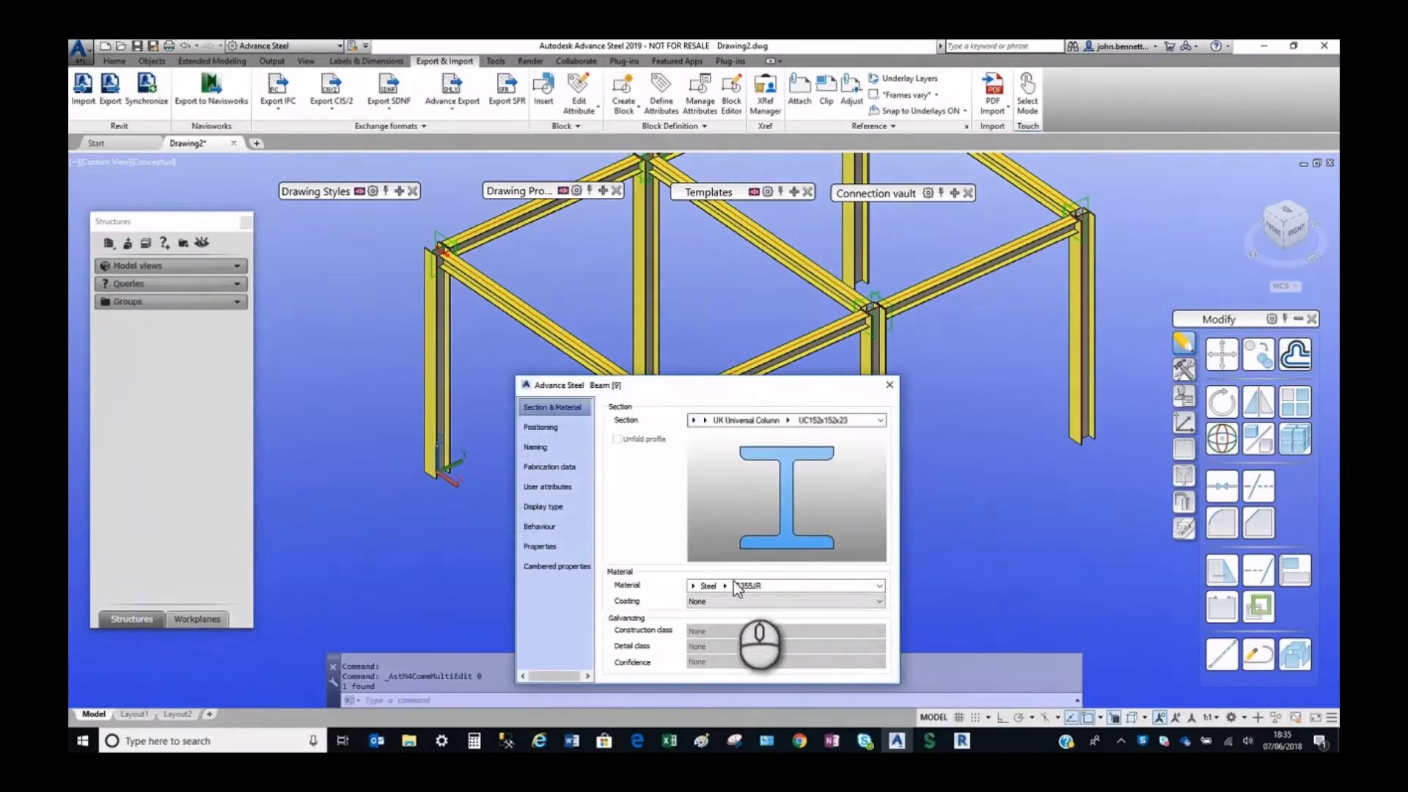
pyautogui.click(889, 385)
pyautogui.doubleClick(695, 297)
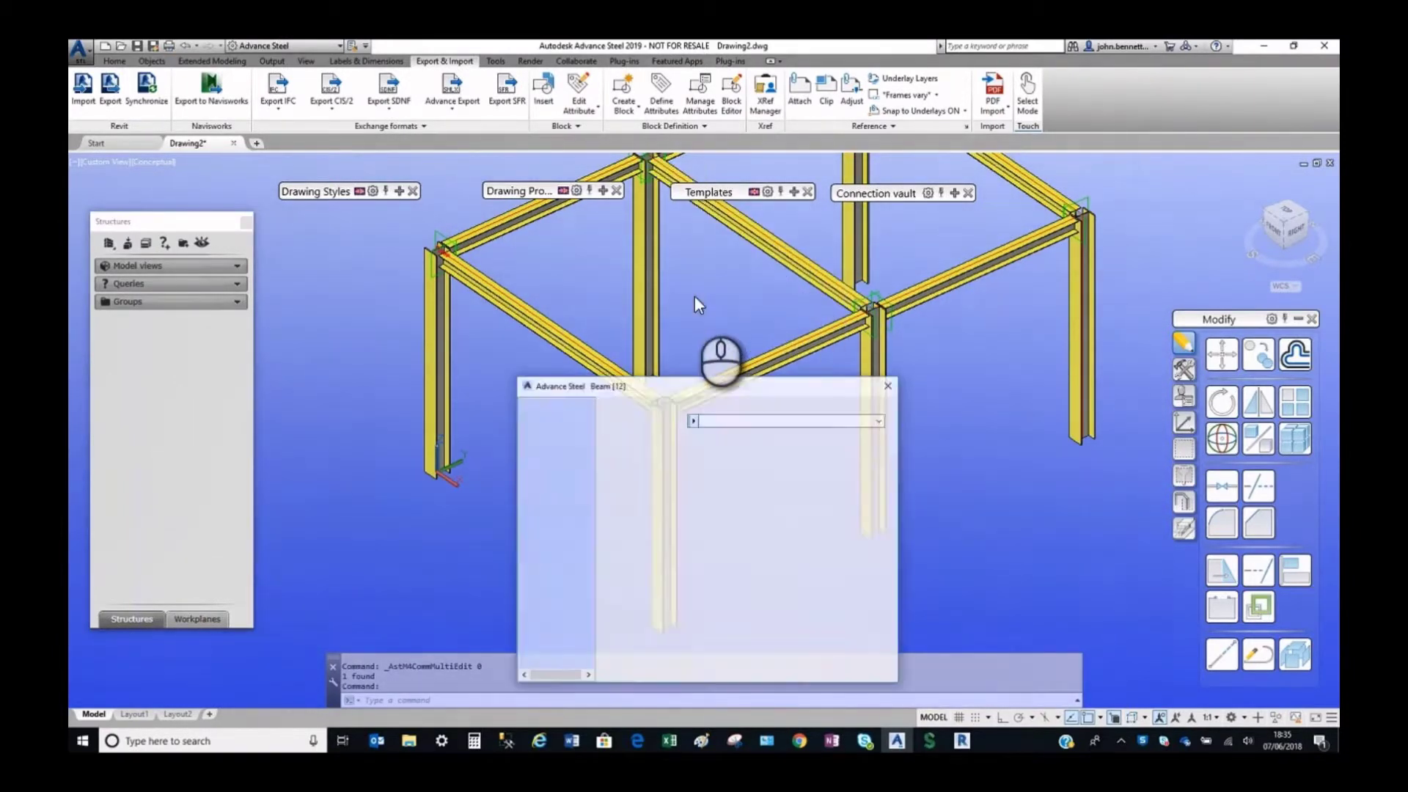
pyautogui.click(889, 385)
# Examine the origin column's section class and the available UK Universal Column sizes in its beam properties.
pyautogui.scroll(-3, 522, 426)
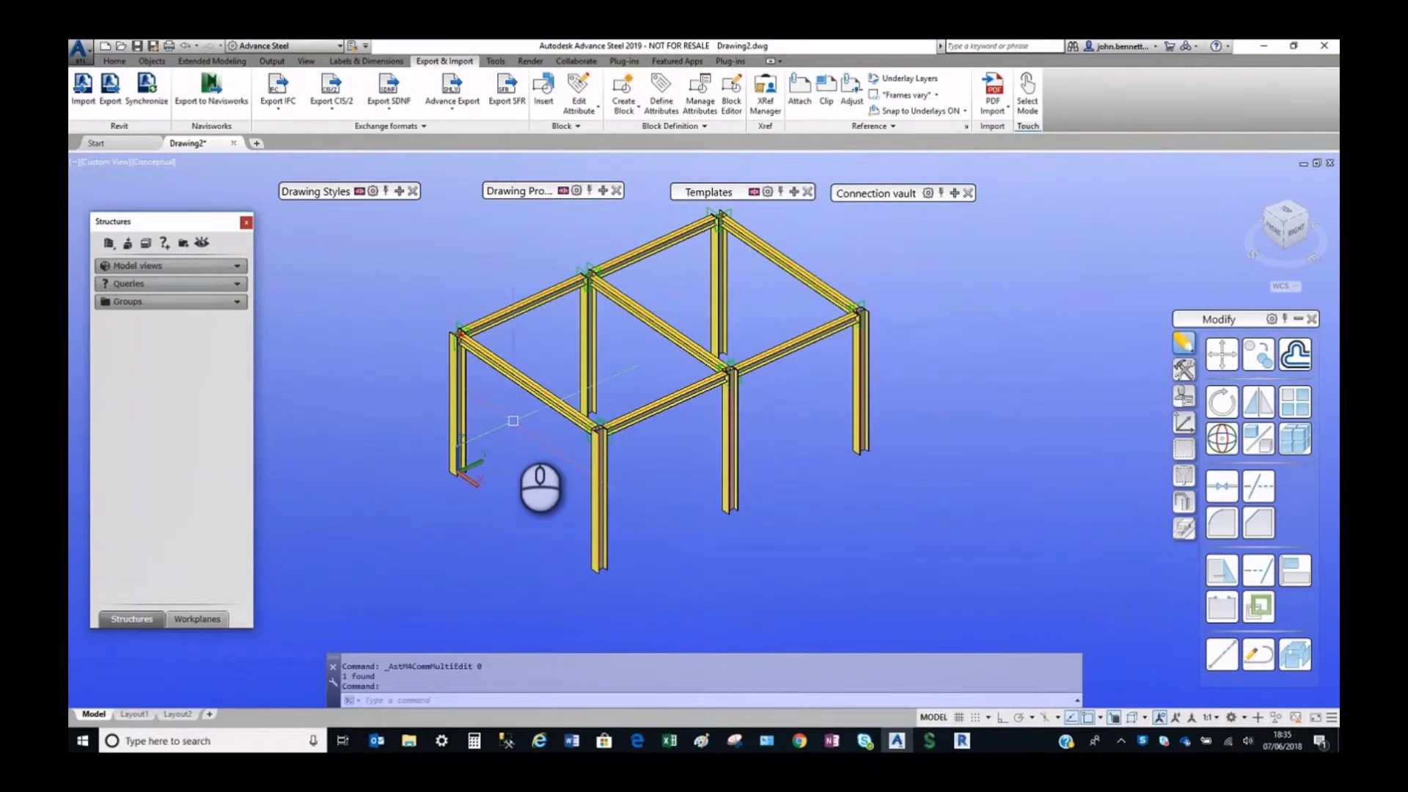
pyautogui.click(462, 374)
pyautogui.doubleClick(464, 370)
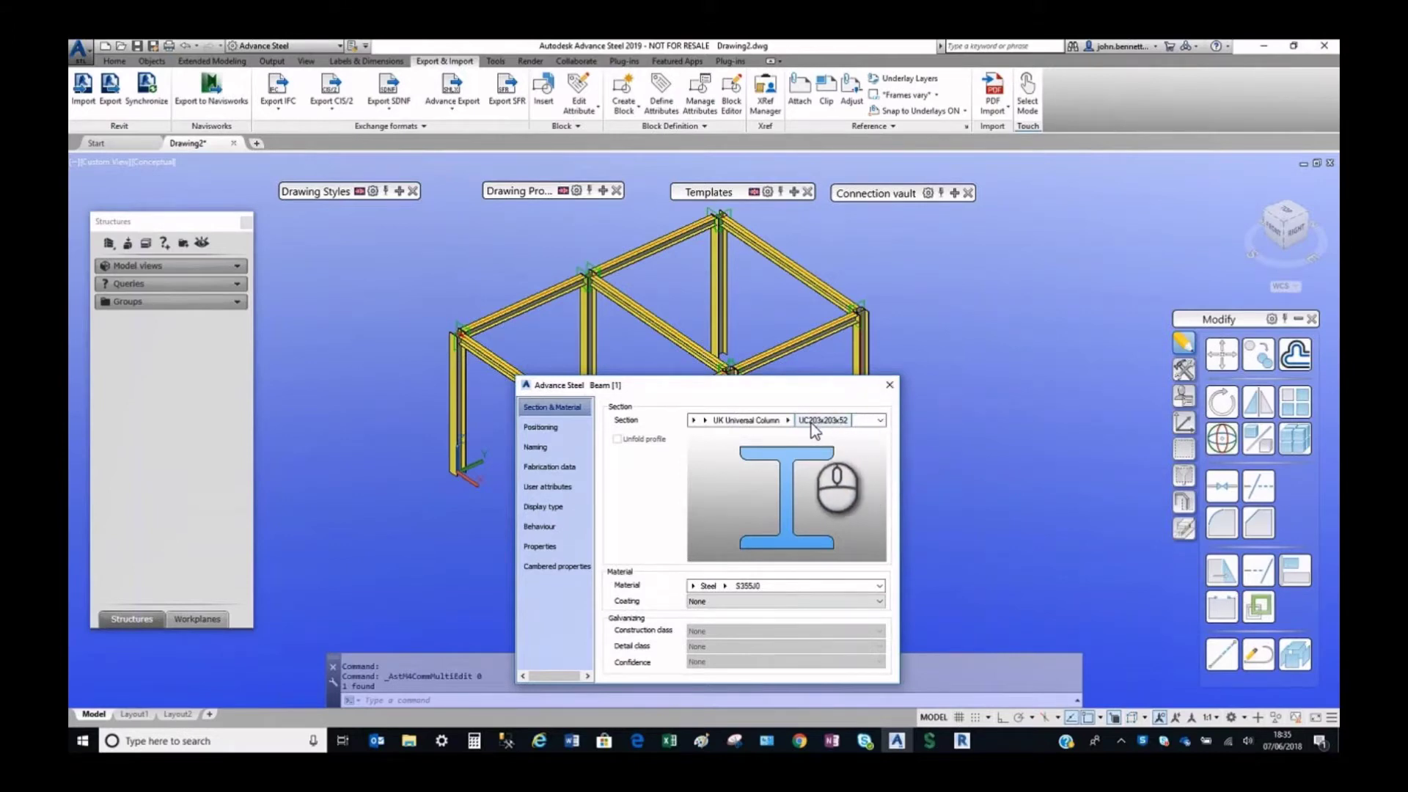
pyautogui.click(693, 420)
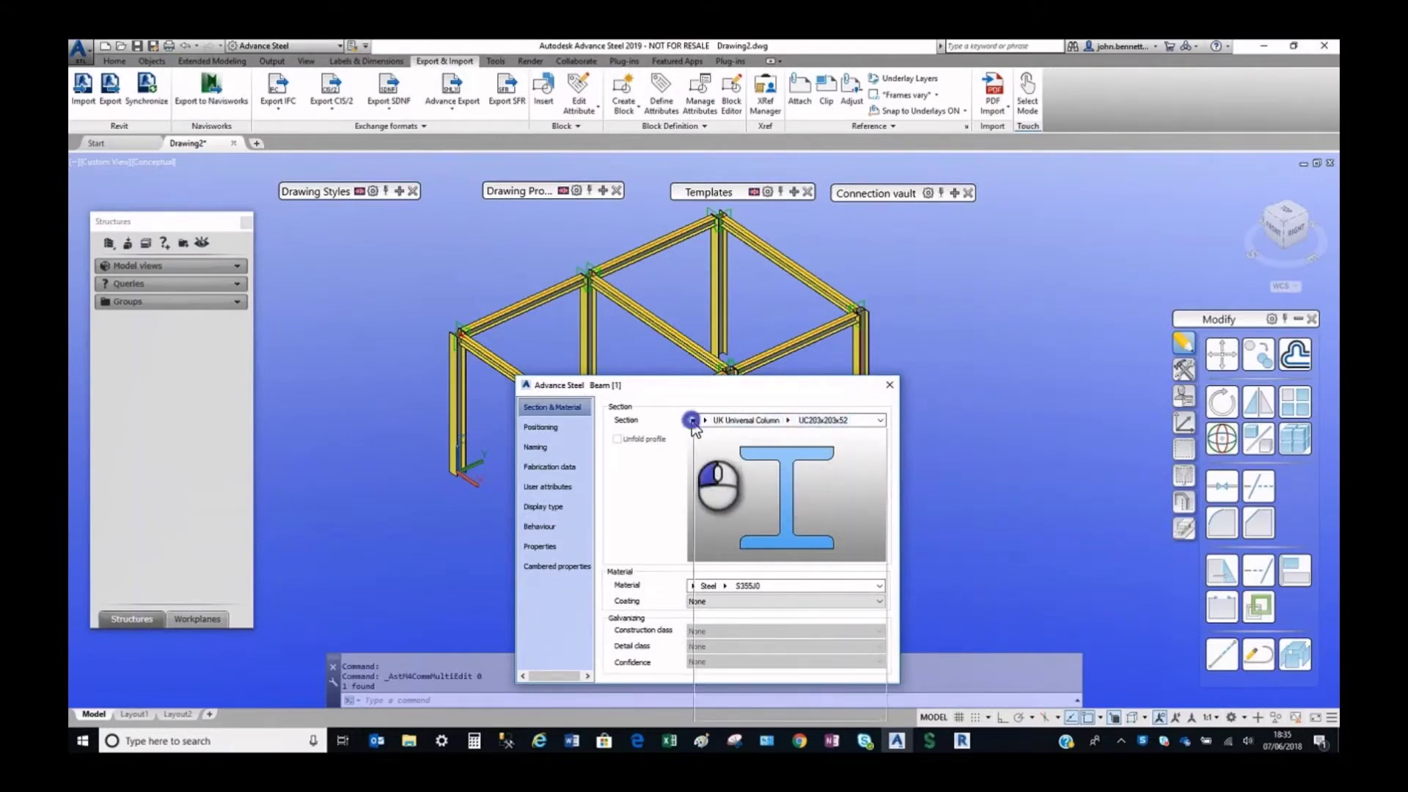
pyautogui.click(720, 581)
pyautogui.click(708, 431)
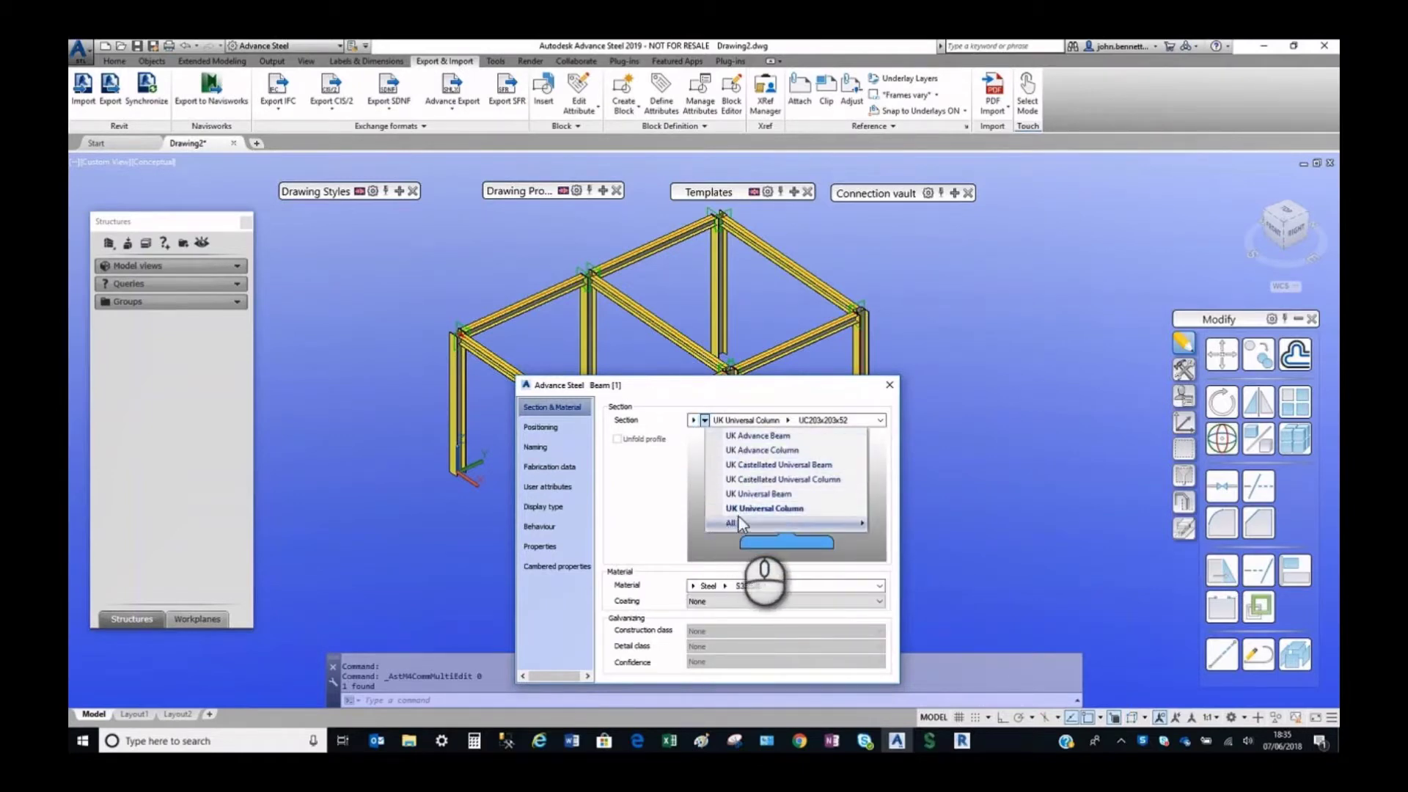
pyautogui.click(764, 508)
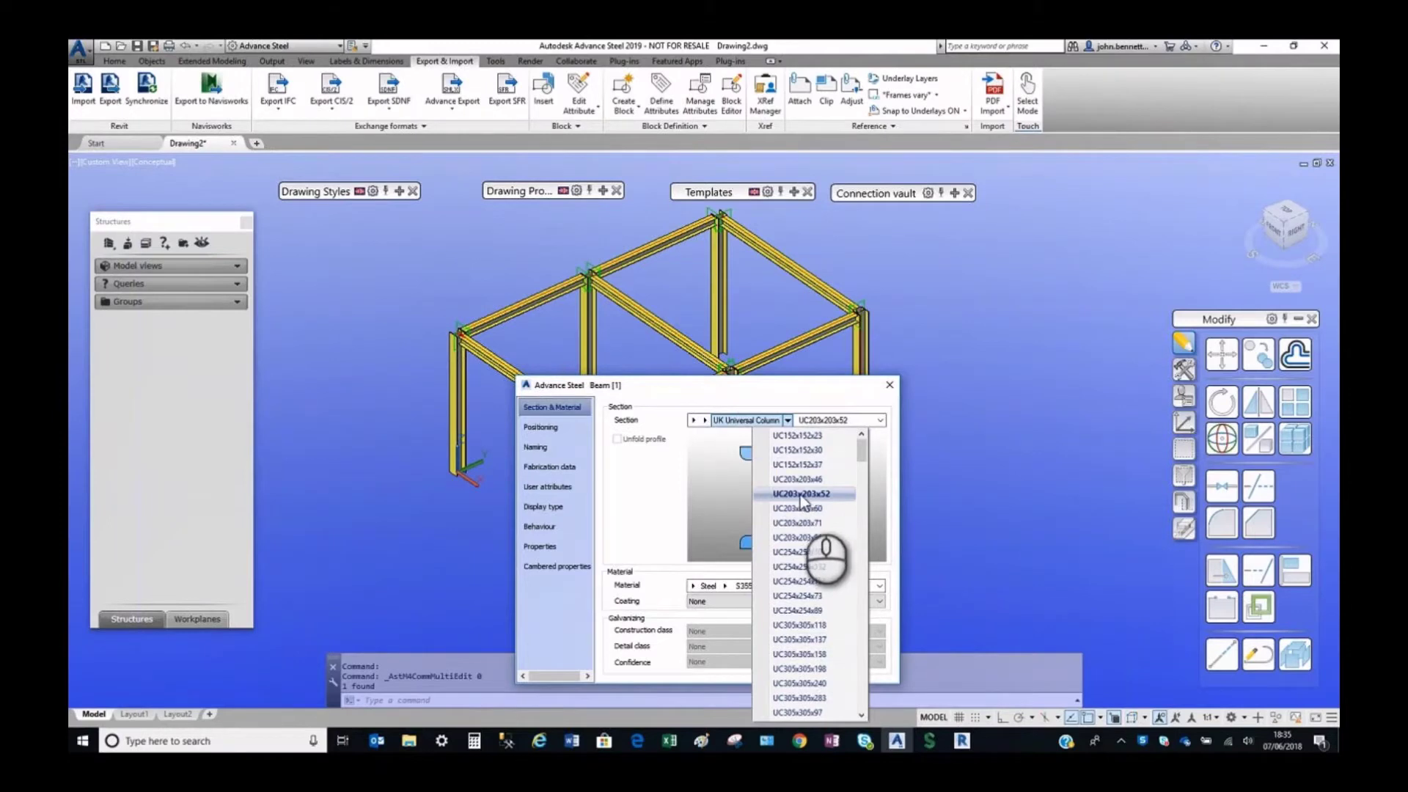
pyautogui.click(890, 386)
pyautogui.click(890, 385)
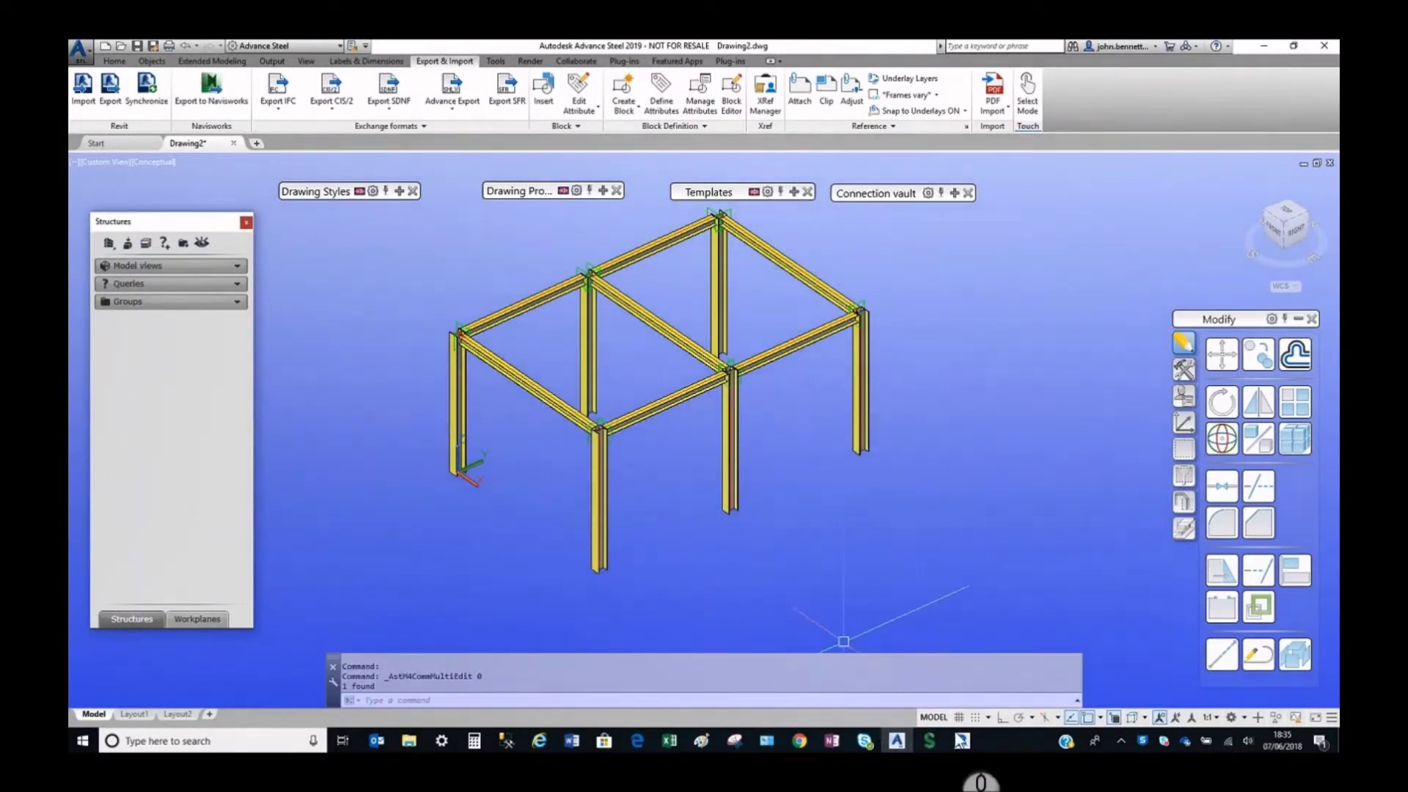
# Switch back to Revit and select the matching corner column to compare its family and type name.
pyautogui.click(962, 740)
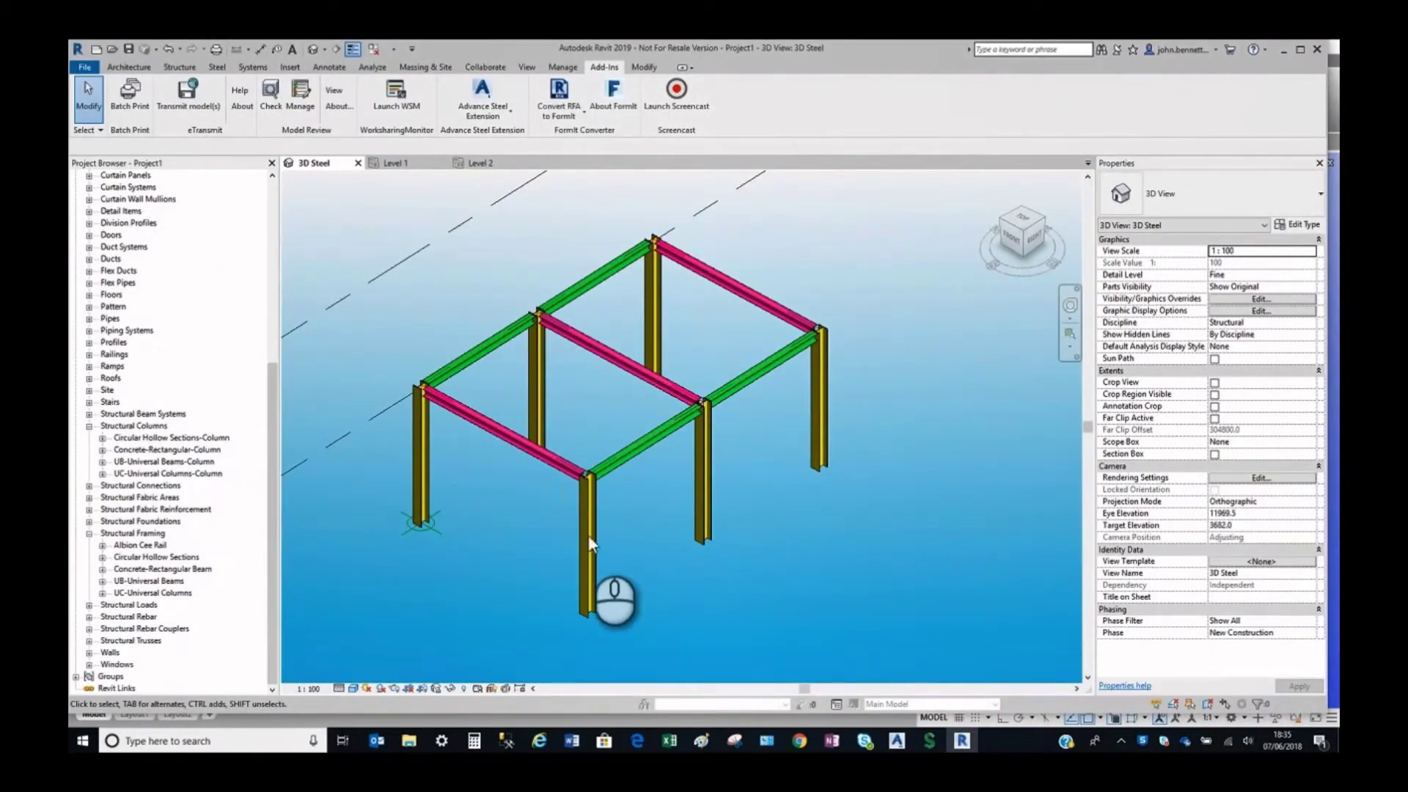
pyautogui.click(427, 469)
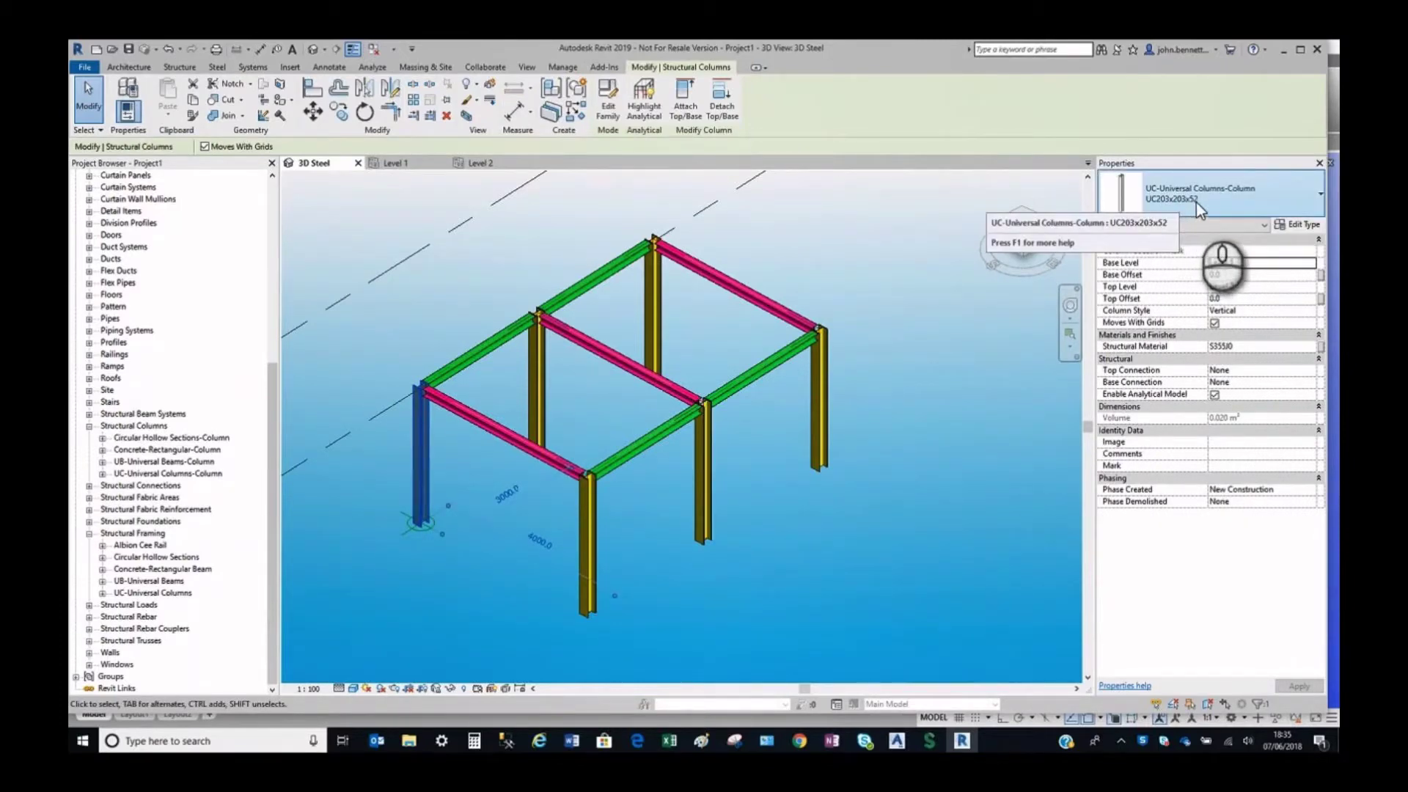
# Review the Universal Column types available for the corner column, and examine its type properties down to the Section Name Key.
pyautogui.click(1320, 198)
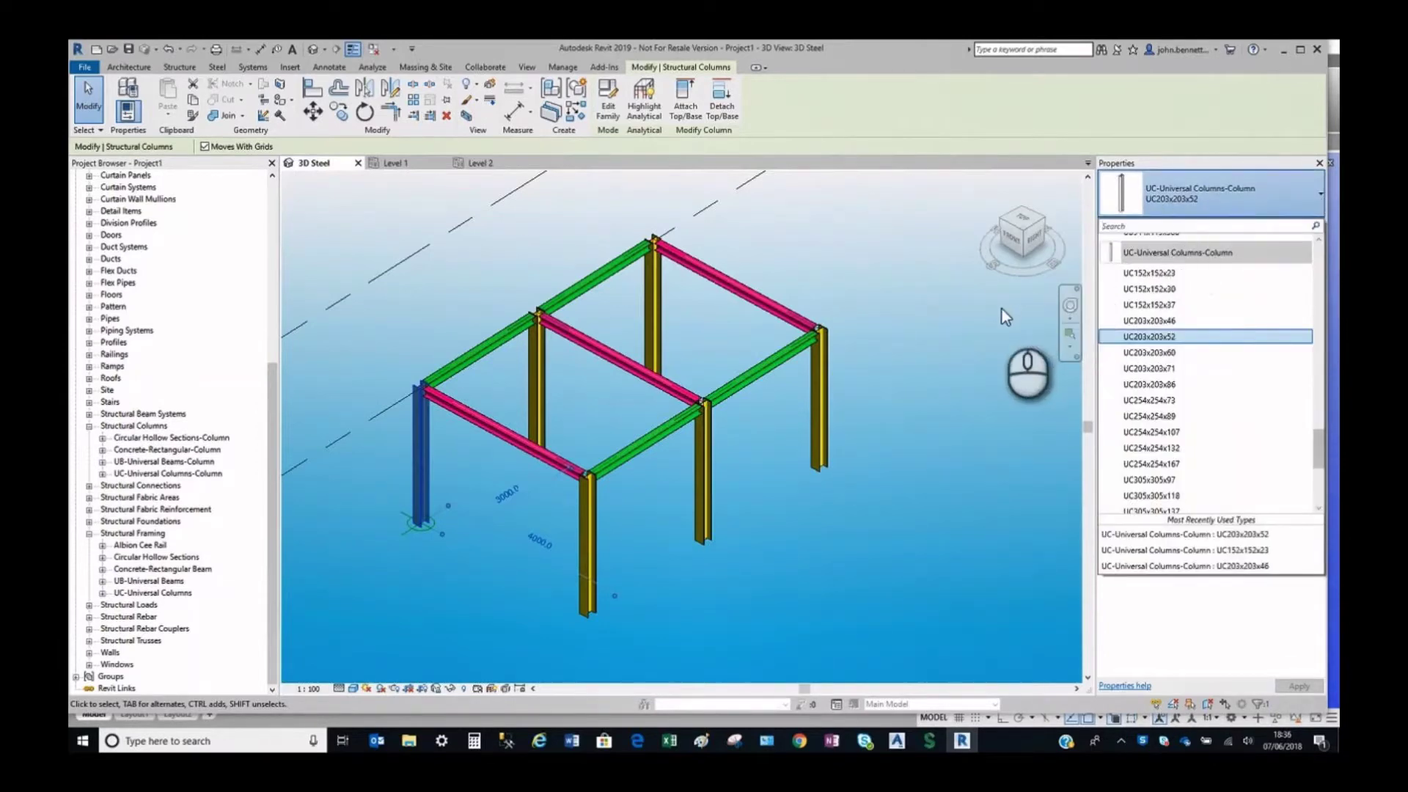
pyautogui.click(980, 326)
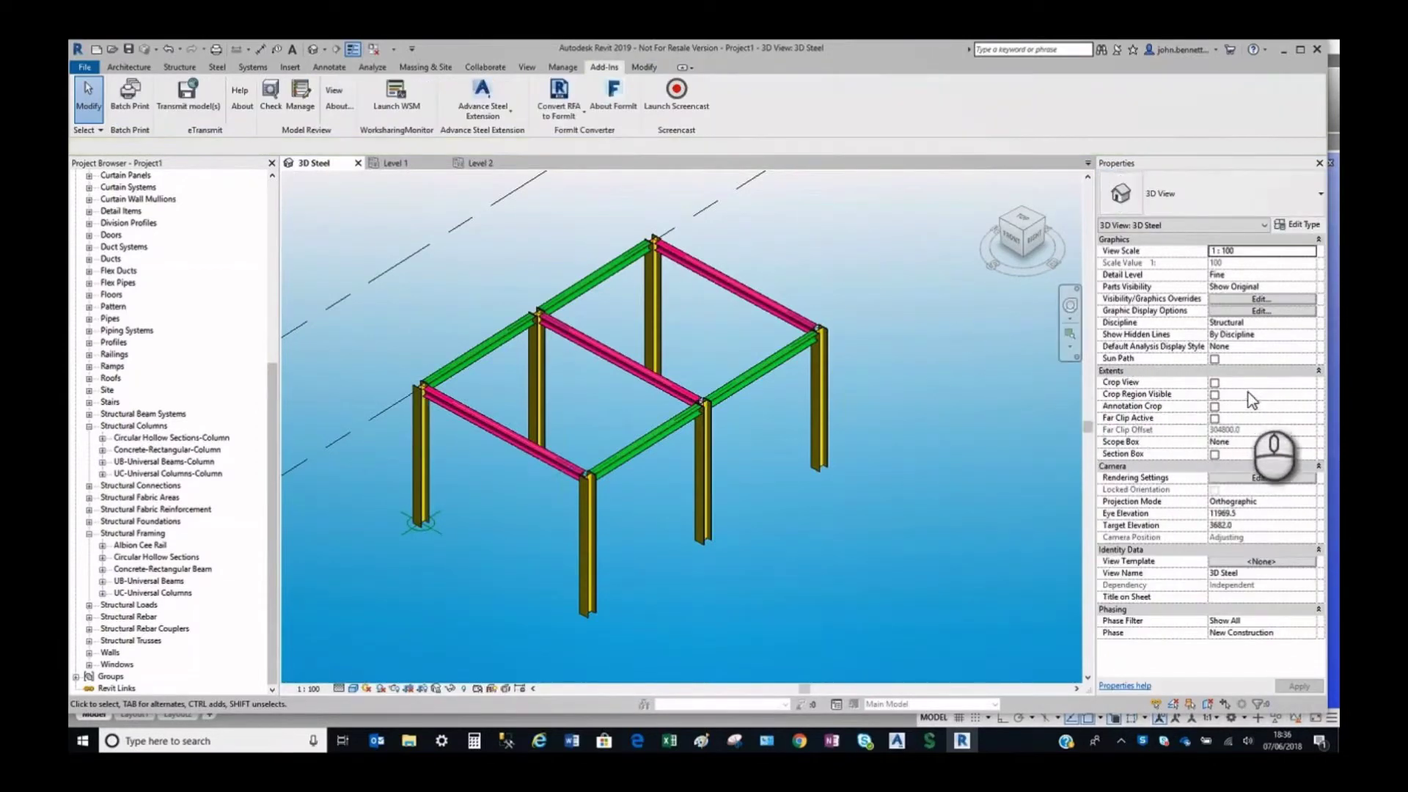
pyautogui.click(415, 473)
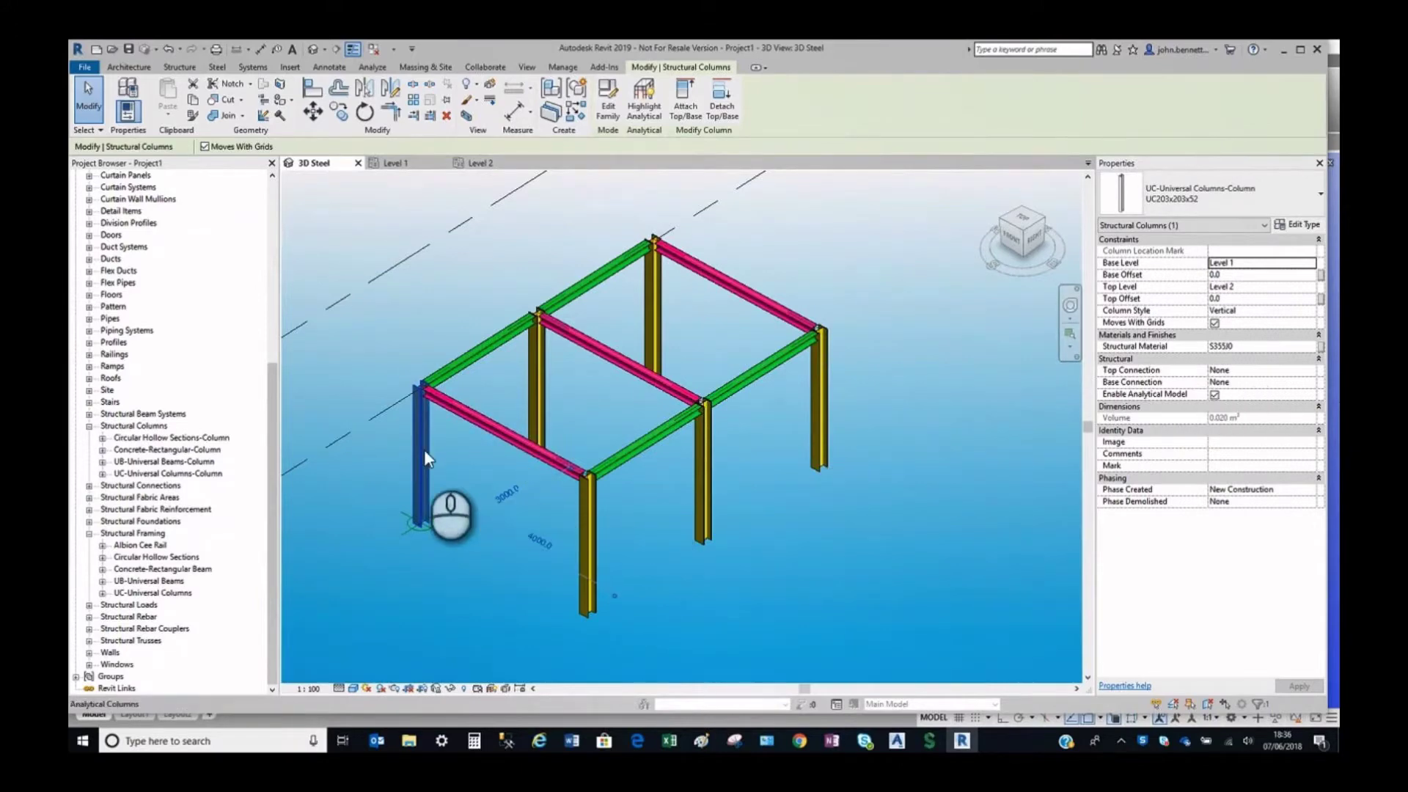
pyautogui.click(126, 87)
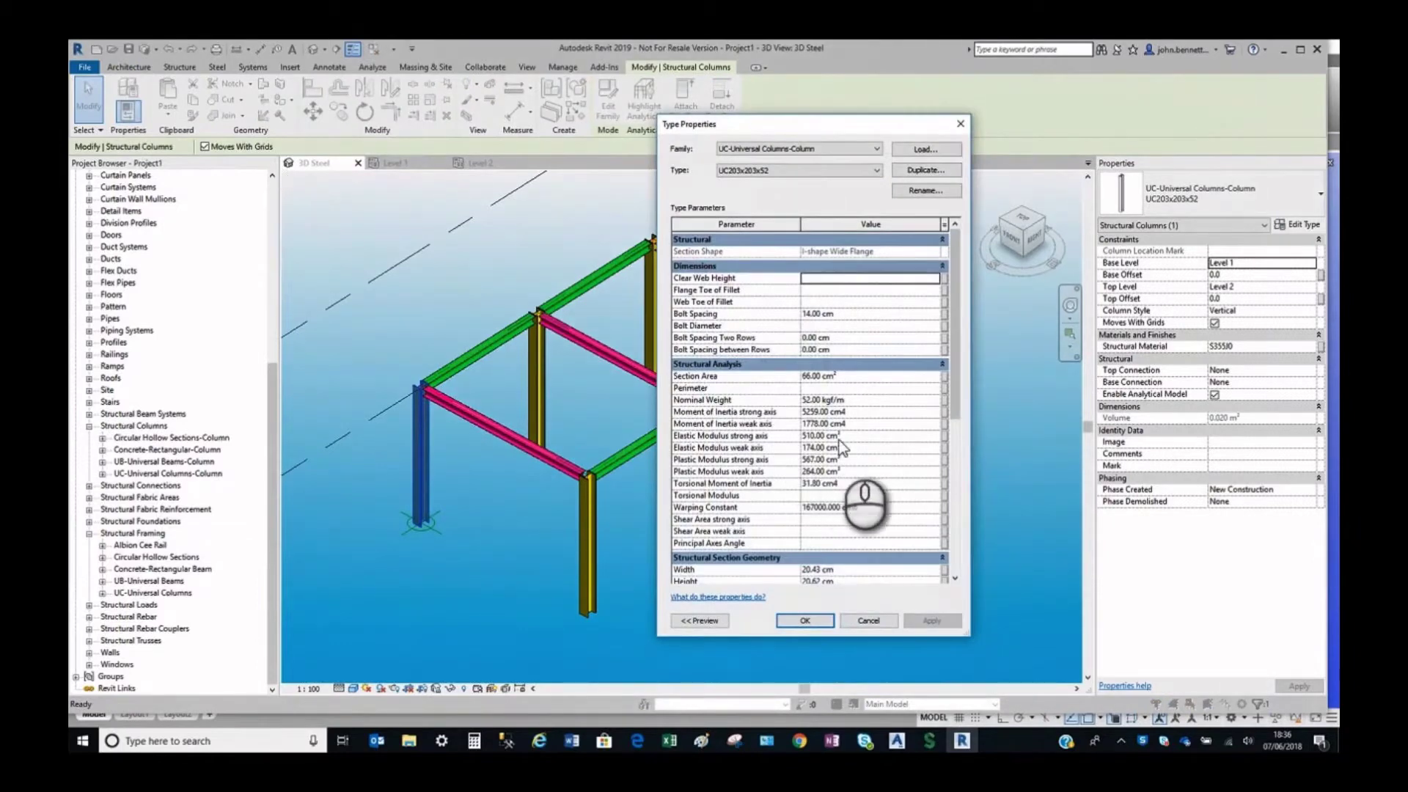
pyautogui.scroll(-5, 839, 440)
pyautogui.scroll(-6, 839, 440)
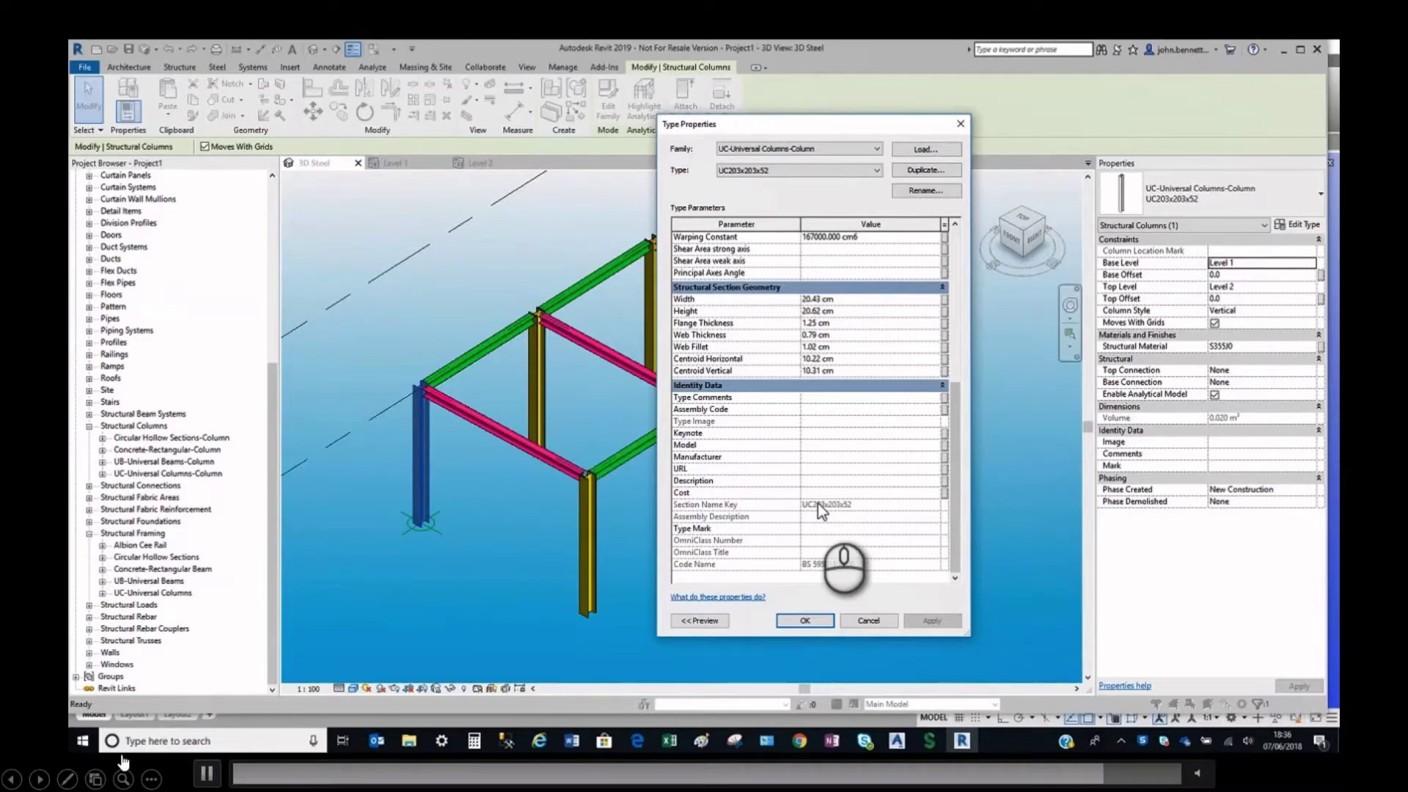
pyautogui.click(39, 779)
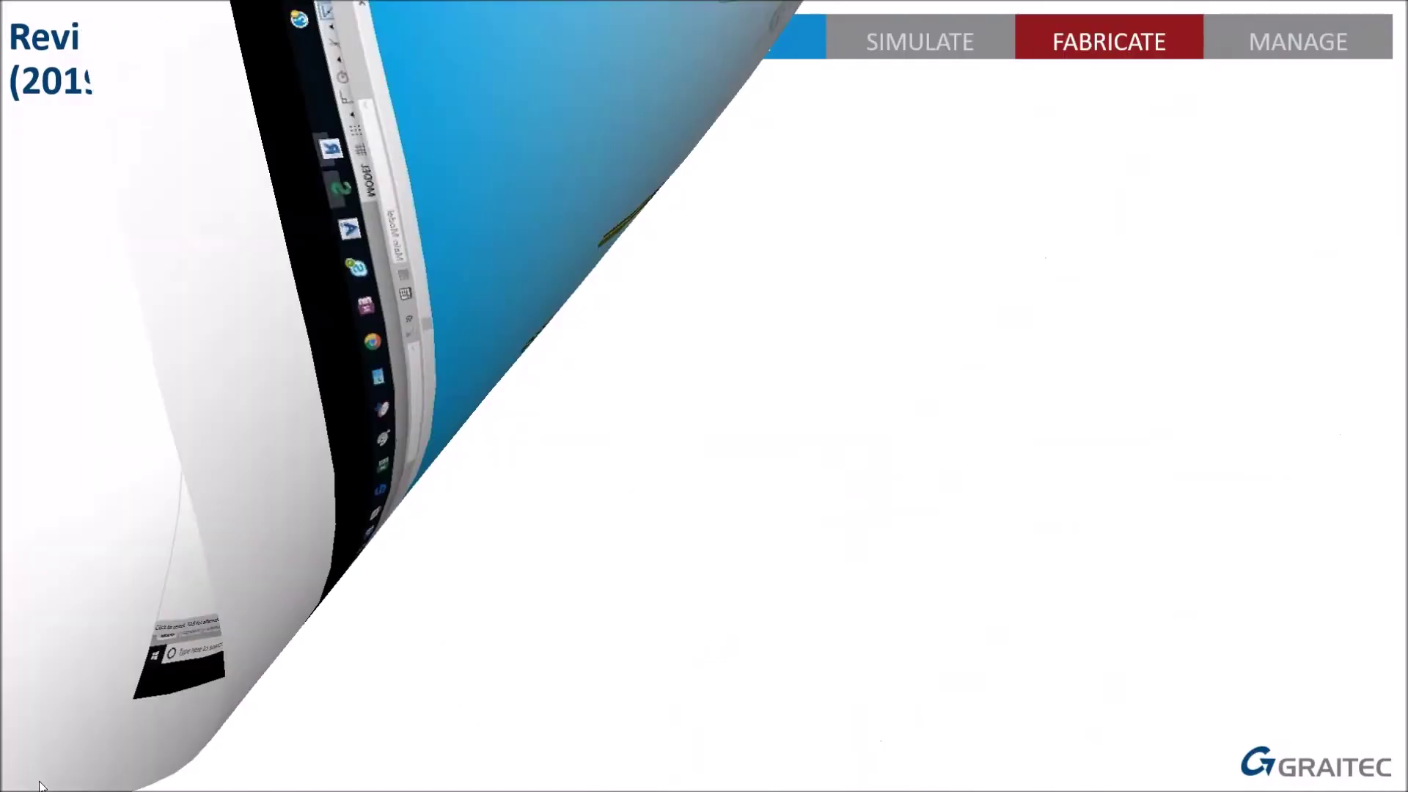
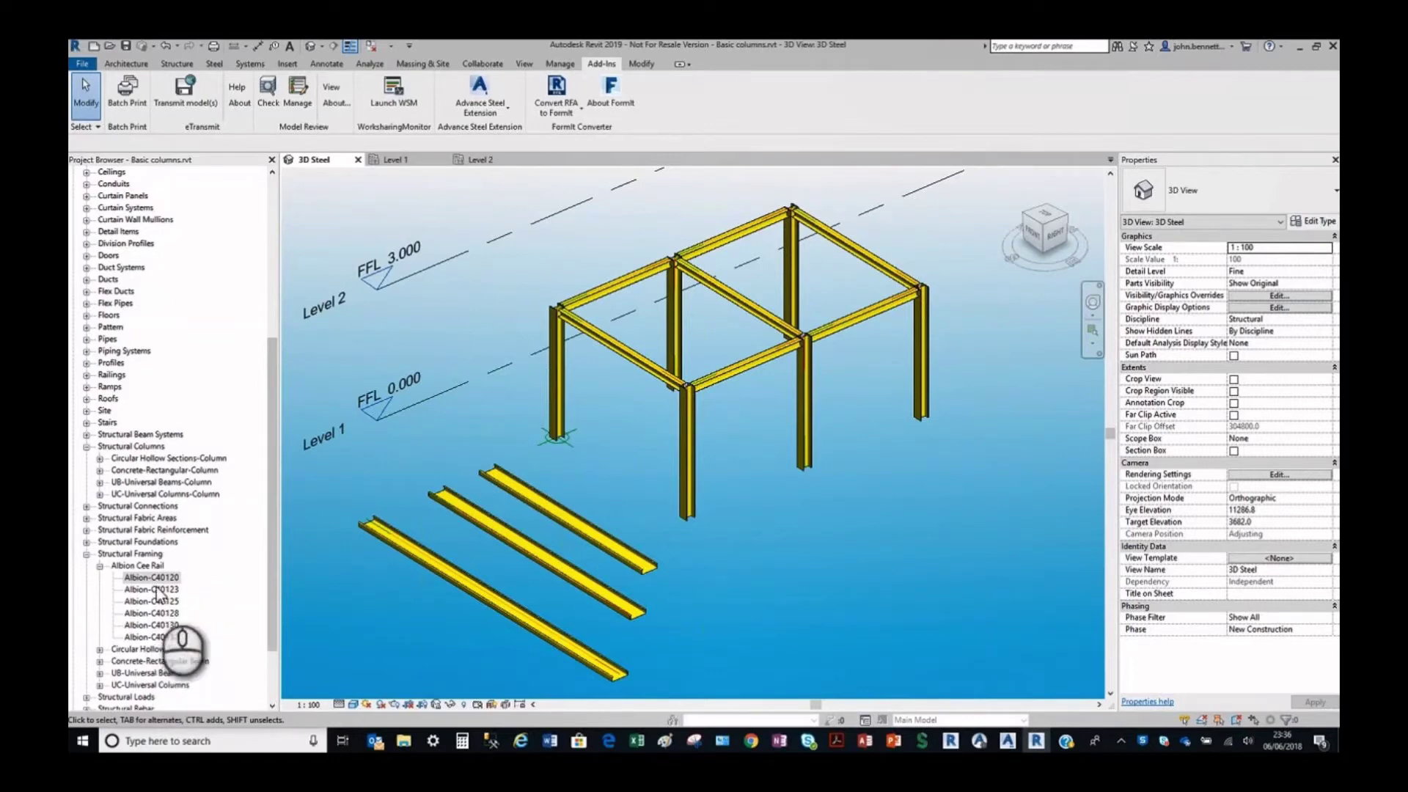
# Check the structural material of the Albion-C40120 rail, and compare it with a roof purlin's section and material in Advance Steel's portal 1.dwg.
pyautogui.click(511, 486)
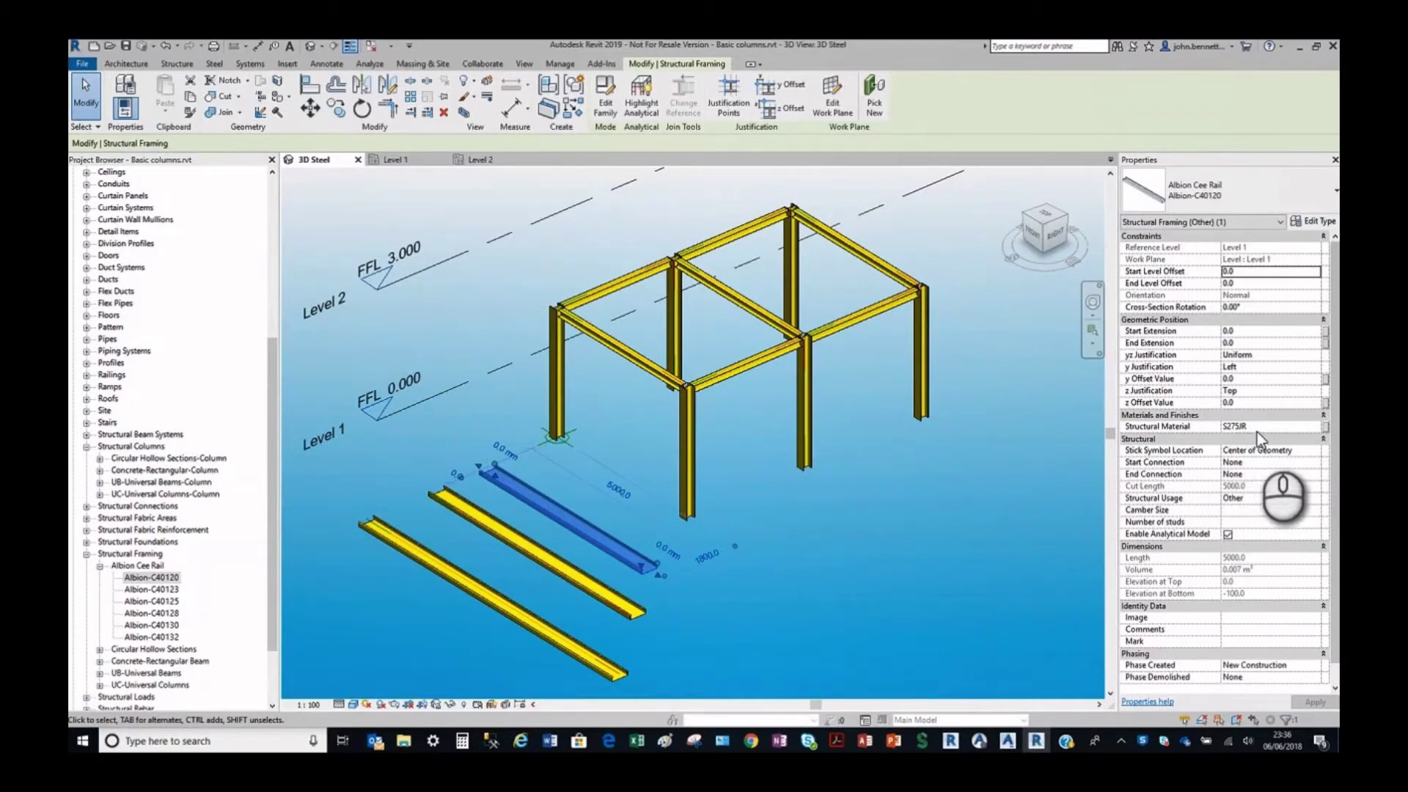
pyautogui.click(670, 554)
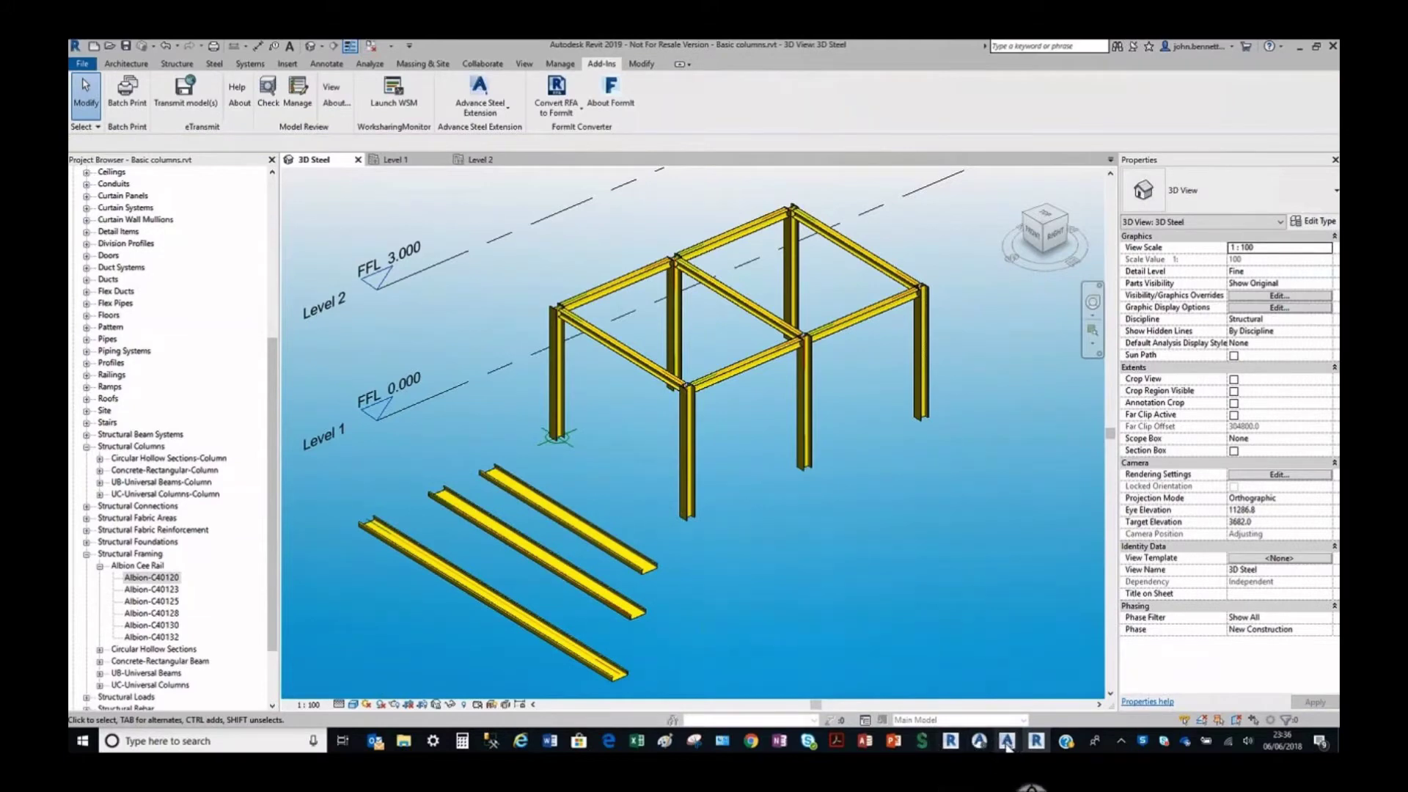
pyautogui.moveTo(1007, 744)
pyautogui.click(864, 686)
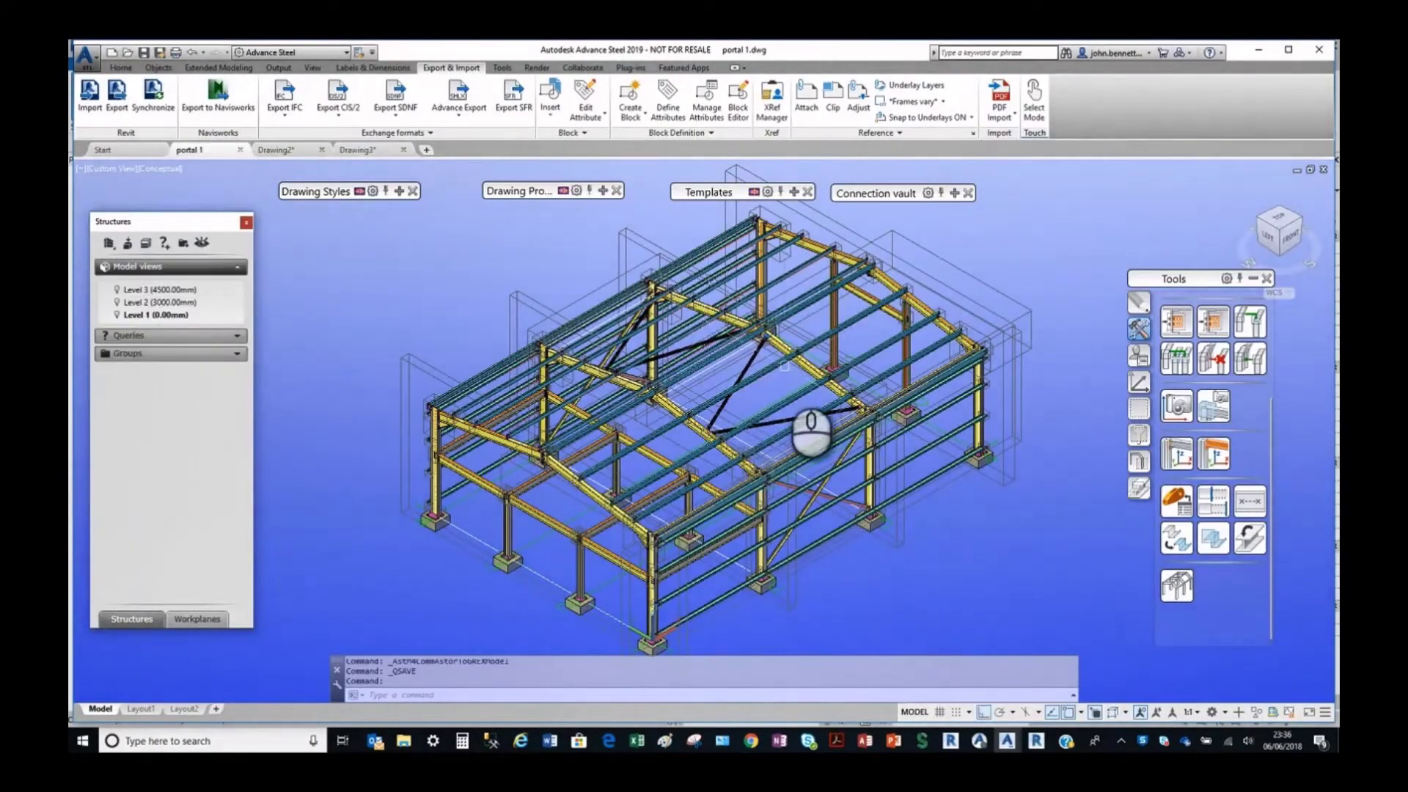
pyautogui.scroll(5, 787, 371)
pyautogui.click(667, 381)
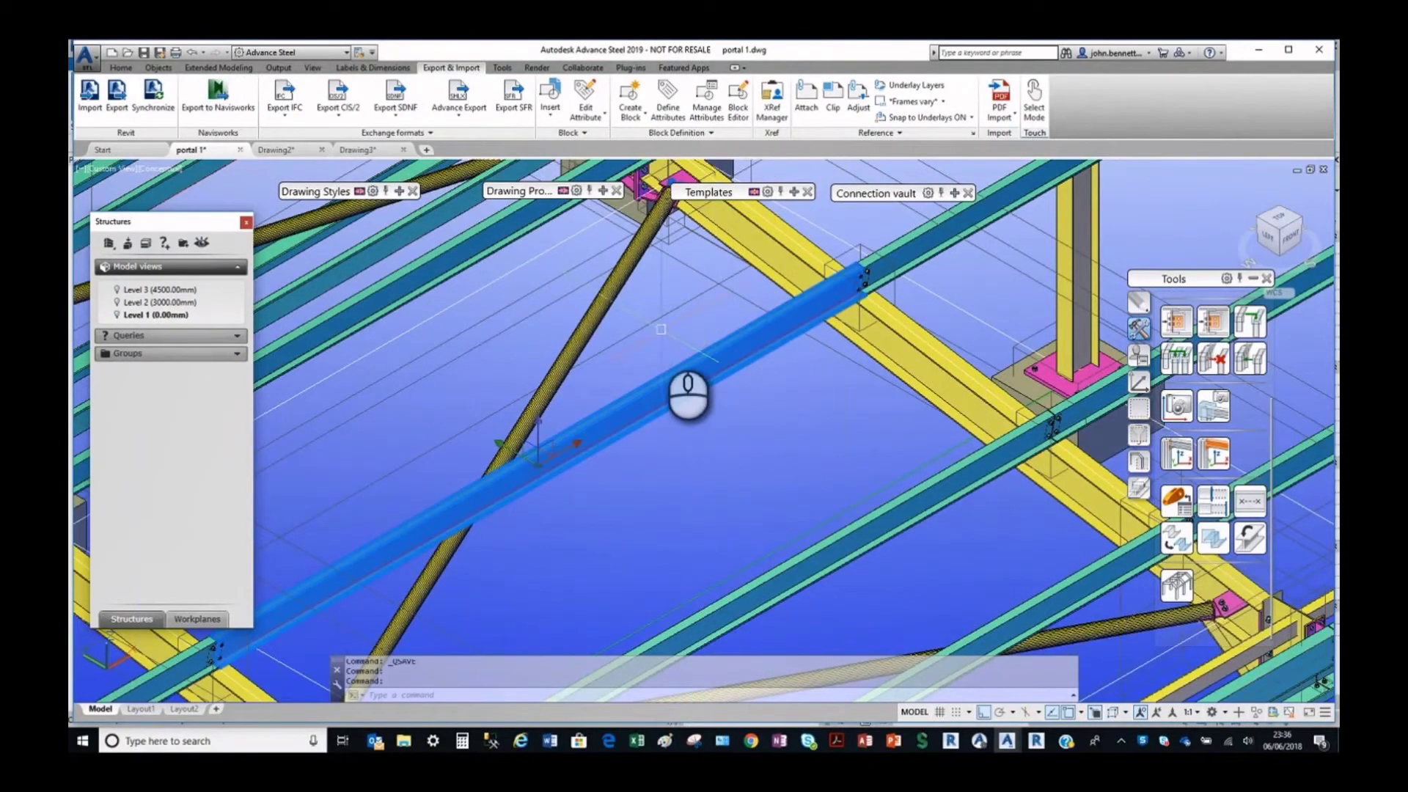
pyautogui.rightClick(662, 381)
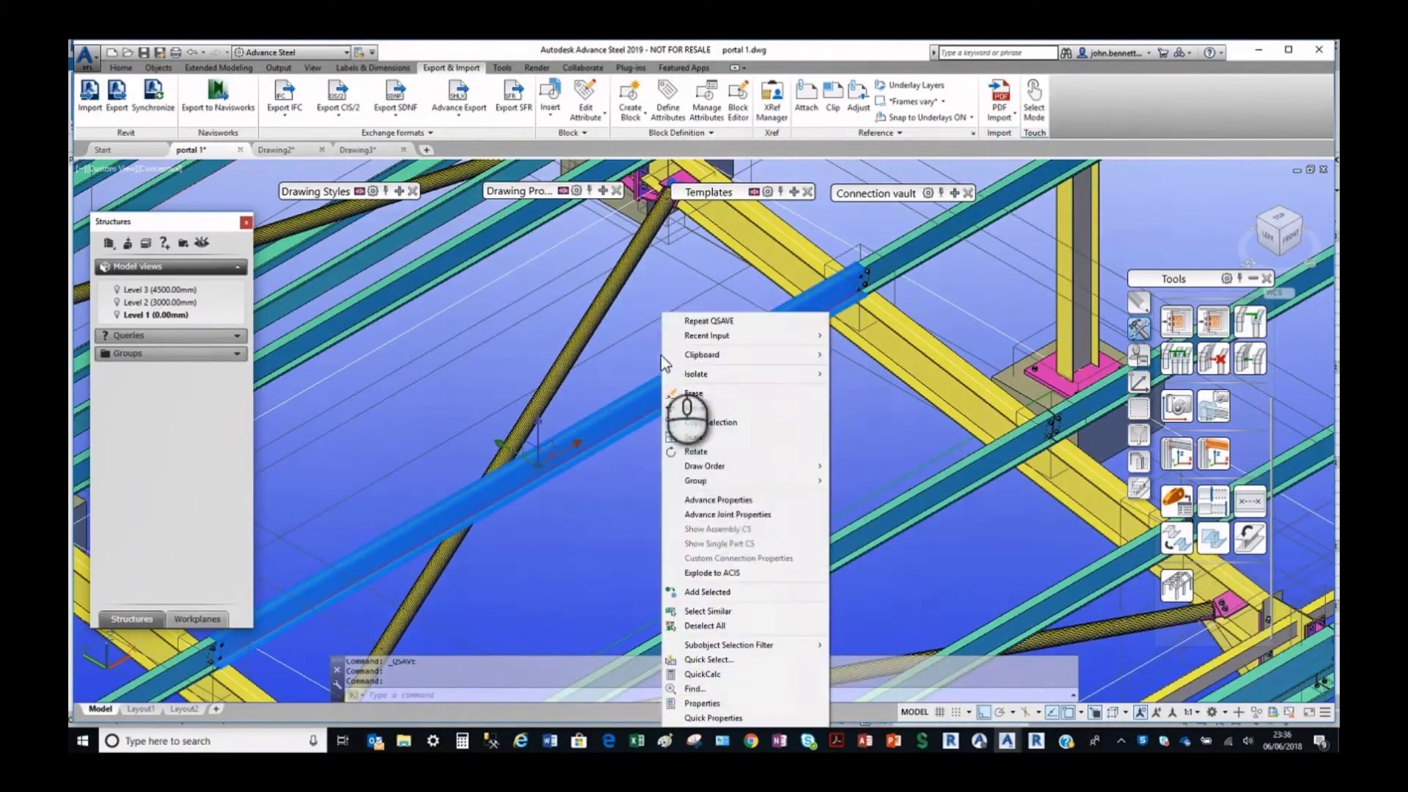
pyautogui.click(720, 500)
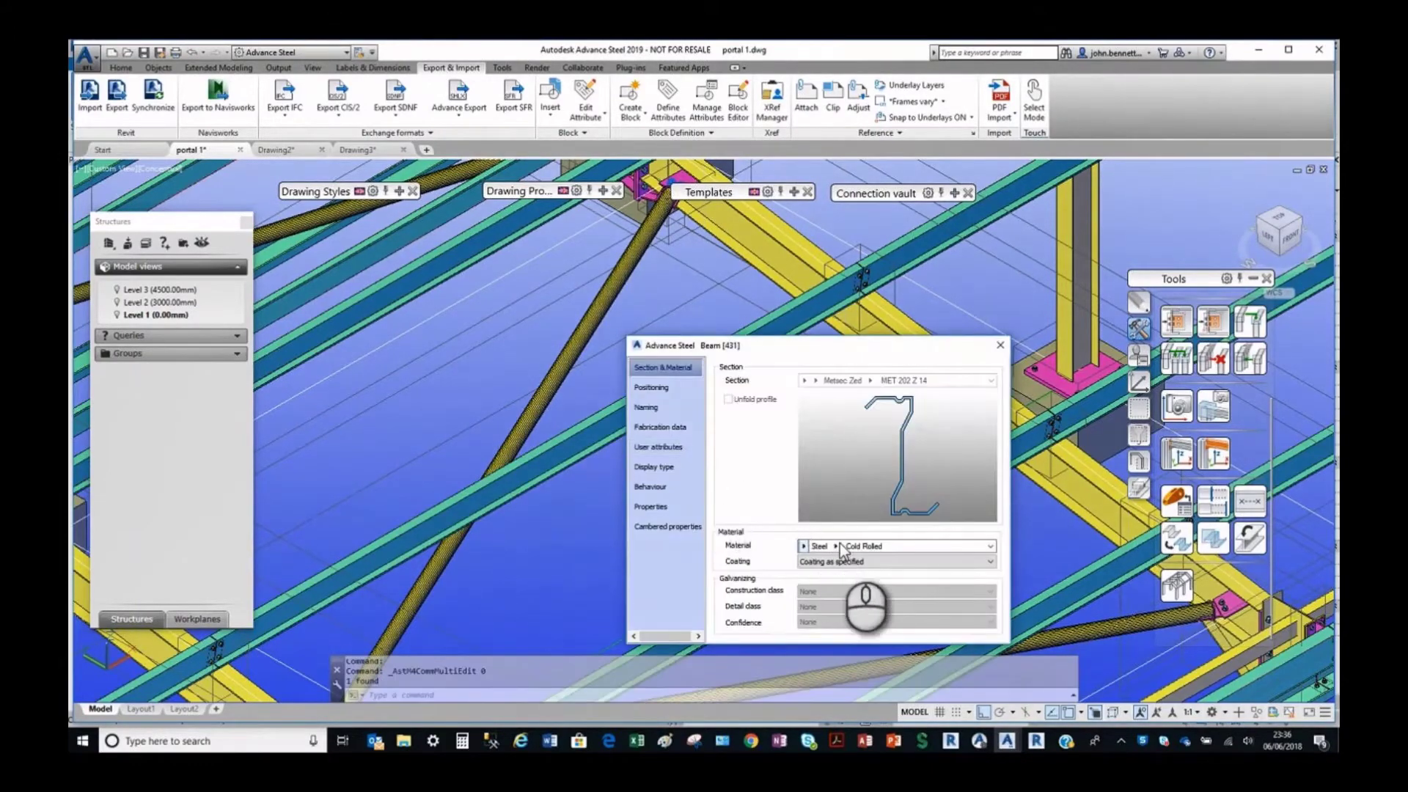
pyautogui.click(1000, 345)
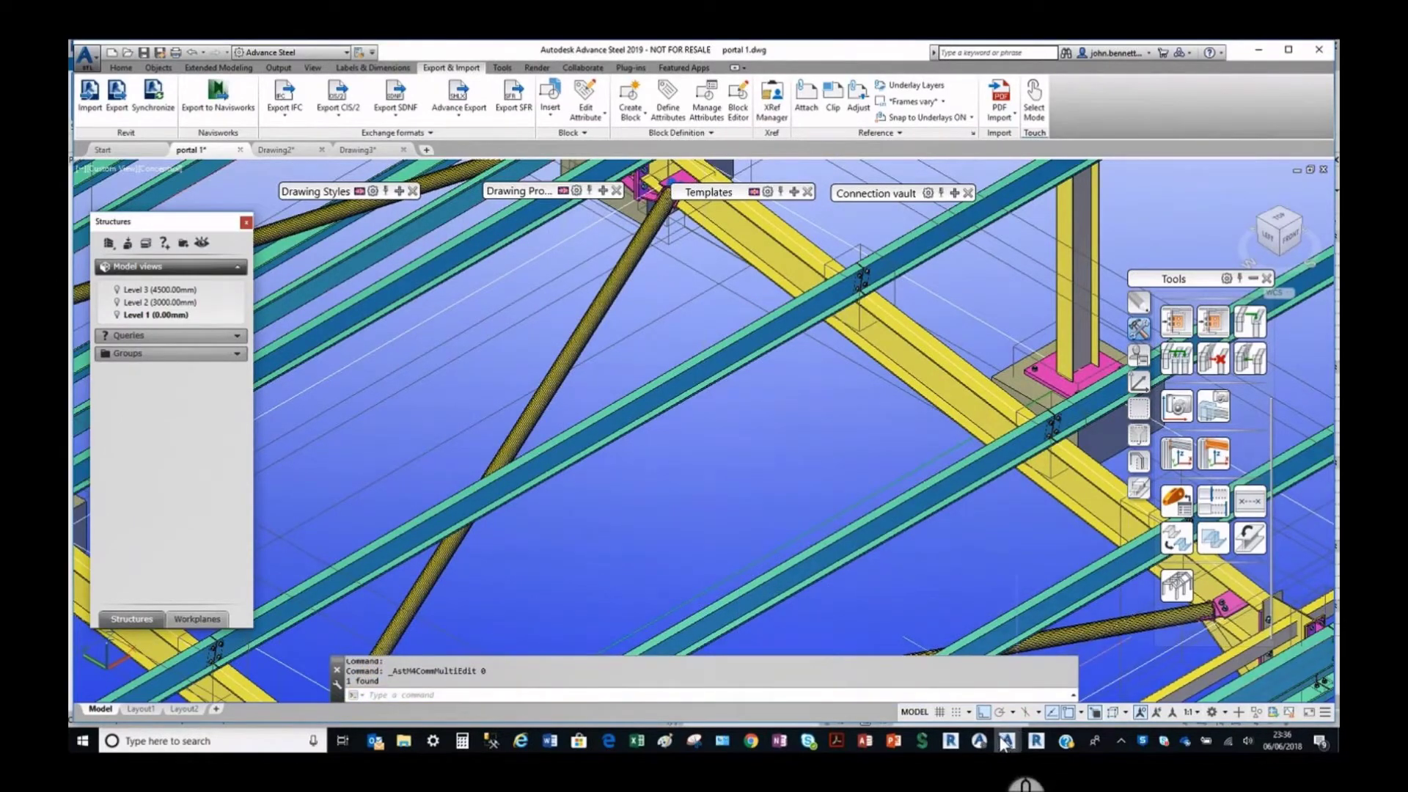
pyautogui.click(1036, 741)
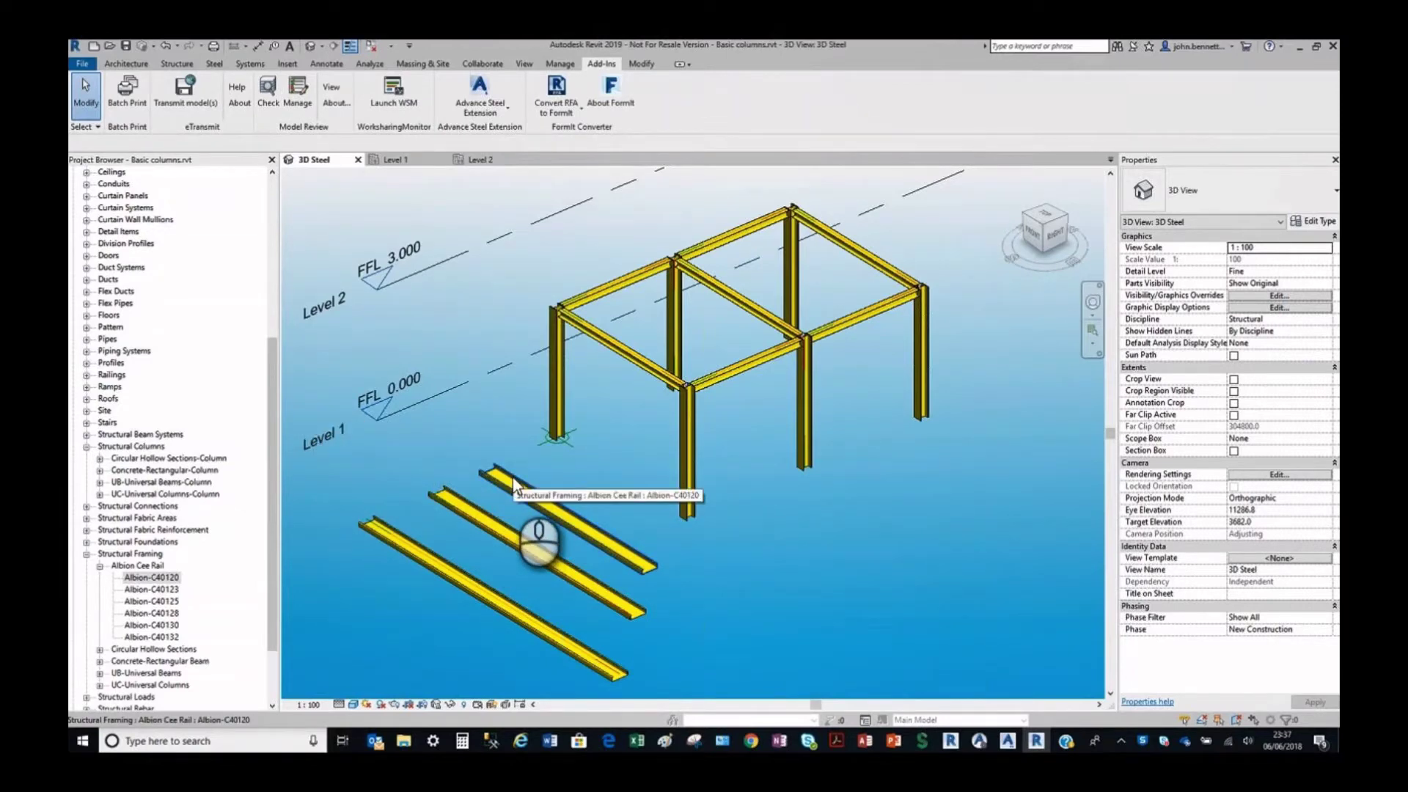
pyautogui.click(836, 741)
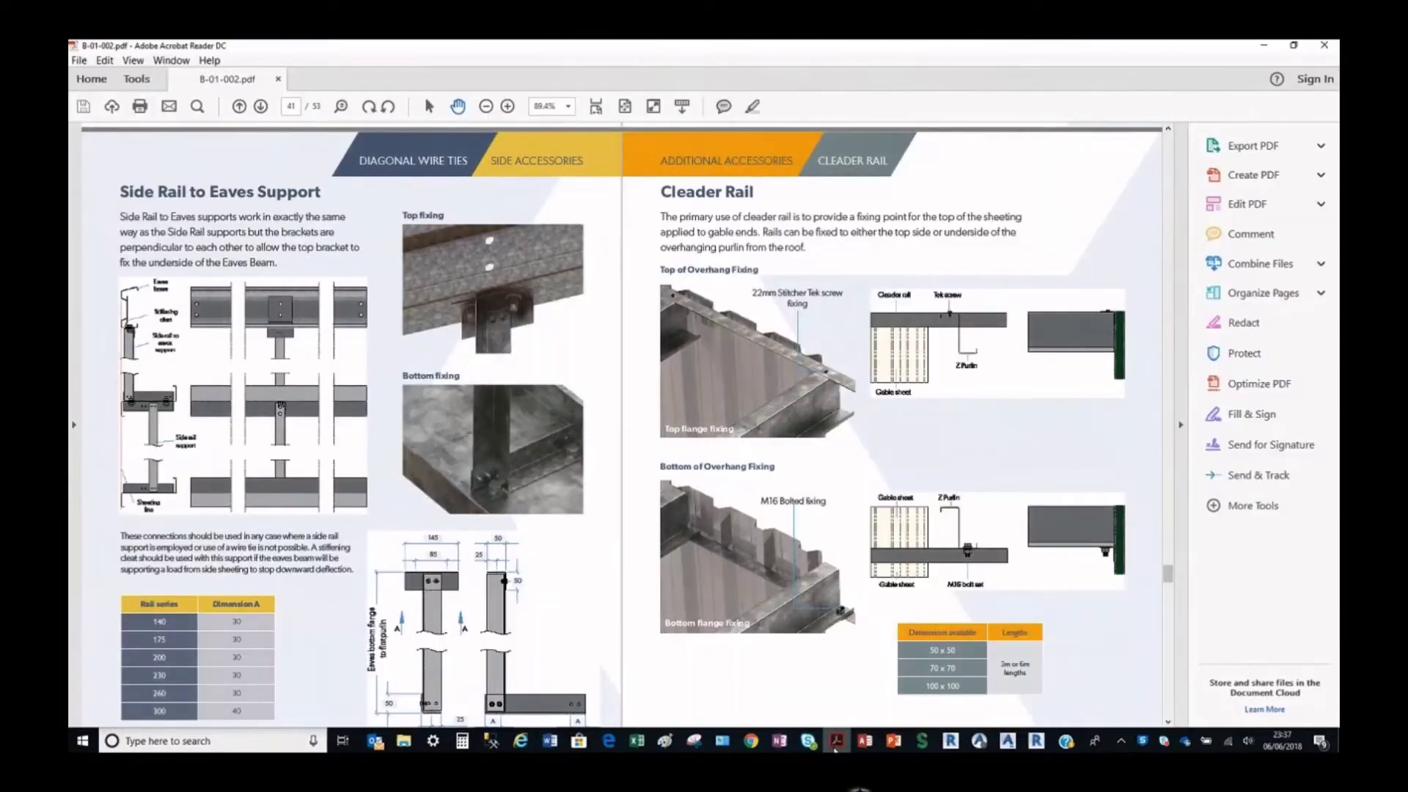
pyautogui.click(1276, 42)
# Switch to SQL Server Management Studio and examine the material mappings in the GTC_Material_Conversion table, including its last rows and the ColdRolled entry.
pyautogui.click(491, 740)
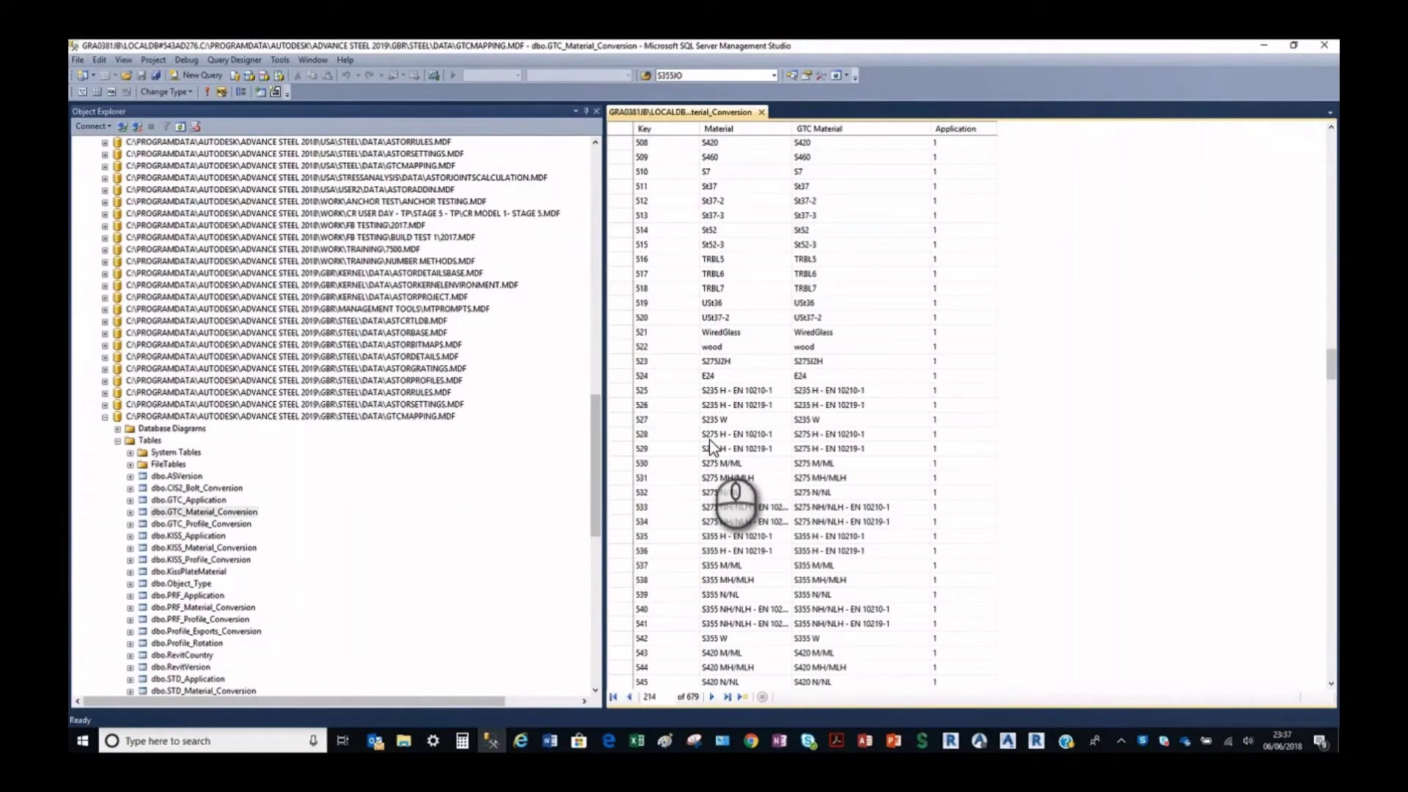
pyautogui.scroll(1, 700, 394)
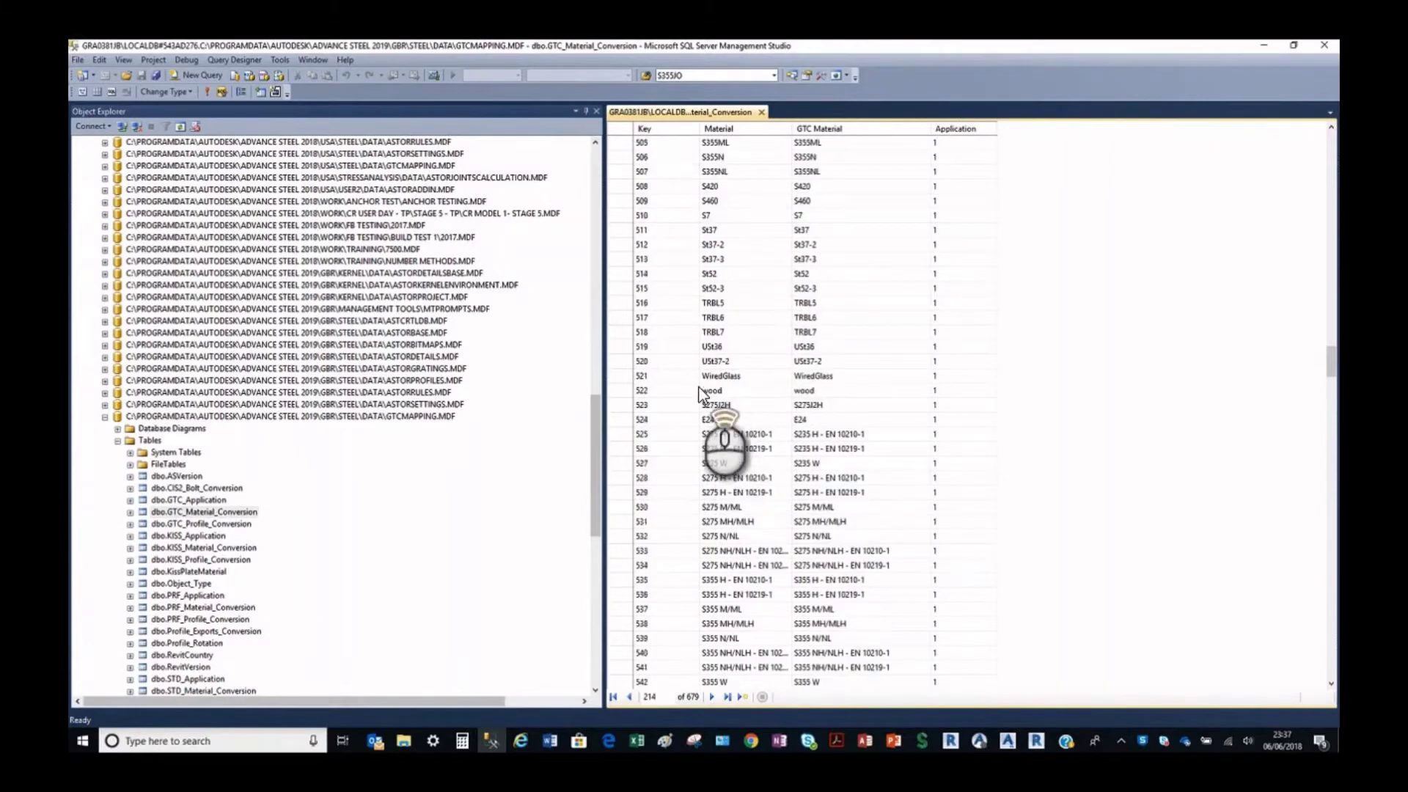
pyautogui.scroll(6, 701, 394)
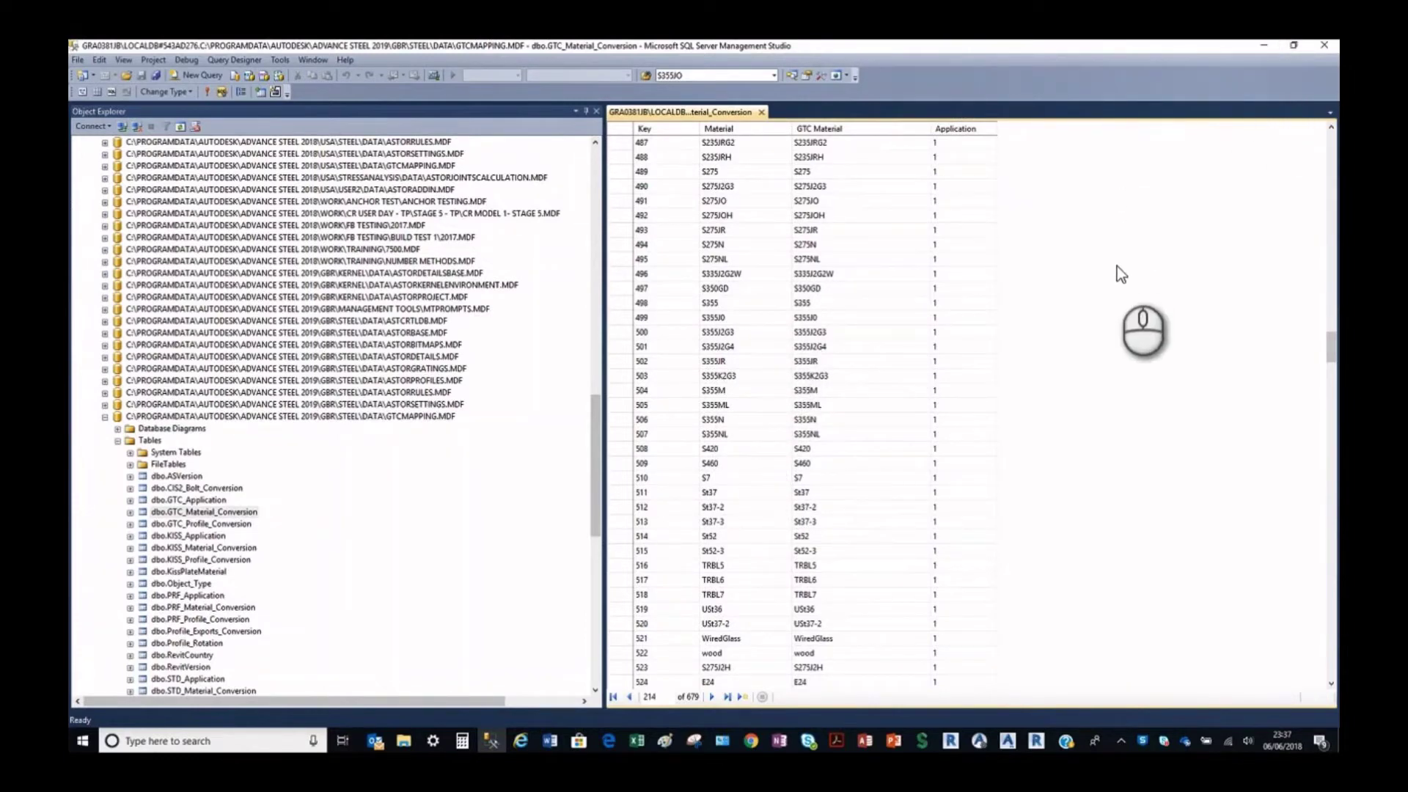
pyautogui.click(741, 697)
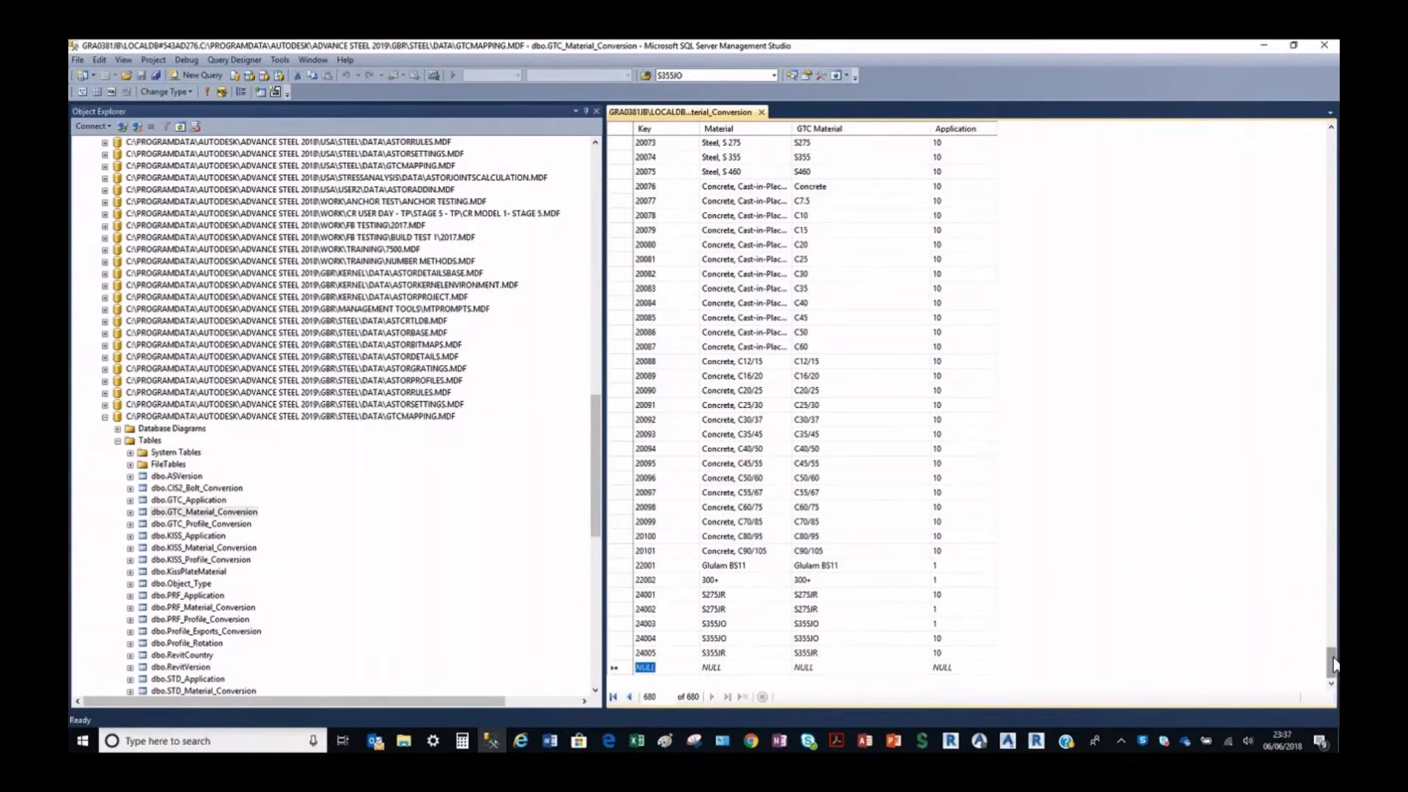
pyautogui.moveTo(1333, 663); pyautogui.dragTo(1301, 363)
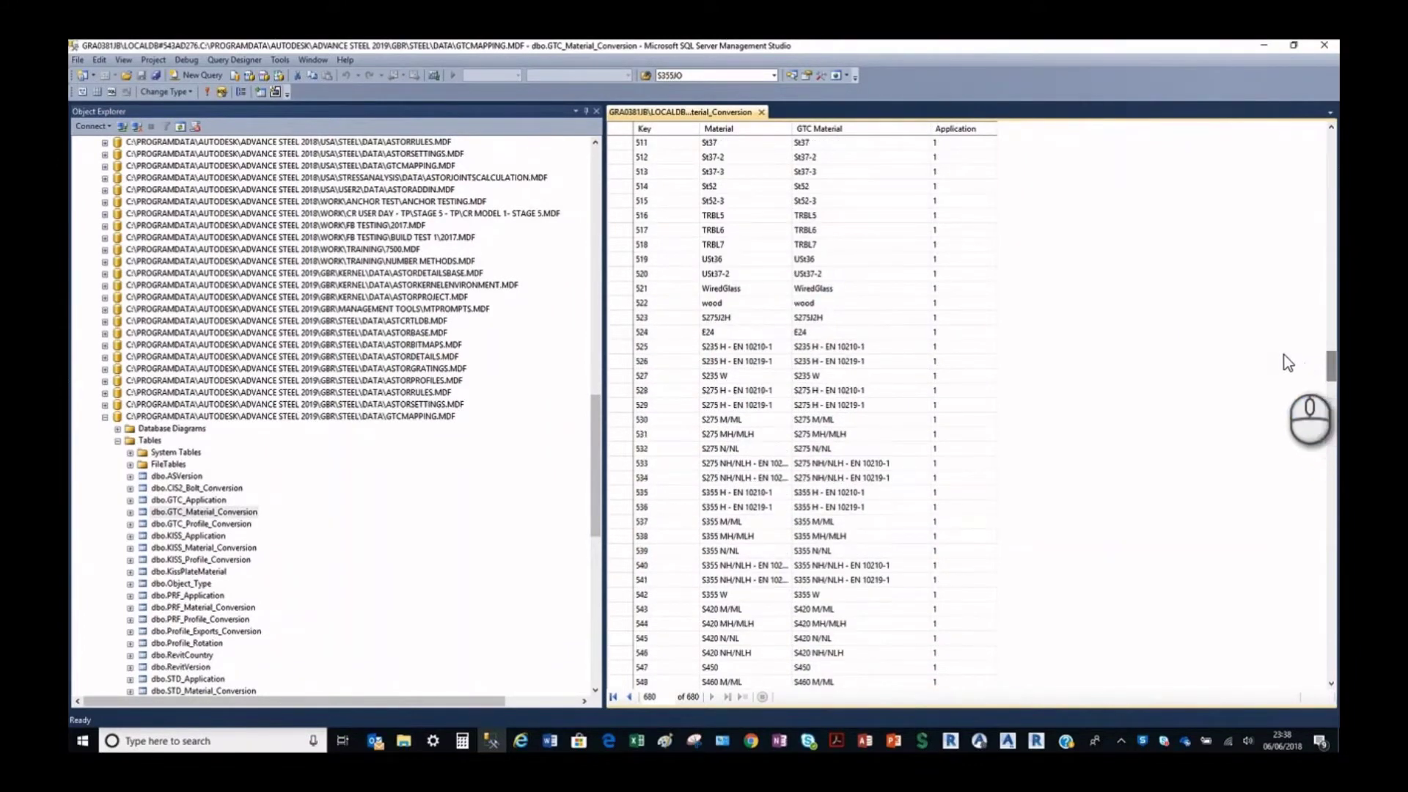
pyautogui.click(1329, 367)
pyautogui.moveTo(1331, 366); pyautogui.dragTo(1332, 318)
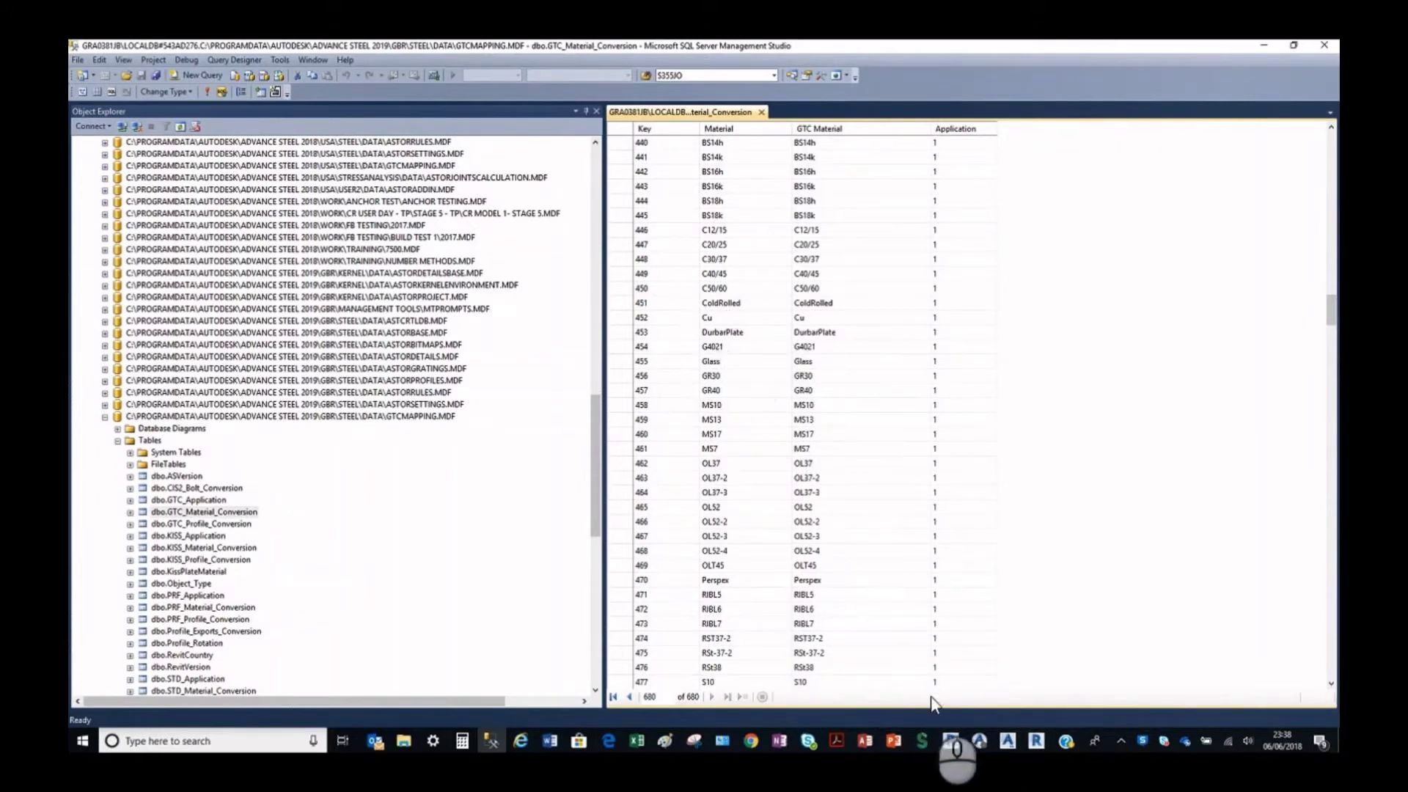
# Switch to Revit, search the project materials for "cold" and select the ColdRolled material.
pyautogui.moveTo(1011, 746)
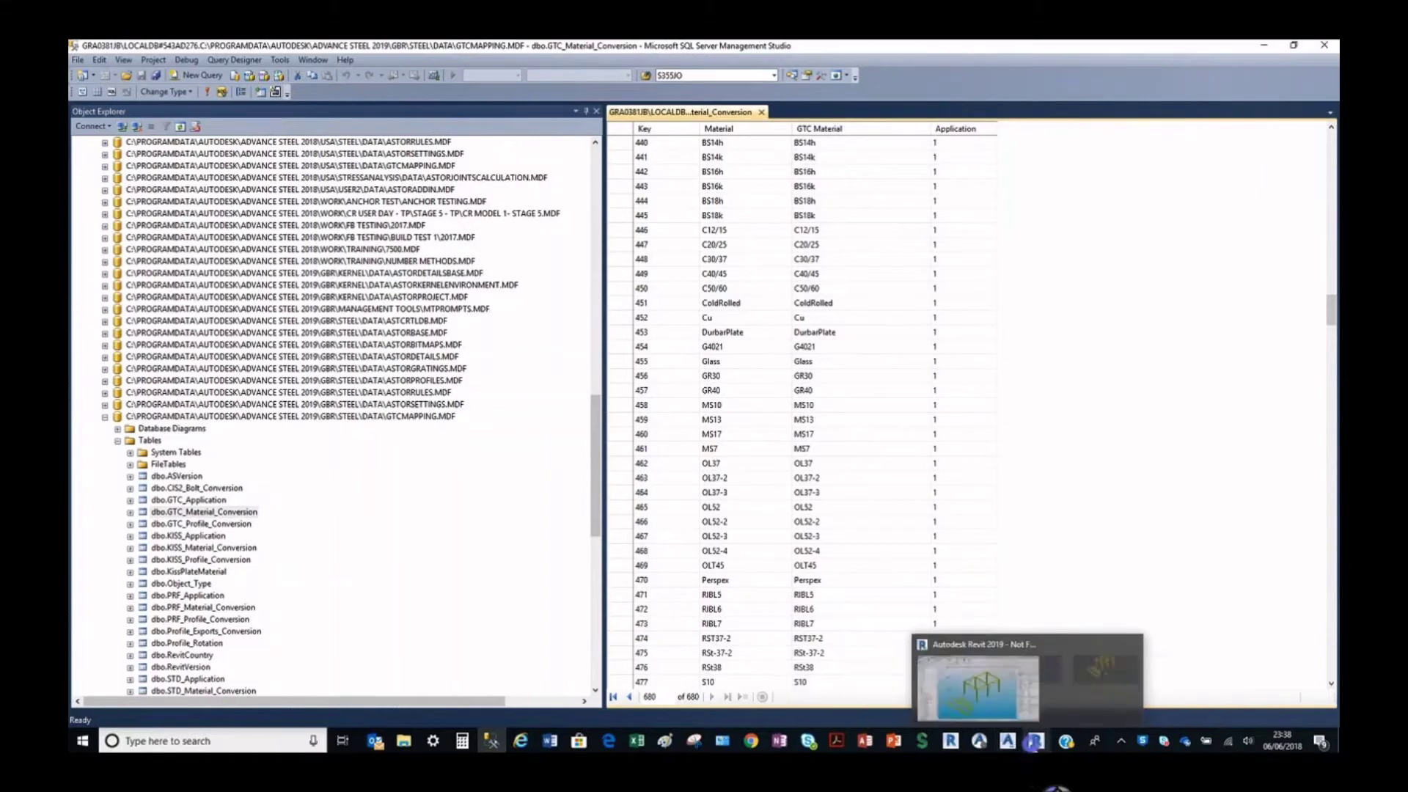
pyautogui.click(1036, 742)
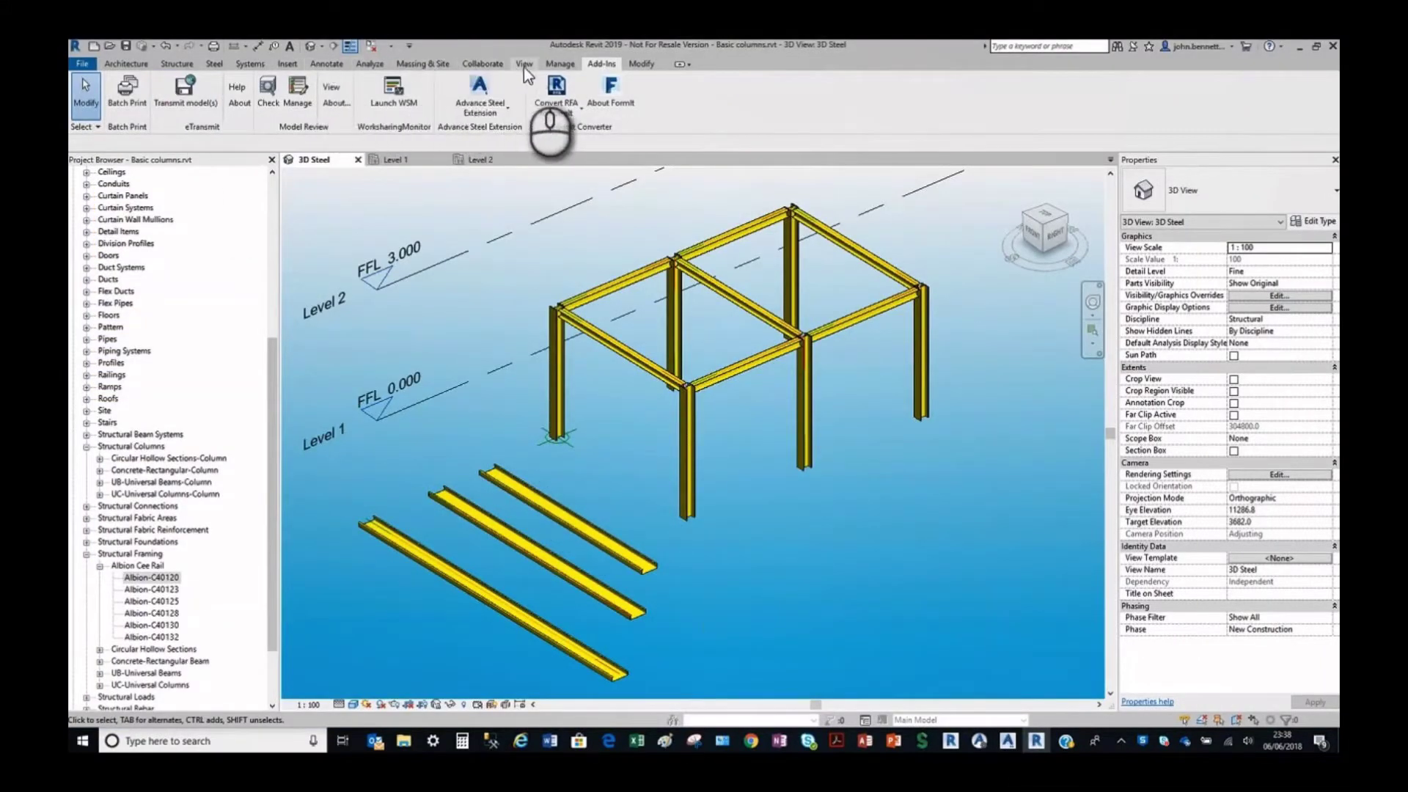
pyautogui.click(560, 64)
pyautogui.click(124, 90)
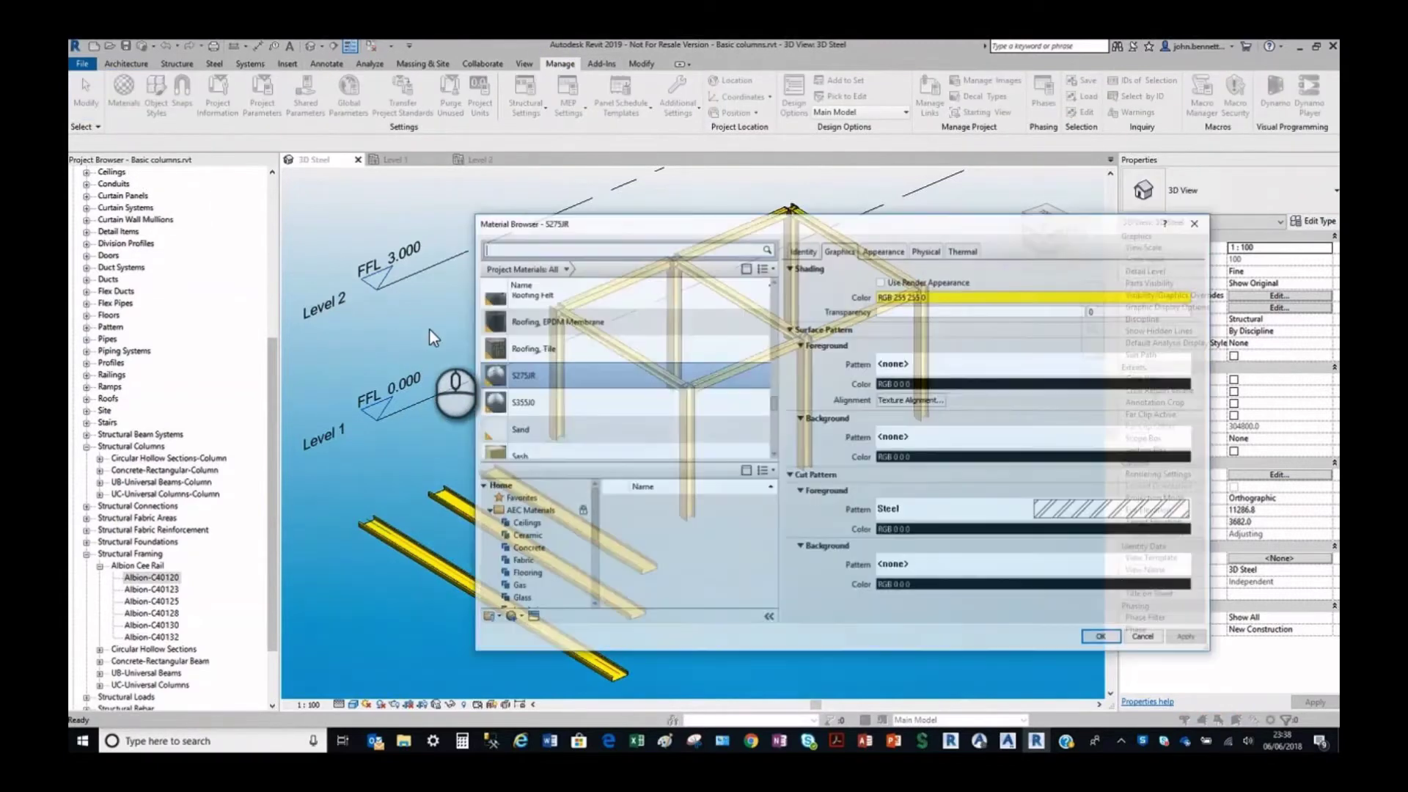
pyautogui.click(494, 250)
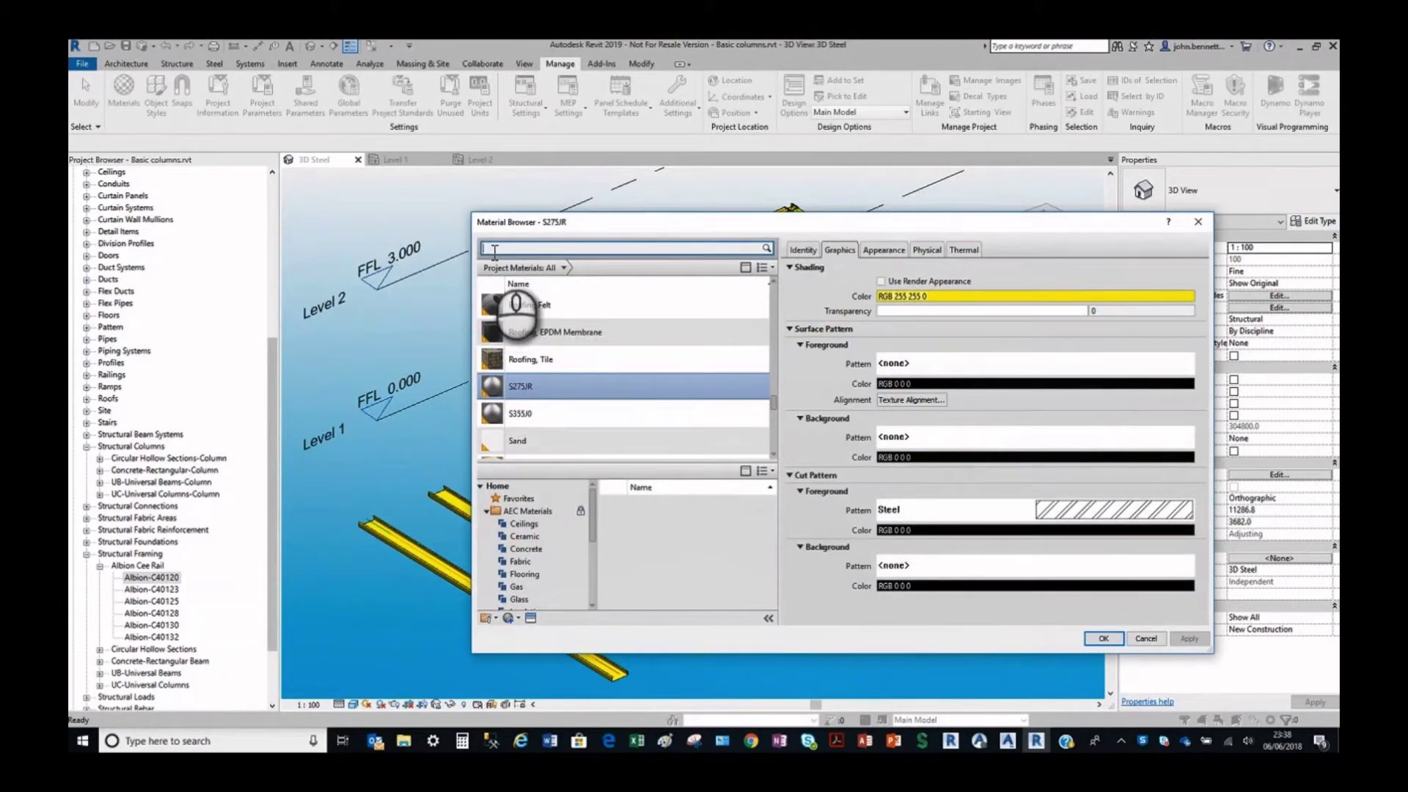
pyautogui.write('cold')
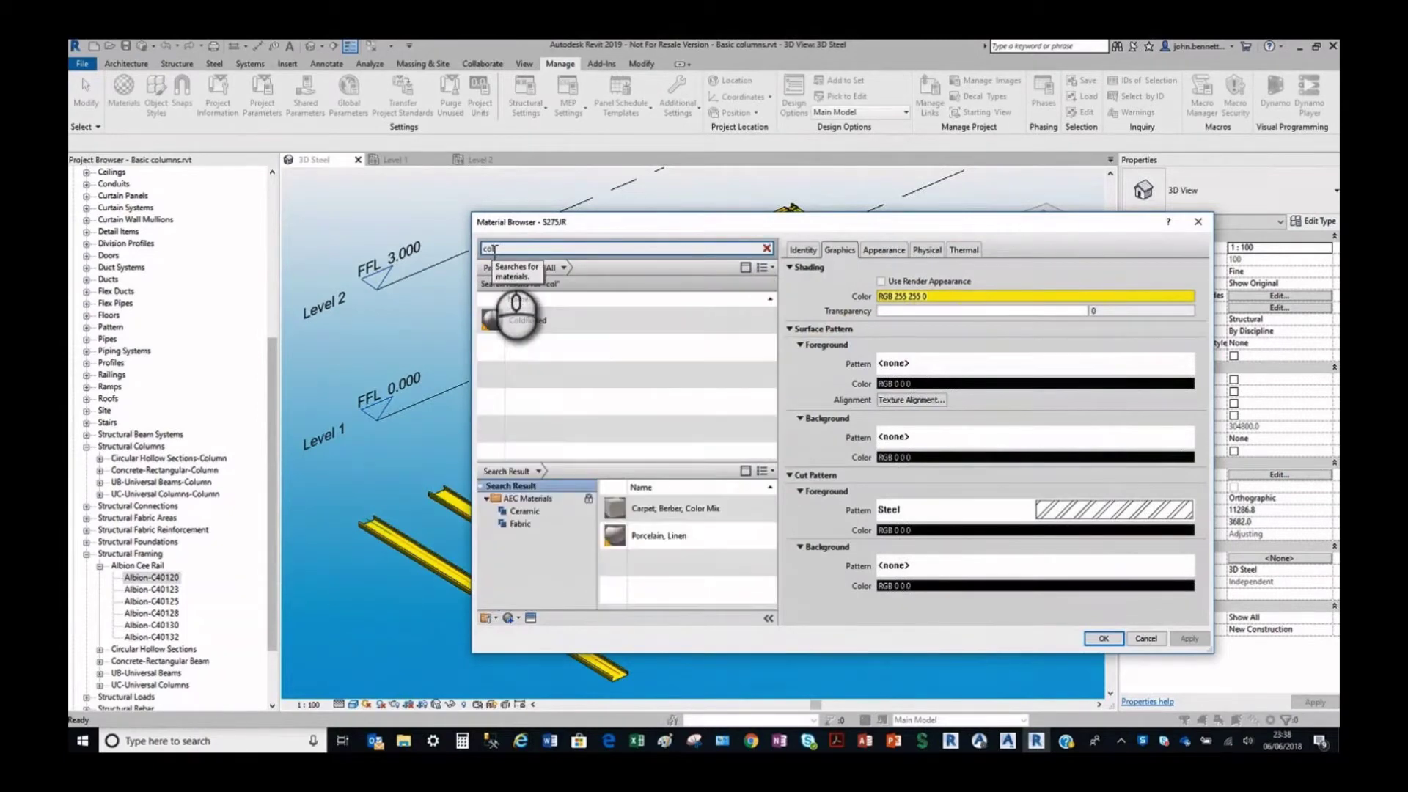
pyautogui.click(521, 324)
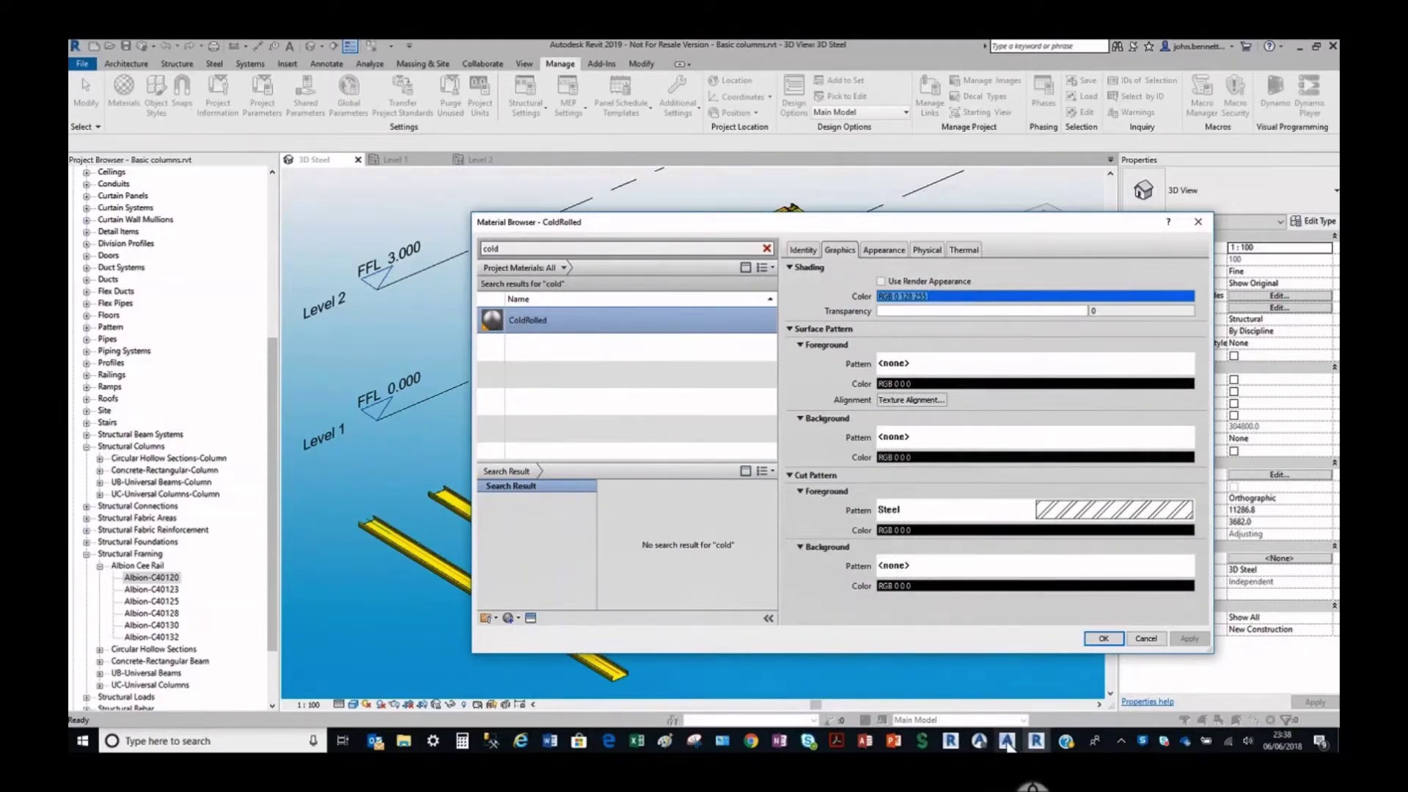
# Switch to portal 1.dwg in Advance Steel and check how the material name is written in the roof purlin's beam properties.
pyautogui.moveTo(1009, 744)
pyautogui.click(863, 689)
pyautogui.click(728, 357)
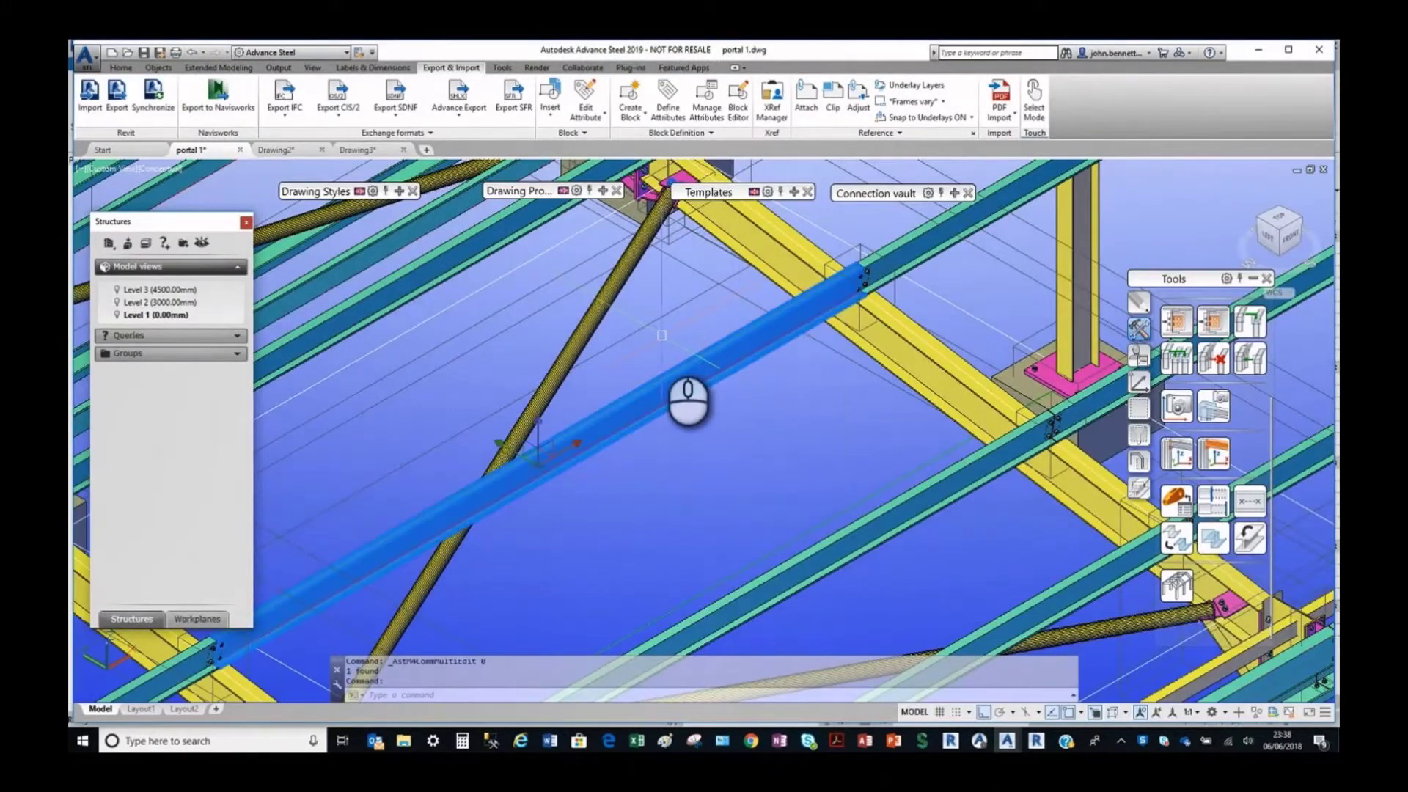
pyautogui.rightClick(667, 333)
pyautogui.click(734, 502)
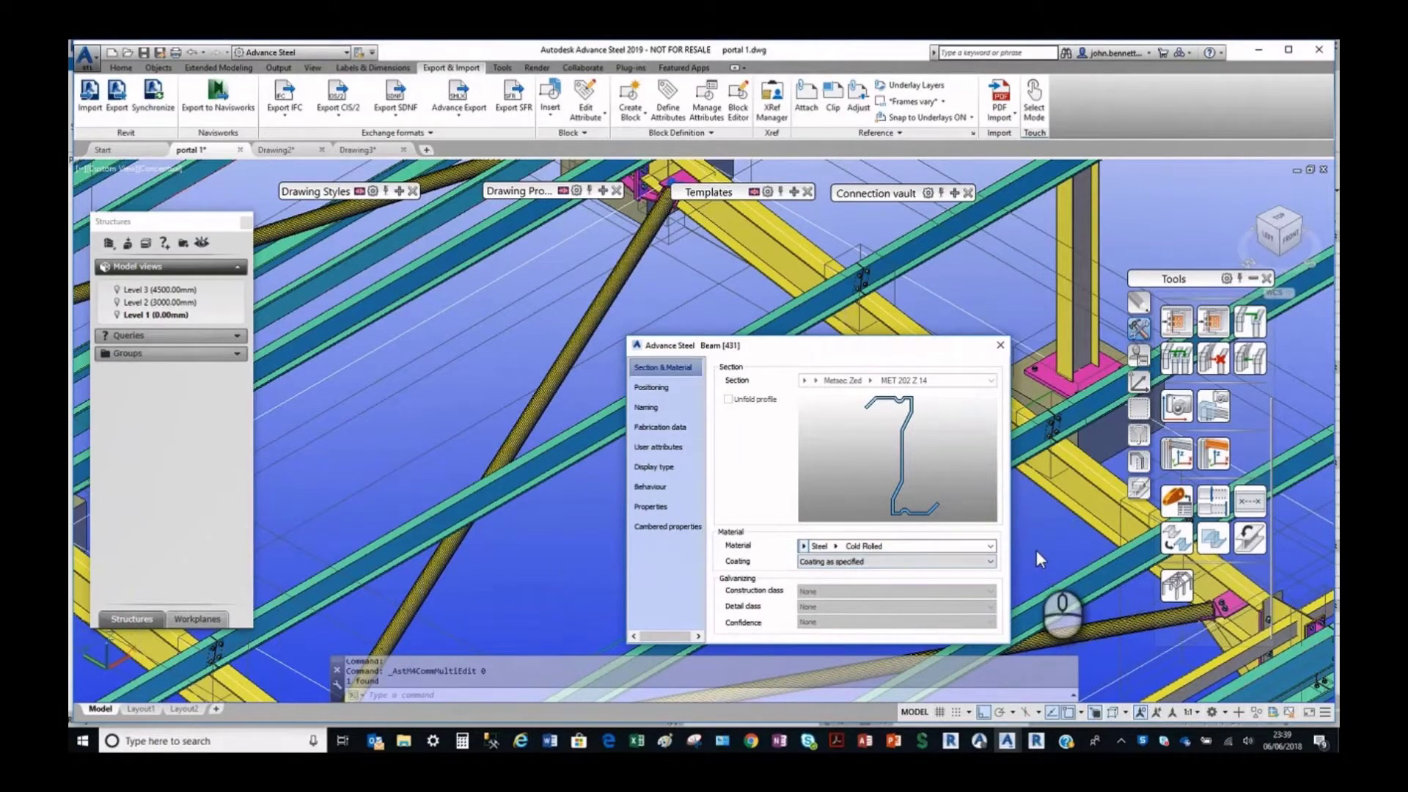
pyautogui.click(1000, 347)
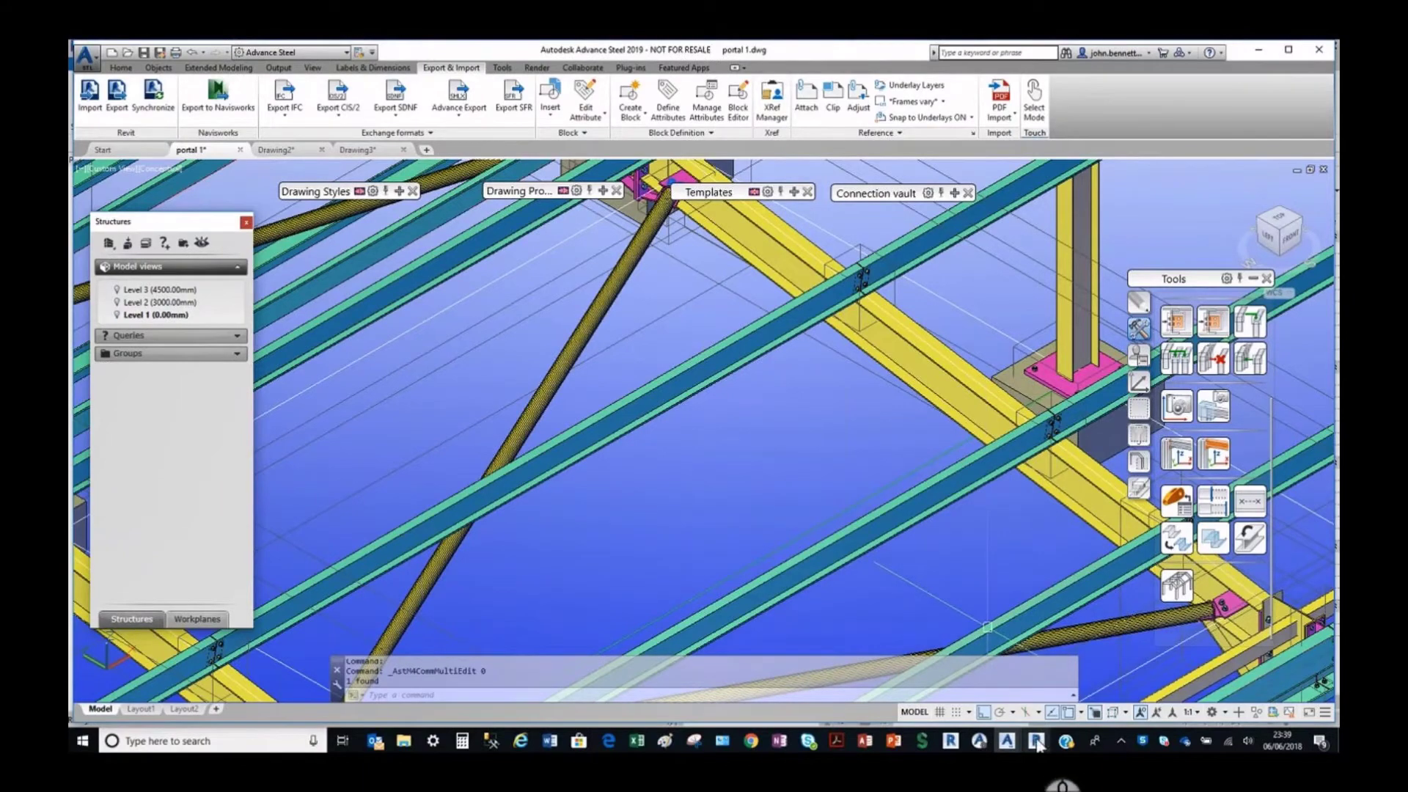
# Switch to Revit and check how the ColdRolled material name is written in the project materials.
pyautogui.moveTo(1036, 745)
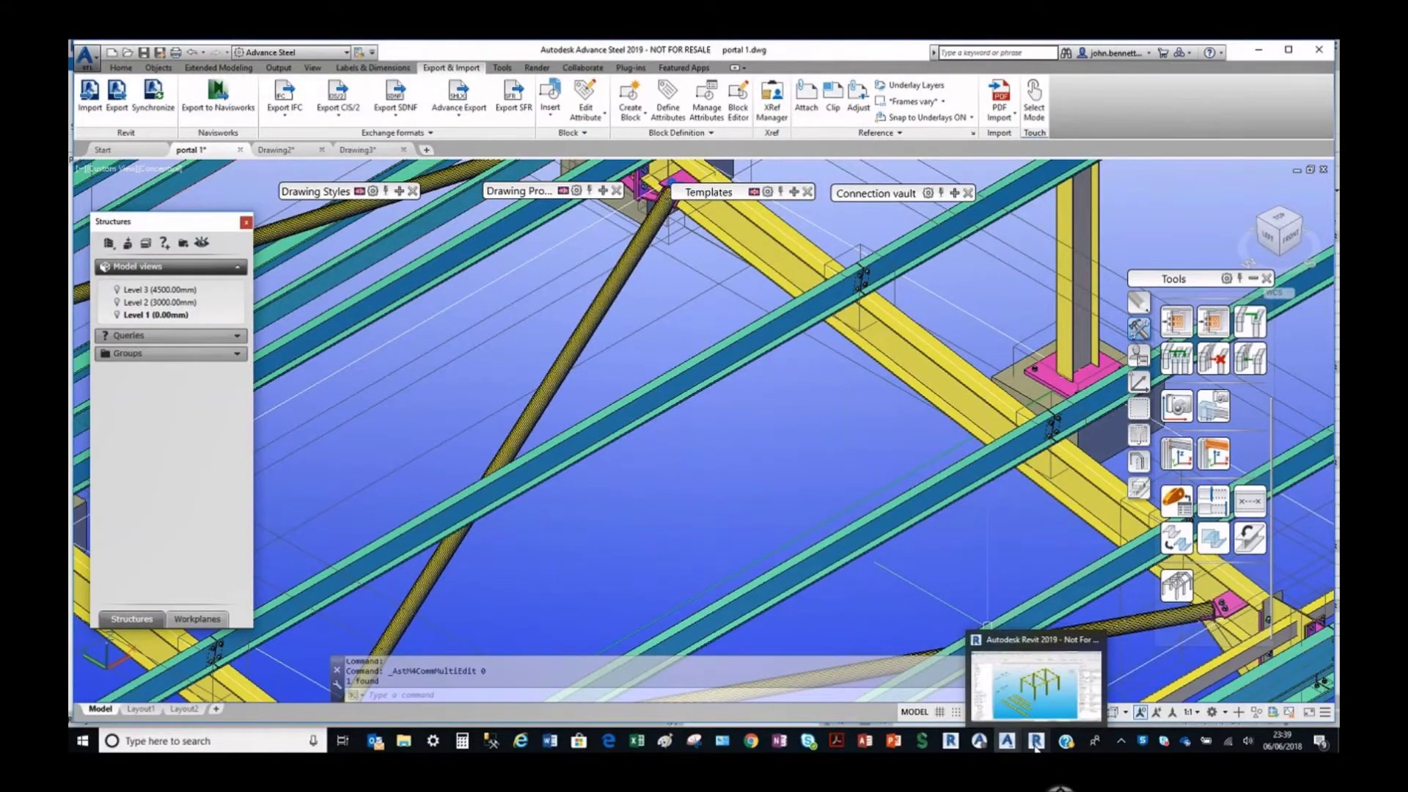
pyautogui.click(1036, 745)
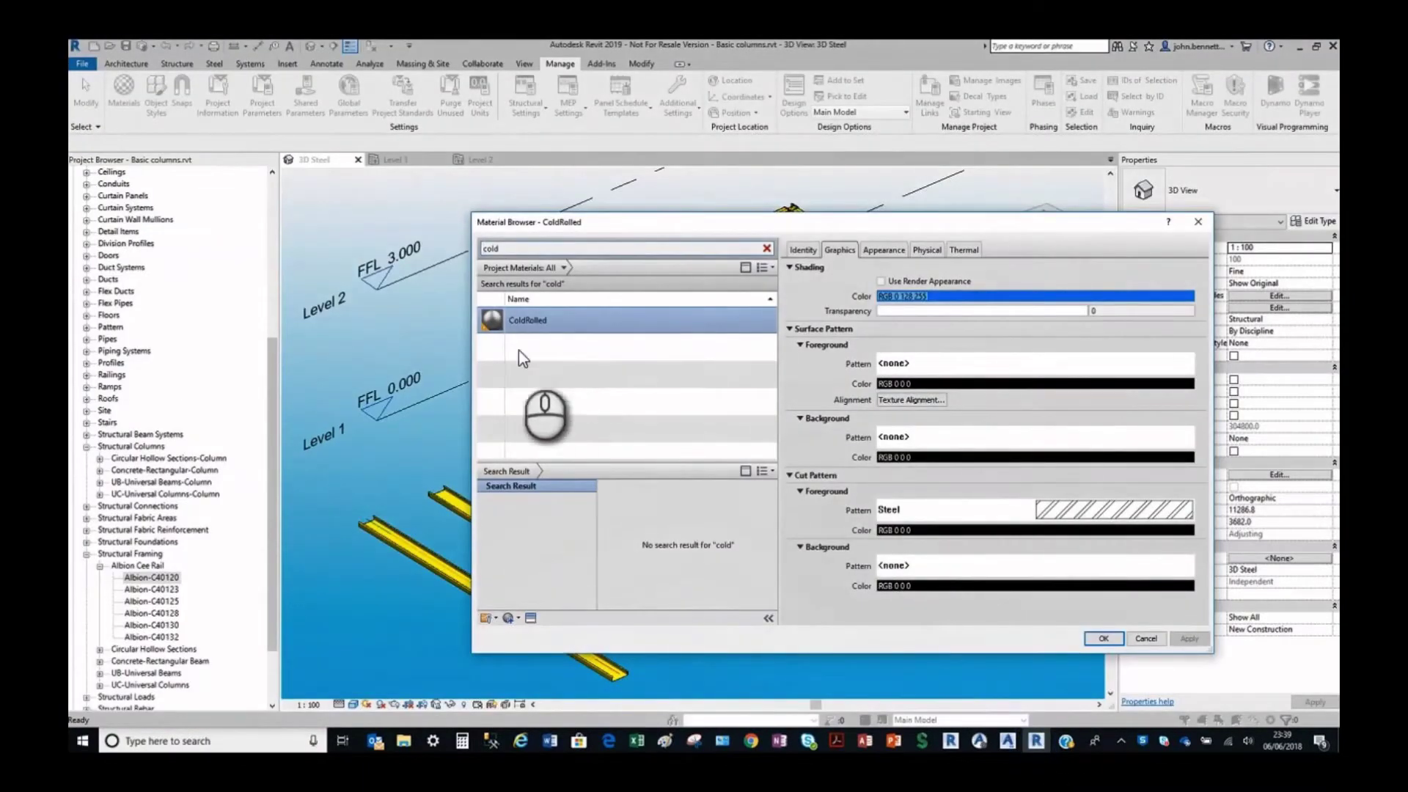
pyautogui.rightClick(517, 327)
pyautogui.click(516, 324)
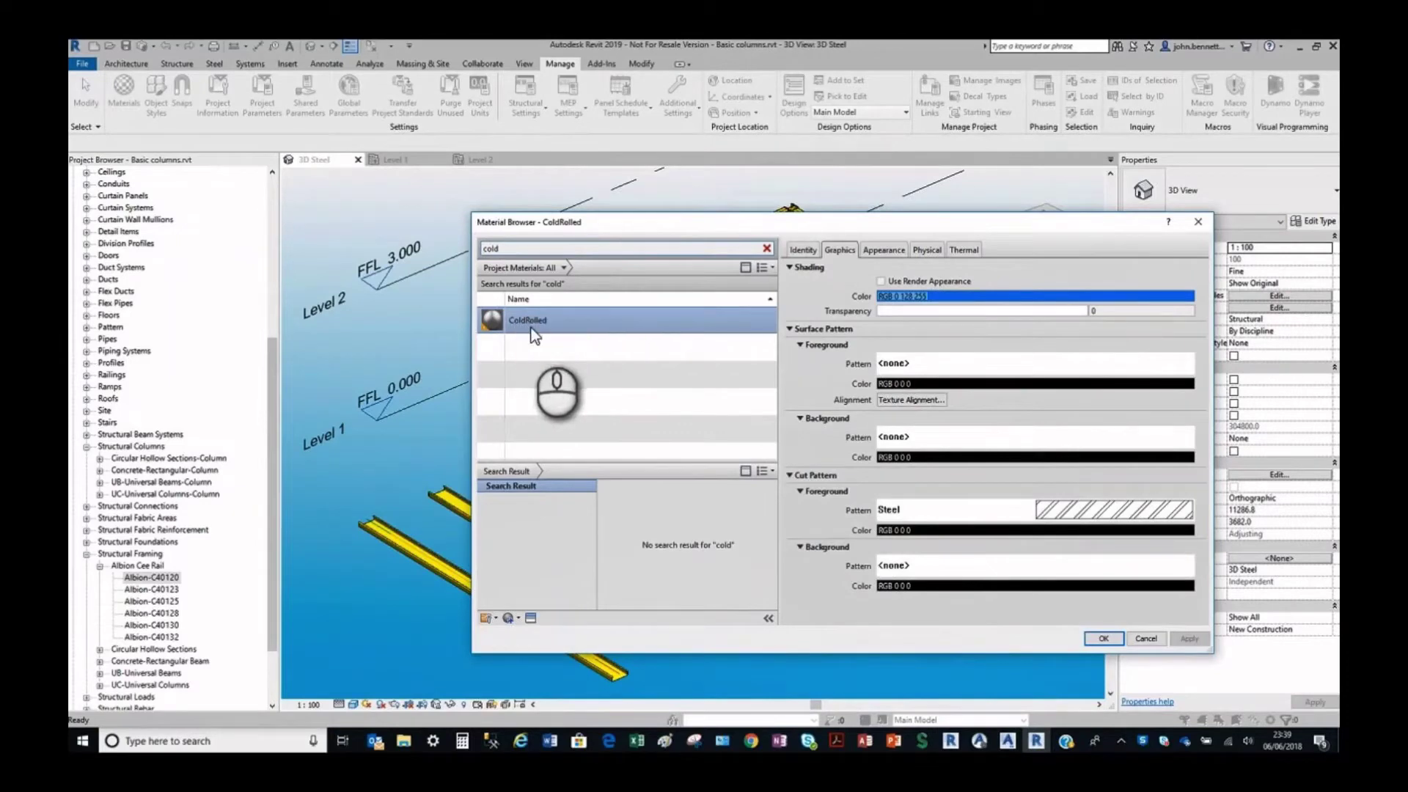
# Switch to Advance Steel Management Tools, check the ColdRolled row of the Material table, and close both the tool and Revit's Material Browser.
pyautogui.click(1007, 745)
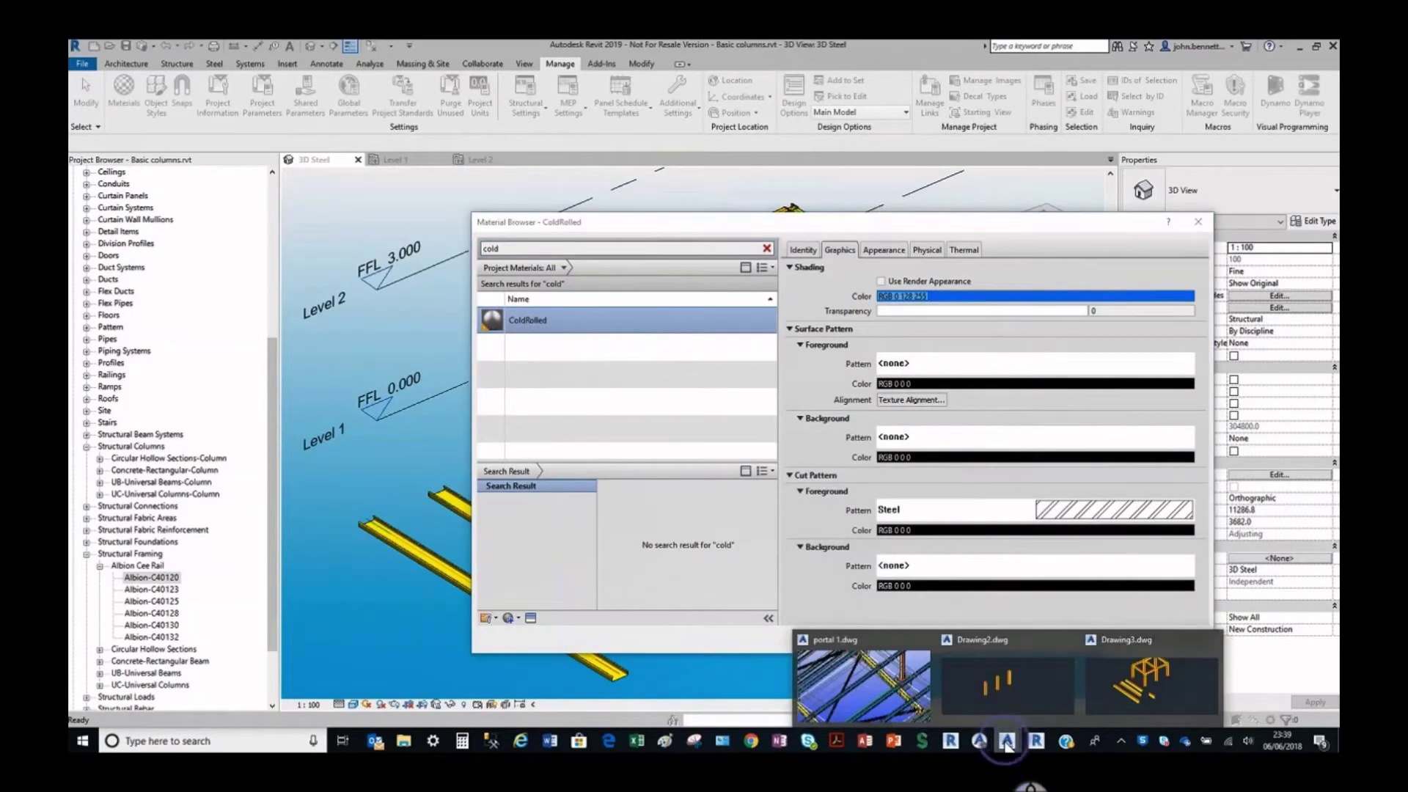
pyautogui.click(979, 742)
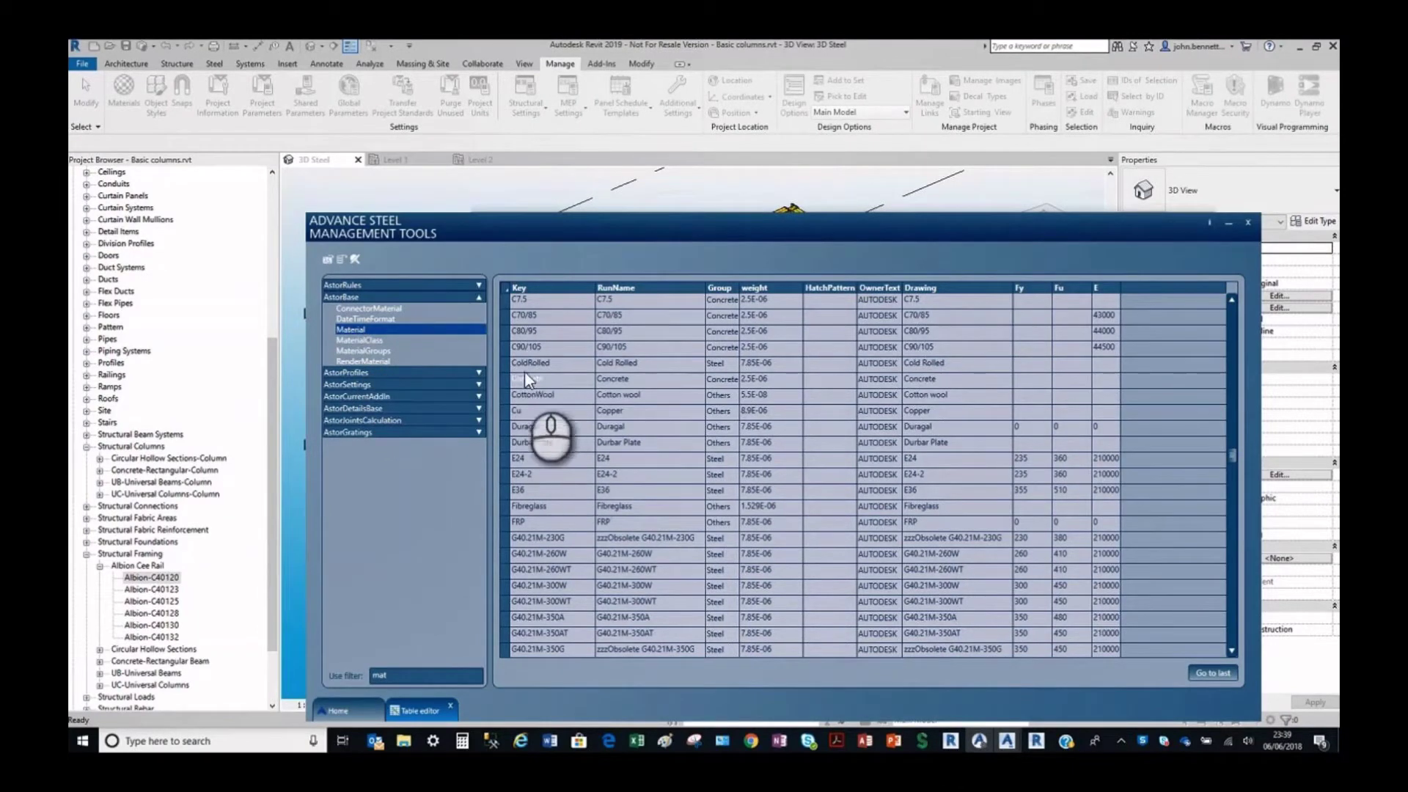
pyautogui.click(502, 363)
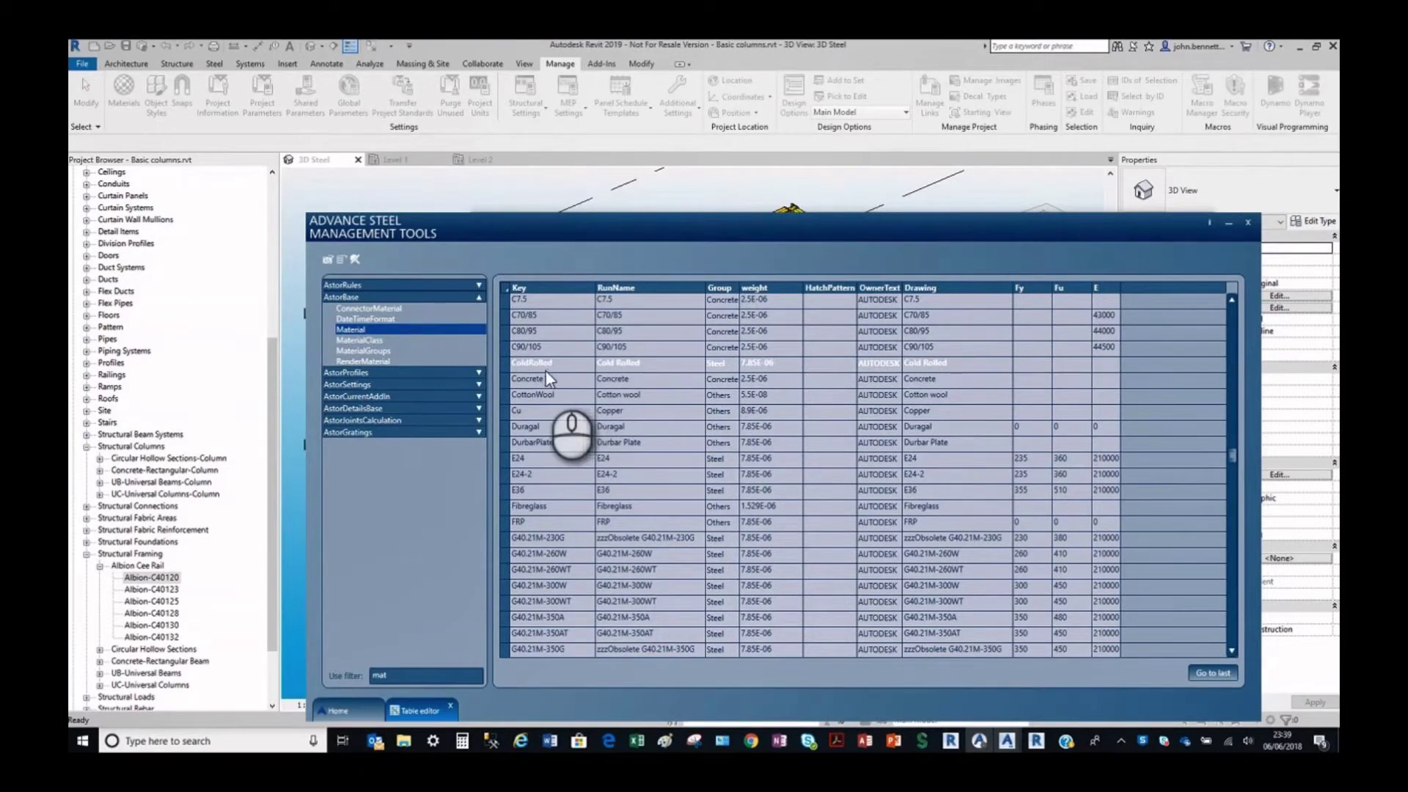
pyautogui.click(1248, 221)
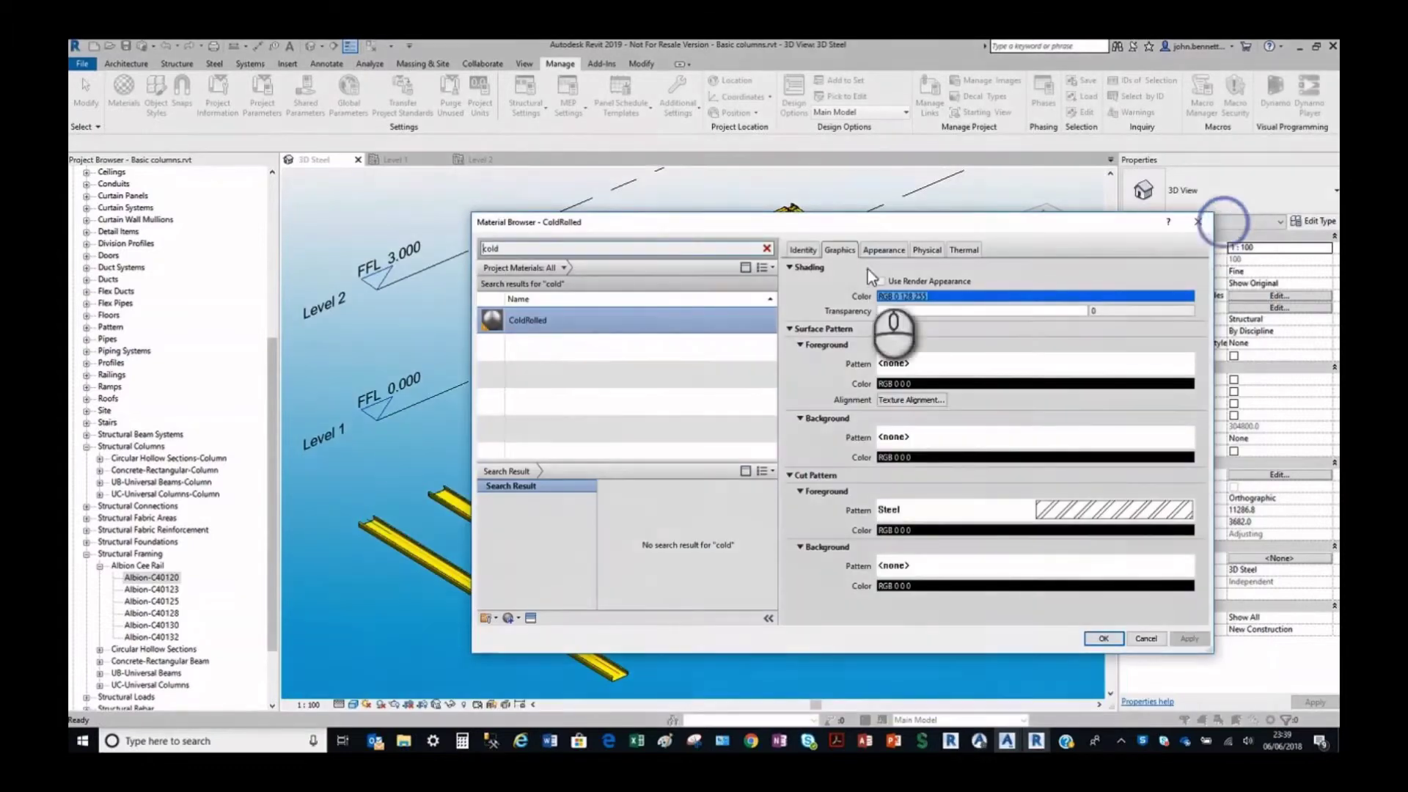
pyautogui.click(1102, 639)
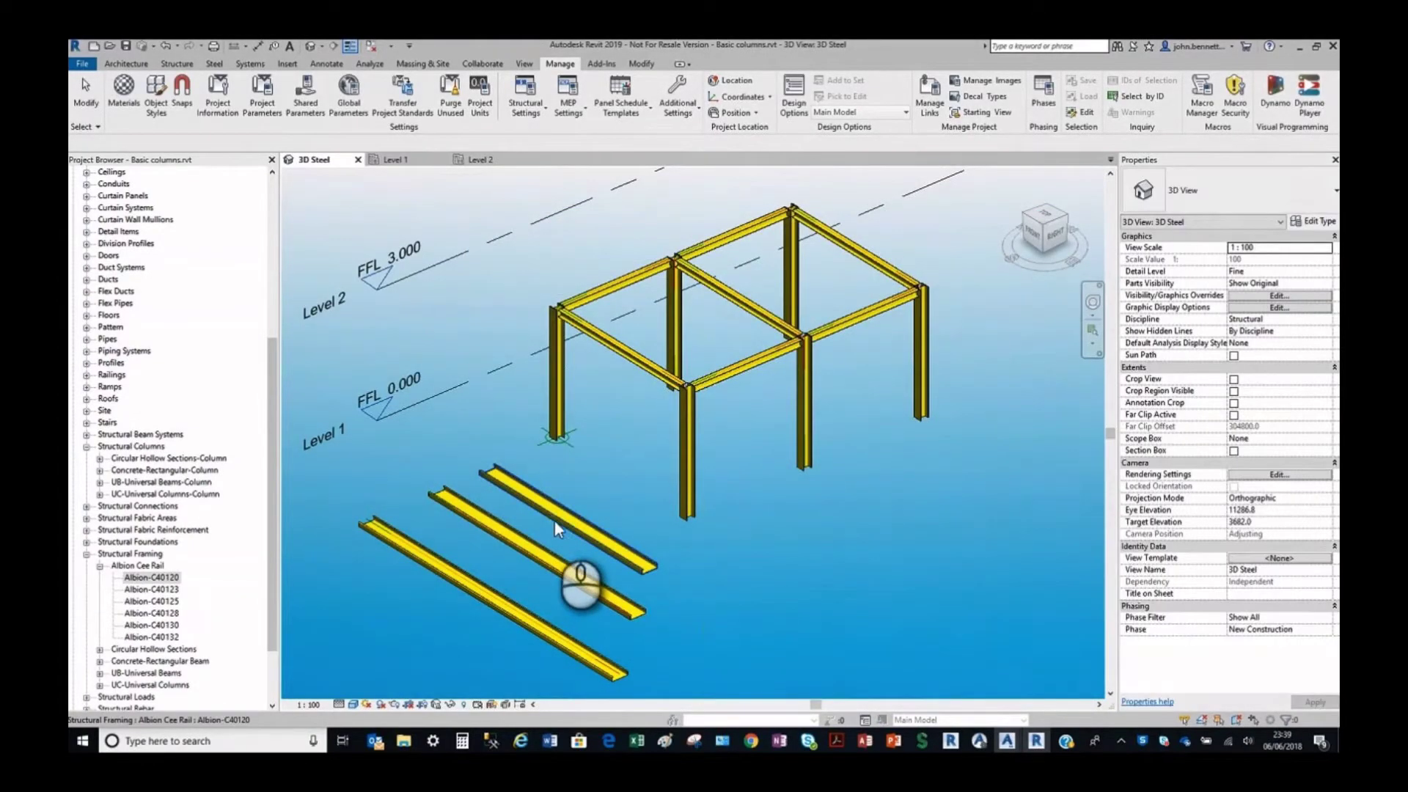
# Set the structural material of all three Albion-C40120 rails to ColdRolled.
pyautogui.click(512, 540)
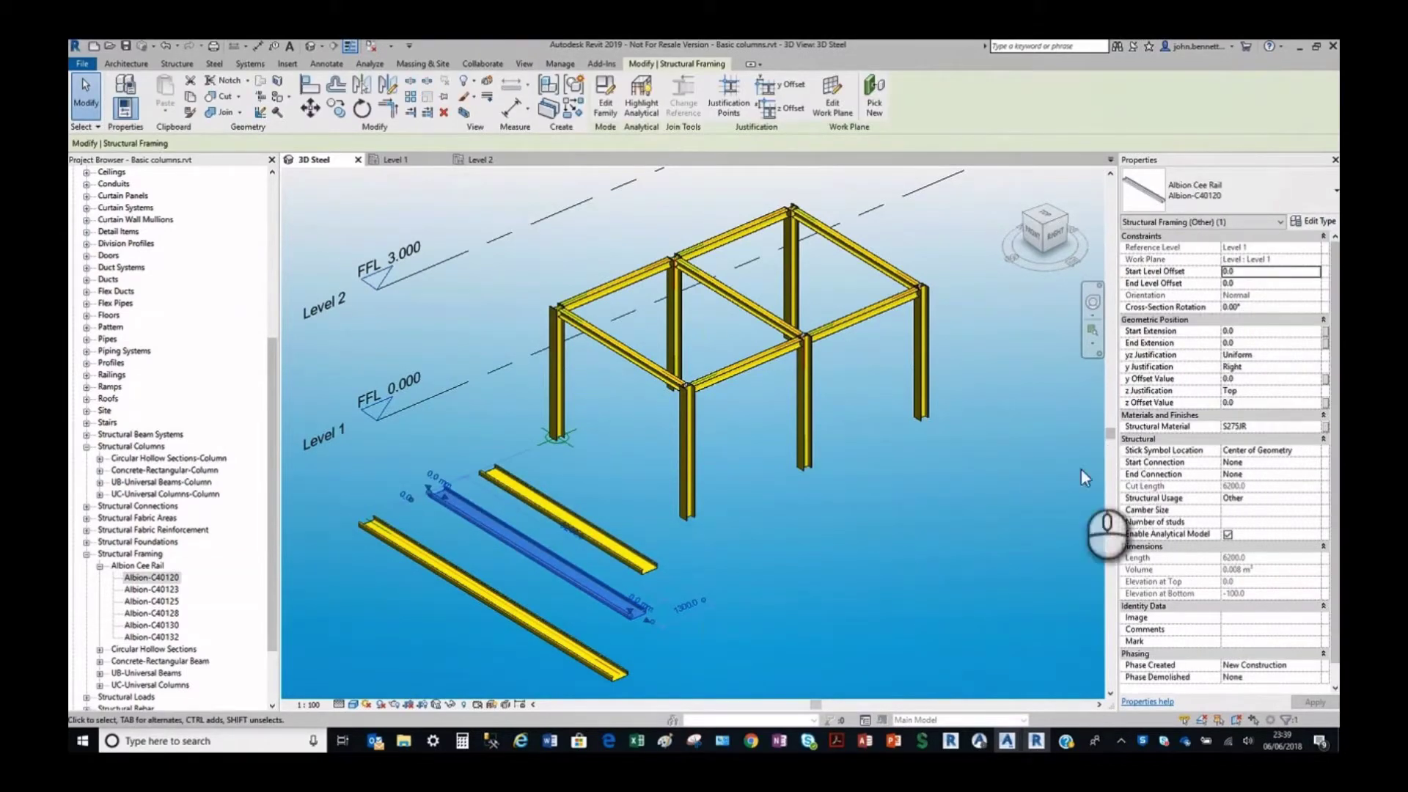
pyautogui.click(468, 575)
pyautogui.keyDown('ctrl'); pyautogui.click(555, 506); pyautogui.keyUp('ctrl')
pyautogui.click(1265, 426)
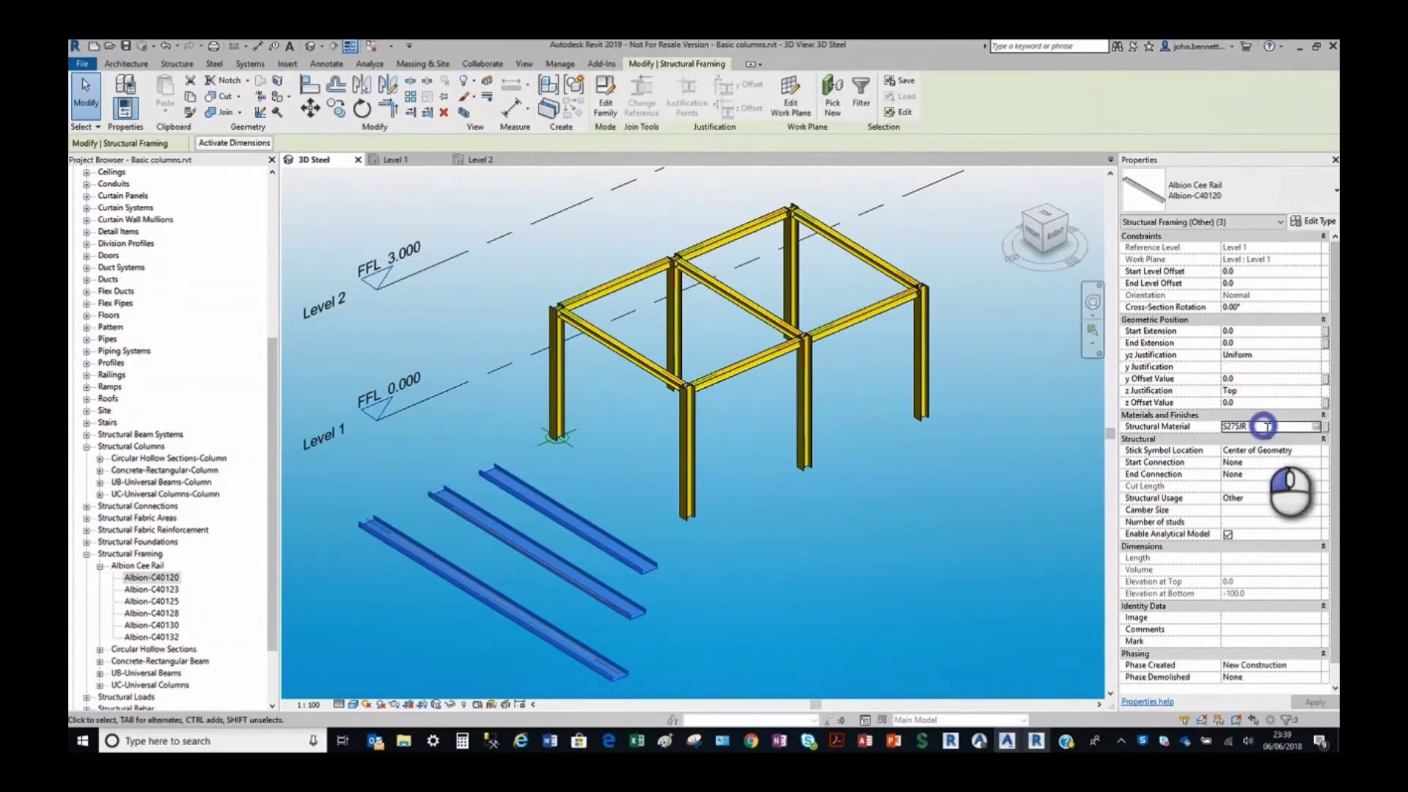
pyautogui.click(1317, 426)
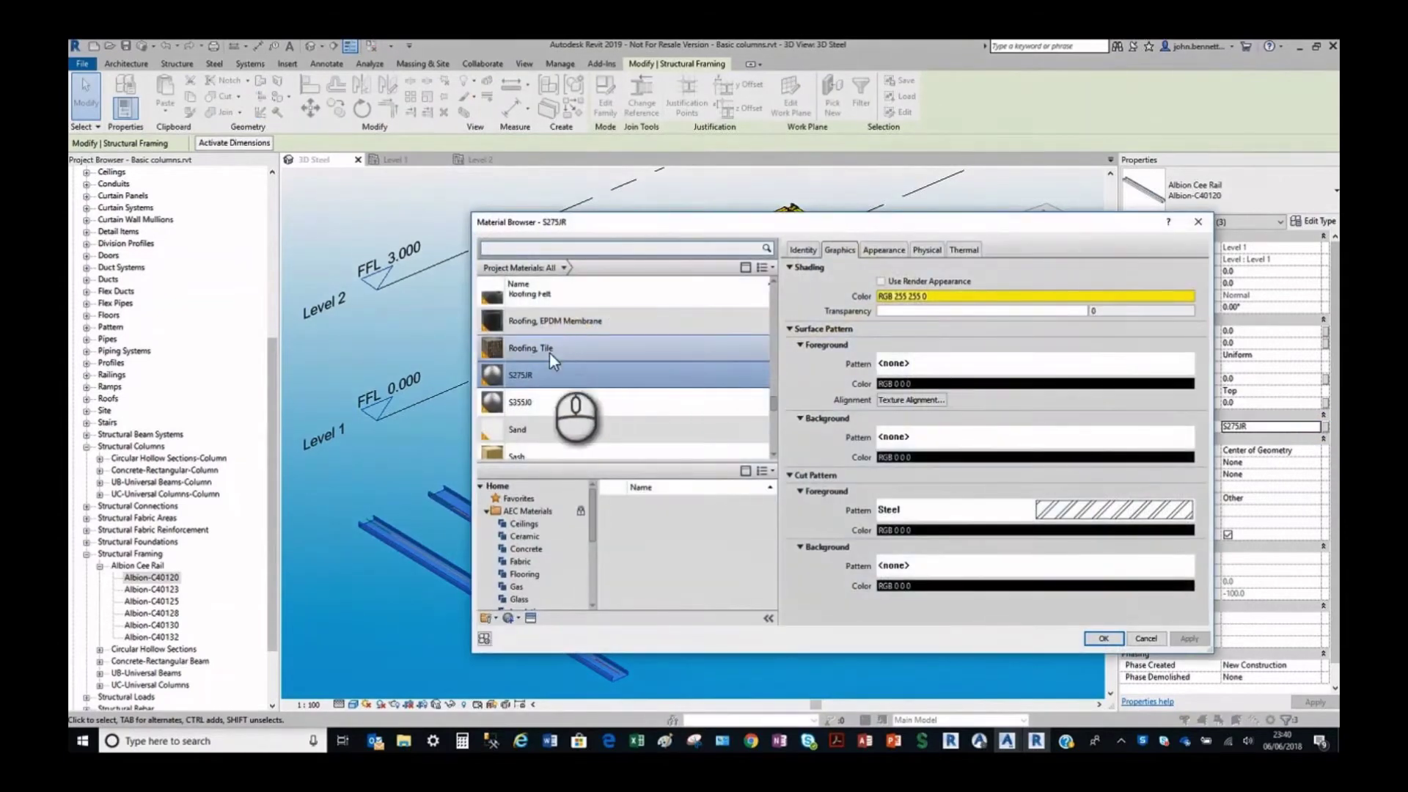
pyautogui.click(503, 249)
pyautogui.write('co')
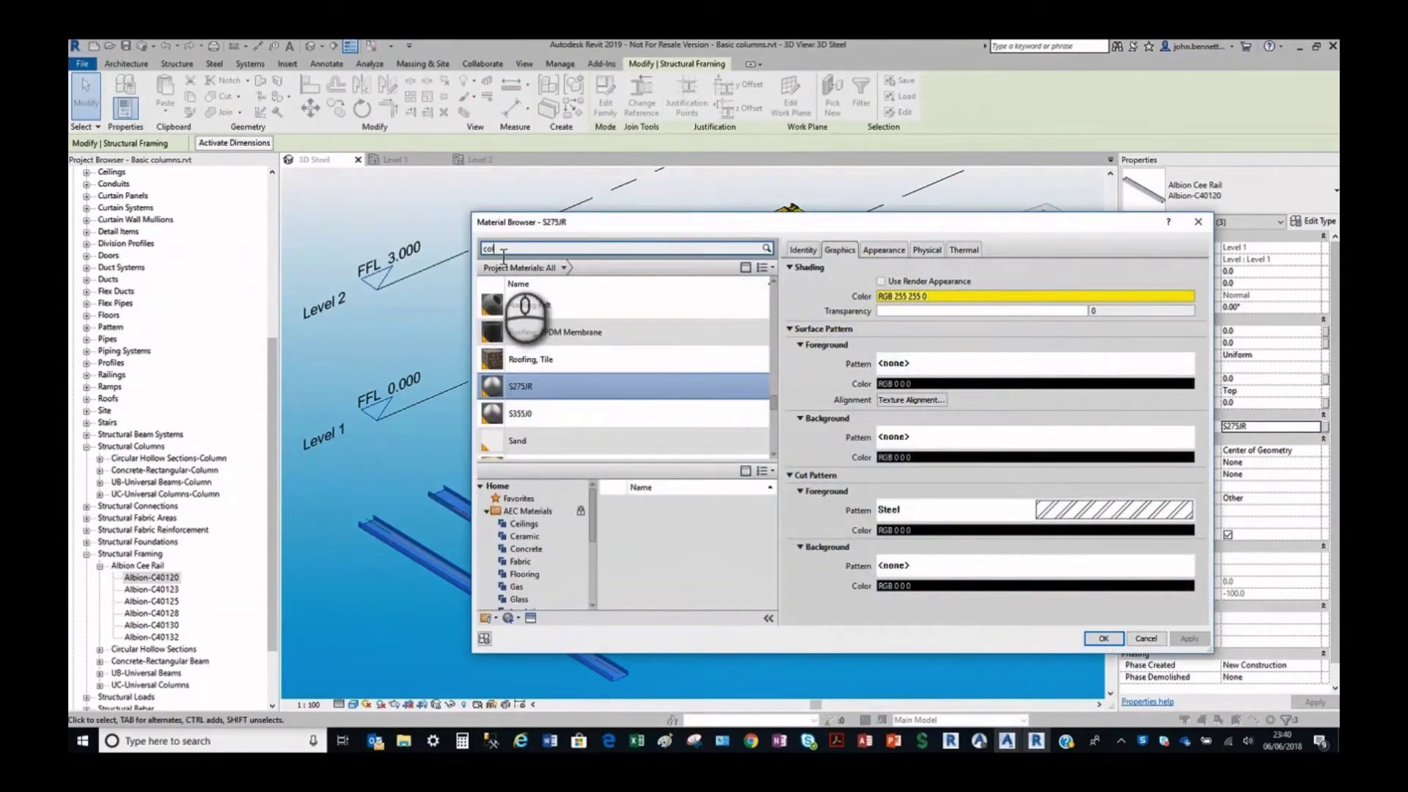
pyautogui.write('l')
pyautogui.click(527, 320)
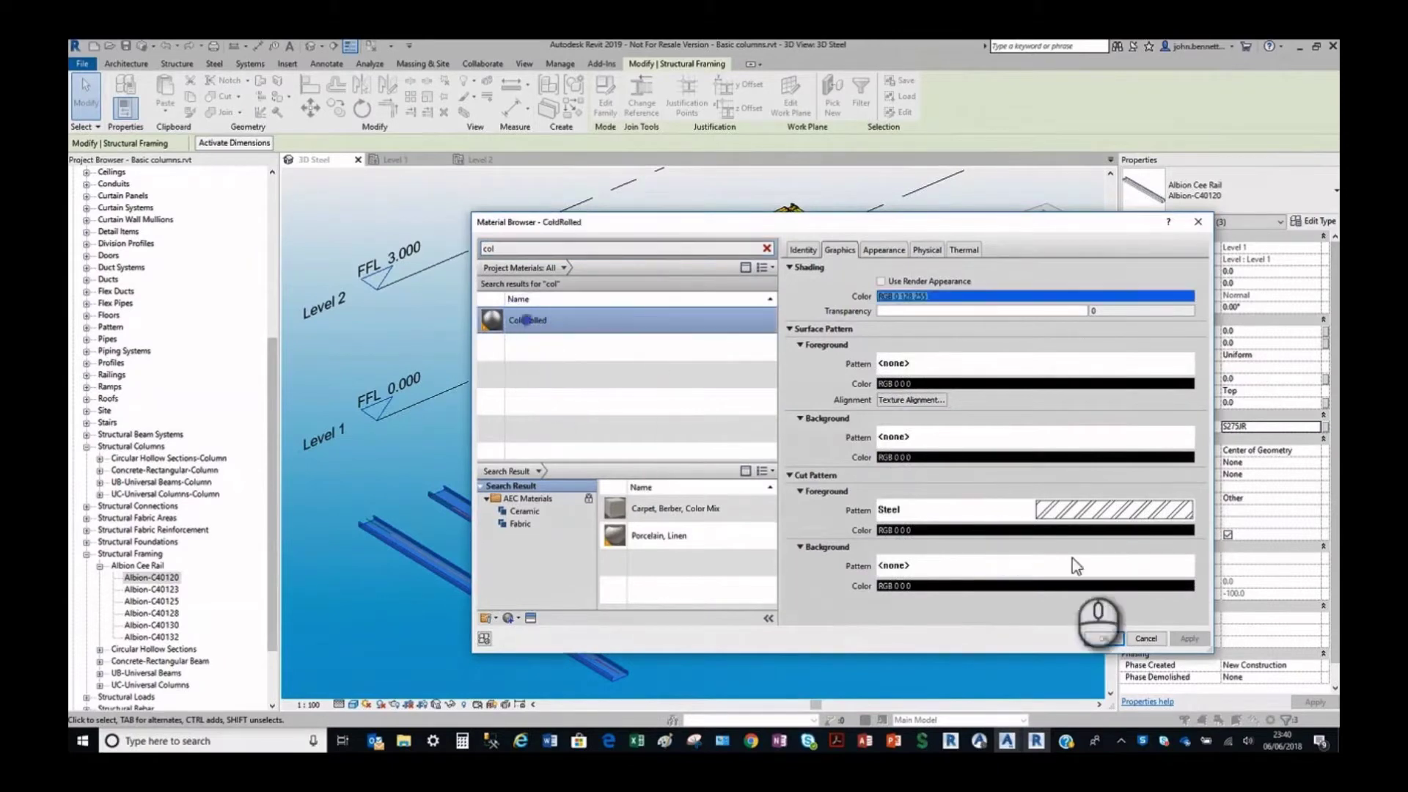
pyautogui.click(1100, 638)
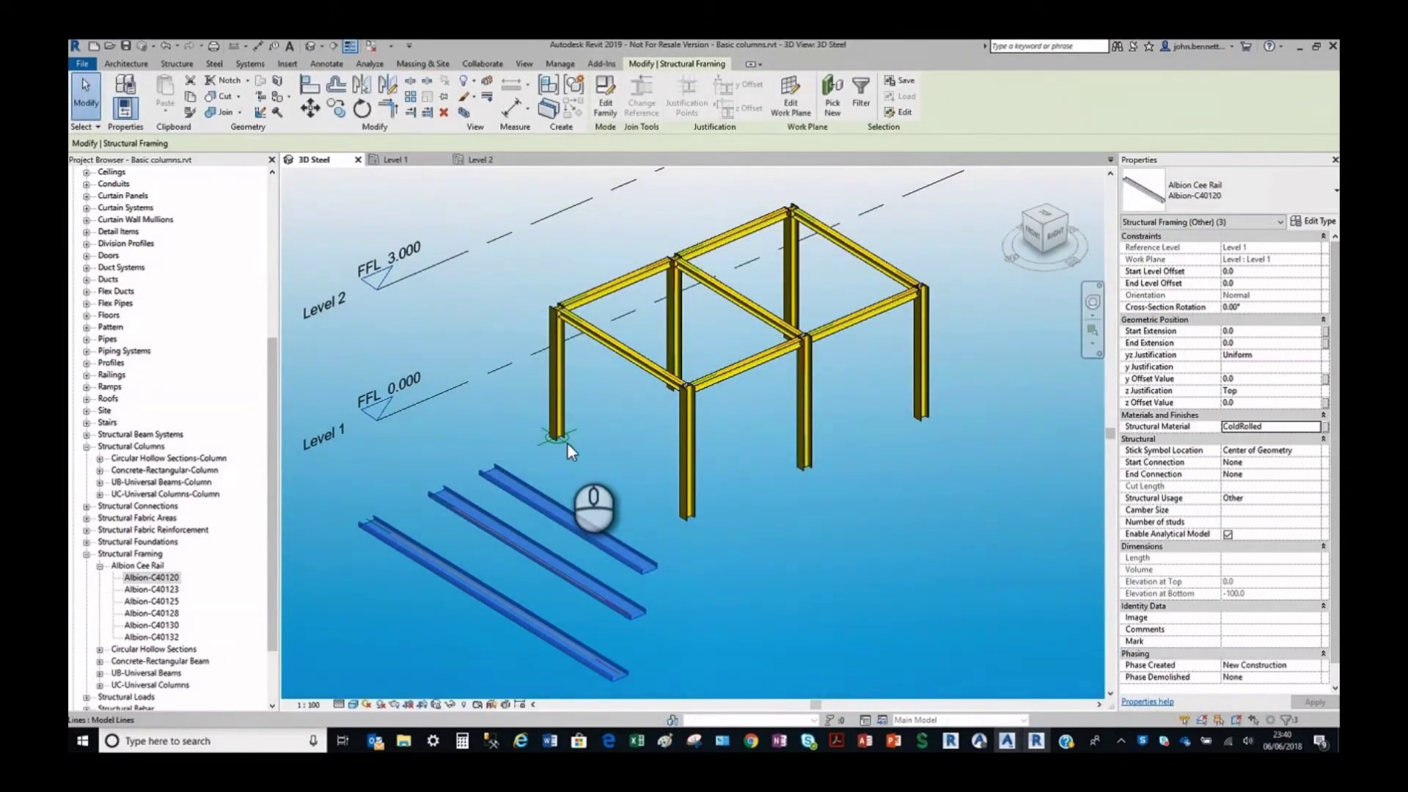
pyautogui.click(567, 444)
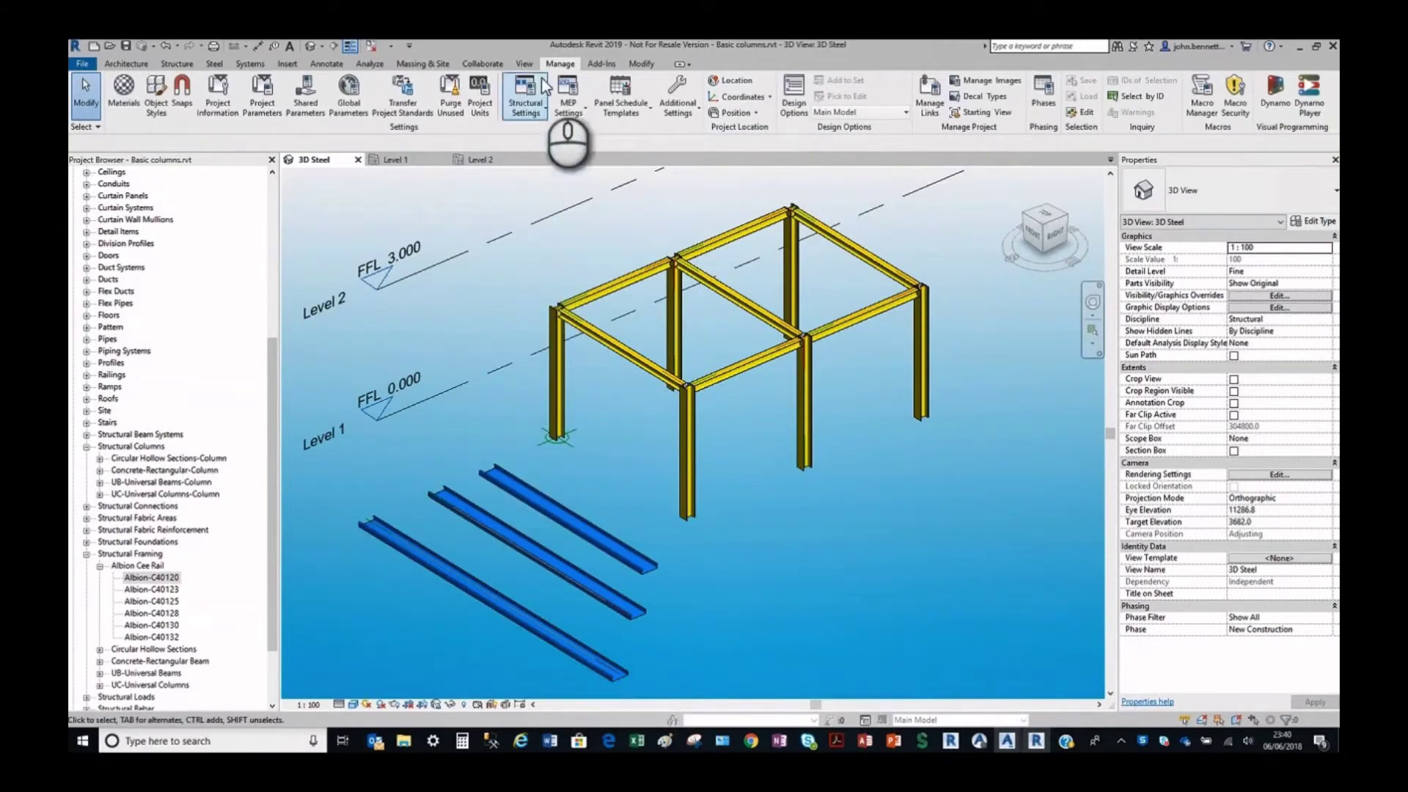
# Review the Advance Steel Extension settings, including the library path and the grid and custom profile export options.
pyautogui.click(599, 64)
pyautogui.click(505, 116)
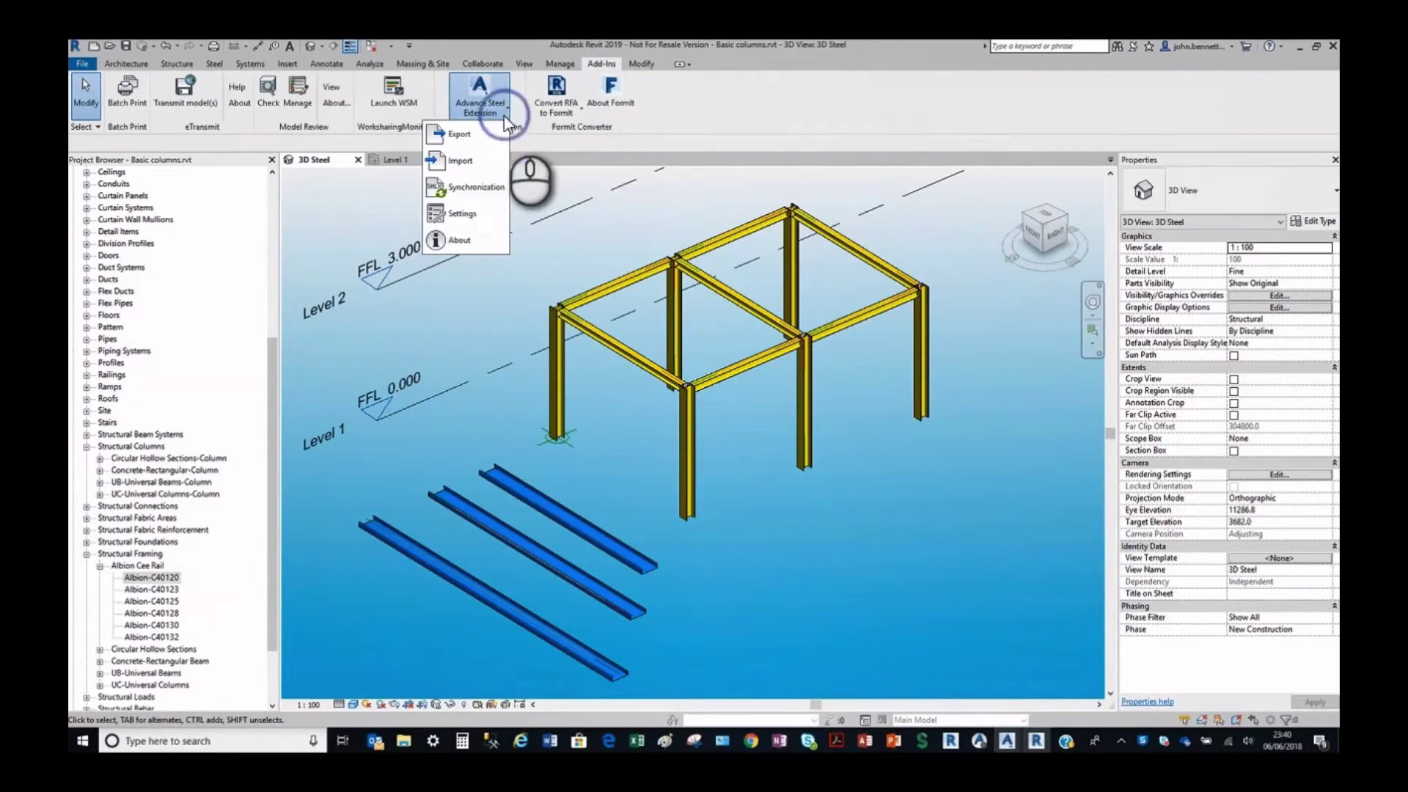
pyautogui.click(458, 213)
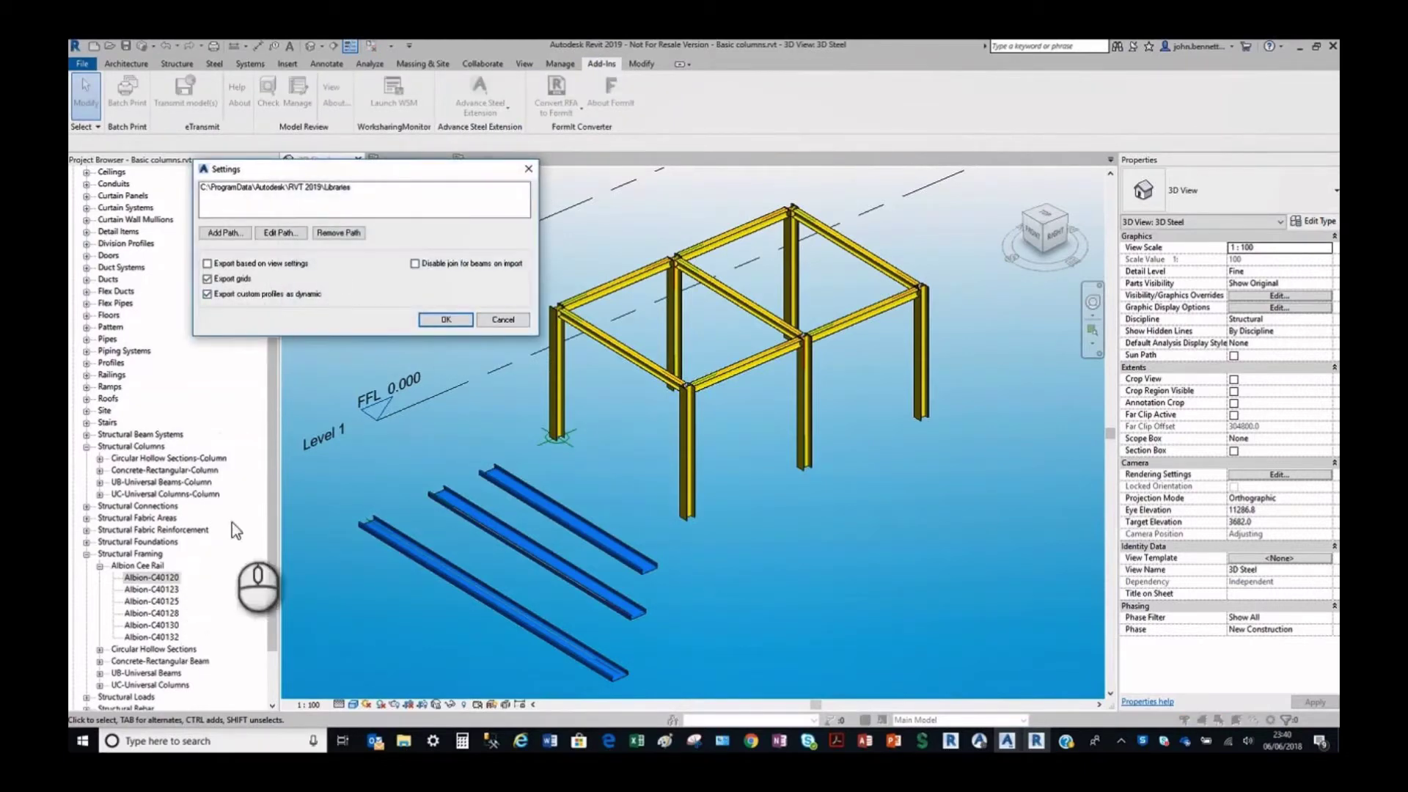
pyautogui.click(437, 319)
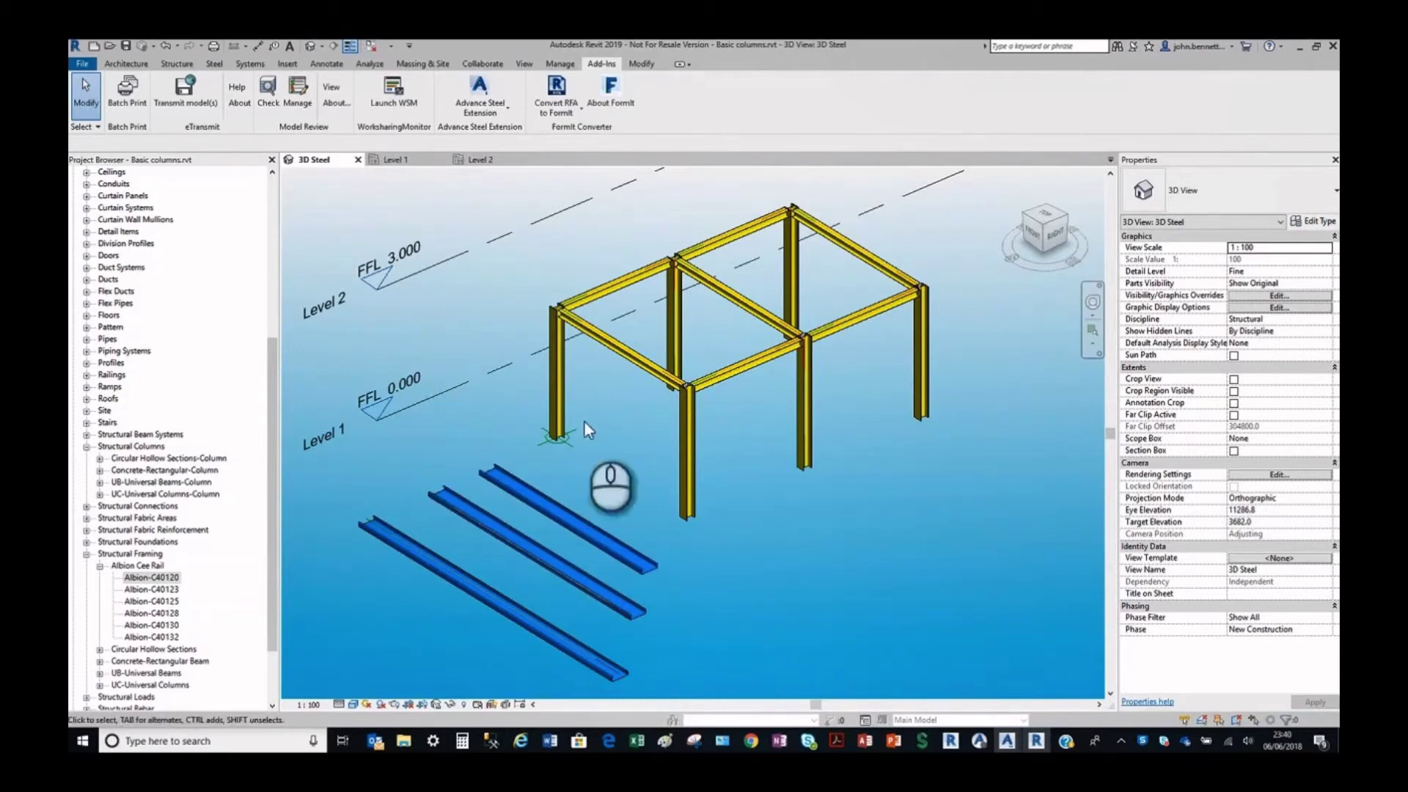
# Export the model for Advance Steel as "Basic columns_Alb CEE - Matl CR.smlx" in the NewRVT 060618 folder.
pyautogui.click(481, 104)
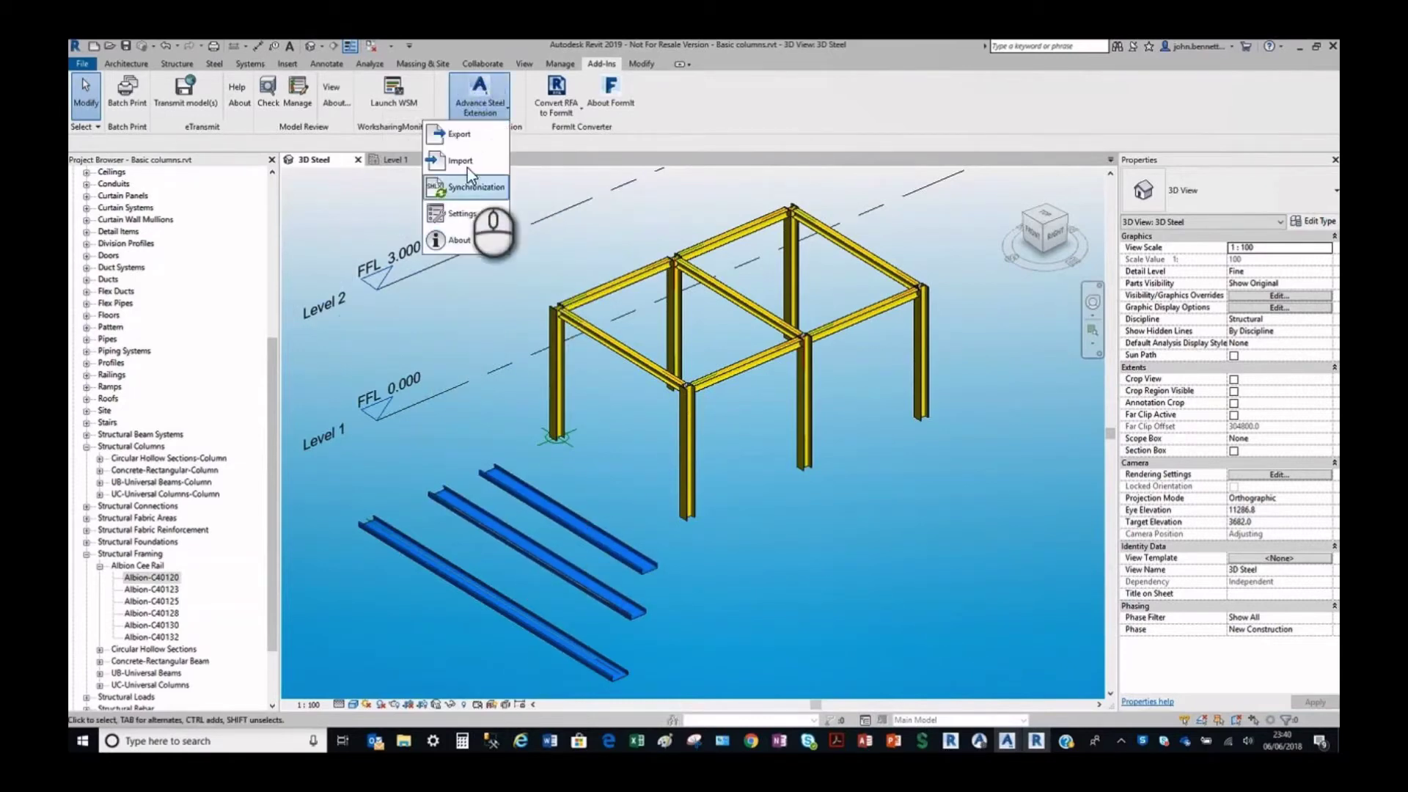
pyautogui.click(449, 137)
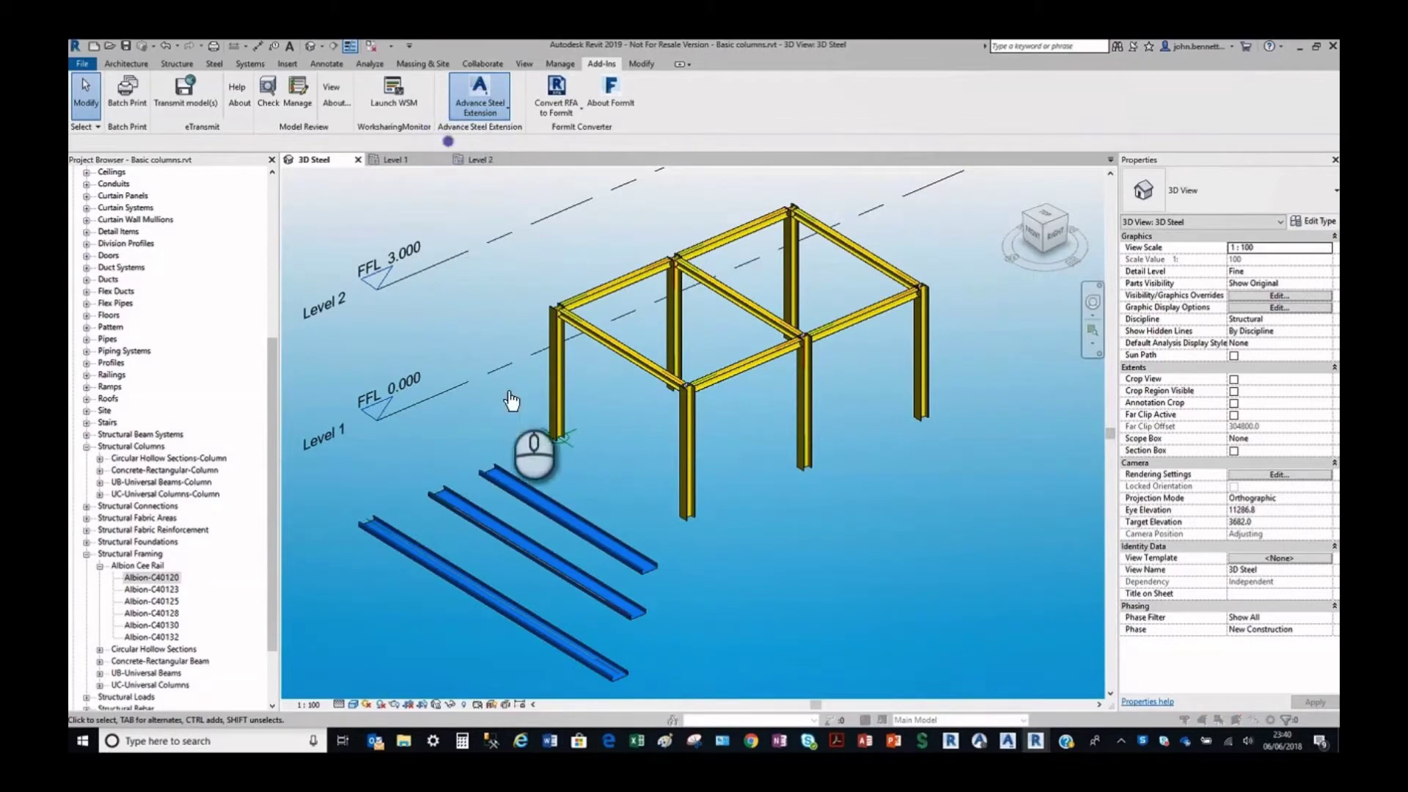
pyautogui.click(819, 475)
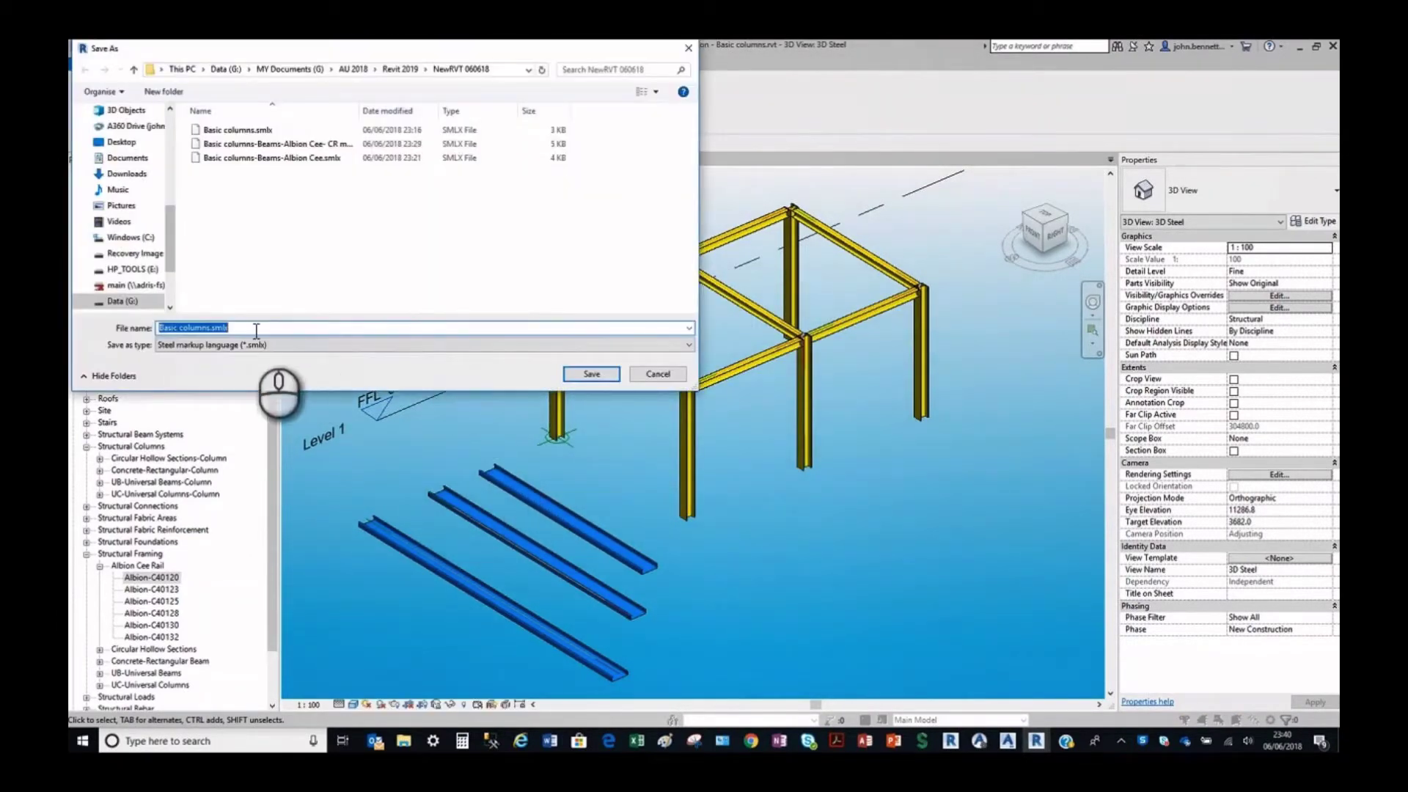
pyautogui.click(216, 328)
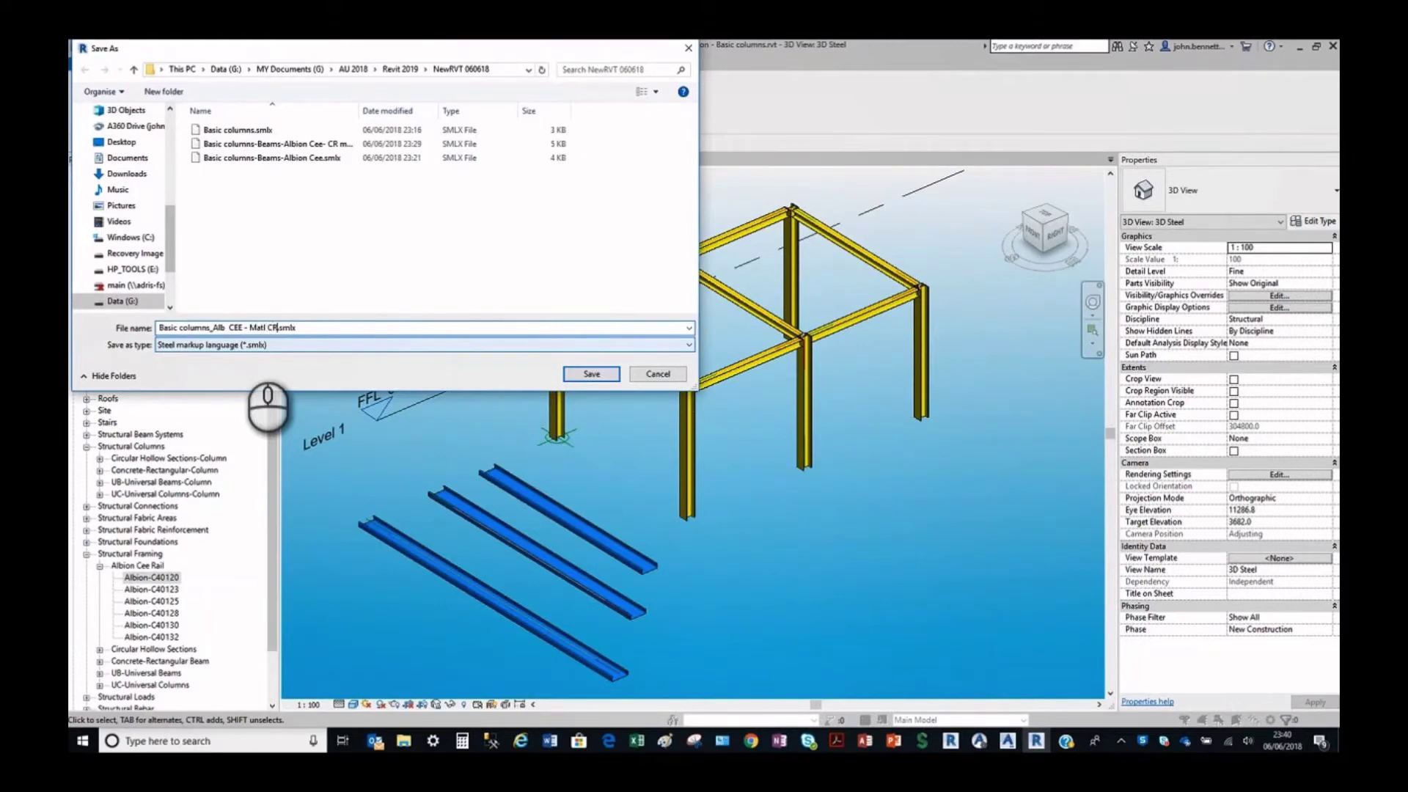
pyautogui.click(592, 374)
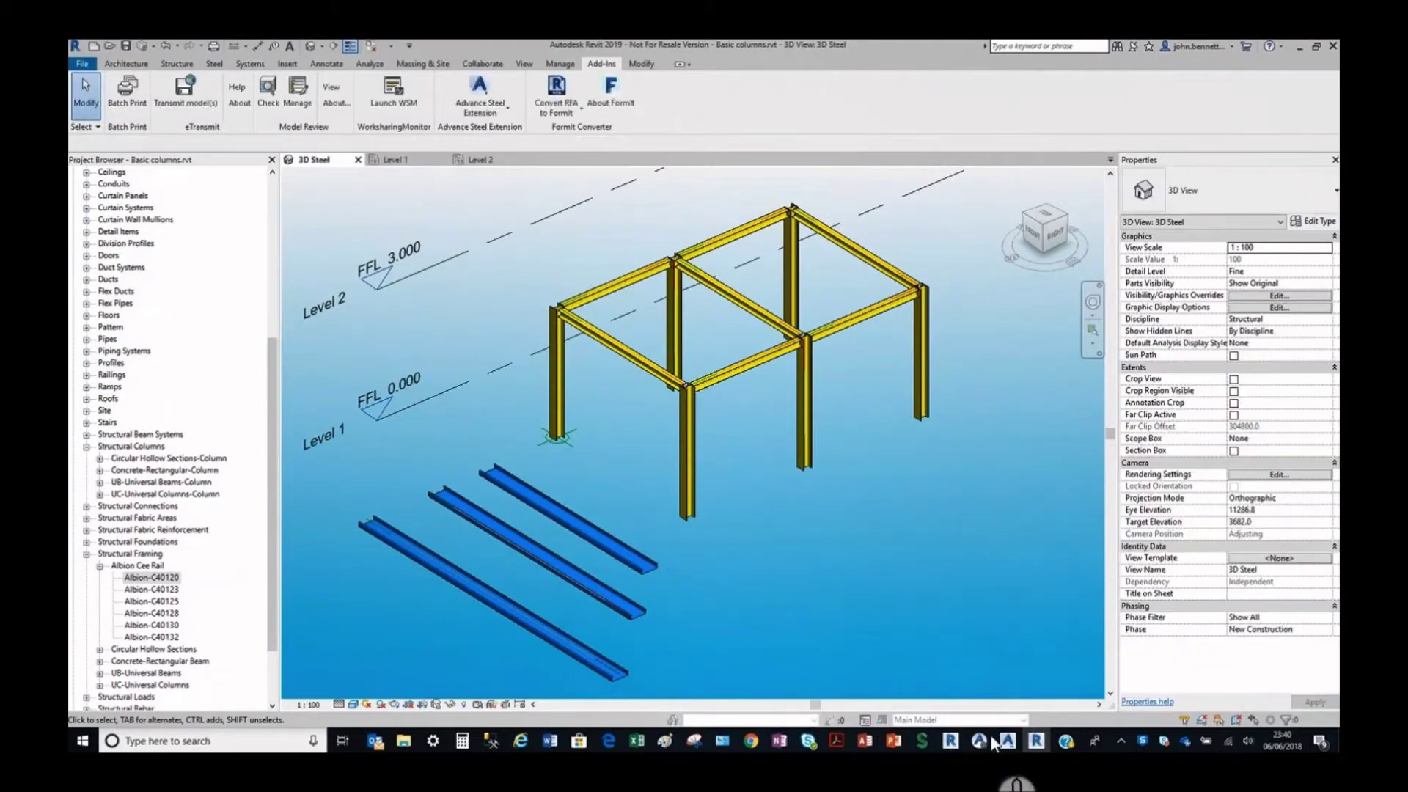
# Switch to Advance Steel and start a new drawing from the first listed template.
pyautogui.moveTo(1005, 742)
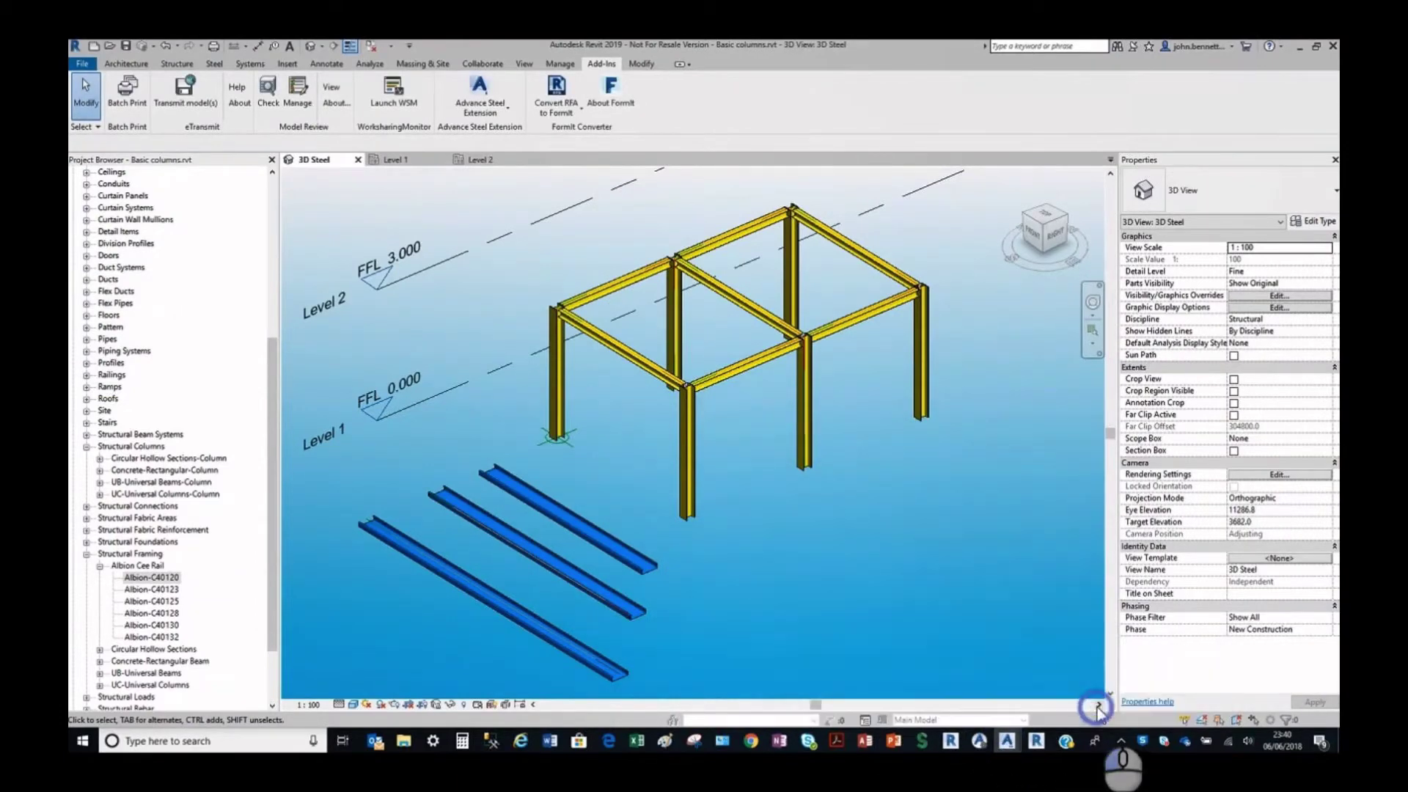
pyautogui.click(1151, 689)
pyautogui.click(107, 149)
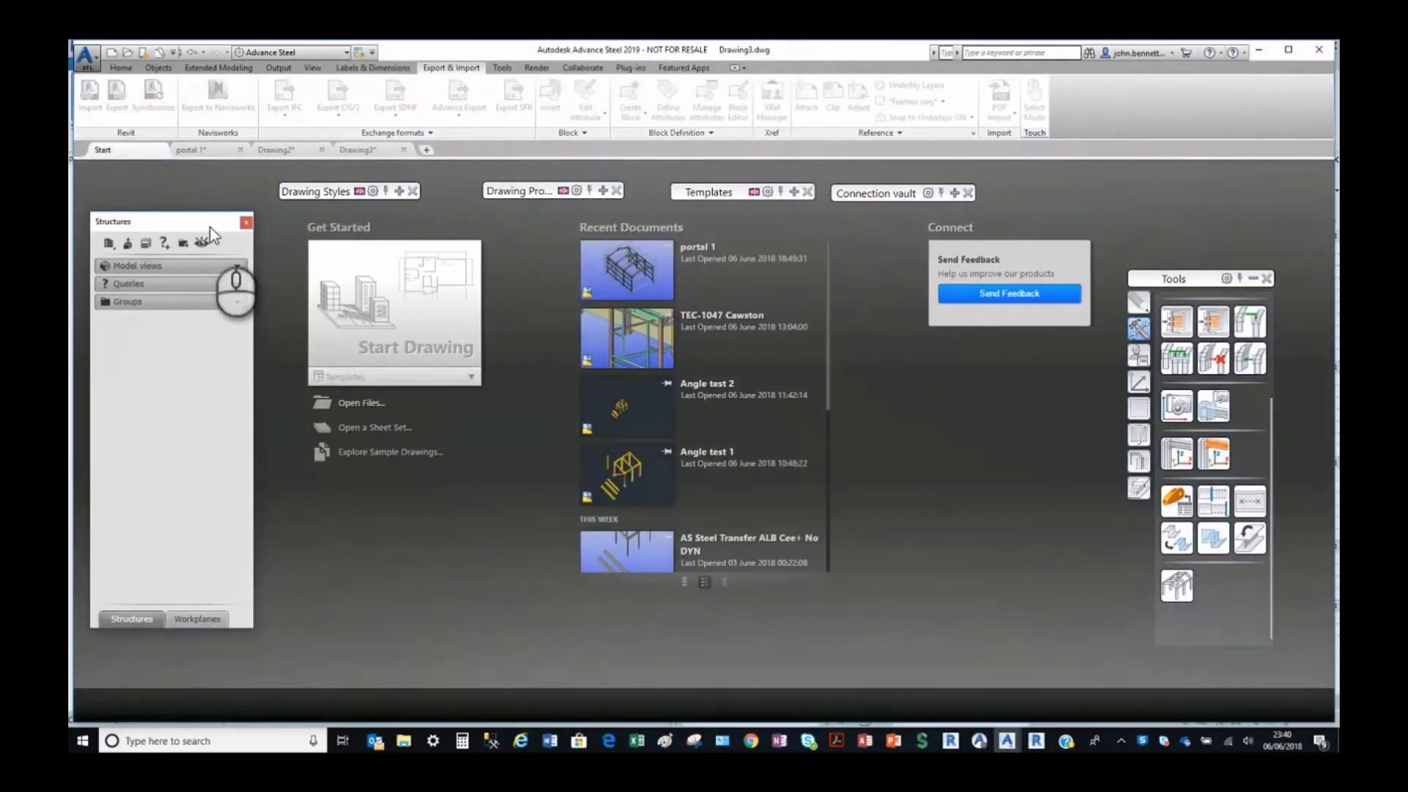
pyautogui.click(345, 377)
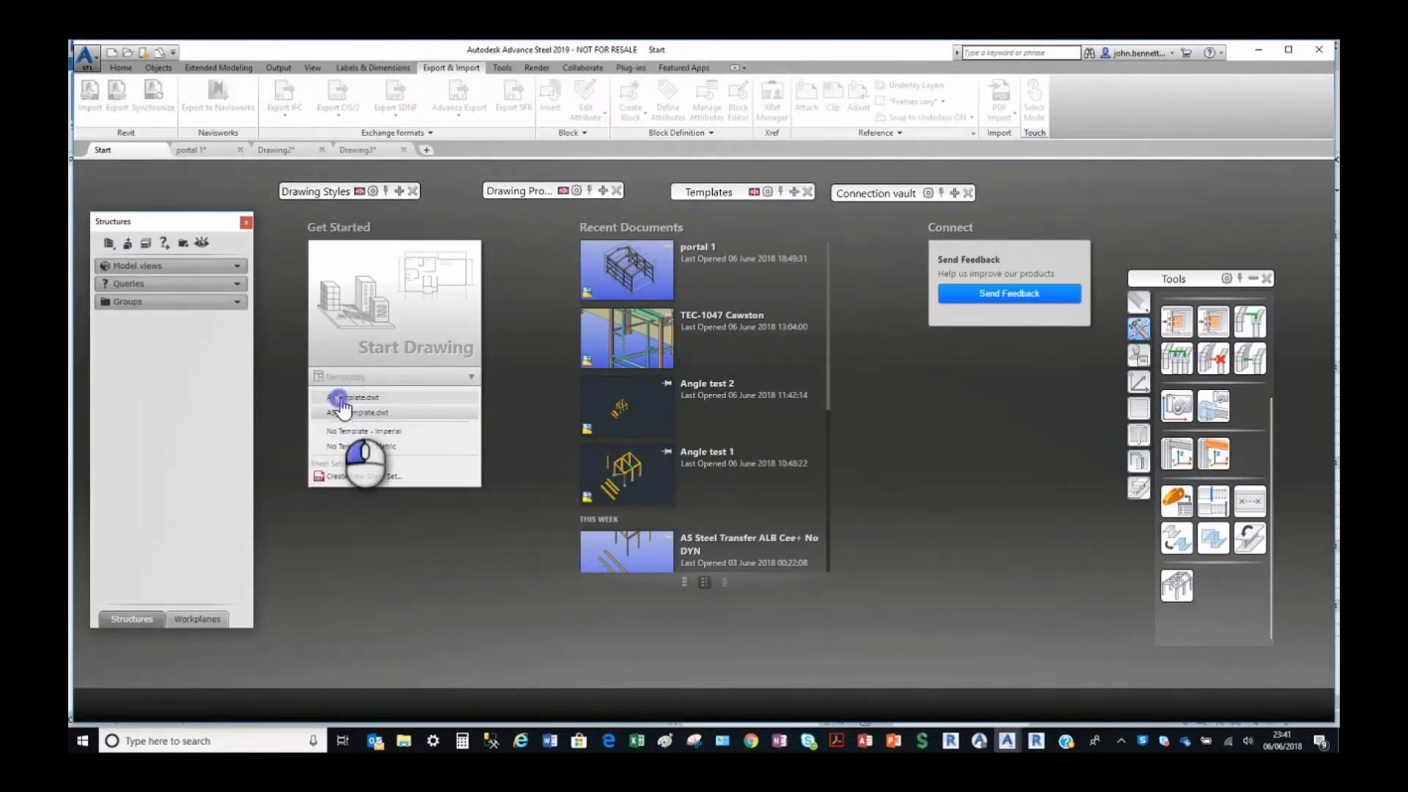
pyautogui.click(338, 399)
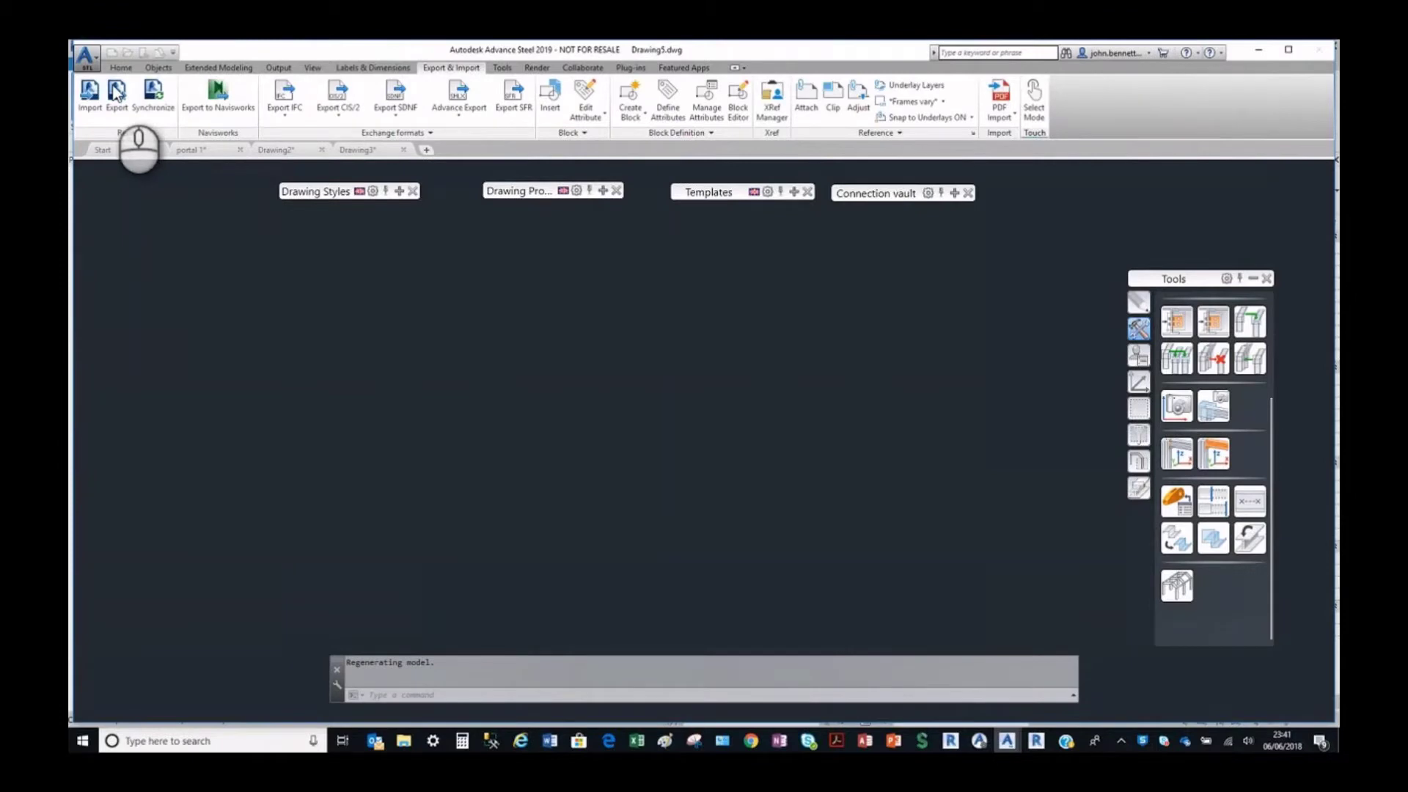
# Import the Revit export "Basic columns_Alb CEE - Matl CR.smlx" into the new drawing.
pyautogui.click(91, 105)
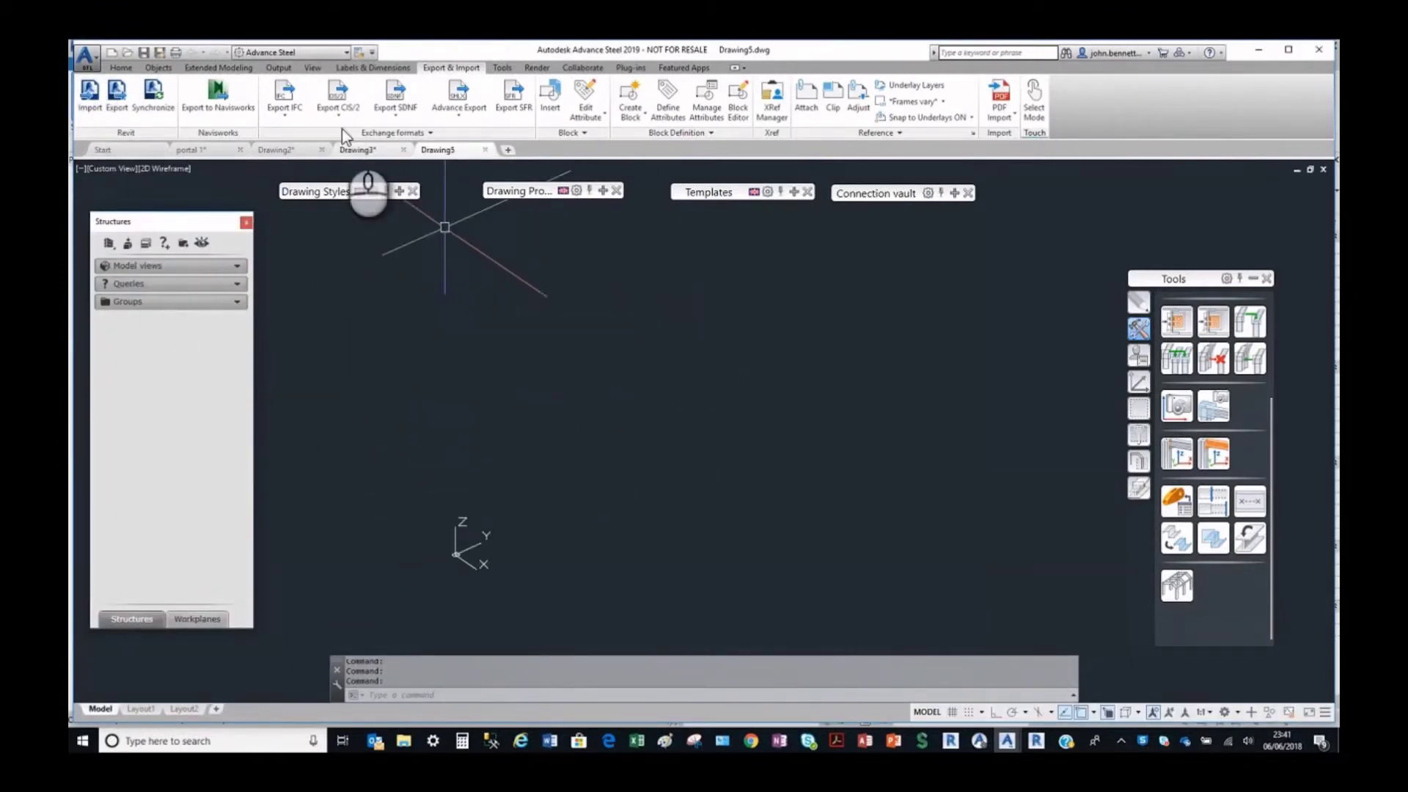
pyautogui.click(90, 99)
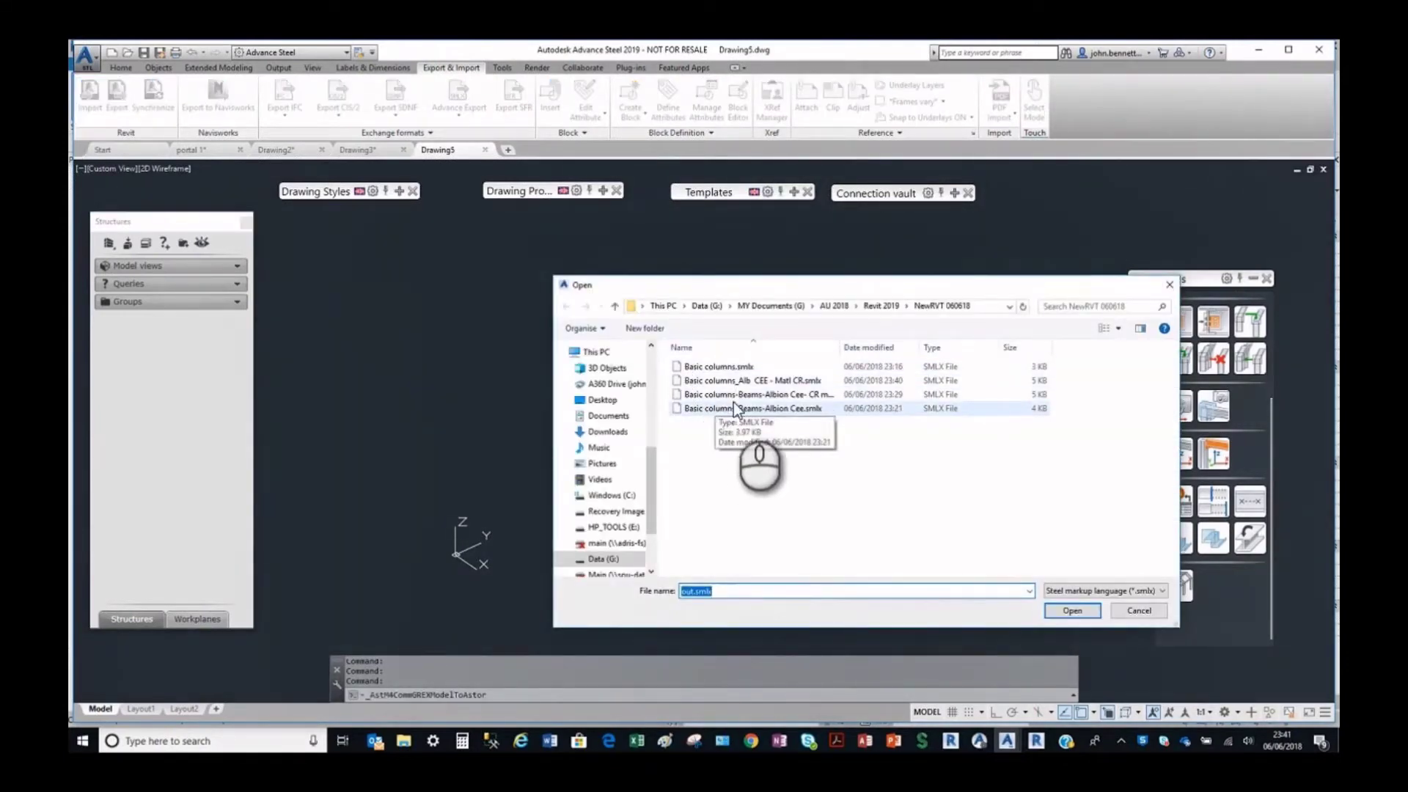
pyautogui.click(731, 383)
pyautogui.click(1072, 610)
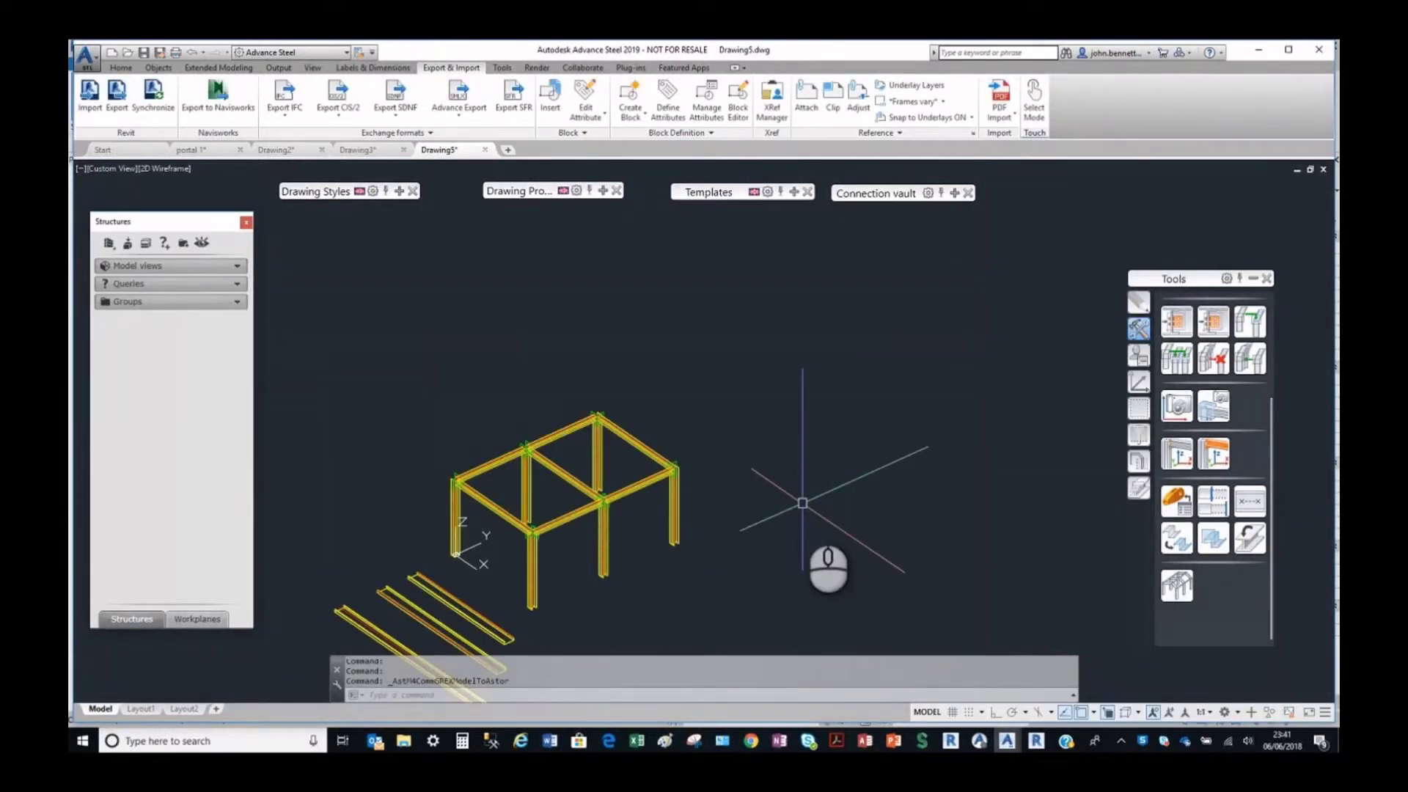
# Inspect the beam properties of the imported frame's corner column at the drawing origin.
pyautogui.moveTo(556, 409)
pyautogui.keyDown('shift'); pyautogui.mouseDown(button='middle')
pyautogui.moveTo(608, 322)
pyautogui.moveTo(565, 433)
pyautogui.mouseUp(button='middle'); pyautogui.keyUp('shift')
pyautogui.scroll(5, 525, 451)
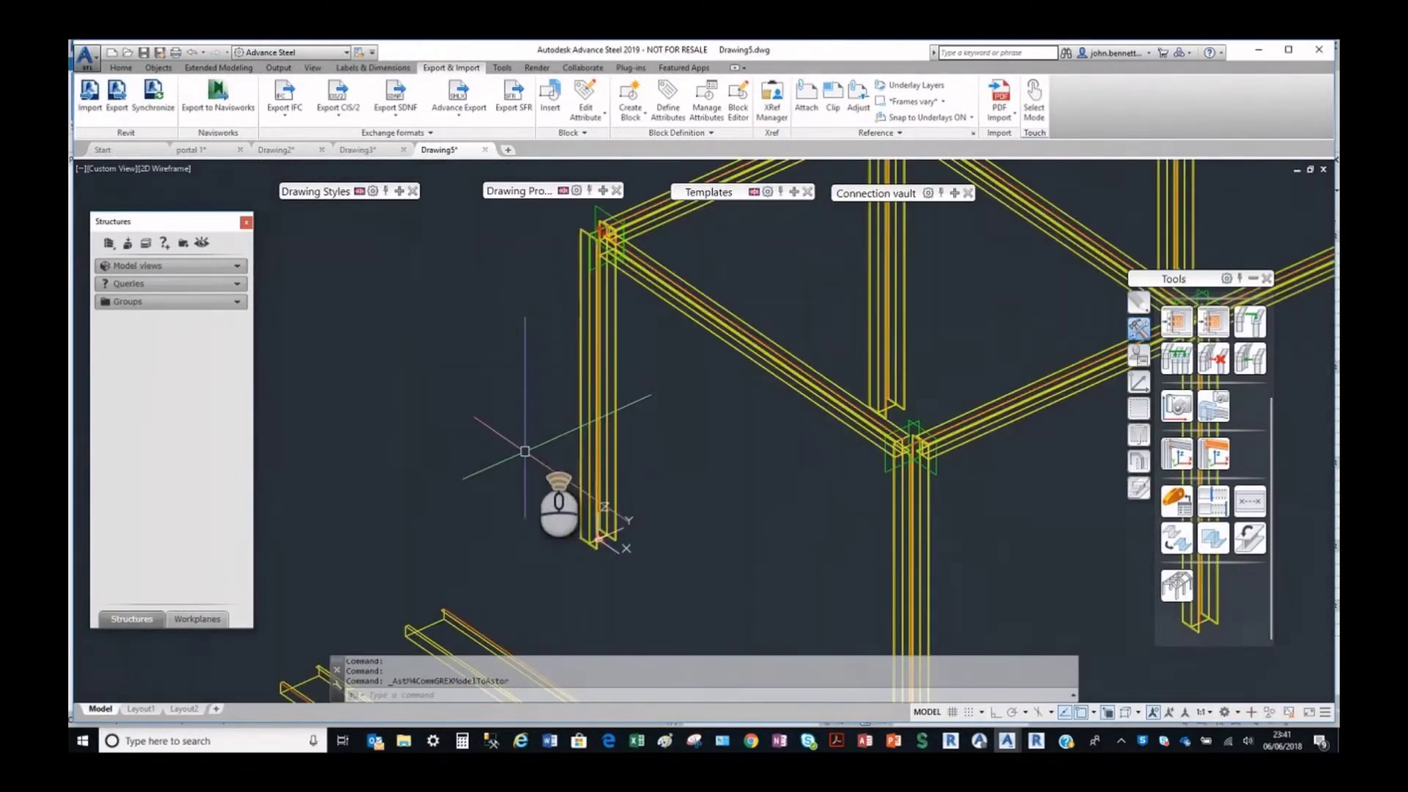
pyautogui.scroll(-5, 580, 407)
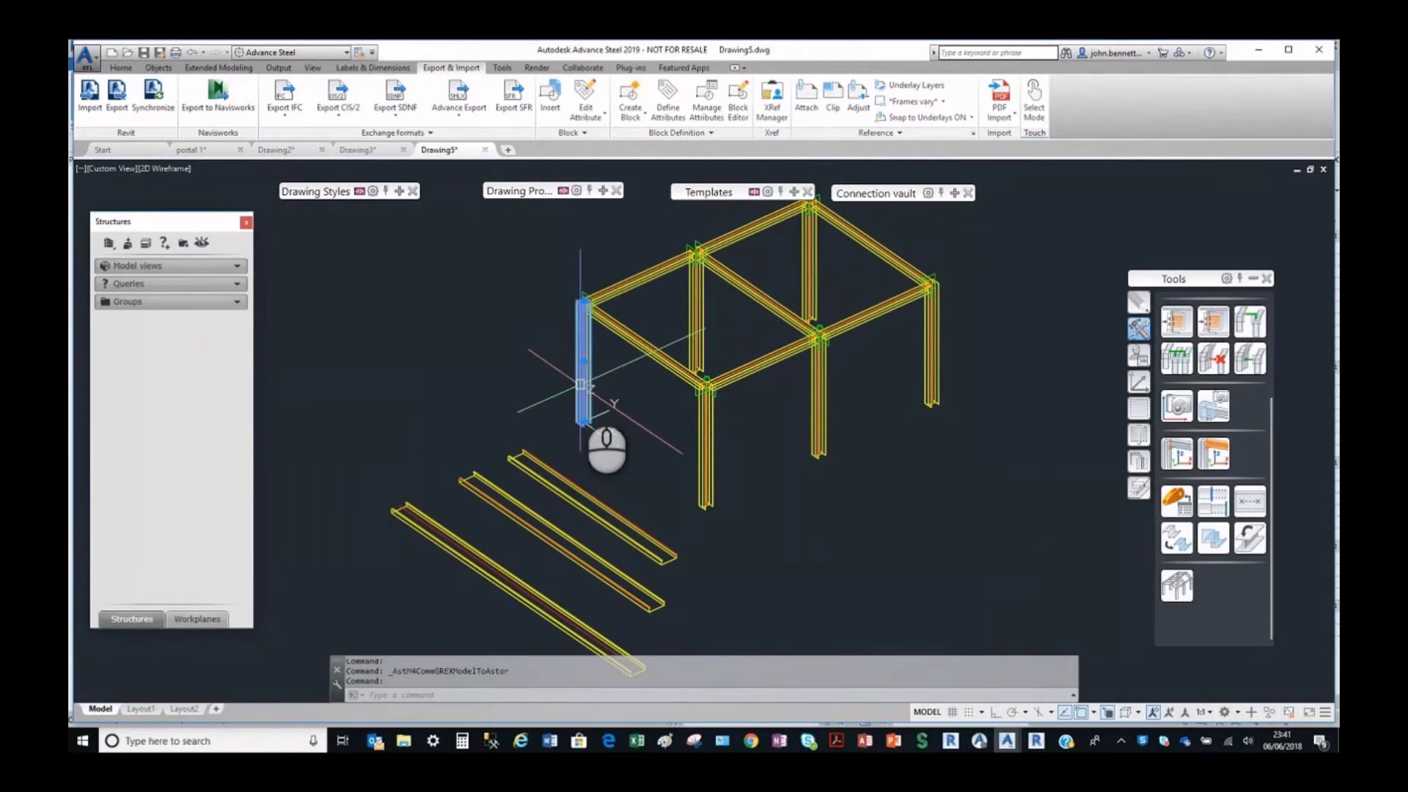
pyautogui.doubleClick(583, 385)
pyautogui.click(899, 380)
pyautogui.click(909, 454)
pyautogui.click(1000, 344)
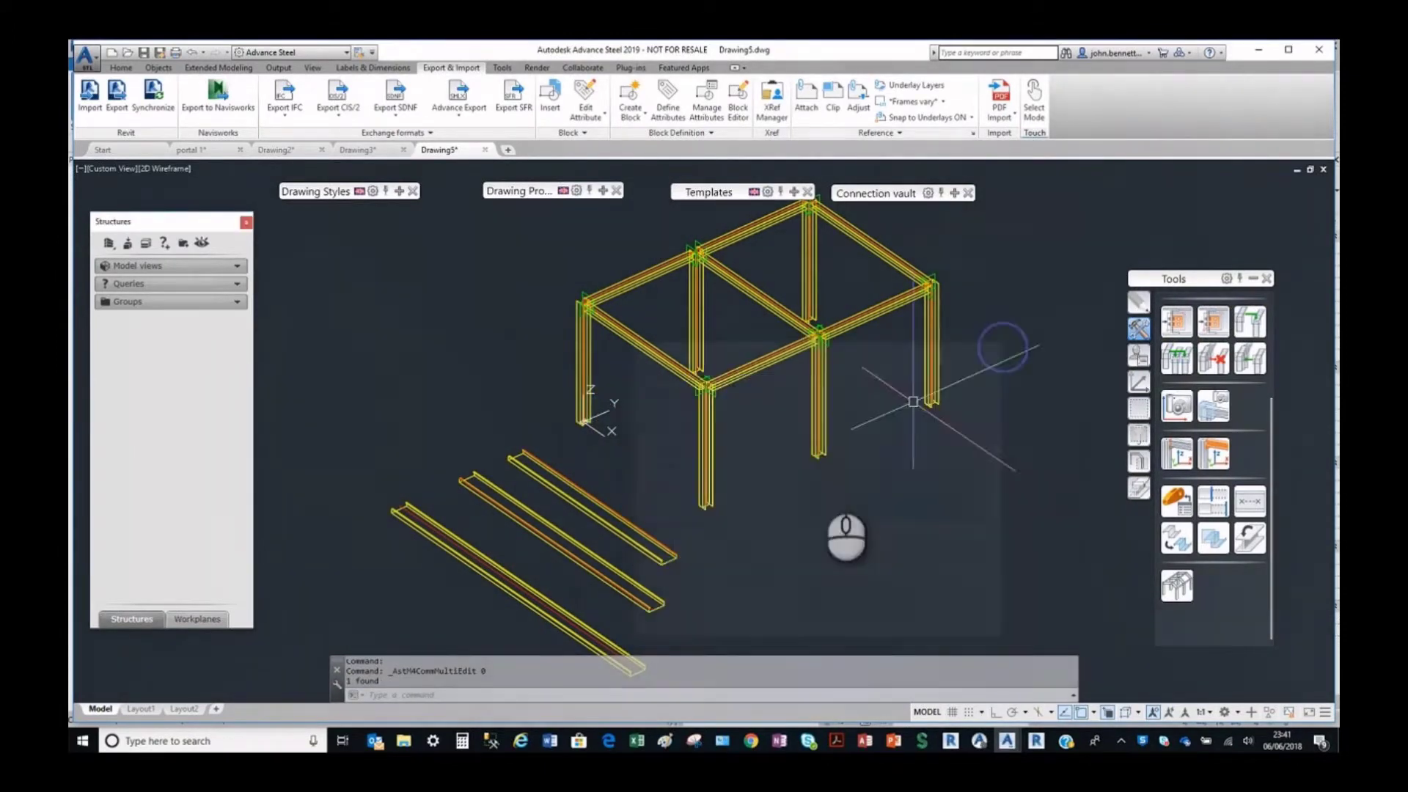
# Inspect the section and material properties of the loose Albion rail nearest the frame, including the available steel grades.
pyautogui.scroll(5, 675, 491)
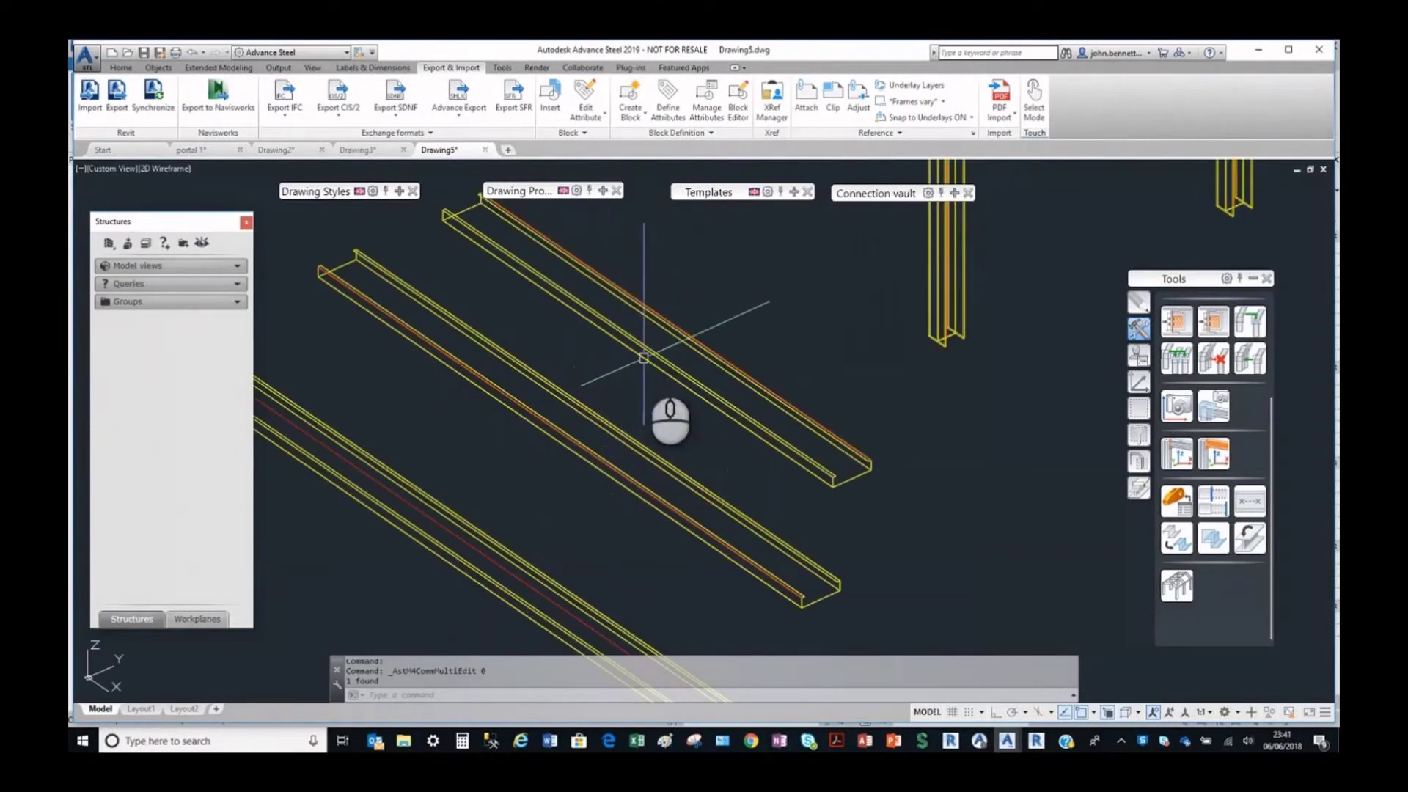
pyautogui.rightClick(584, 371)
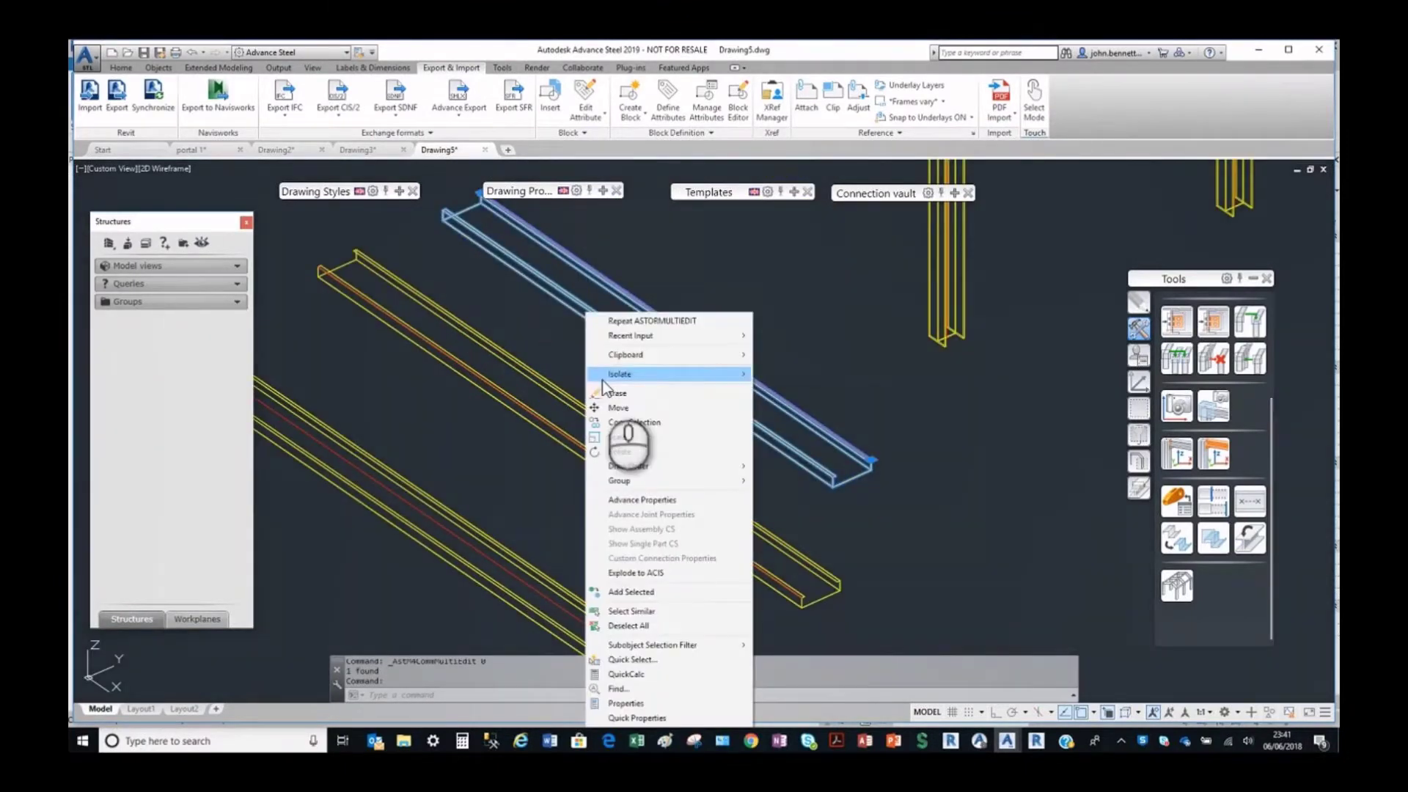
pyautogui.click(644, 501)
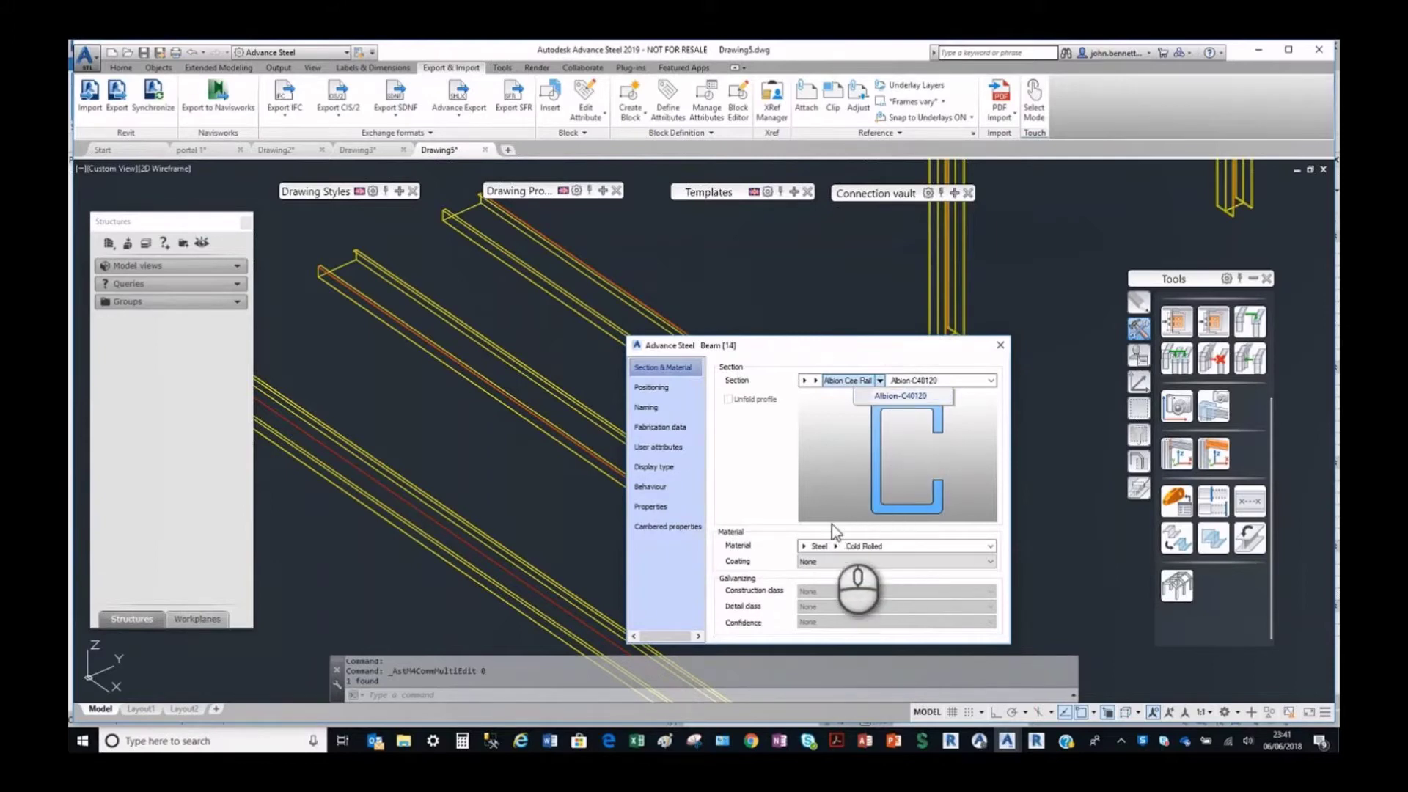
pyautogui.click(796, 530)
pyautogui.click(804, 547)
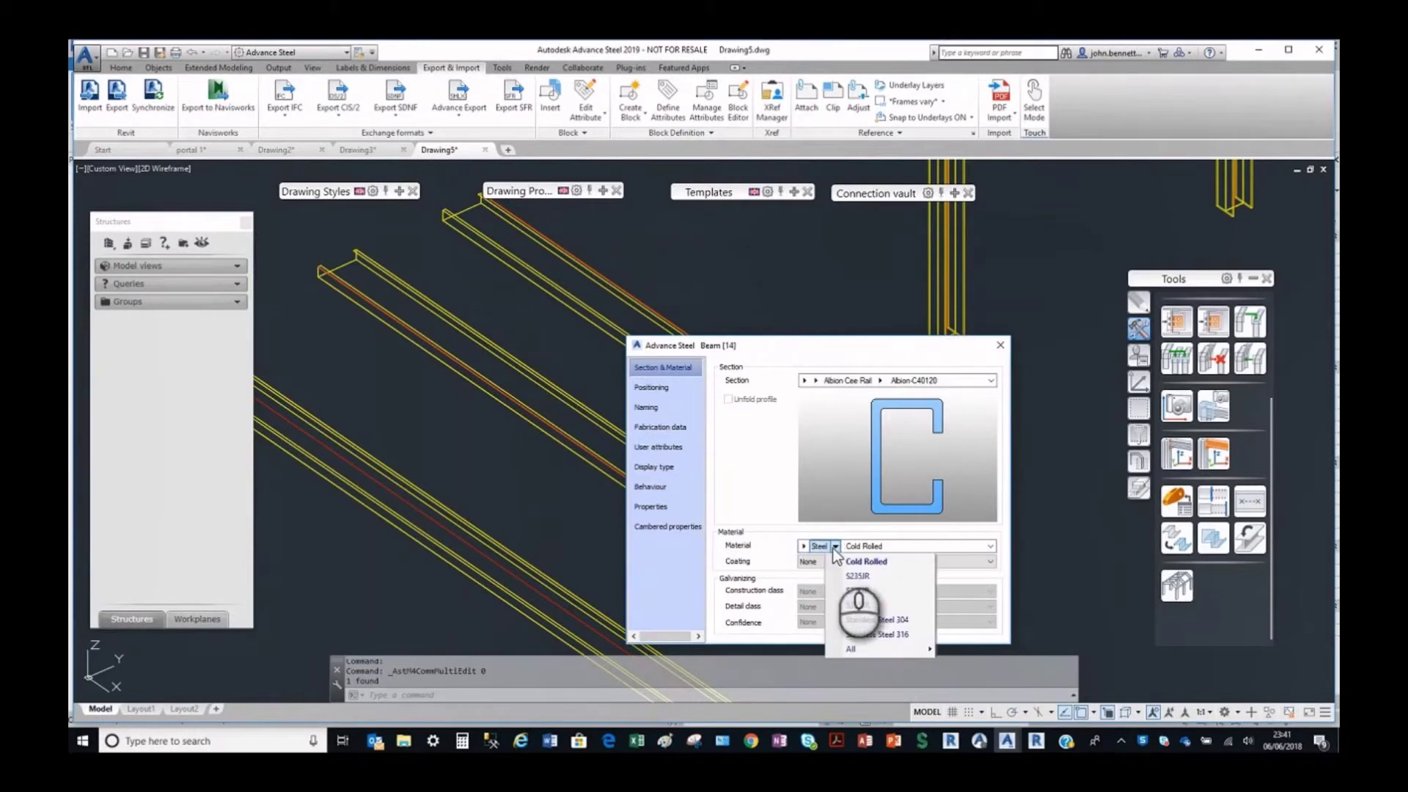
pyautogui.click(744, 486)
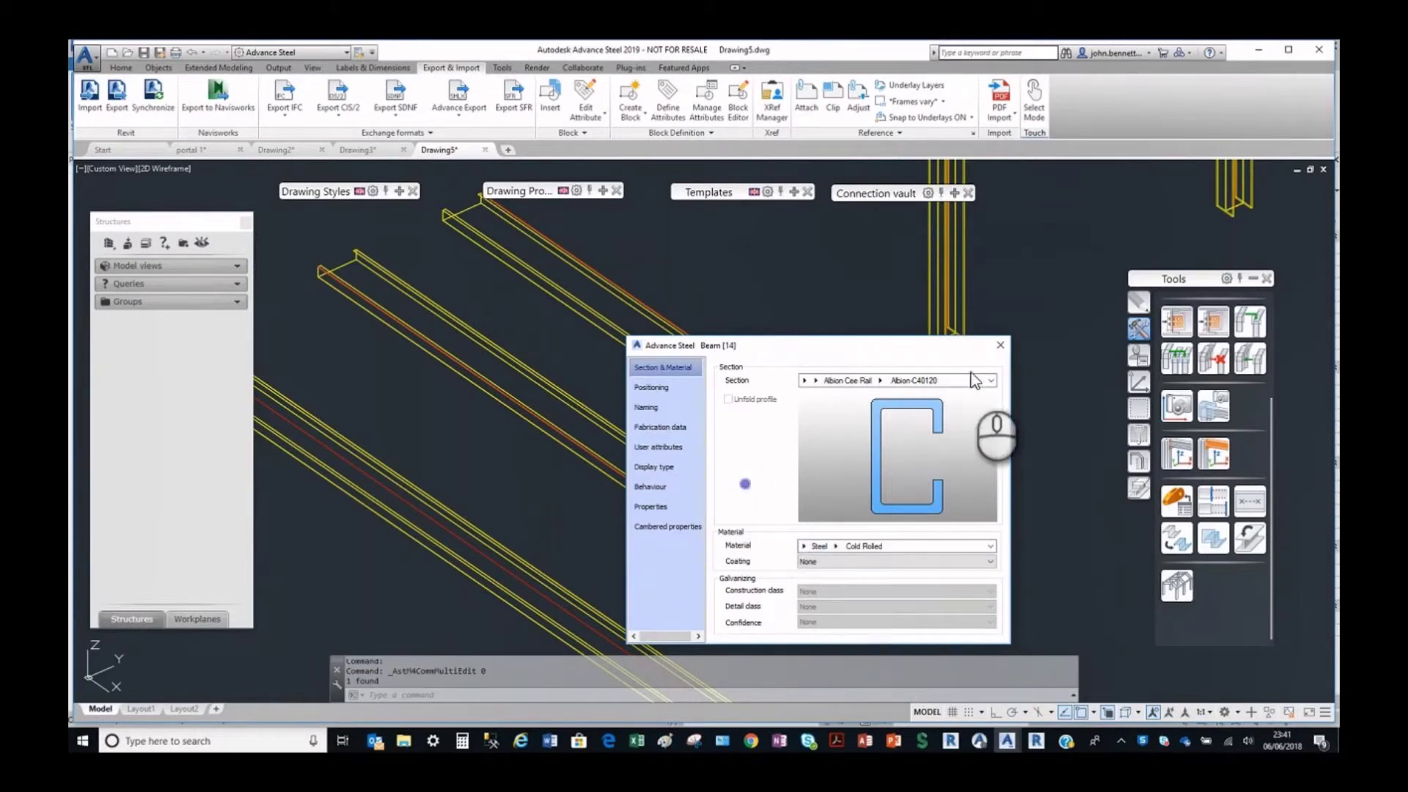
pyautogui.click(1001, 345)
pyautogui.scroll(-4, 703, 470)
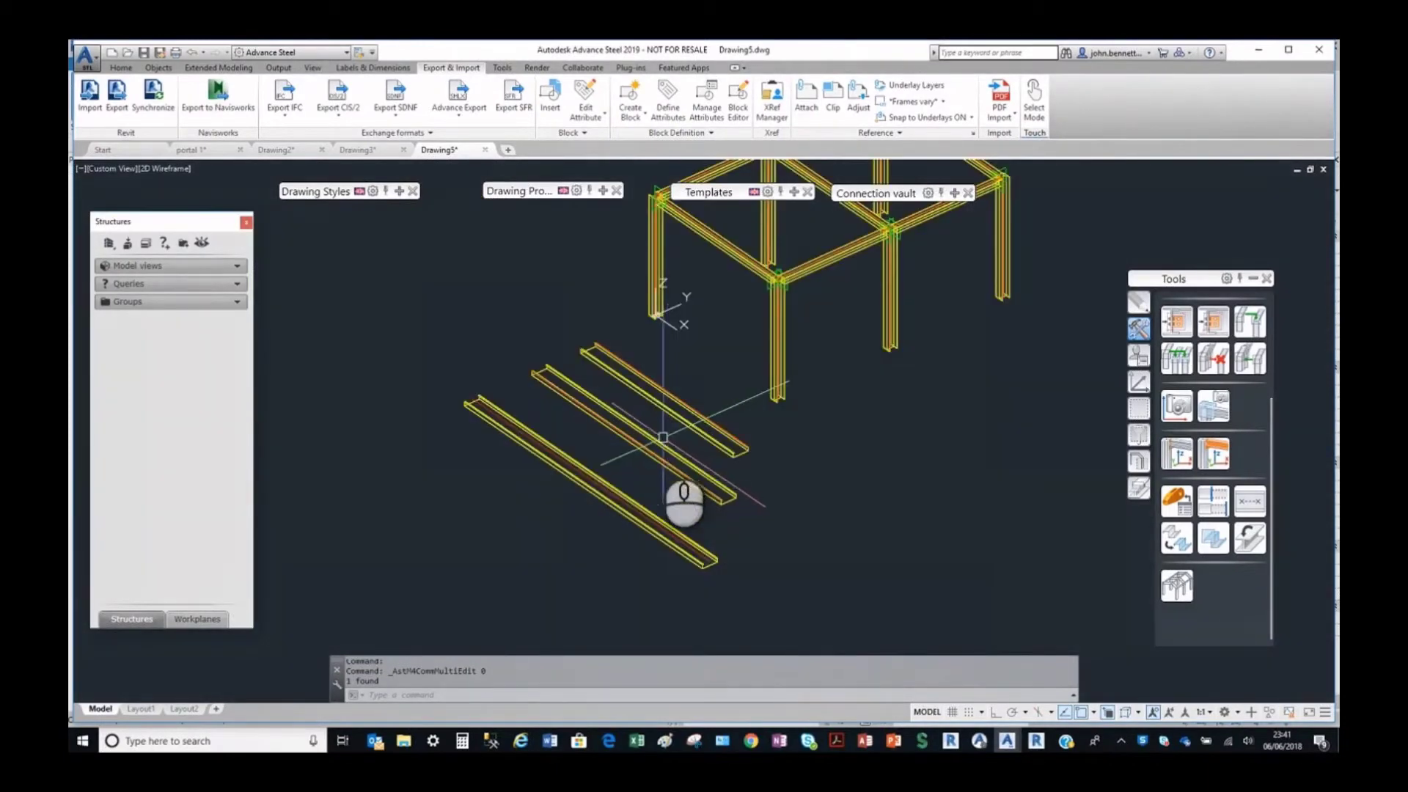
pyautogui.scroll(2, 671, 446)
pyautogui.moveTo(664, 447)
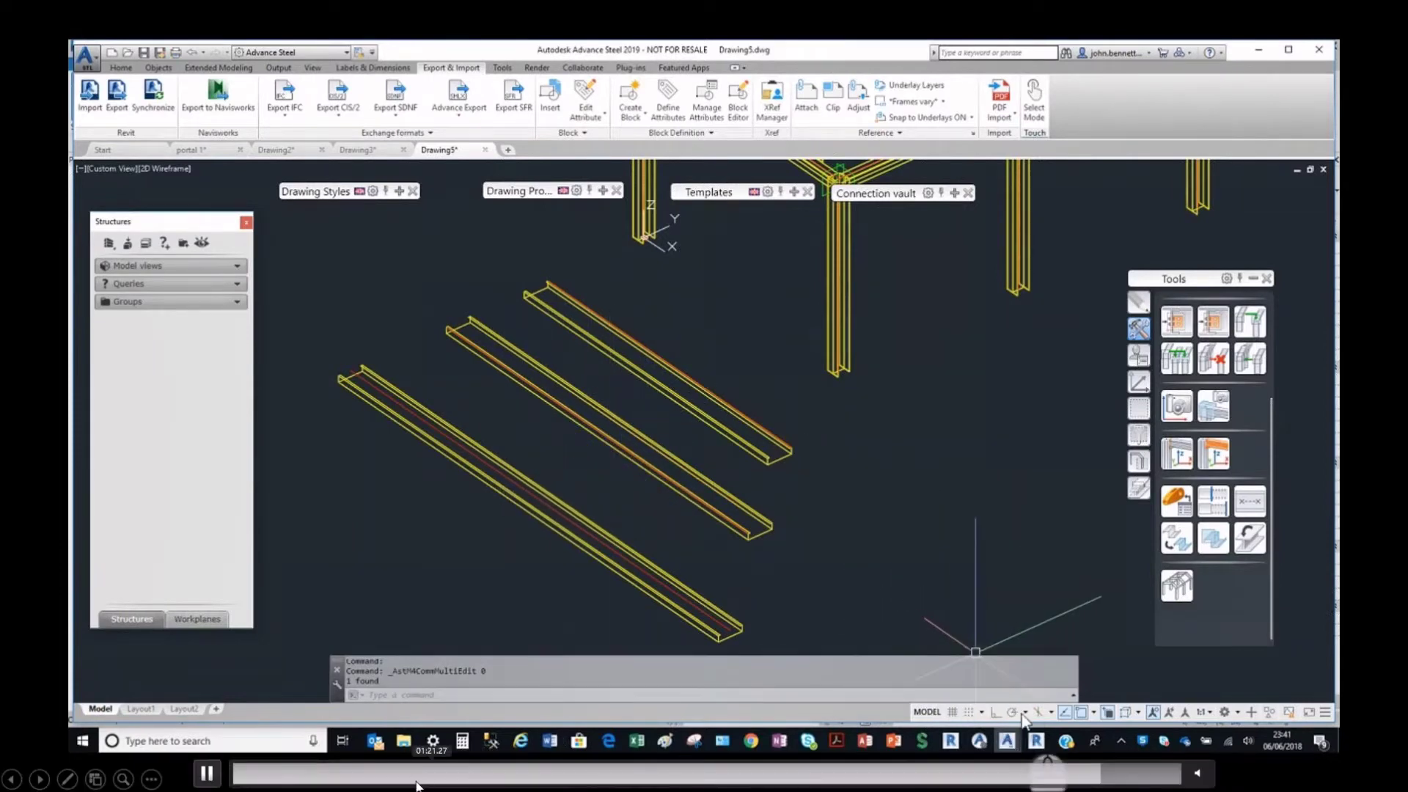
# Switch to Revit and choose the Base plate type for a new structural connection, searching the types for "base".
pyautogui.click(1035, 741)
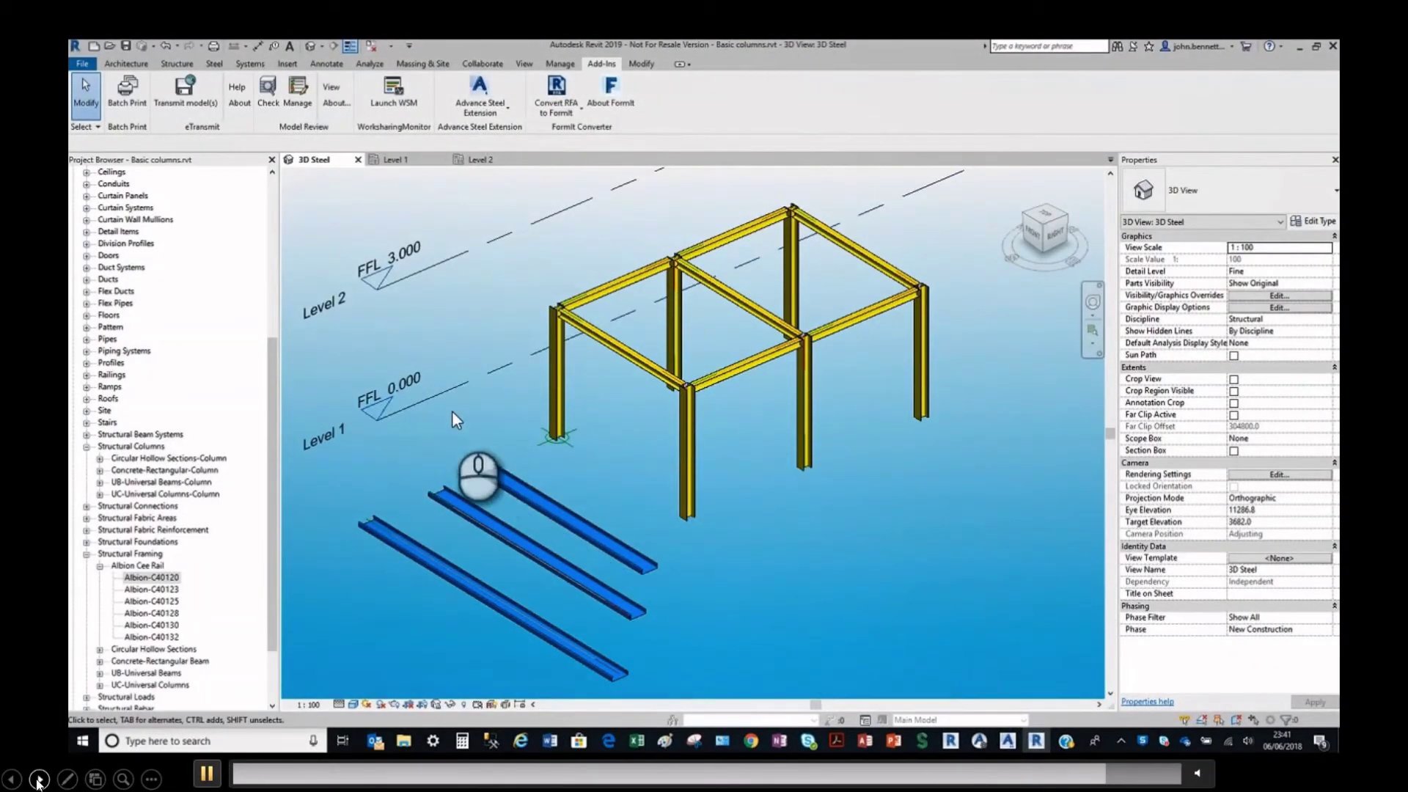
pyautogui.click(38, 780)
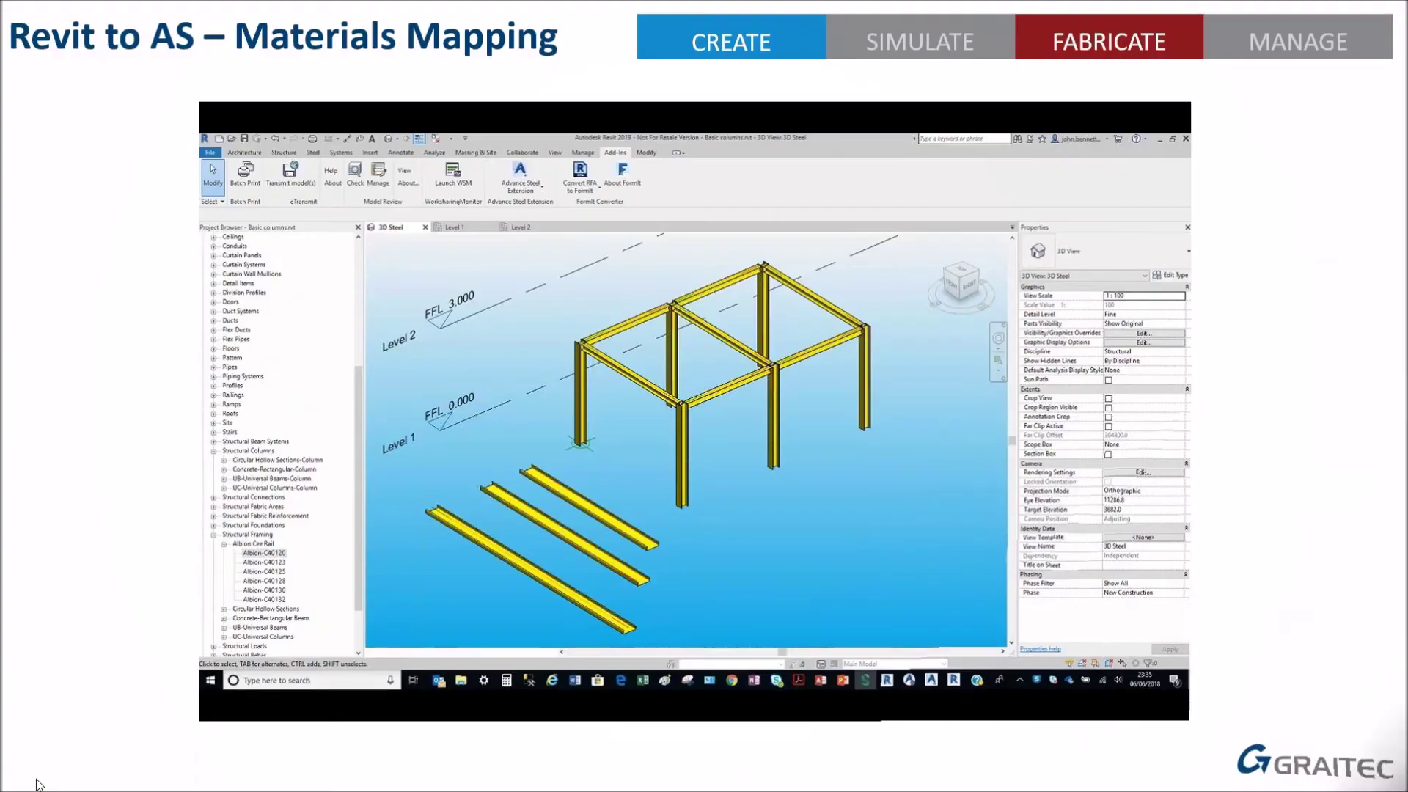
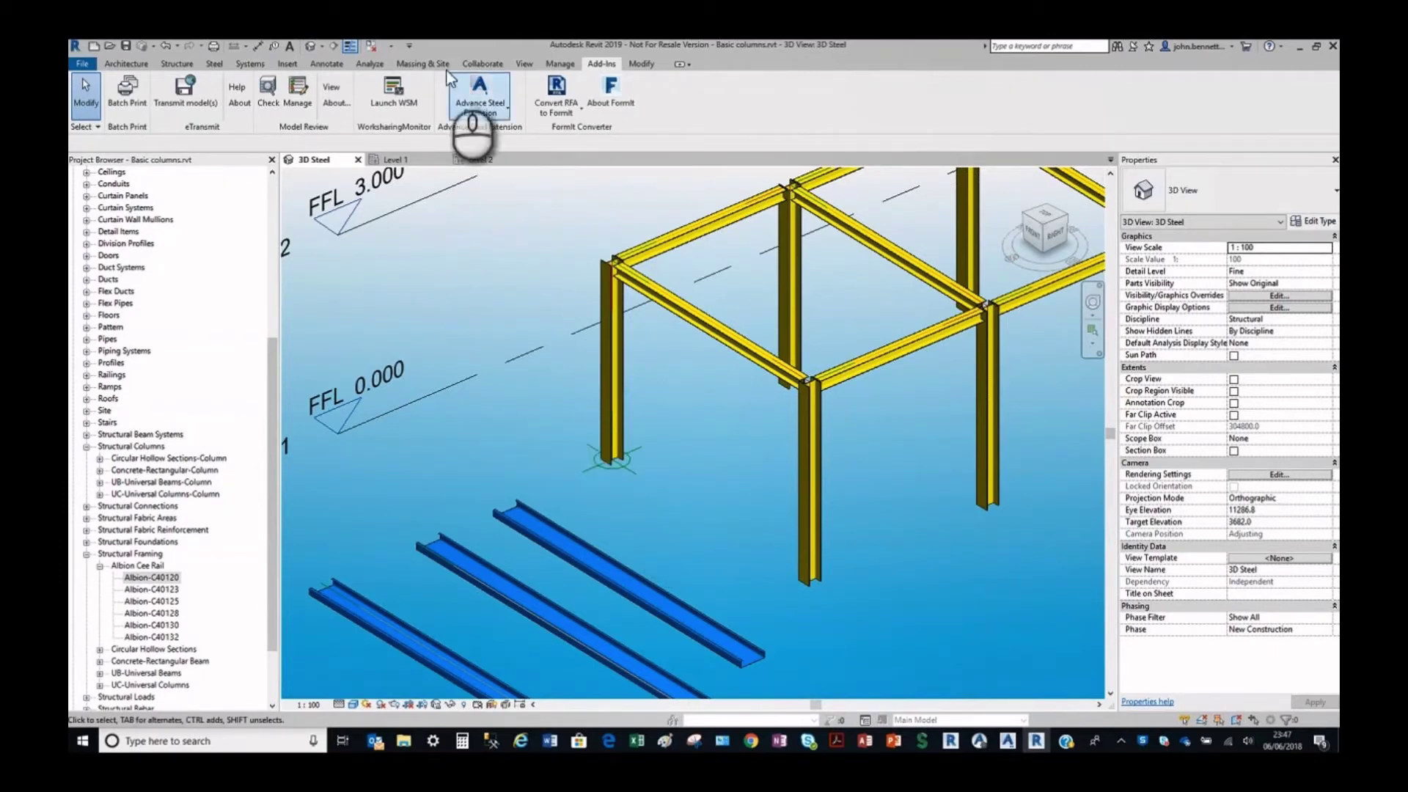
pyautogui.click(212, 63)
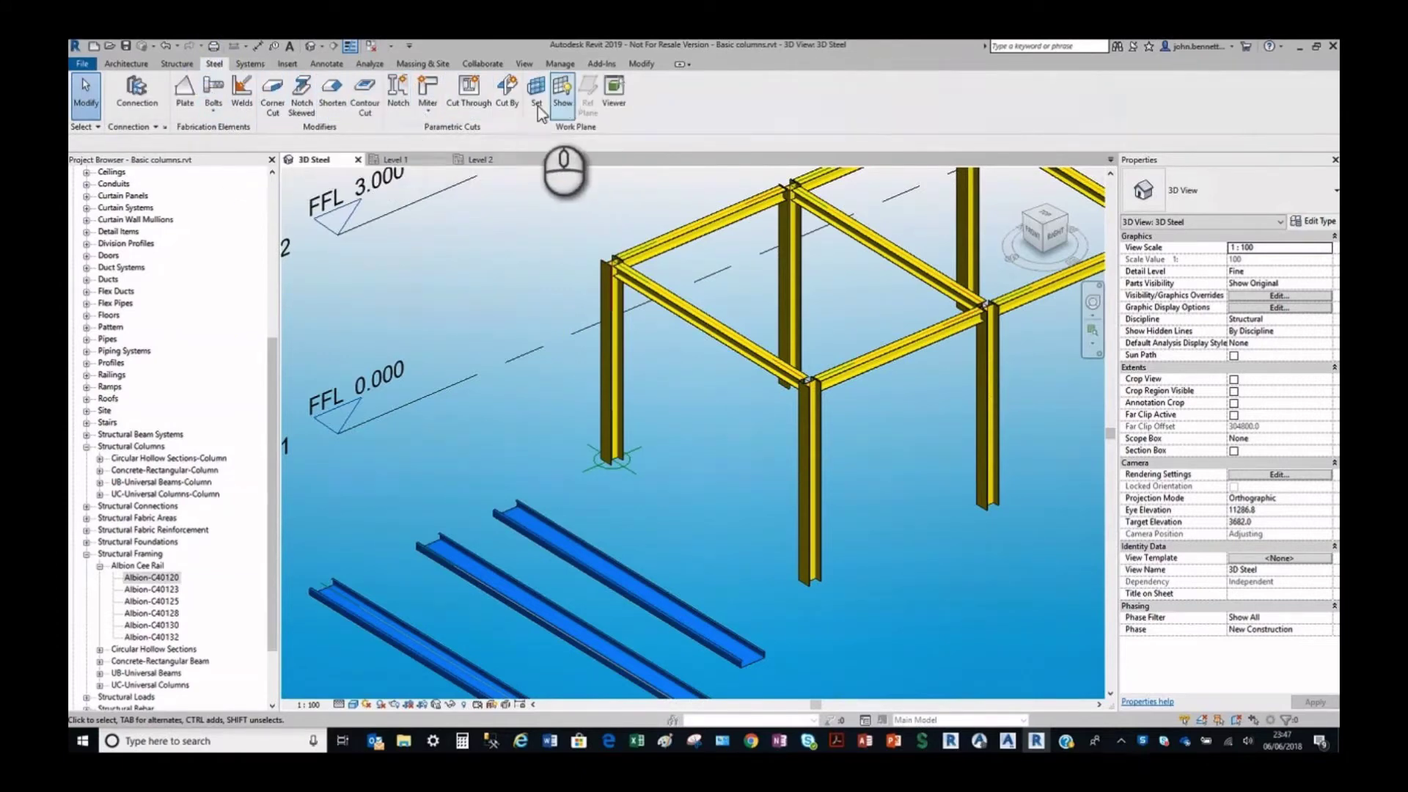
pyautogui.click(136, 97)
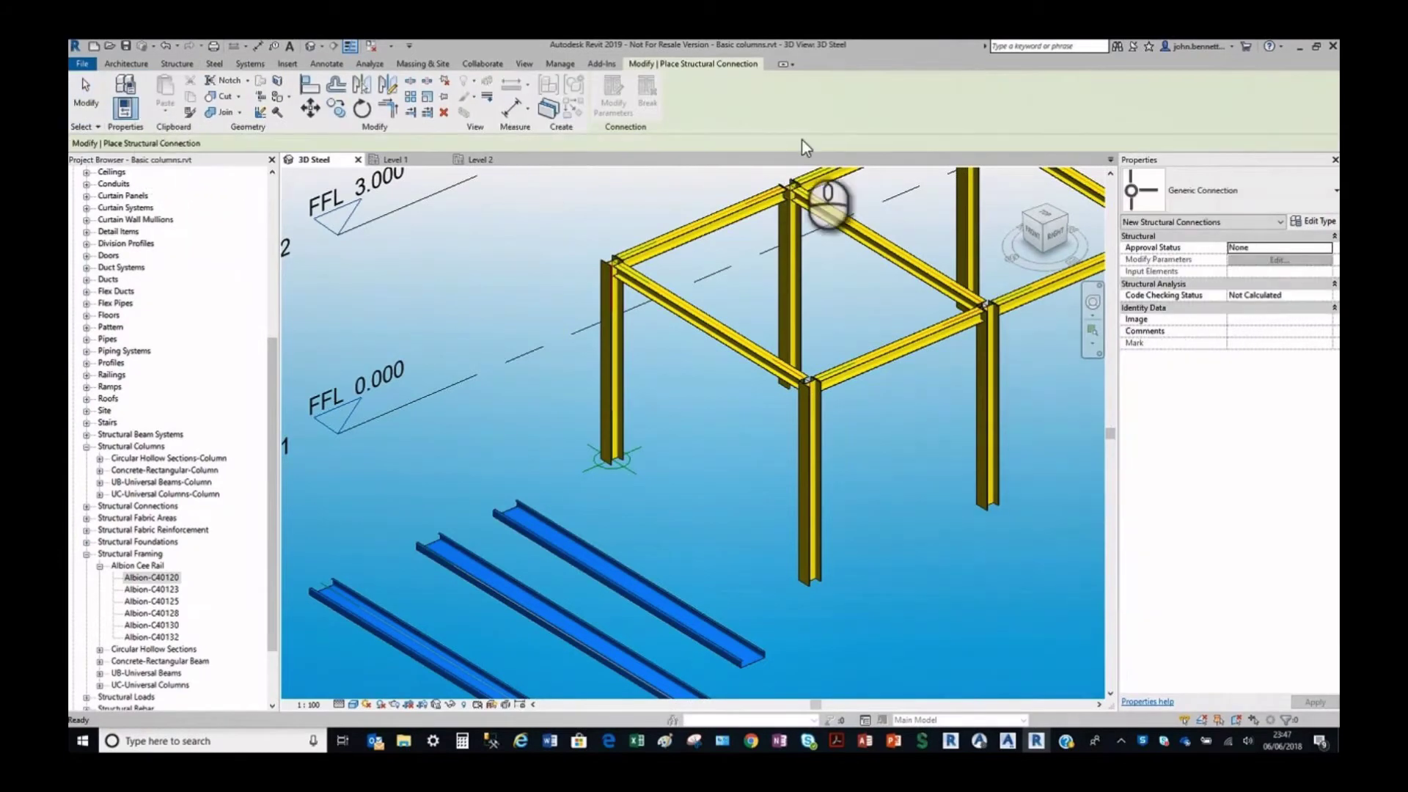
pyautogui.click(1333, 192)
pyautogui.click(1299, 192)
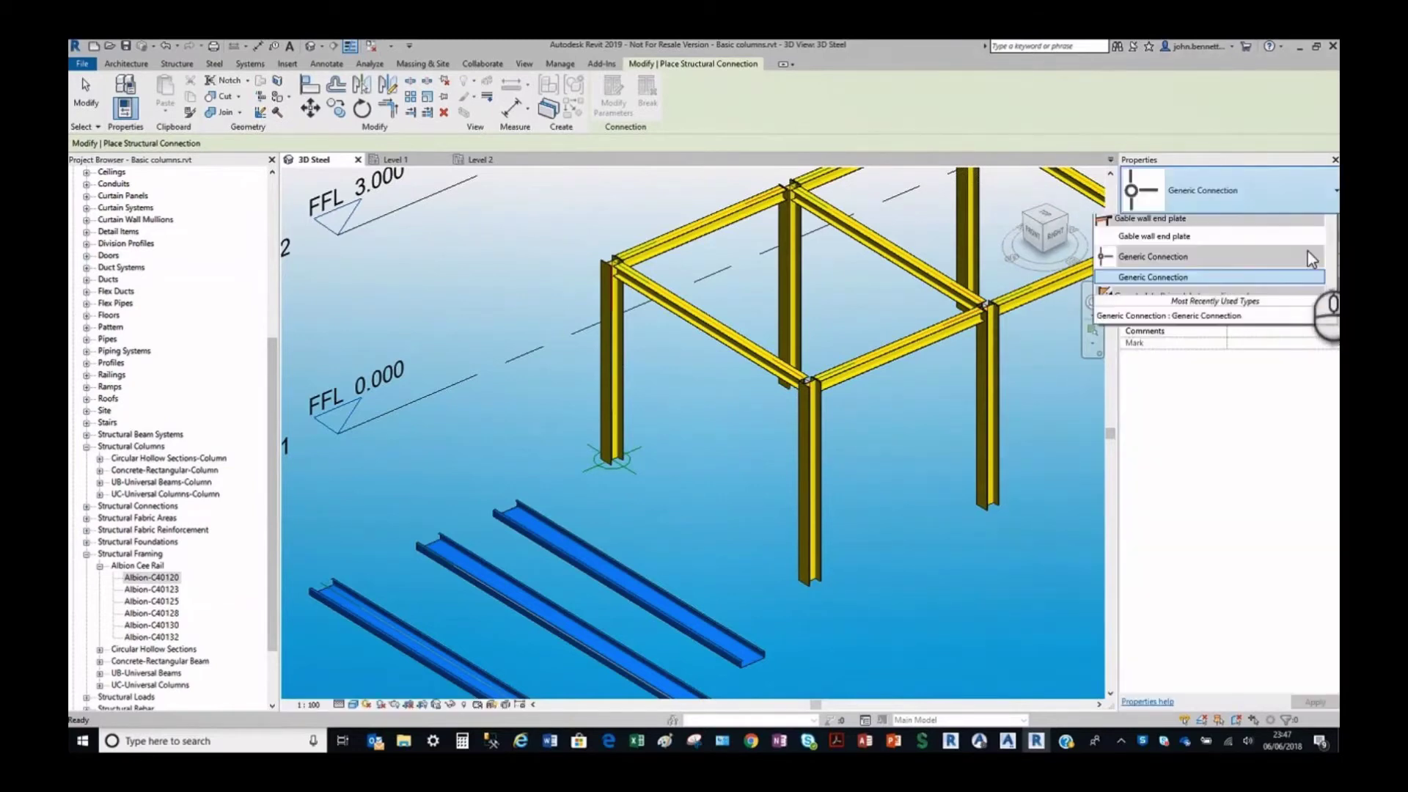
pyautogui.scroll(-2, 1217, 261)
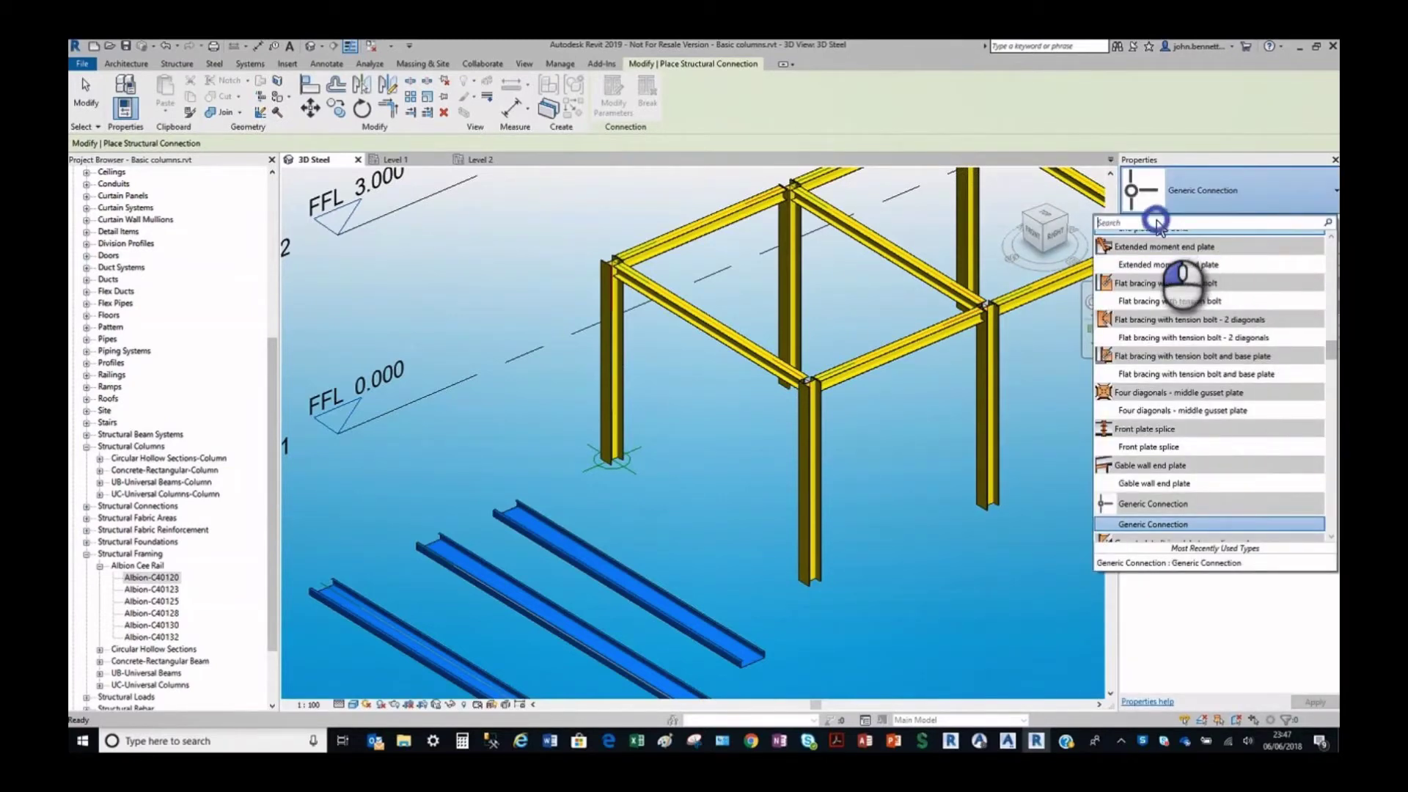
pyautogui.write('base')
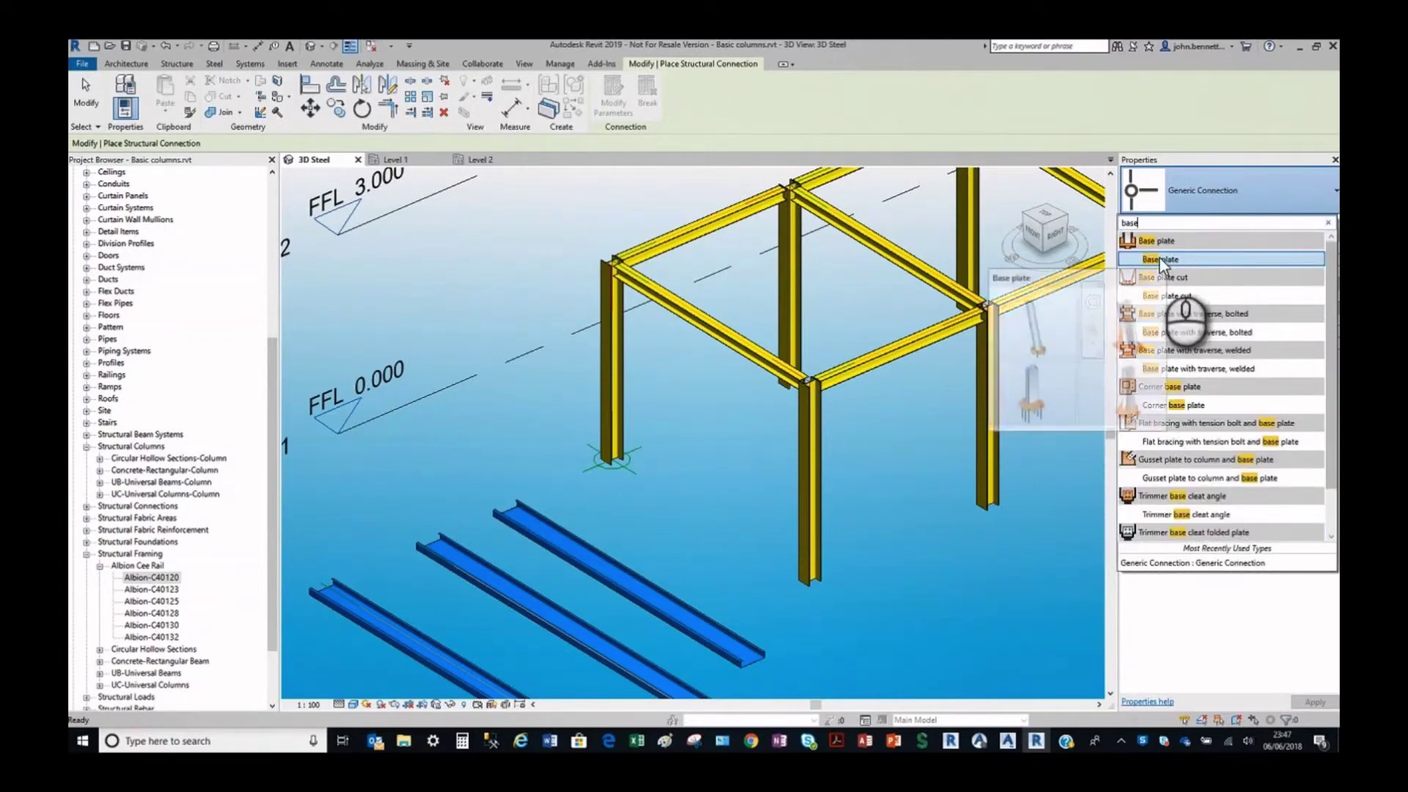
pyautogui.click(1160, 261)
# Place the base plate connection at the foot of the UC203x203x52 corner column beside the rails.
pyautogui.scroll(3, 601, 450)
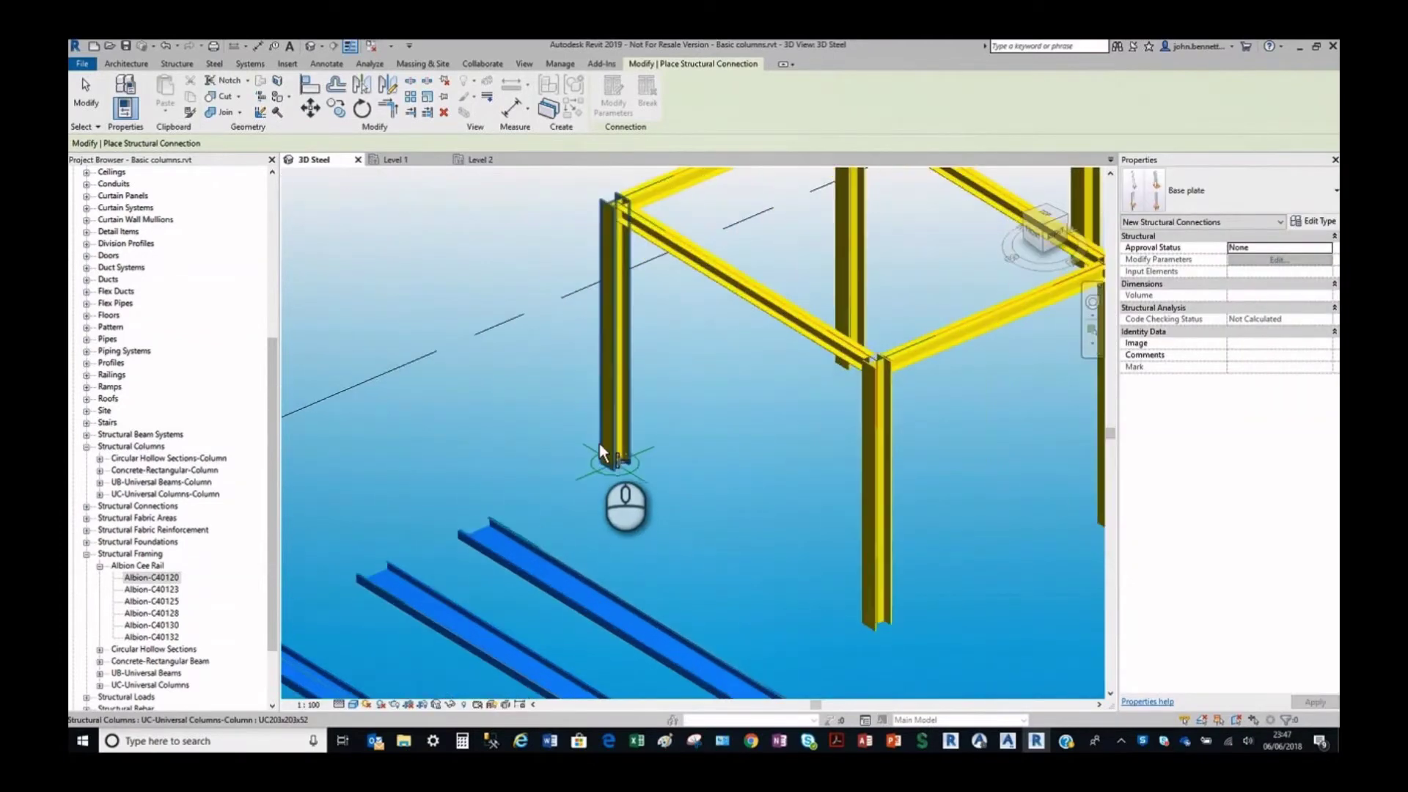
pyautogui.click(600, 439)
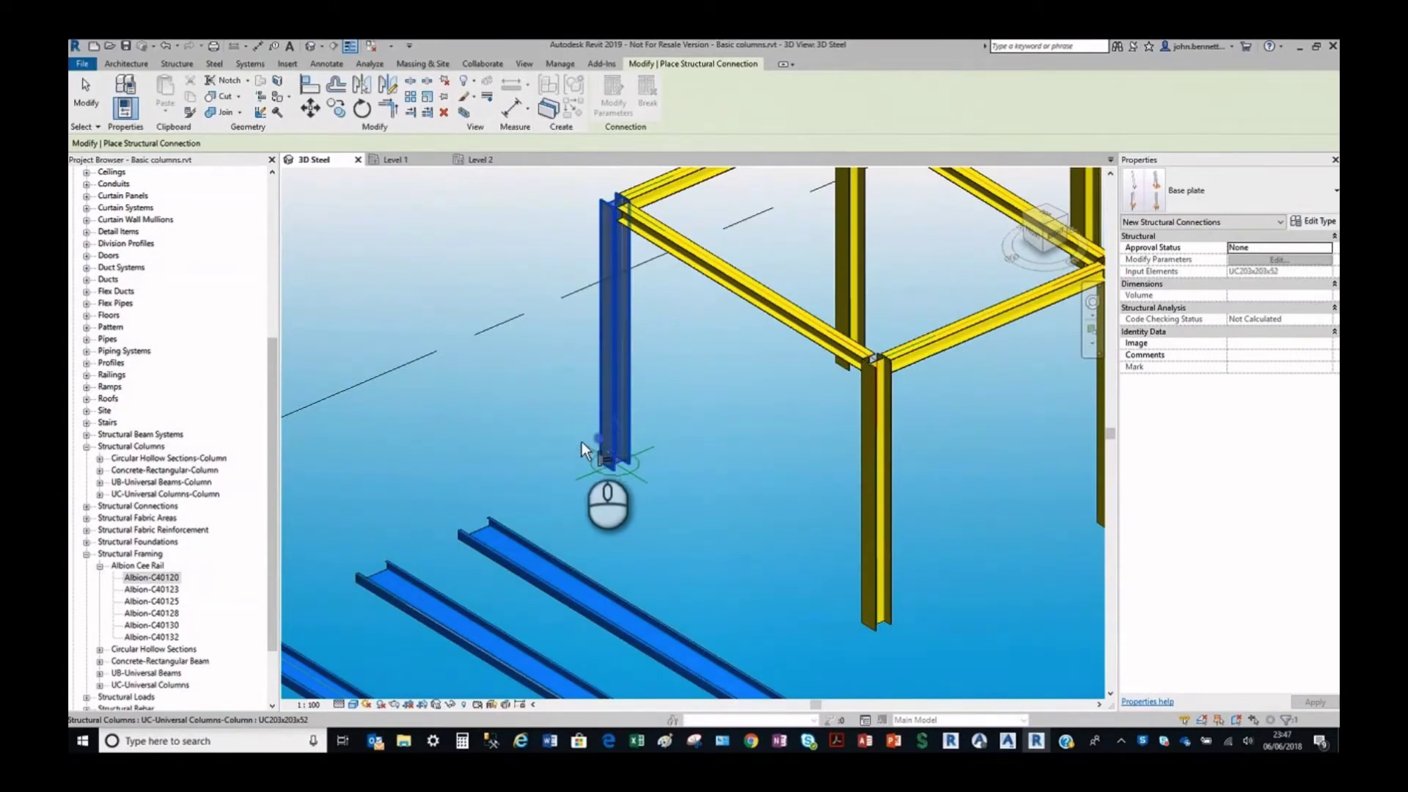
pyautogui.rightClick(545, 434)
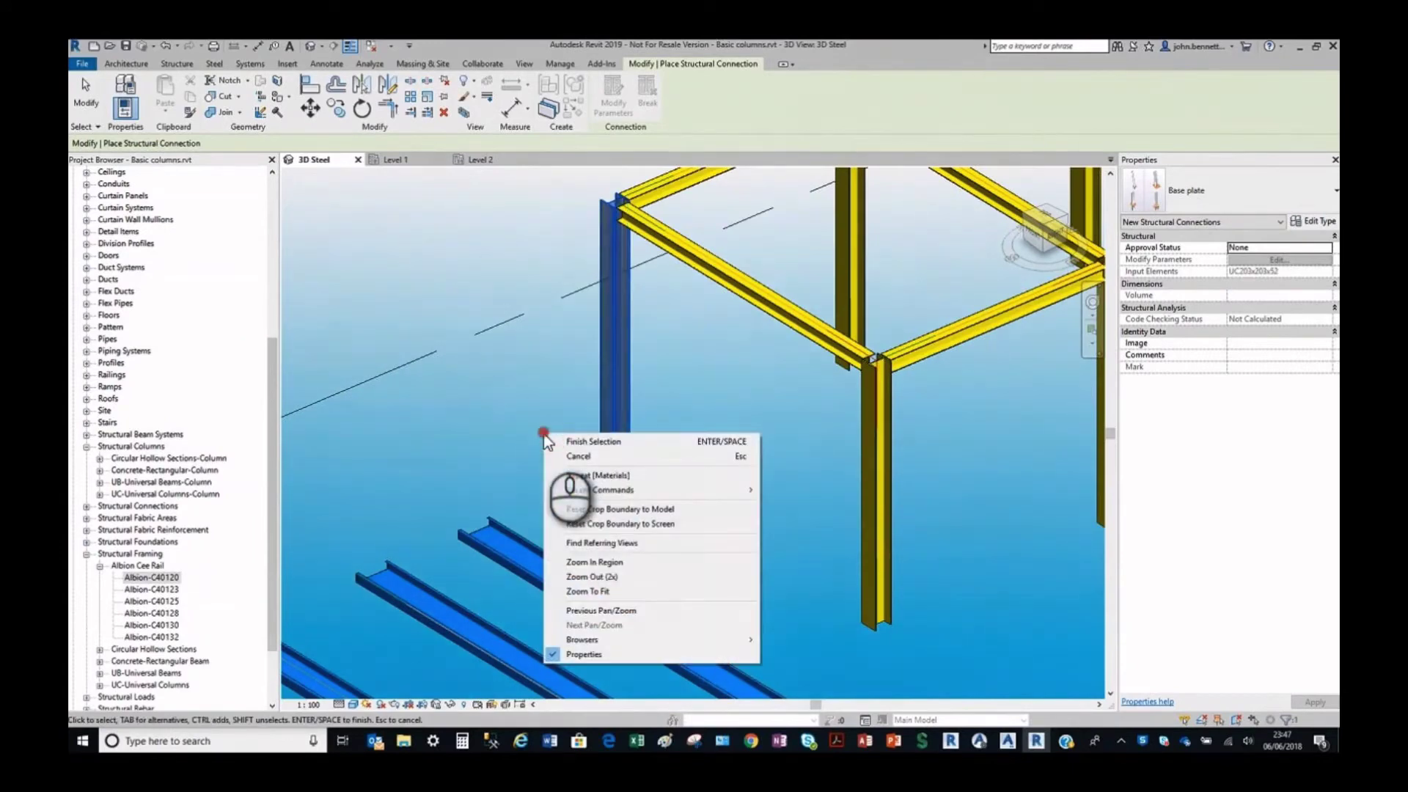
pyautogui.click(590, 442)
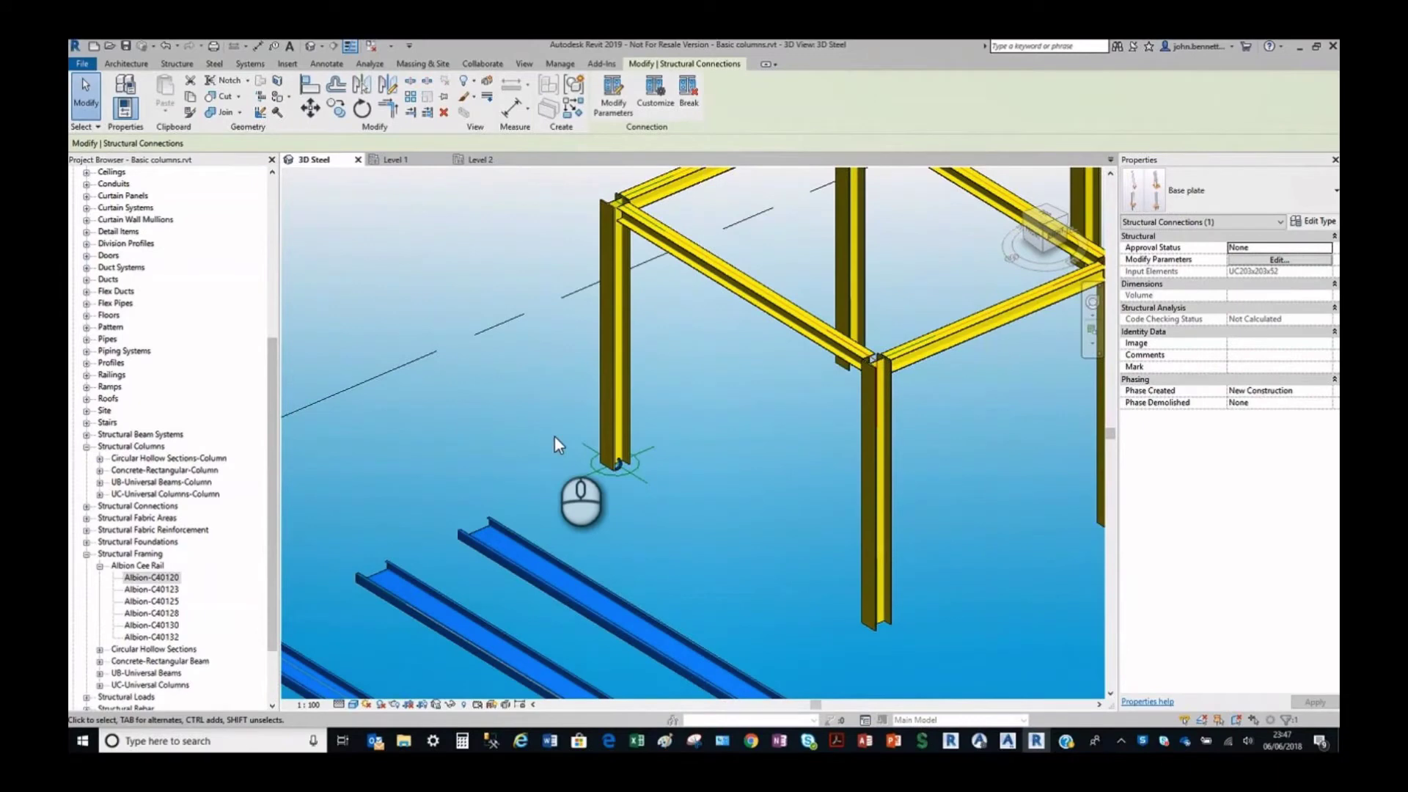
pyautogui.click(580, 513)
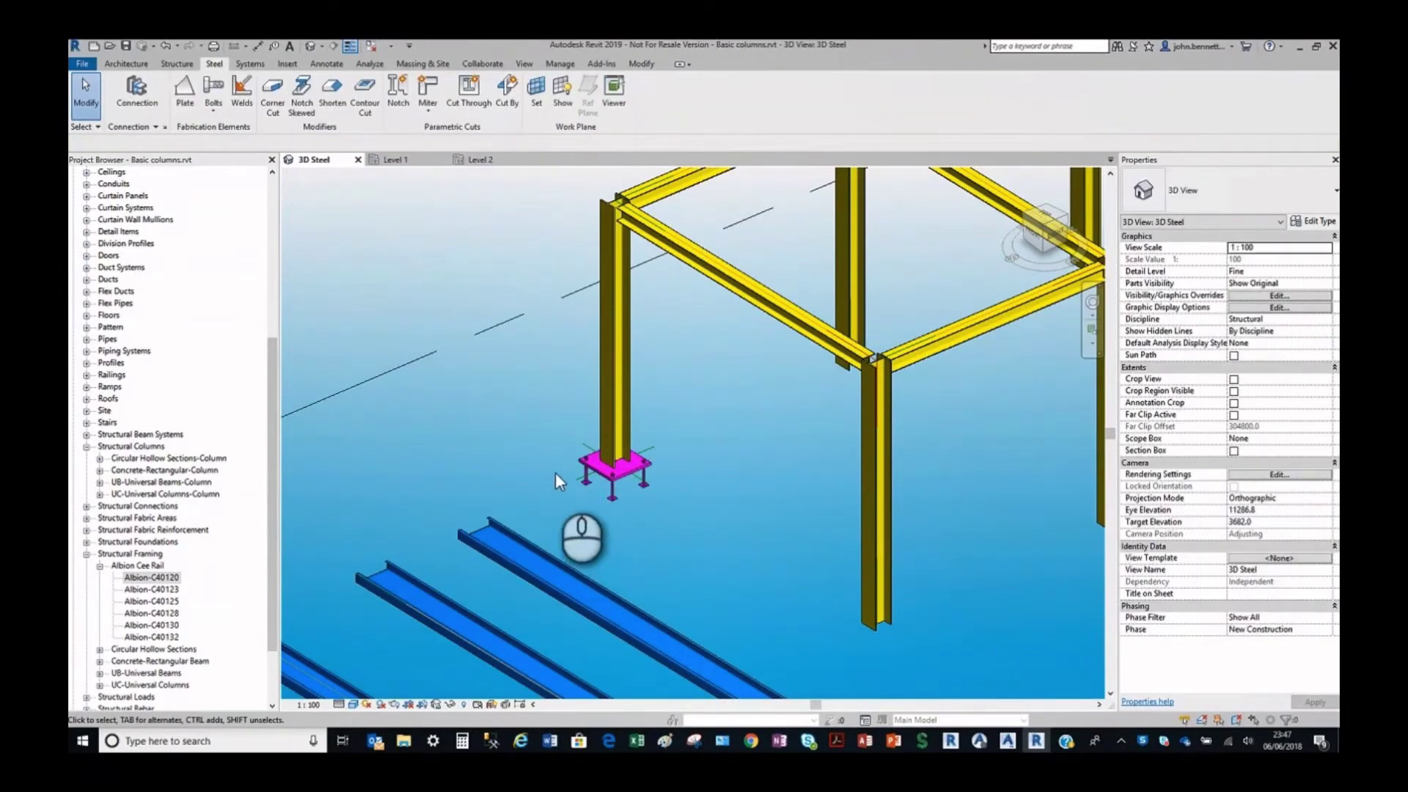
pyautogui.scroll(2, 554, 473)
pyautogui.scroll(-2, 554, 472)
pyautogui.scroll(-2, 431, 429)
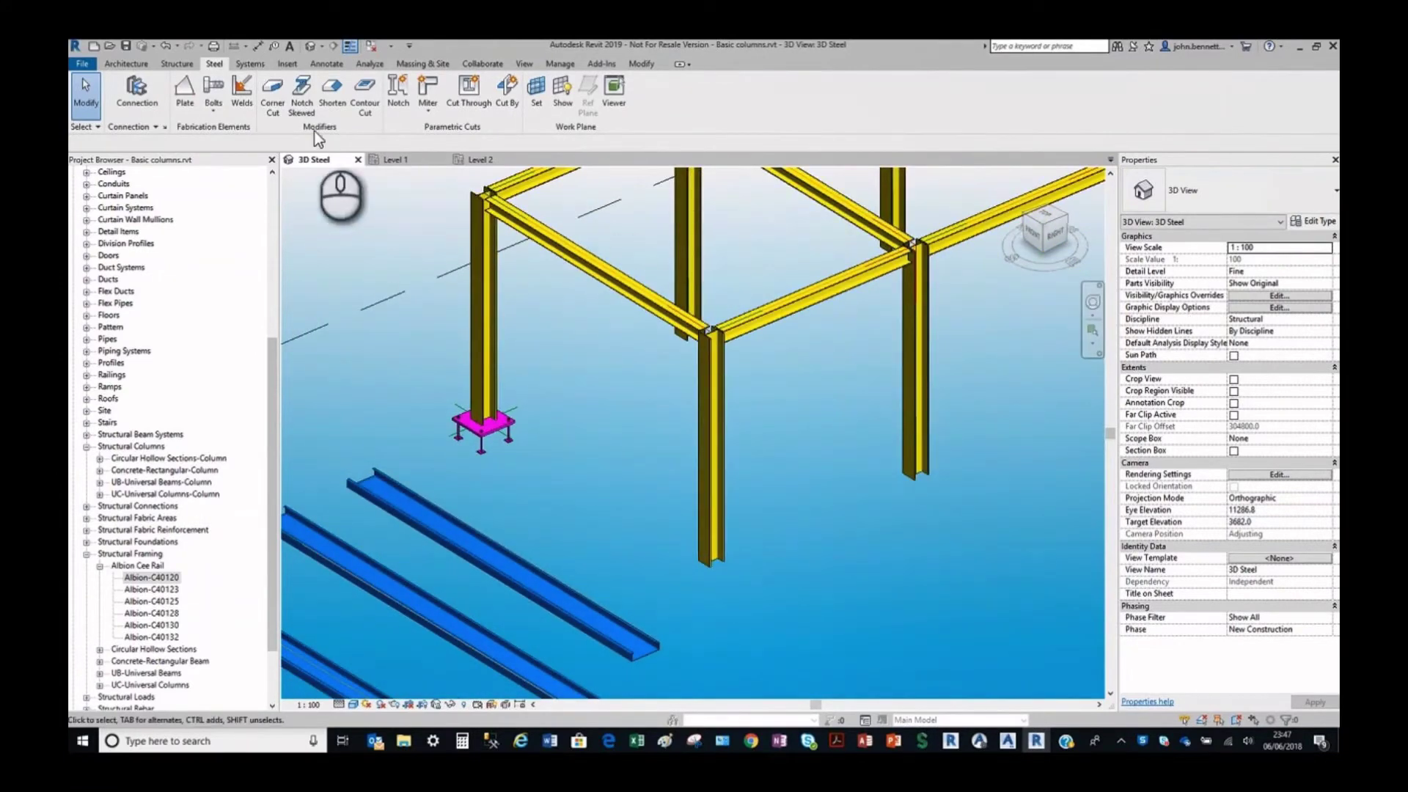
# Add another base plate connection to the front corner column, dismissing the reminder to save the project.
pyautogui.click(126, 97)
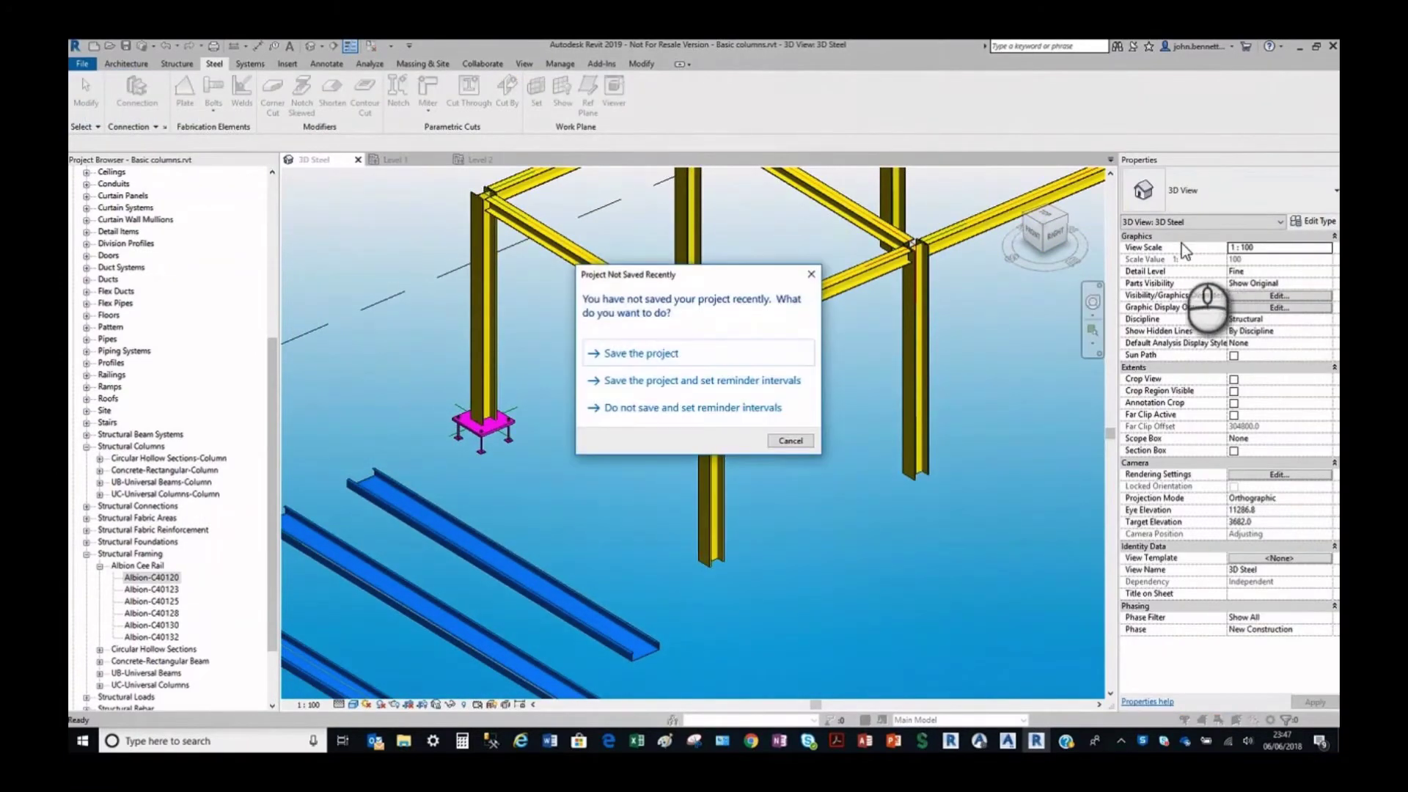
pyautogui.click(777, 440)
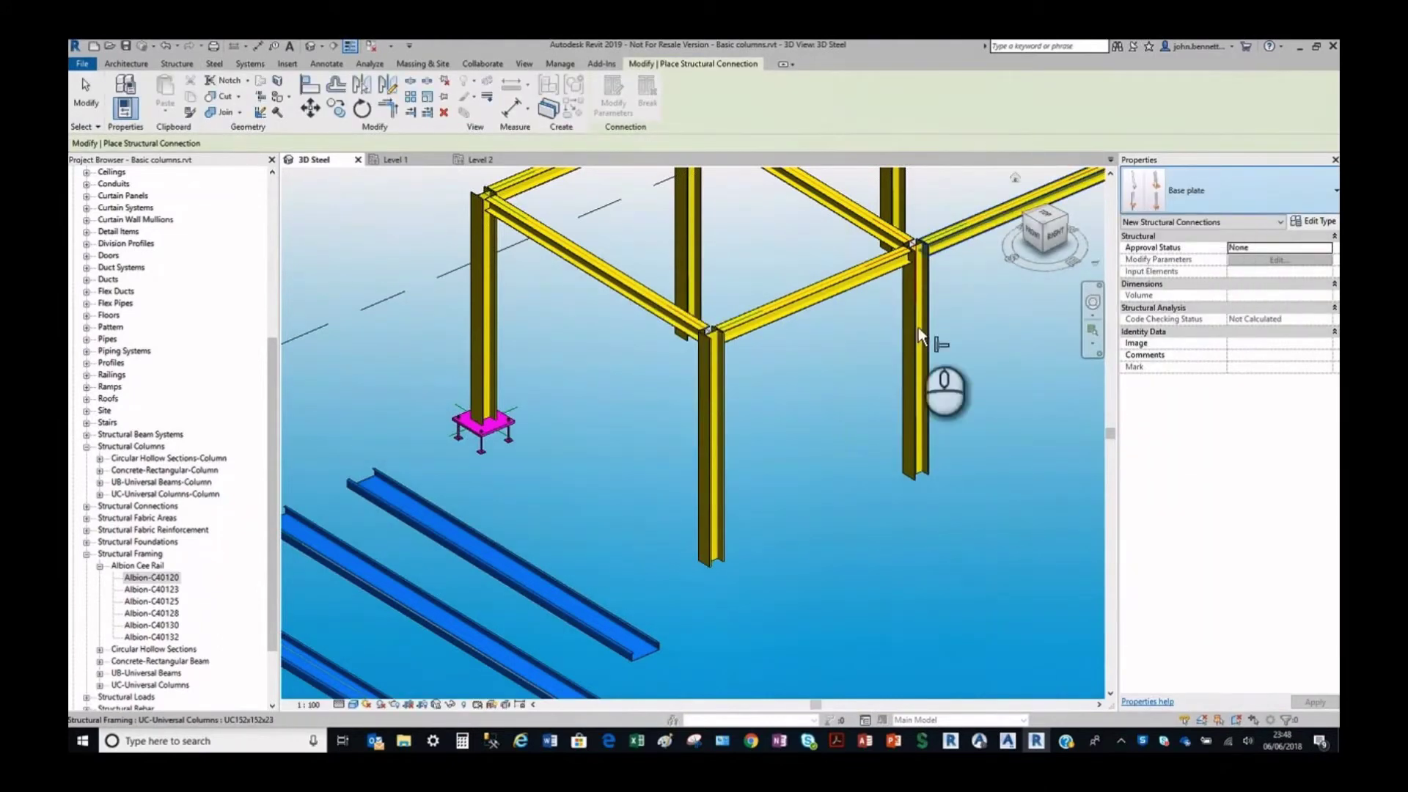
pyautogui.click(701, 556)
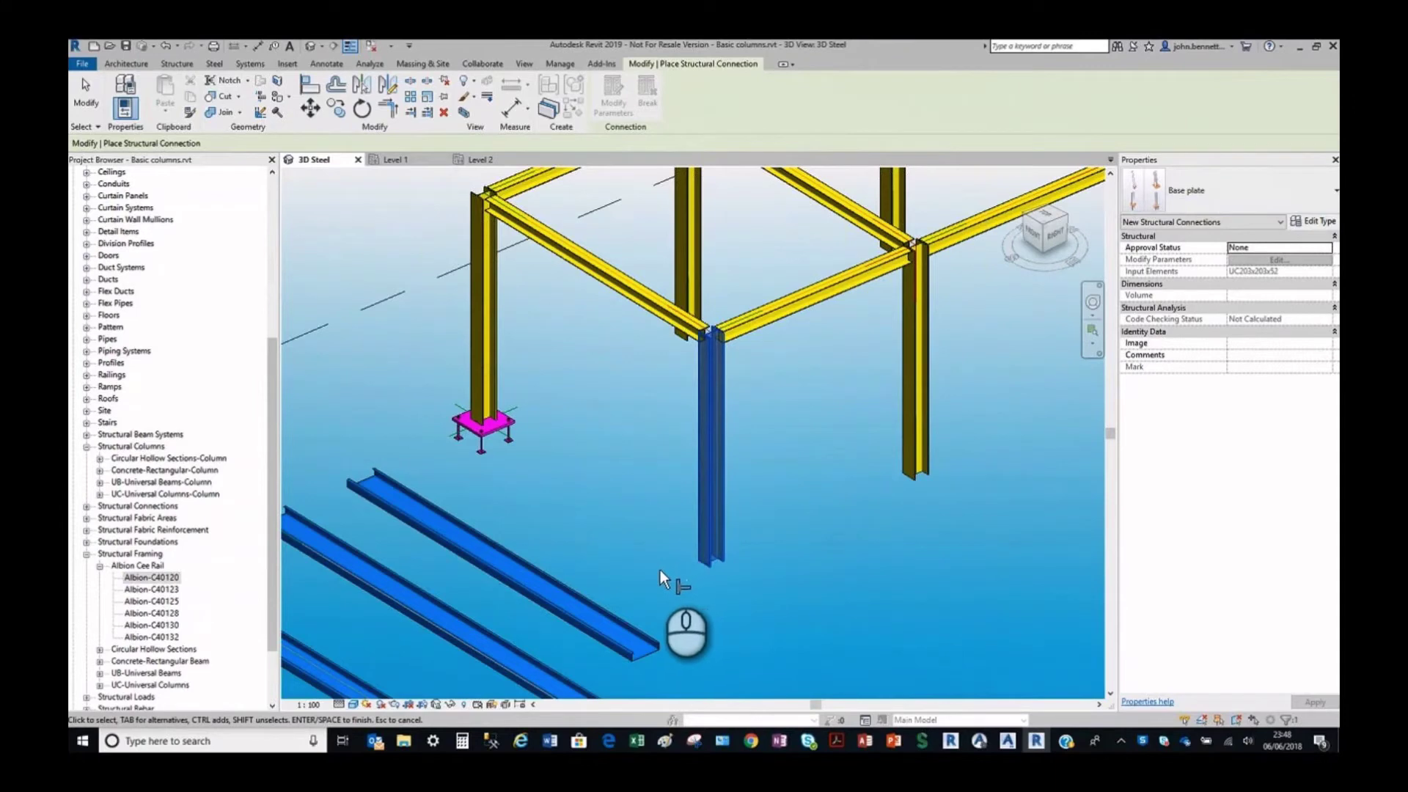
pyautogui.rightClick(591, 512)
pyautogui.click(639, 287)
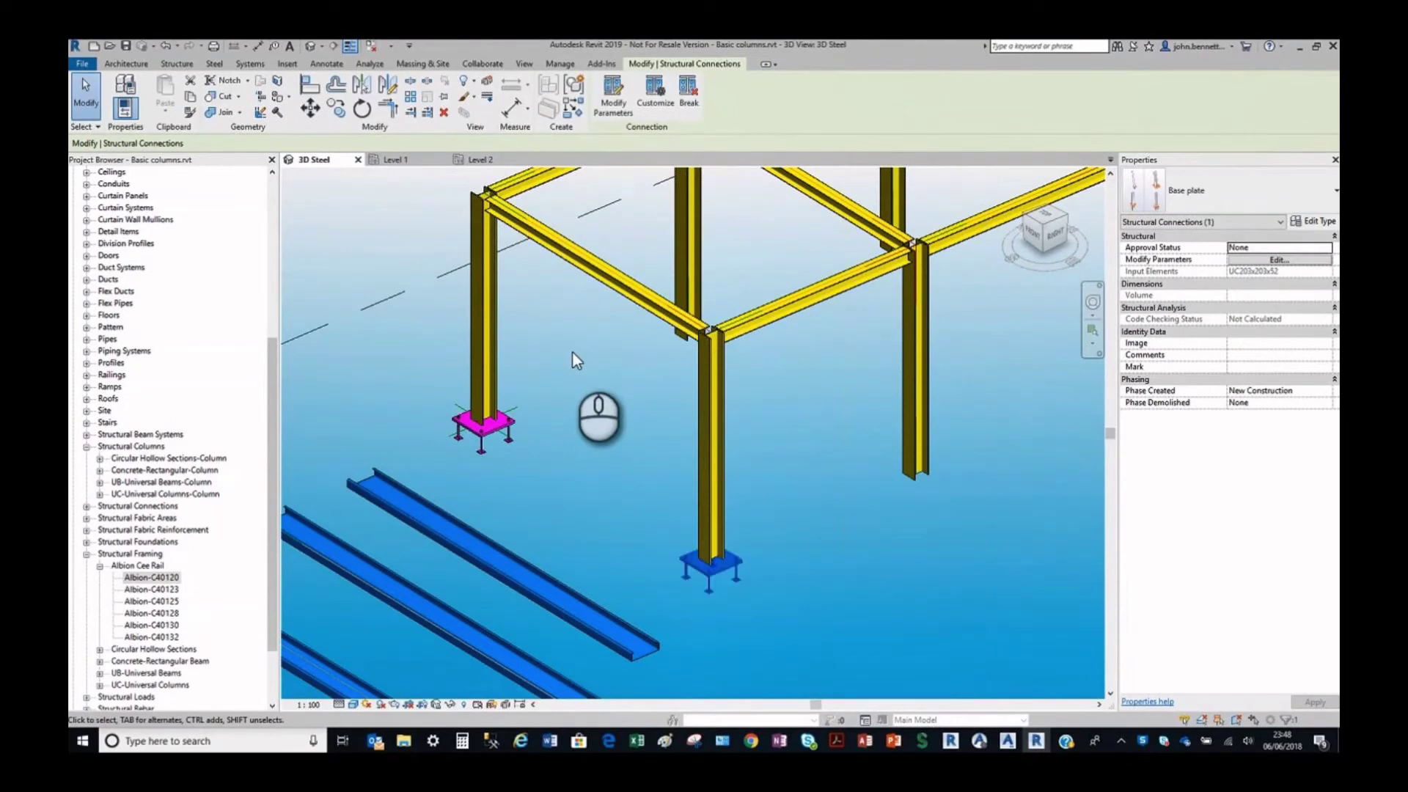
pyautogui.click(564, 484)
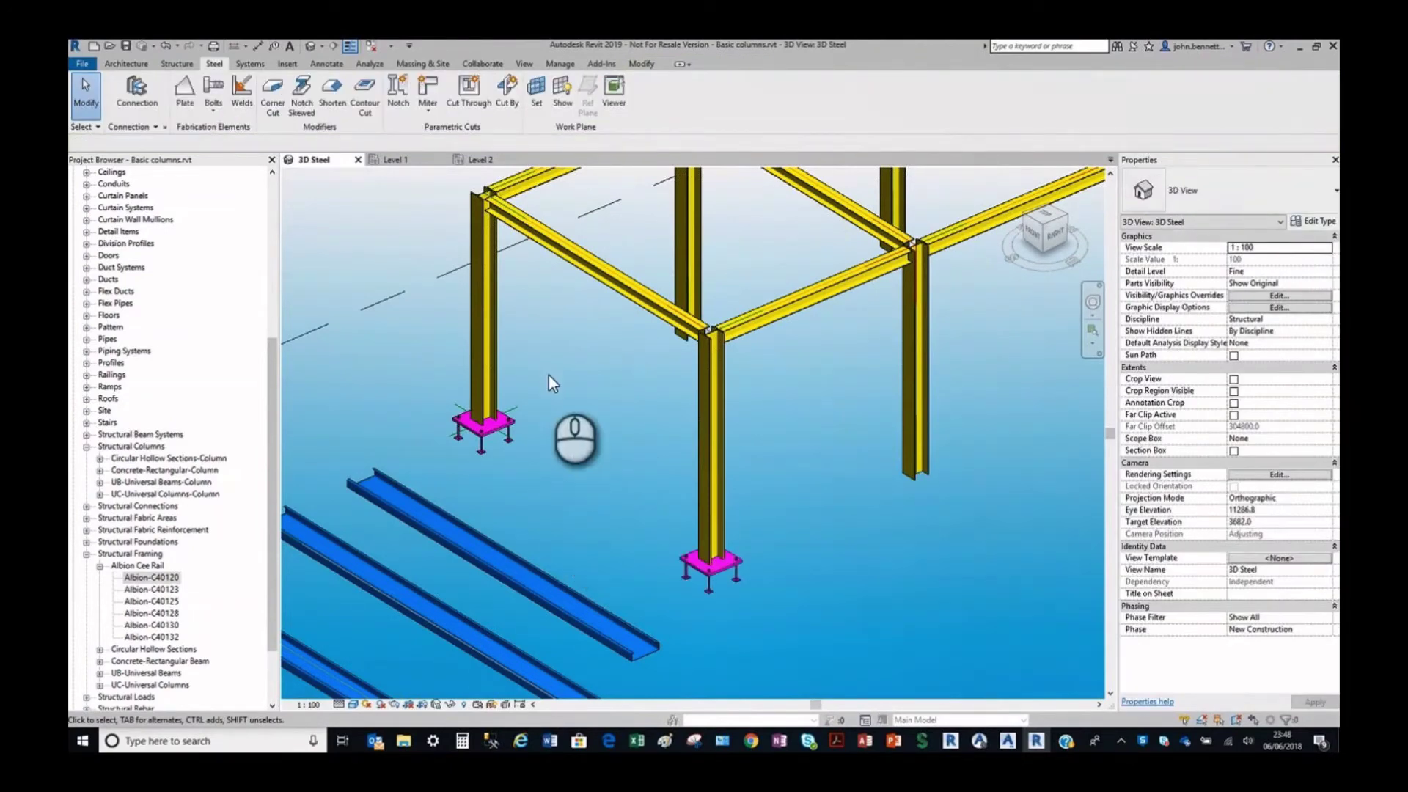
# Start a new structural connection of type Single side end plate, searching the types for "single side".
pyautogui.scroll(-2, 557, 410)
pyautogui.scroll(5, 543, 315)
pyautogui.scroll(4, 541, 325)
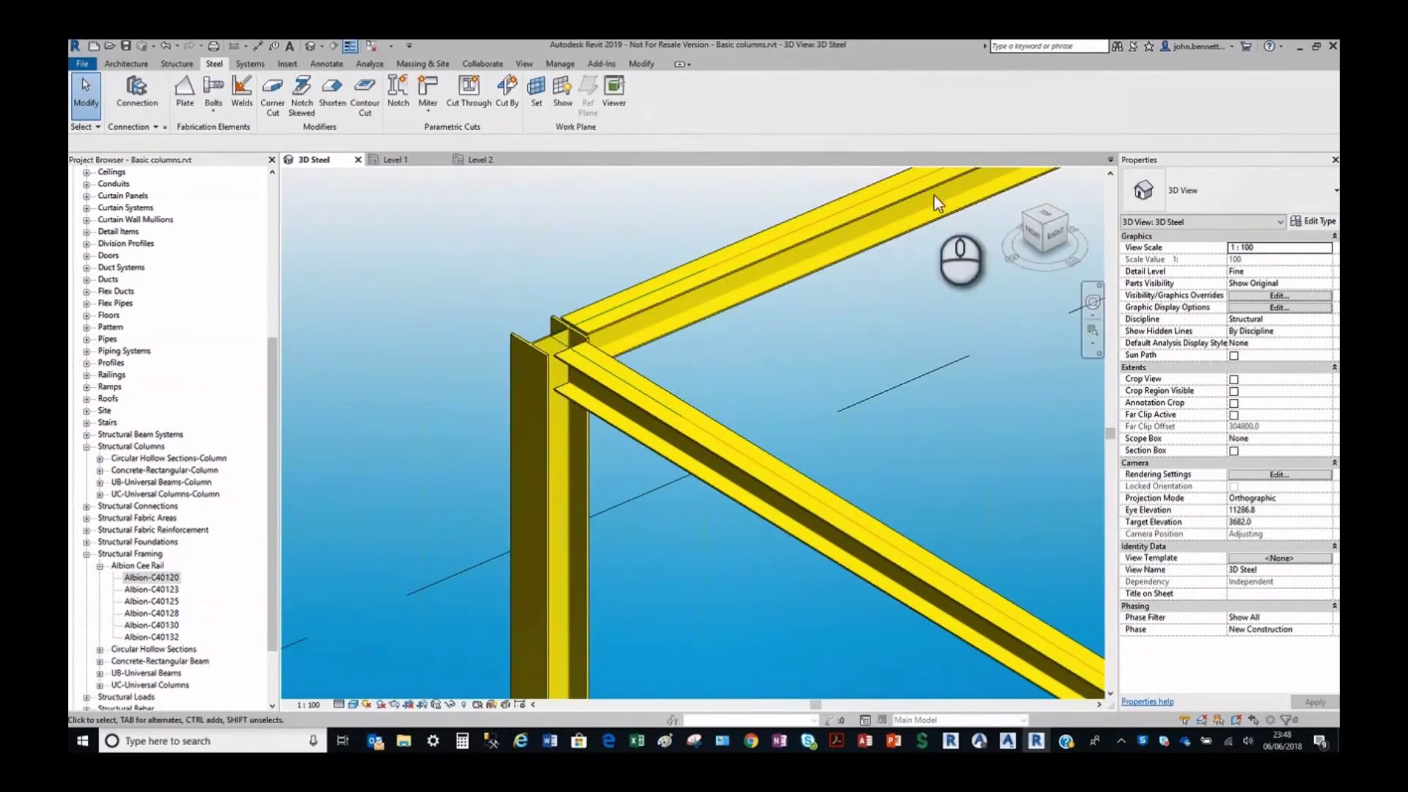
pyautogui.click(136, 91)
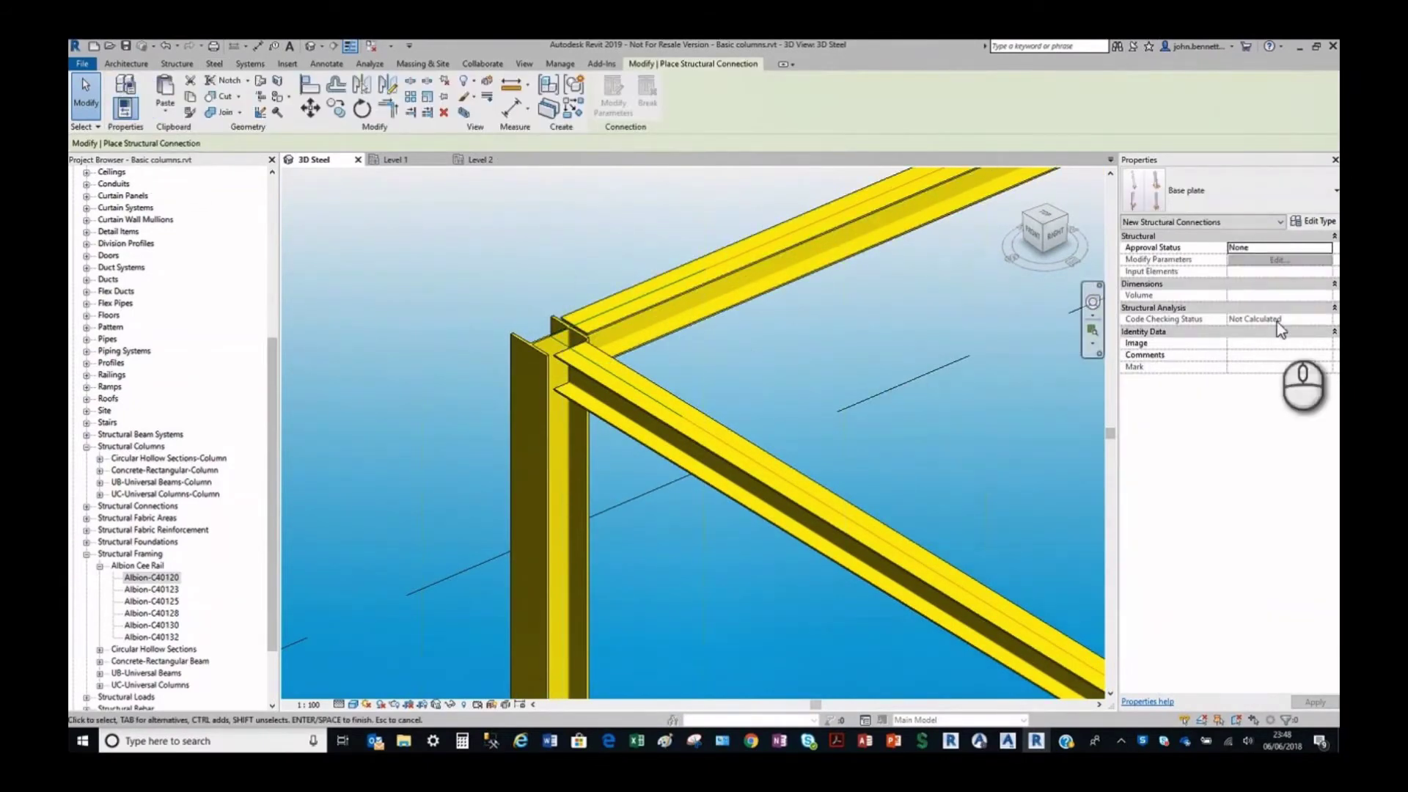
pyautogui.click(1332, 192)
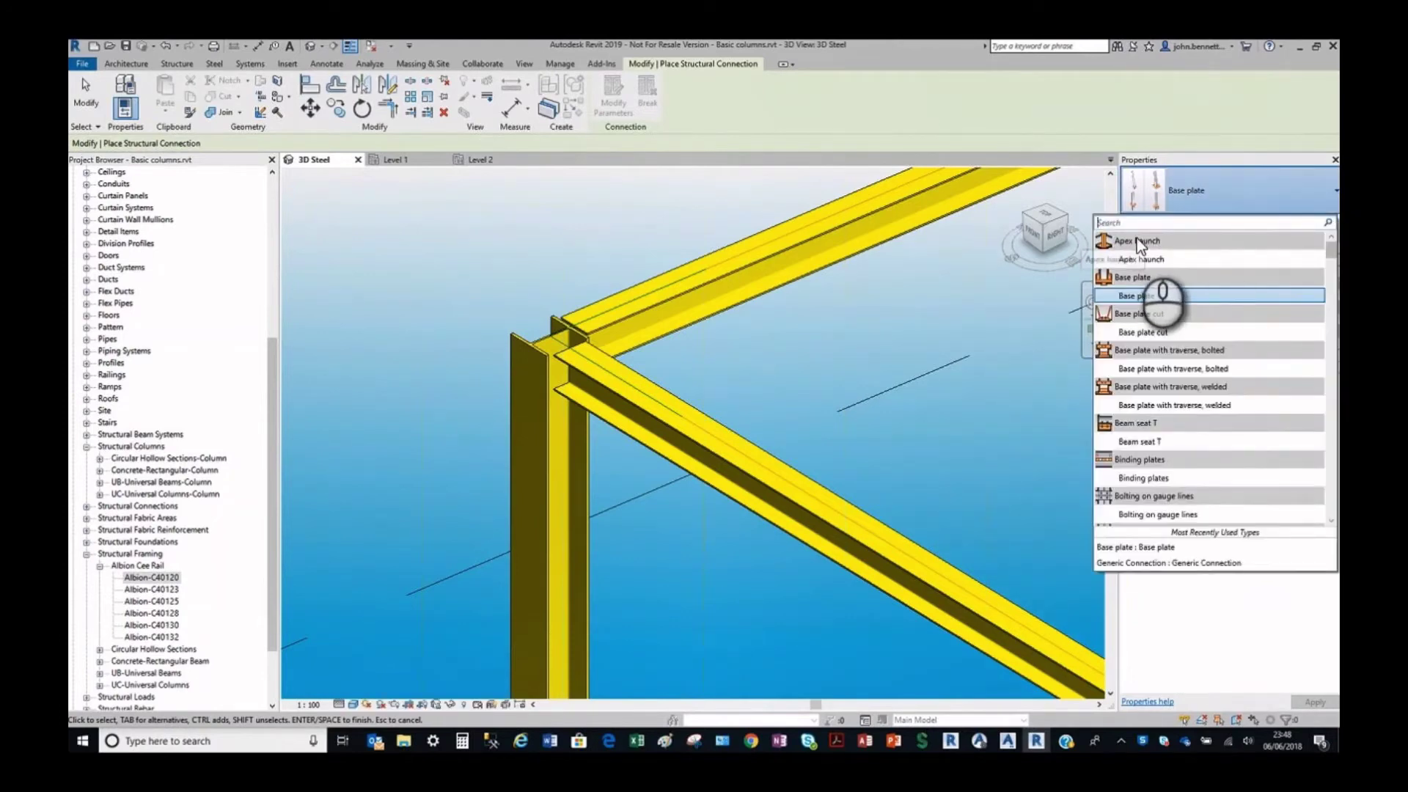
pyautogui.write('single')
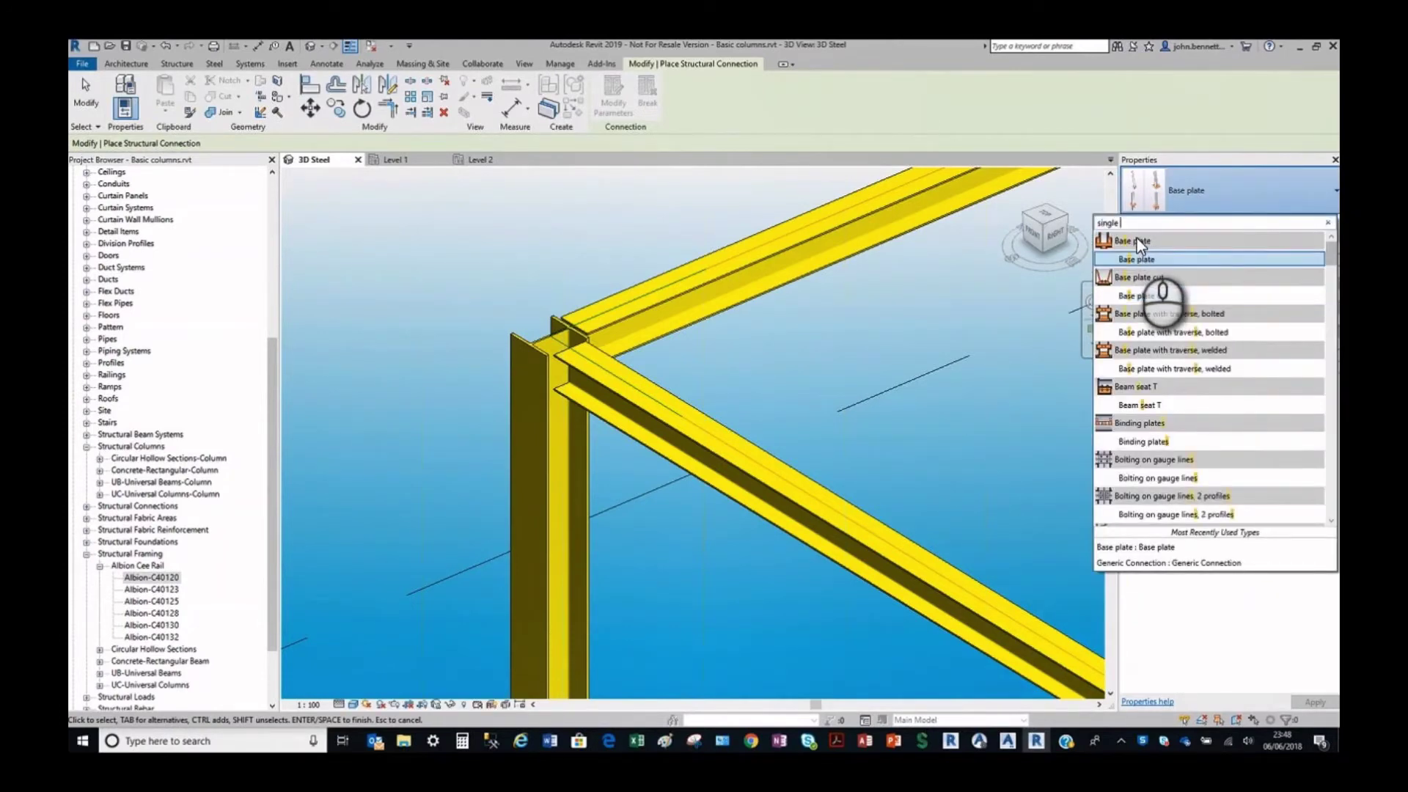
pyautogui.write(' sid')
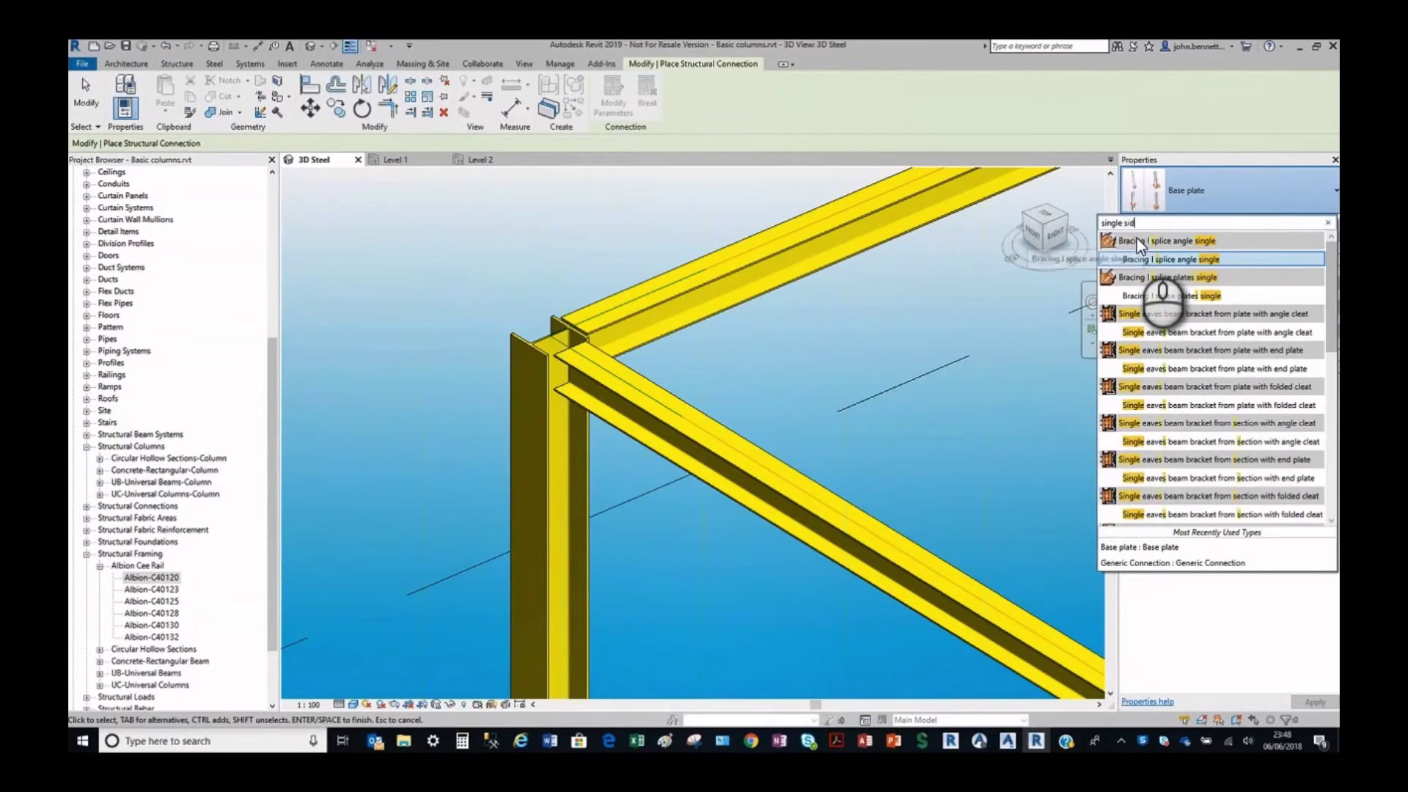
pyautogui.write('e')
pyautogui.click(1160, 263)
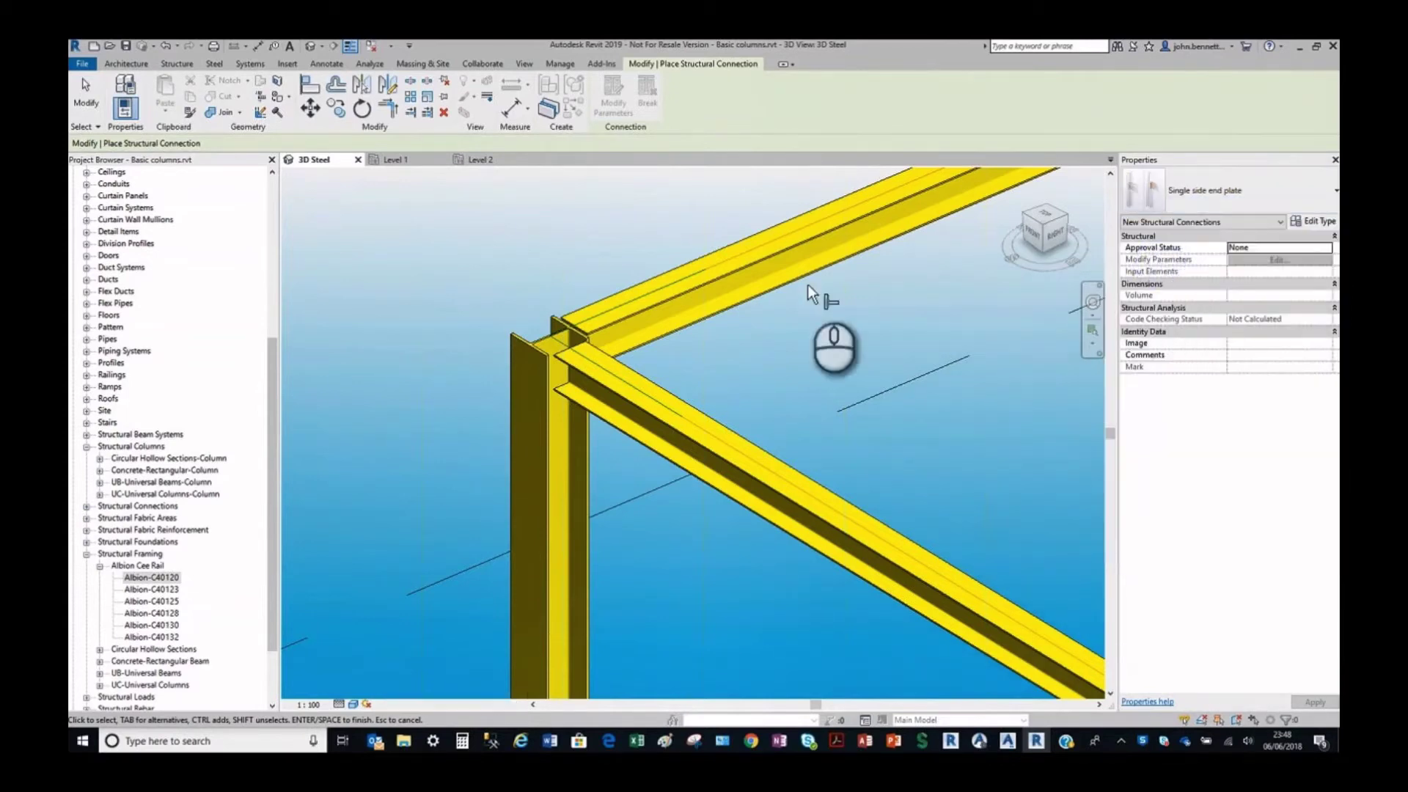
# Place the single side end plate connection between the UC203x203x52 corner column and the UC152x152x23 beam.
pyautogui.click(514, 408)
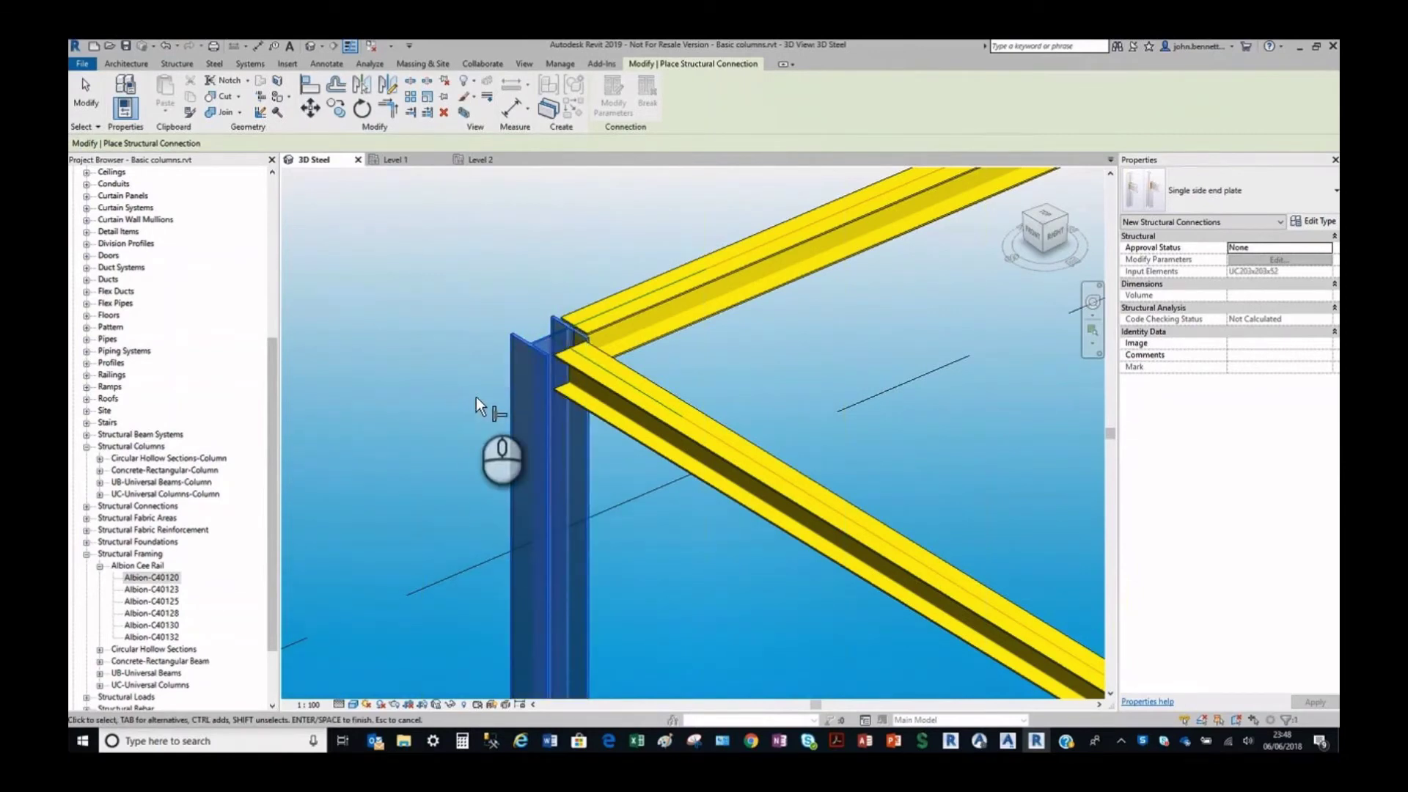
pyautogui.click(631, 377)
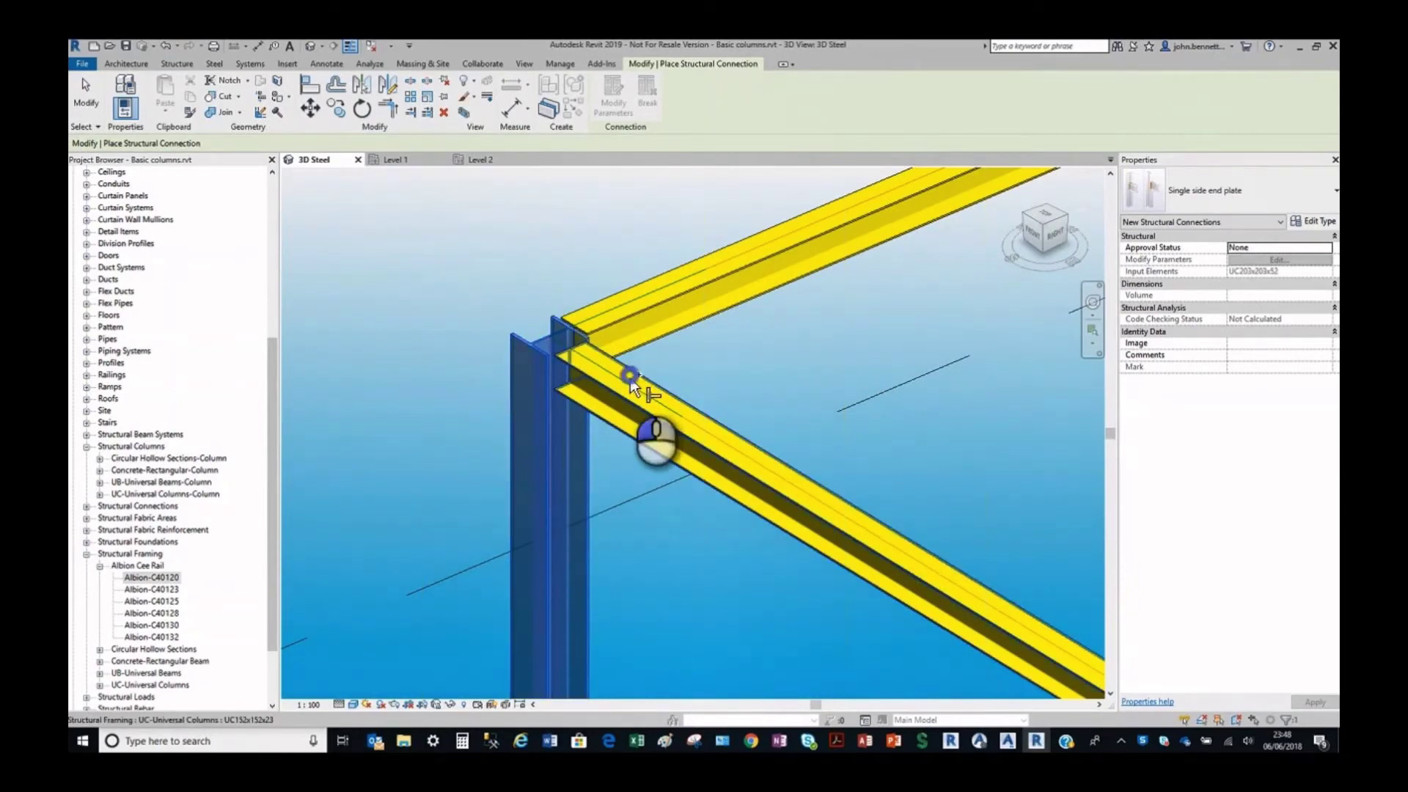
pyautogui.rightClick(438, 303)
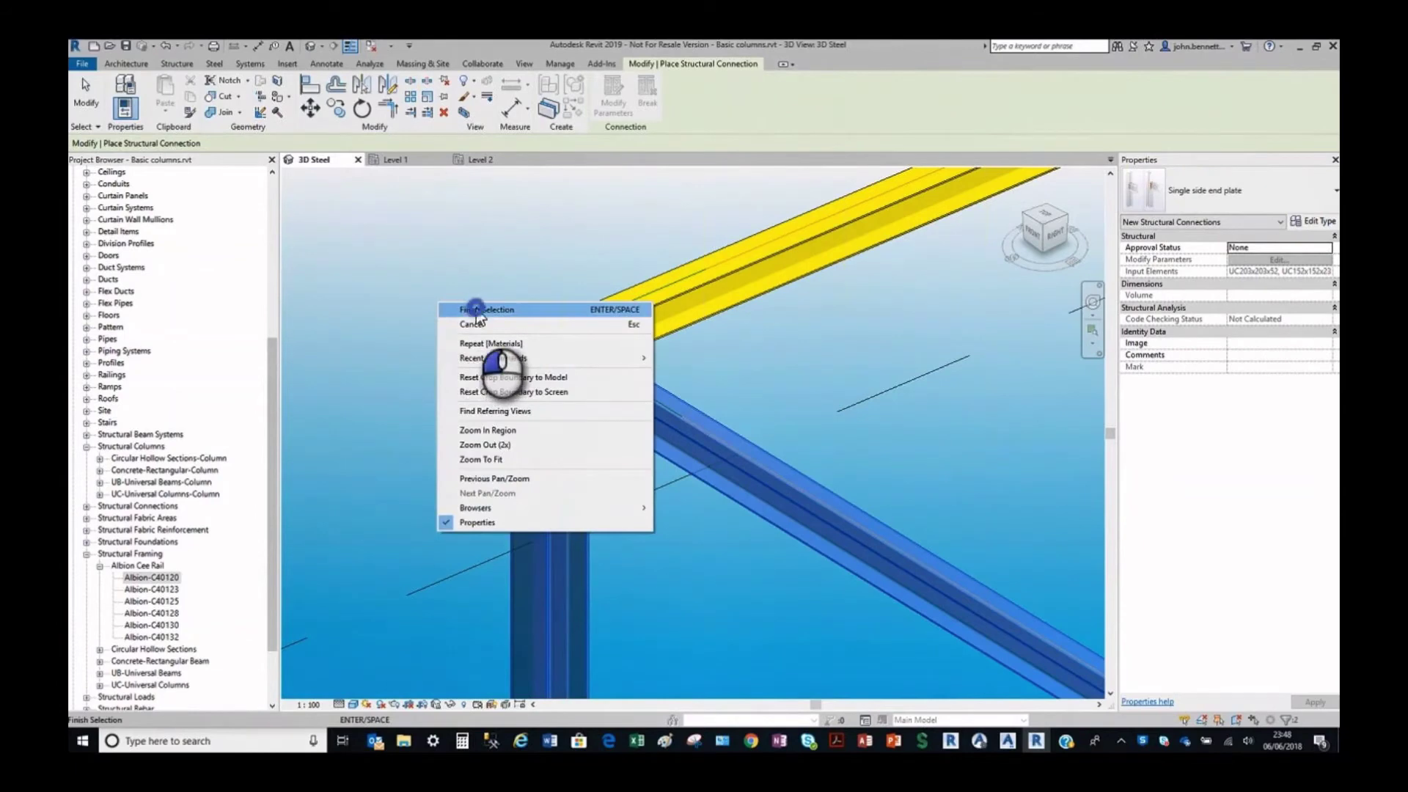
pyautogui.click(469, 310)
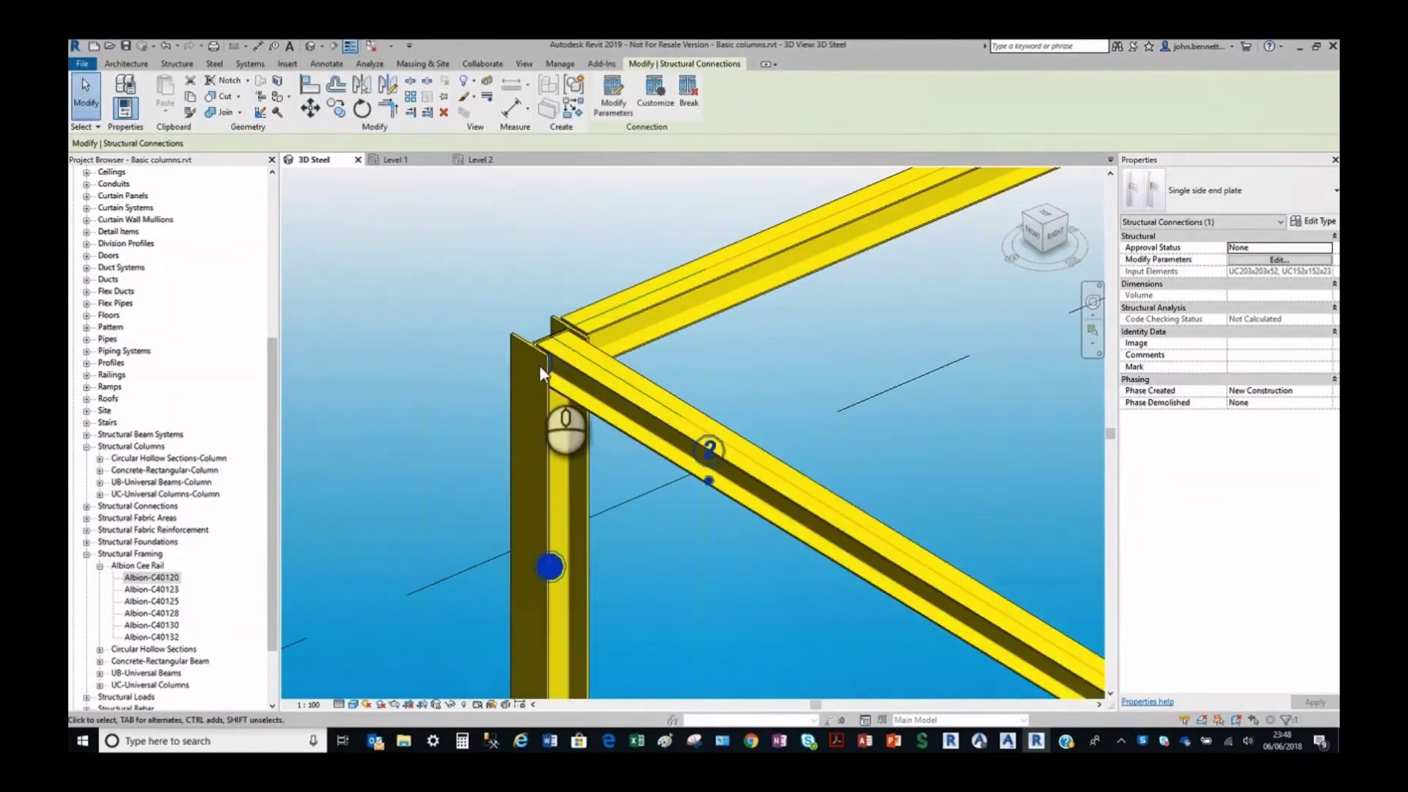
# Open the new end plate connection's parameters and set the end plate's erection tolerance to 1.
pyautogui.scroll(2, 542, 367)
pyautogui.keyDown('shift'); pyautogui.moveTo(577, 394); pyautogui.dragTo(532, 316, button='middle'); pyautogui.keyUp('shift')
pyautogui.click(613, 99)
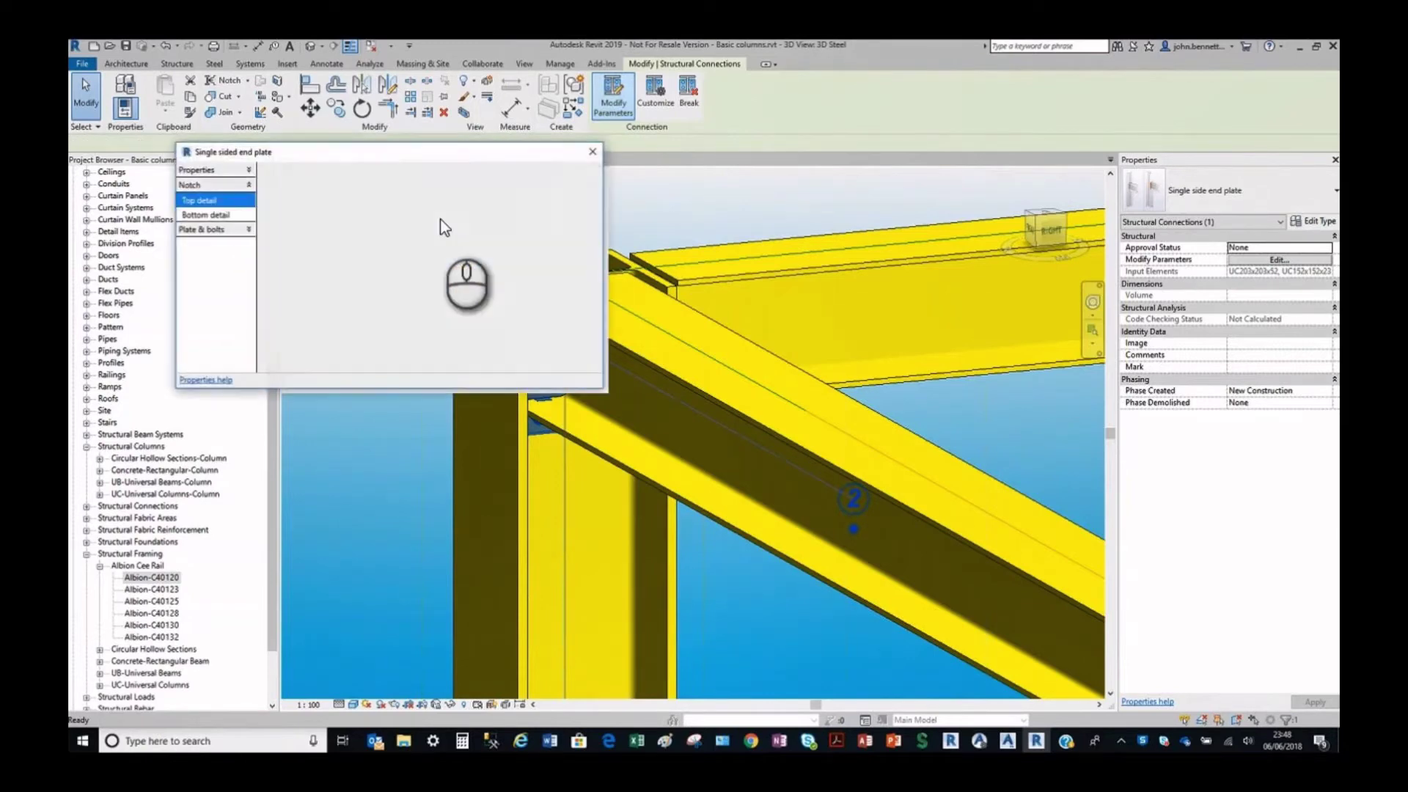
pyautogui.moveTo(447, 153); pyautogui.dragTo(942, 204)
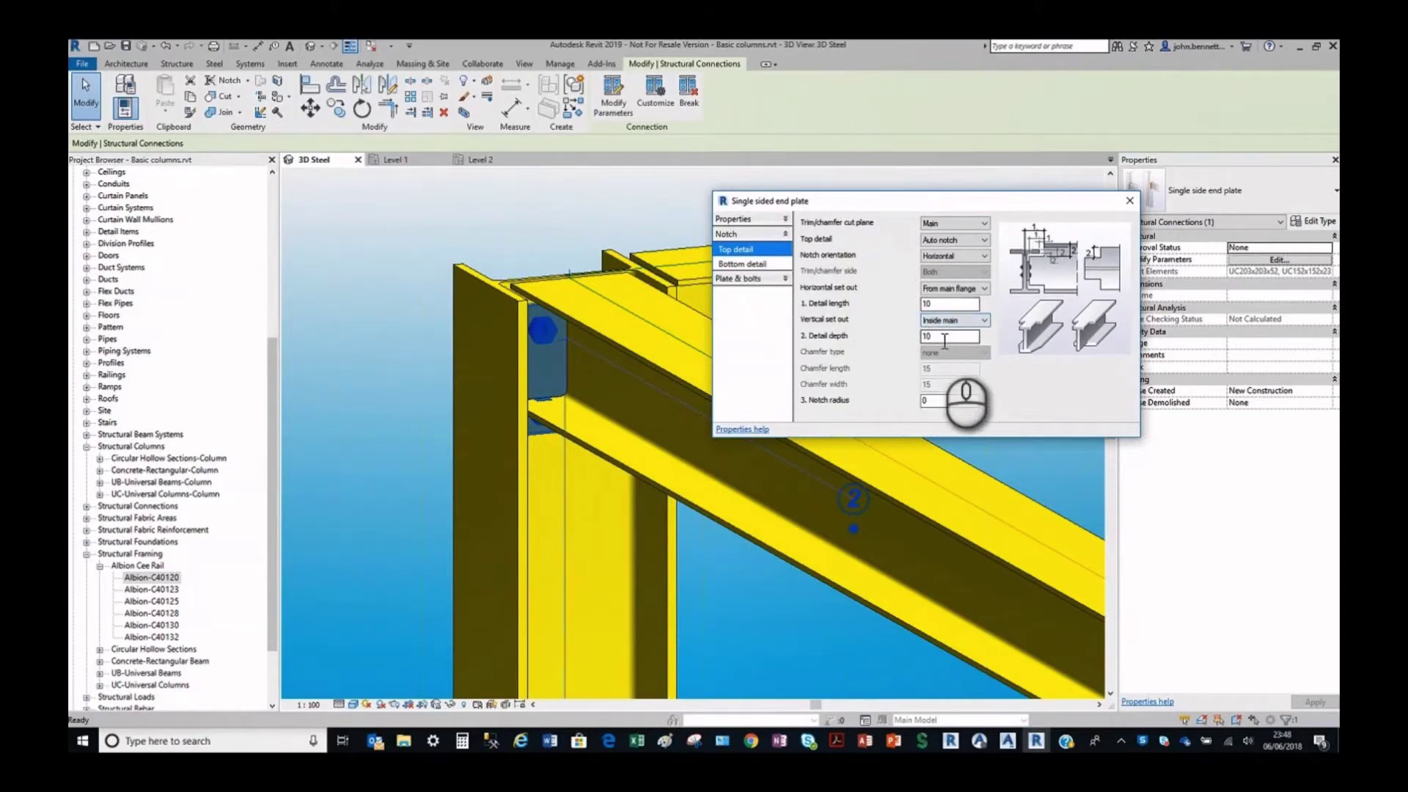
pyautogui.click(742, 278)
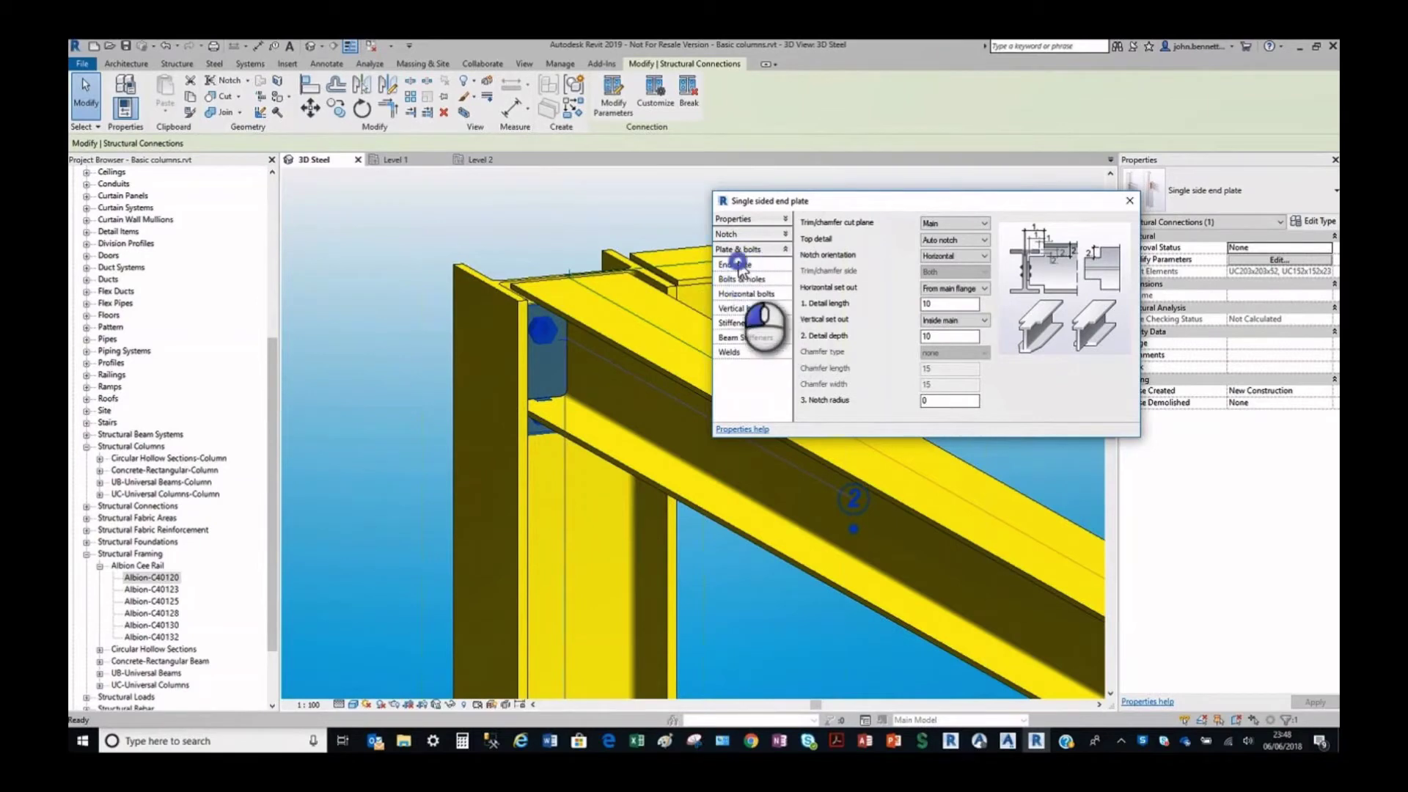
pyautogui.click(738, 264)
pyautogui.click(929, 238)
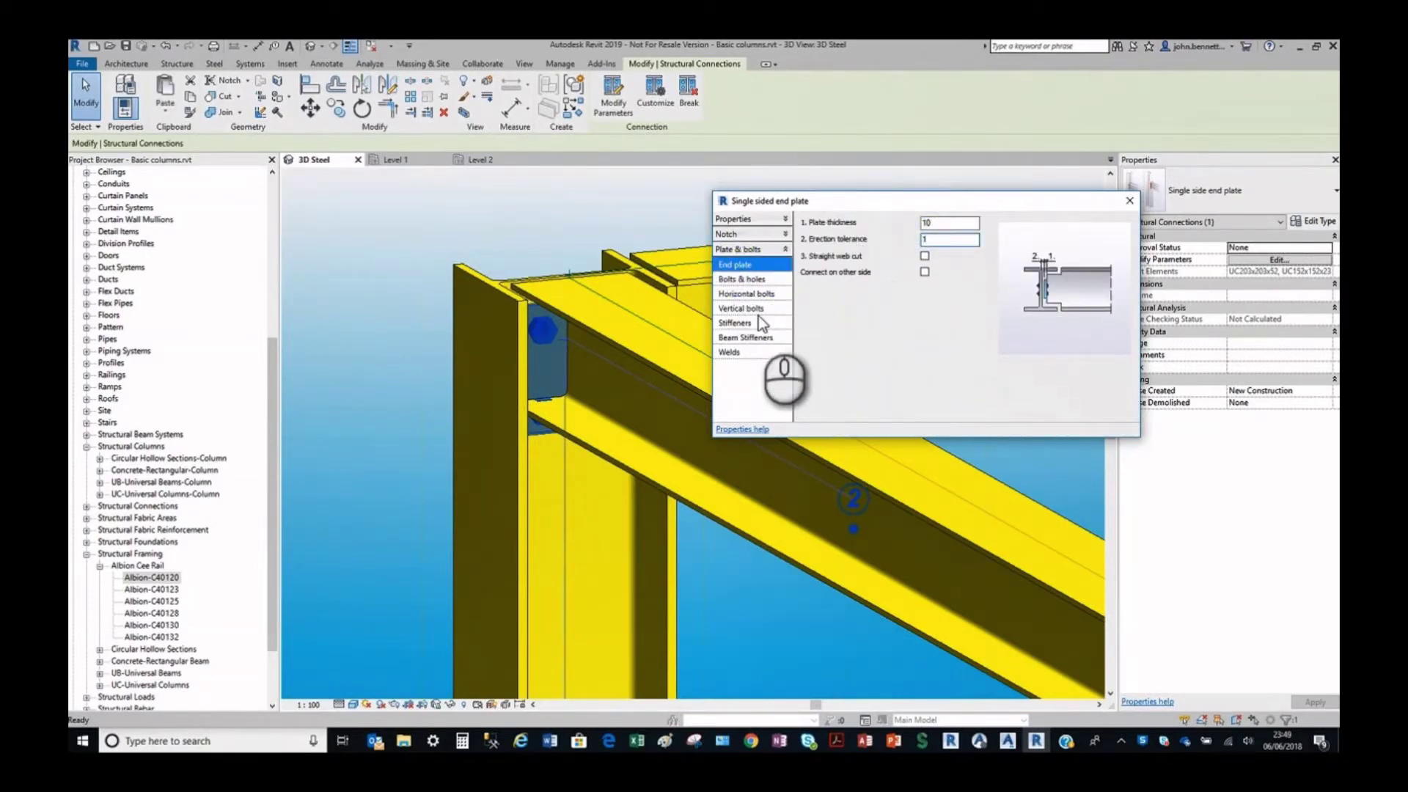
# Set the connection's bolt type to SET and the horizontal bolts' centre distance to 70.
pyautogui.click(739, 279)
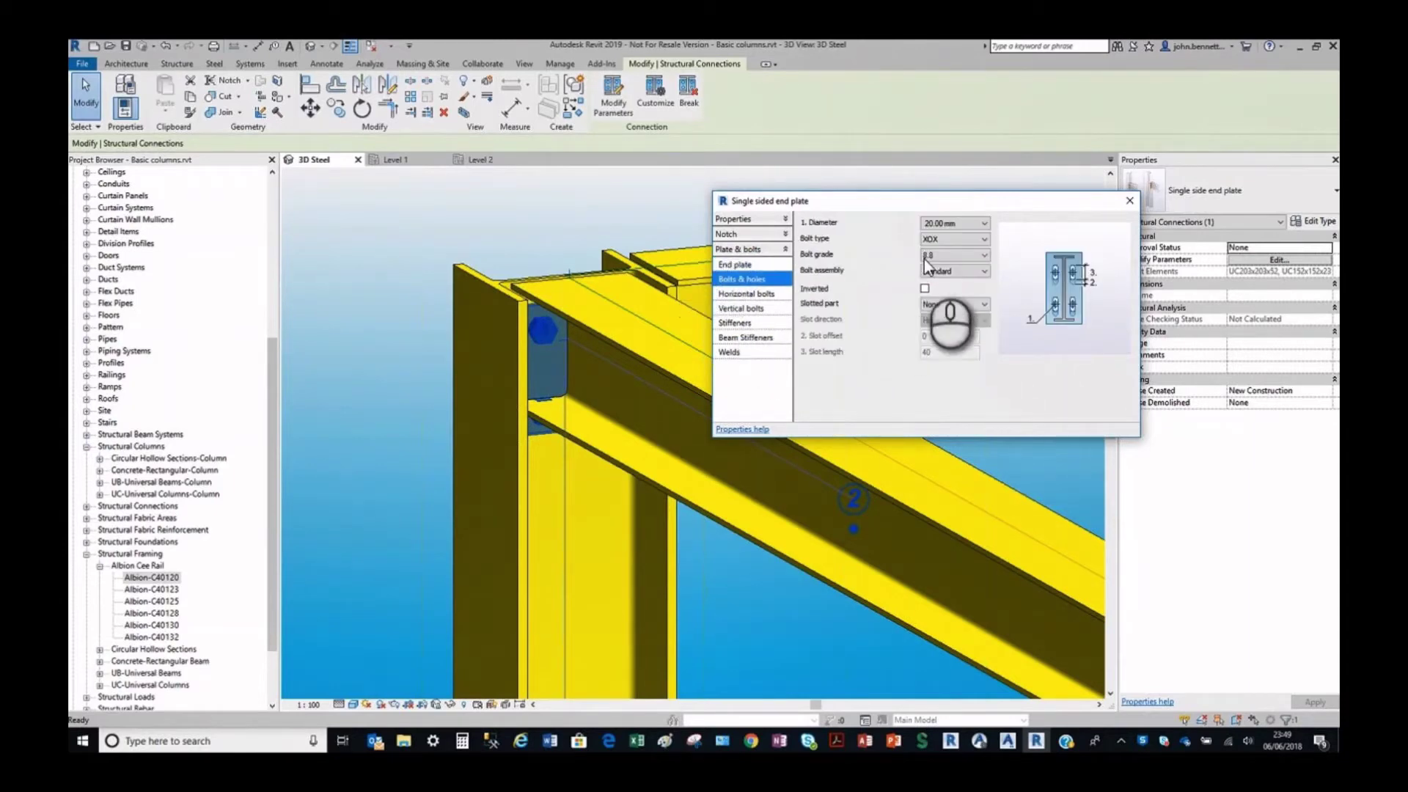
pyautogui.click(981, 239)
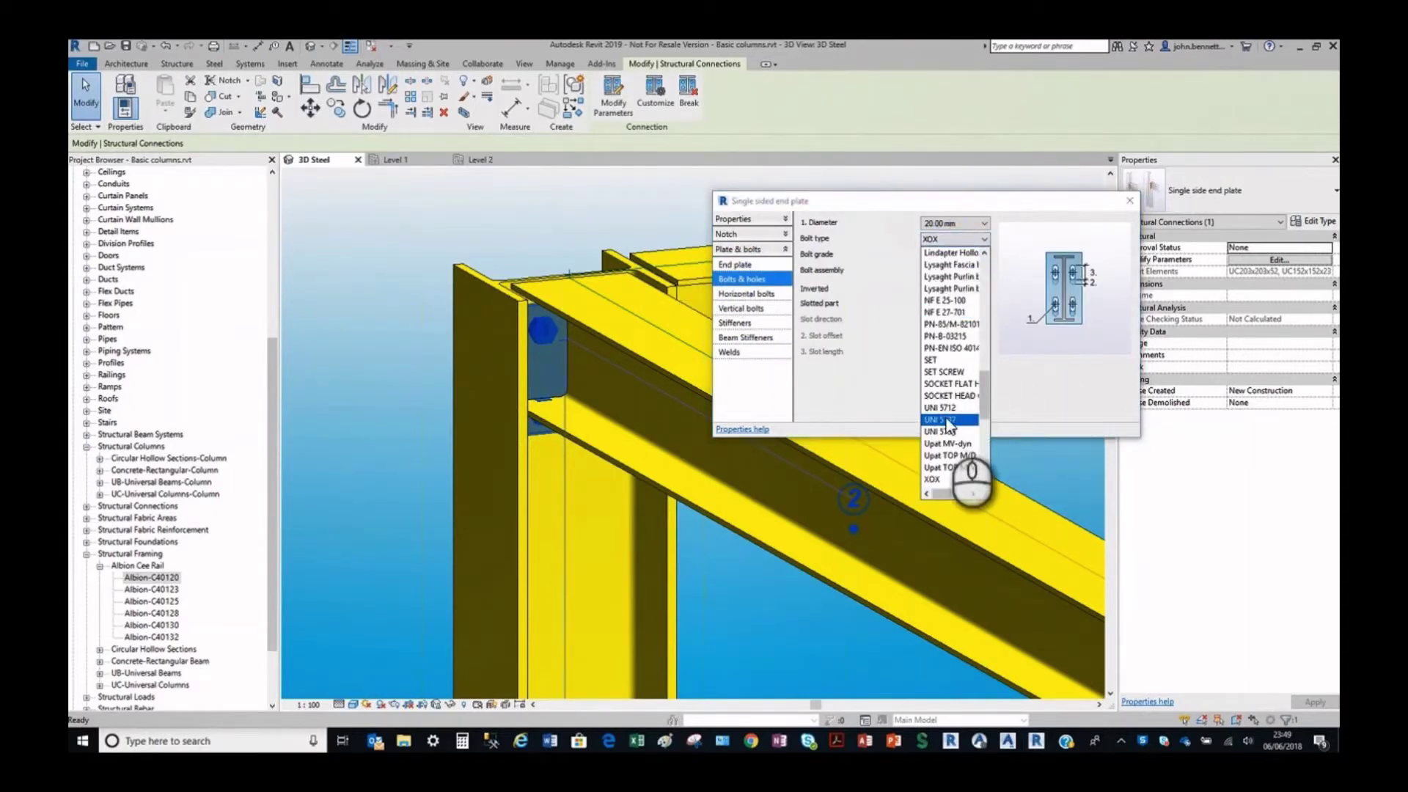
pyautogui.click(935, 360)
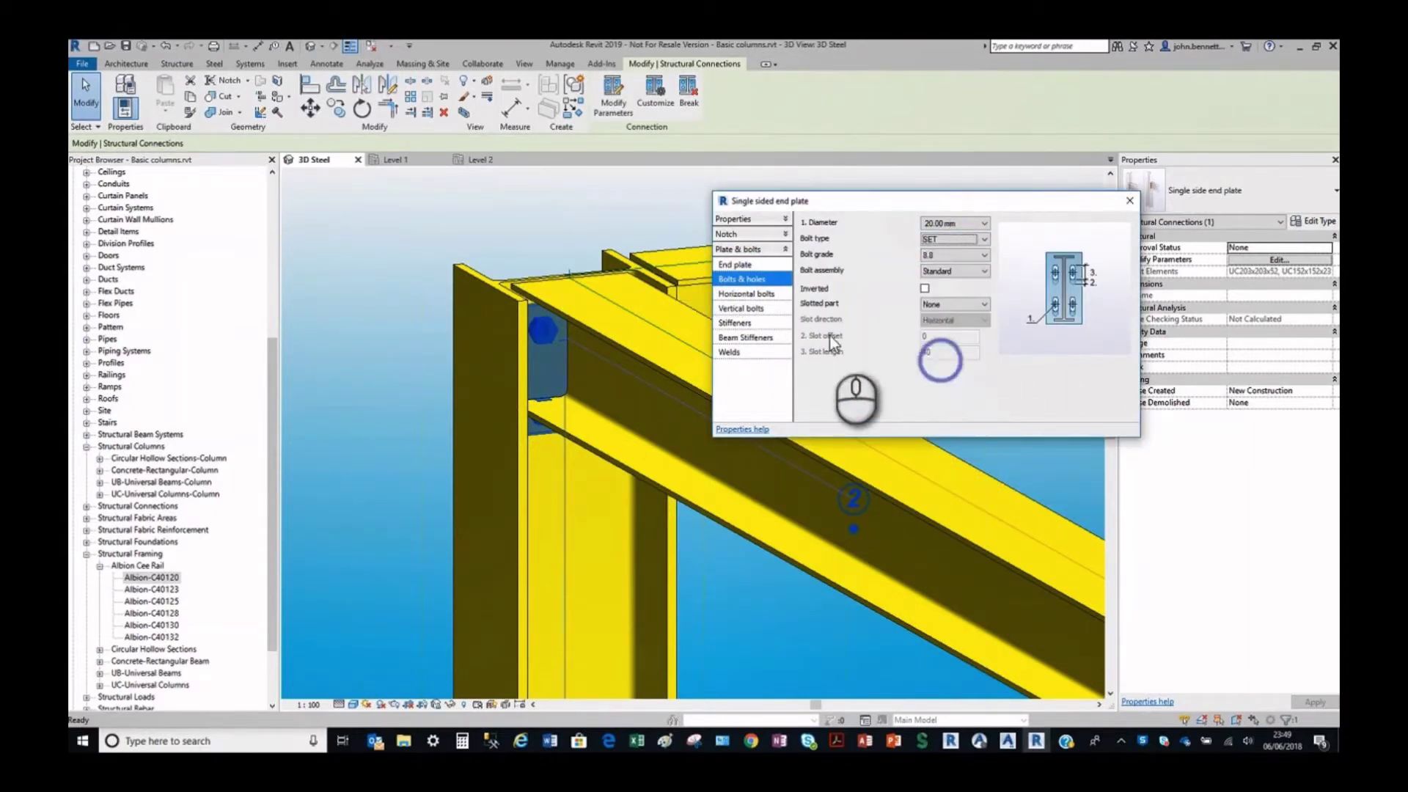
pyautogui.click(744, 293)
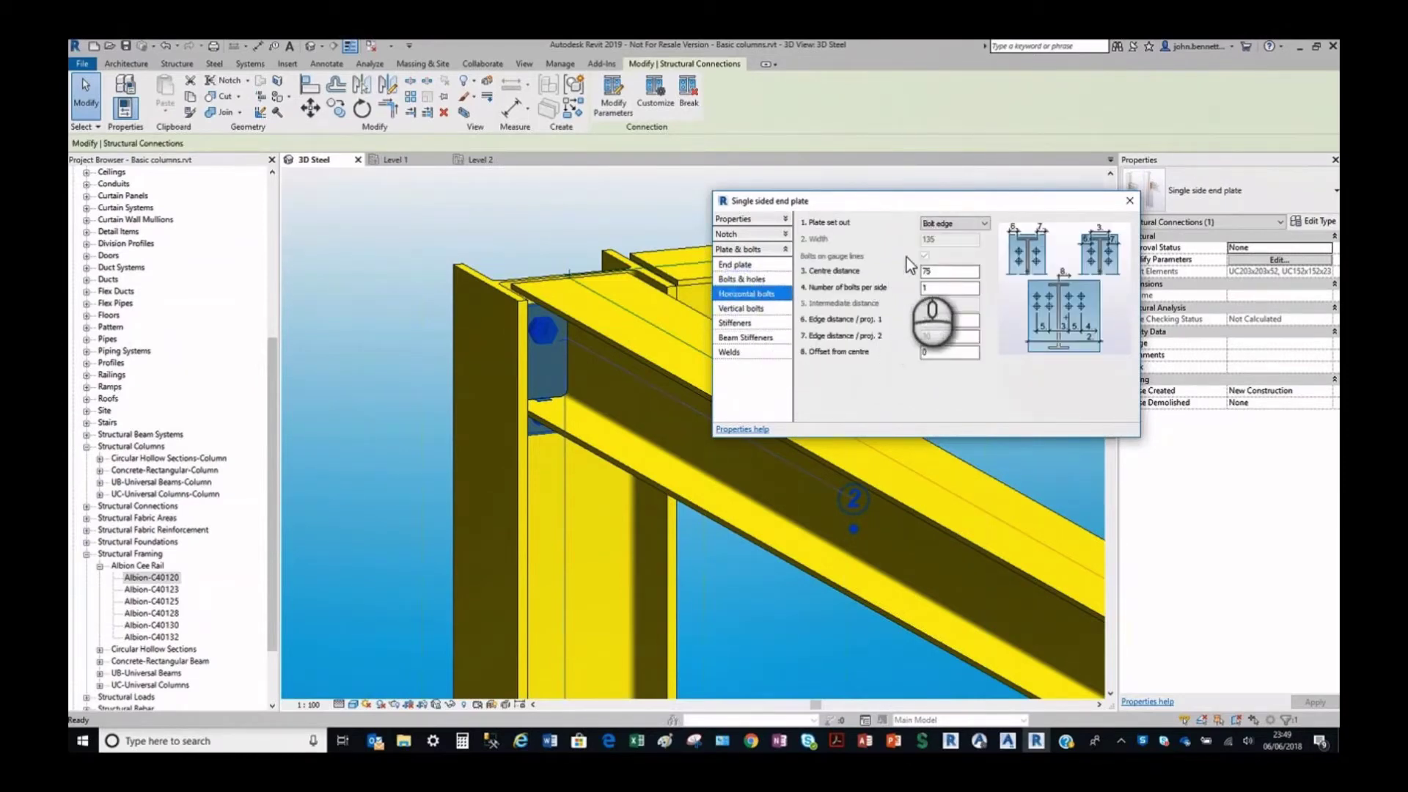
pyautogui.click(946, 270)
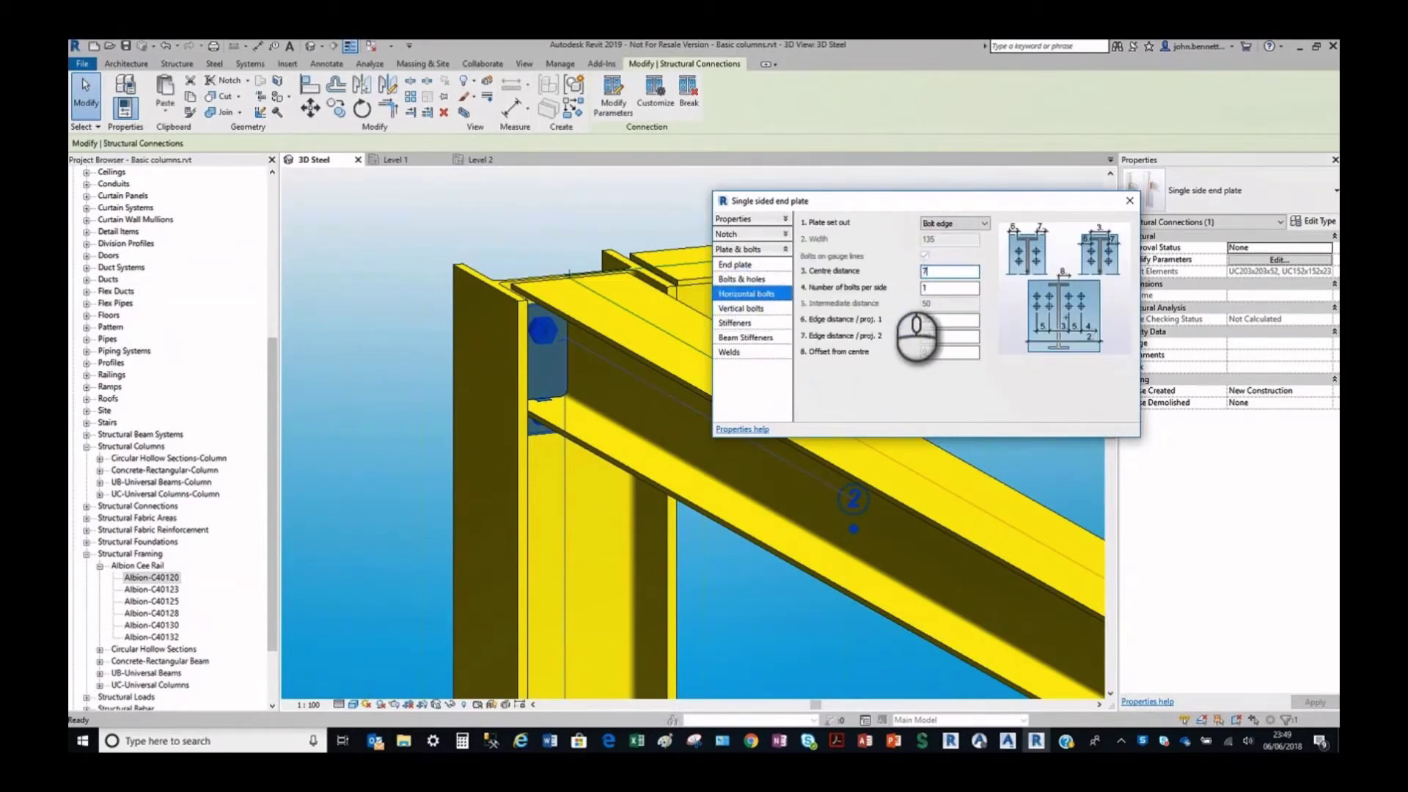
pyautogui.click(940, 319)
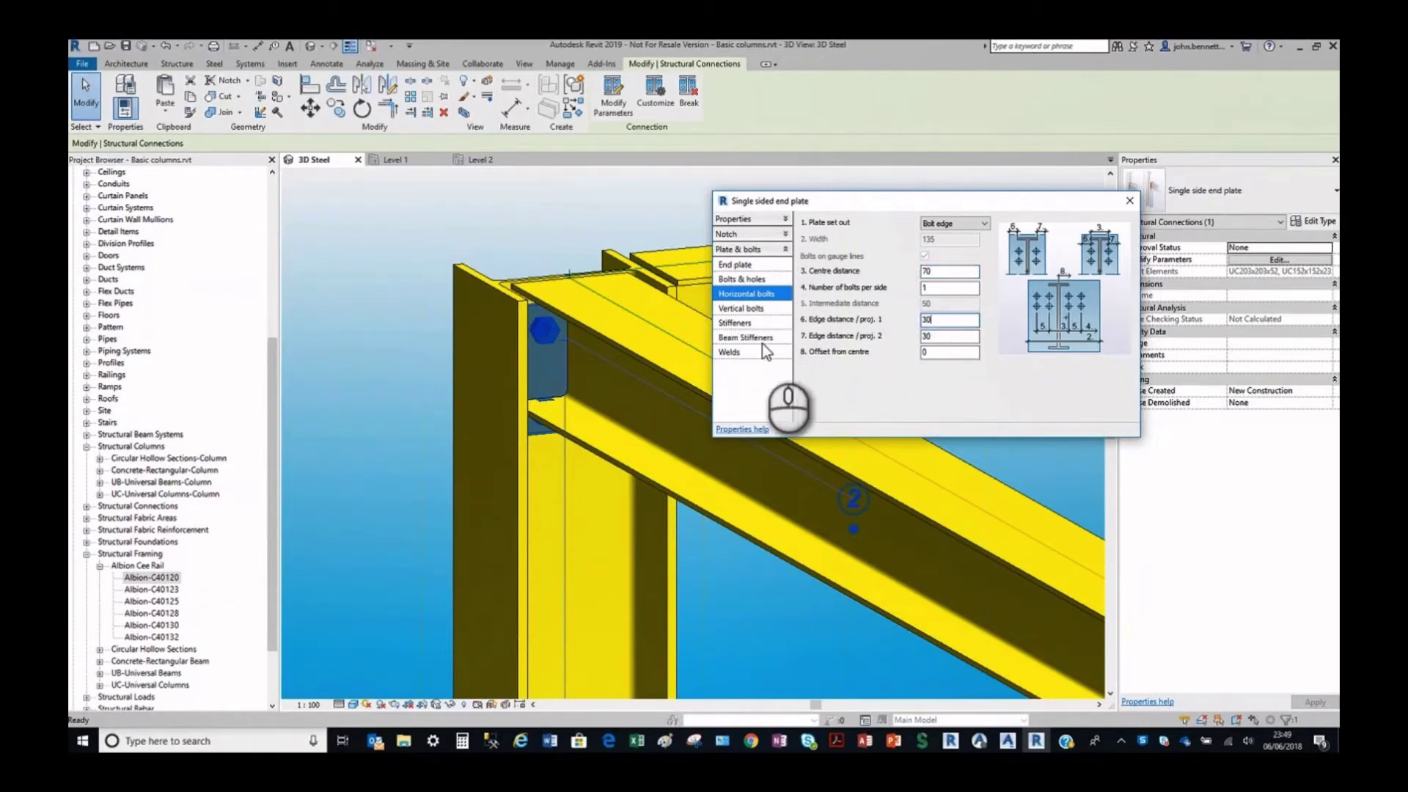
# Set the vertical bolts' set out distance to -6, the group 1 start distance to 35, intermediate distance to 70 and end distance to 35.
pyautogui.click(740, 308)
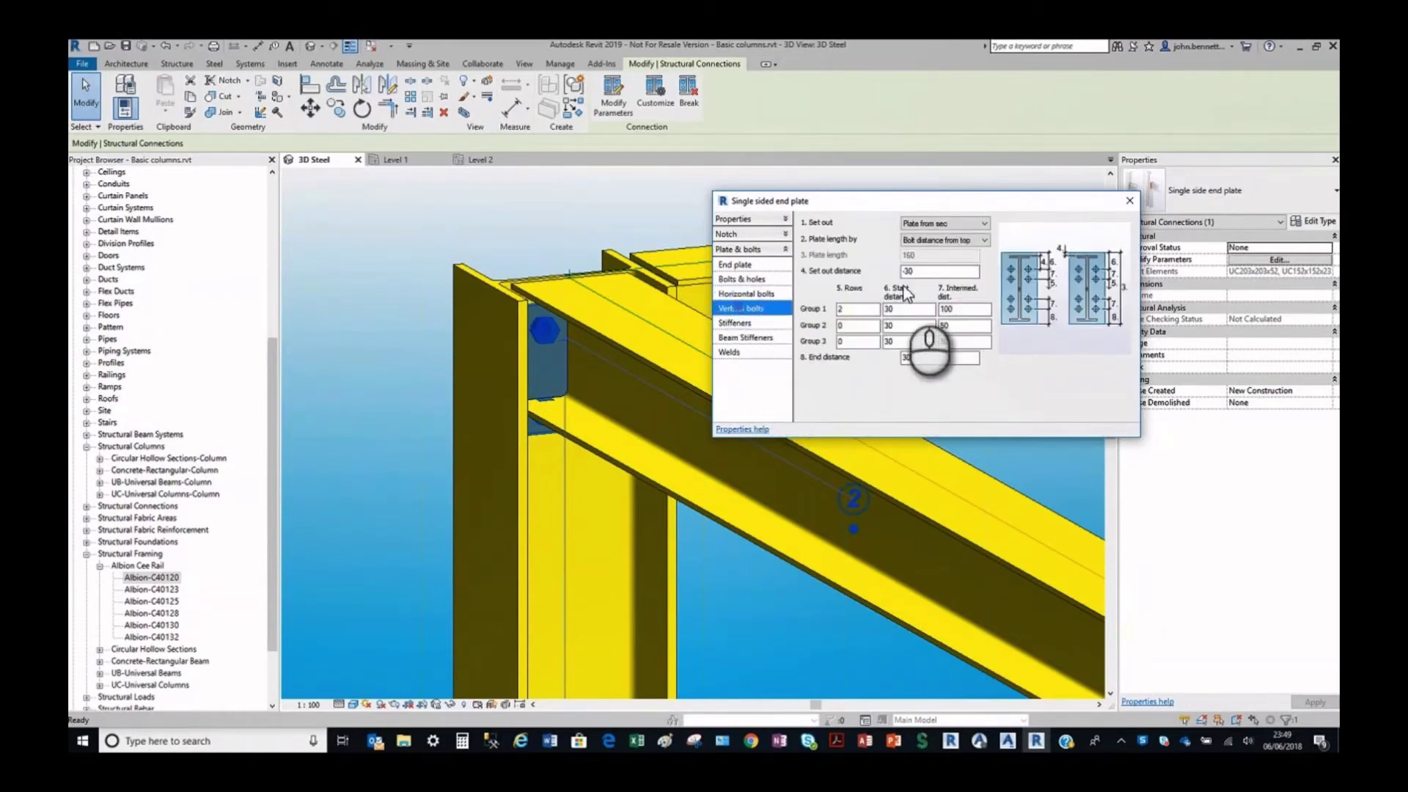
pyautogui.doubleClick(912, 270)
pyautogui.write('40')
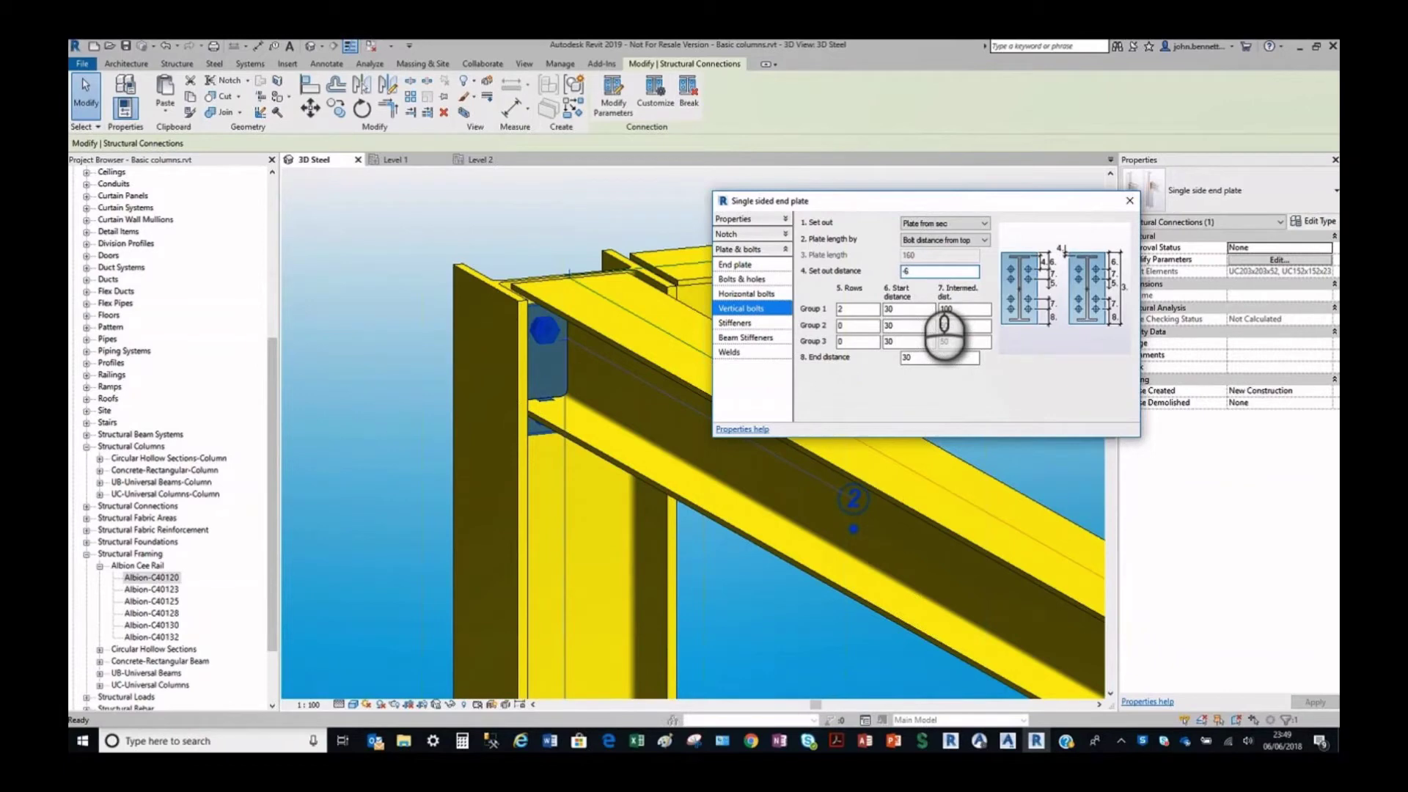
pyautogui.doubleClick(908, 309)
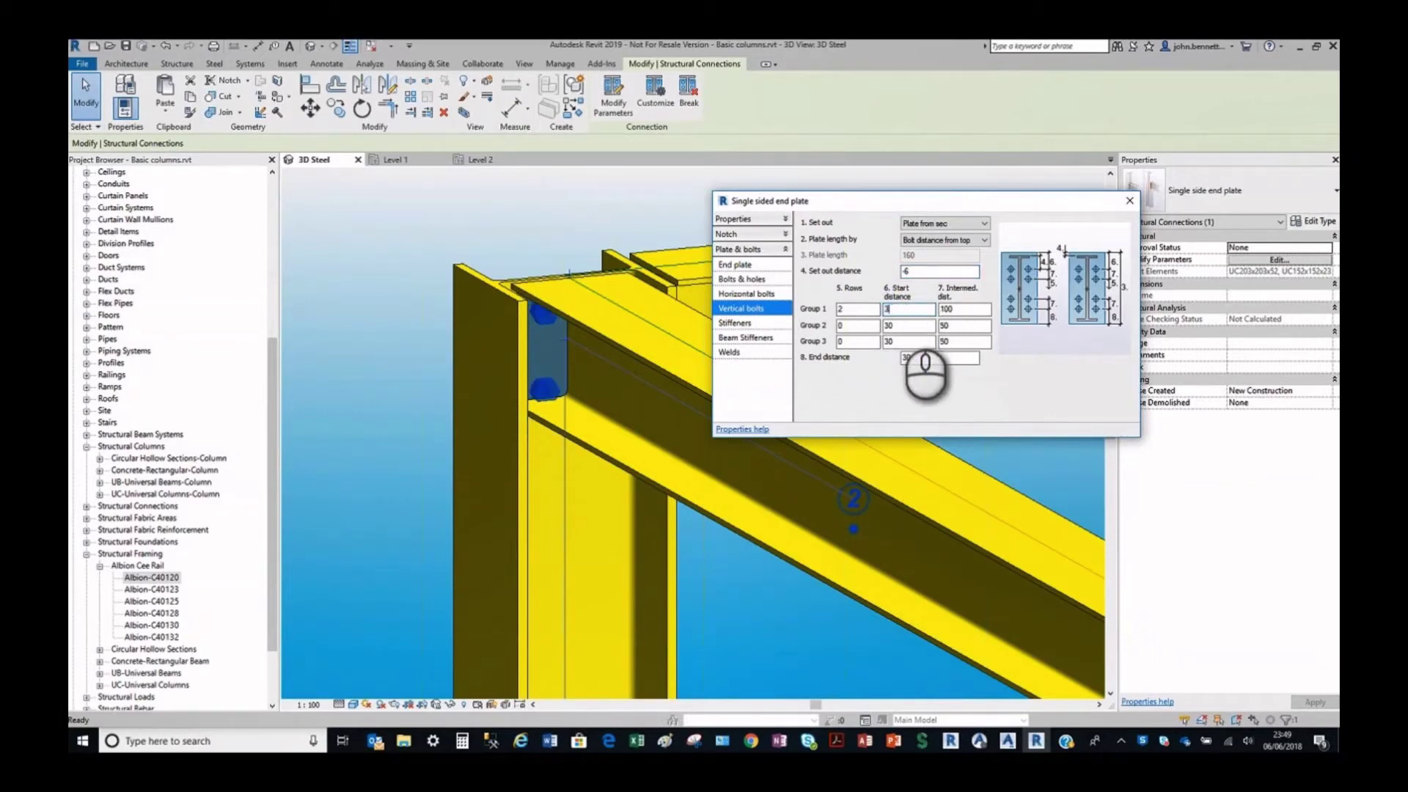
pyautogui.doubleClick(967, 308)
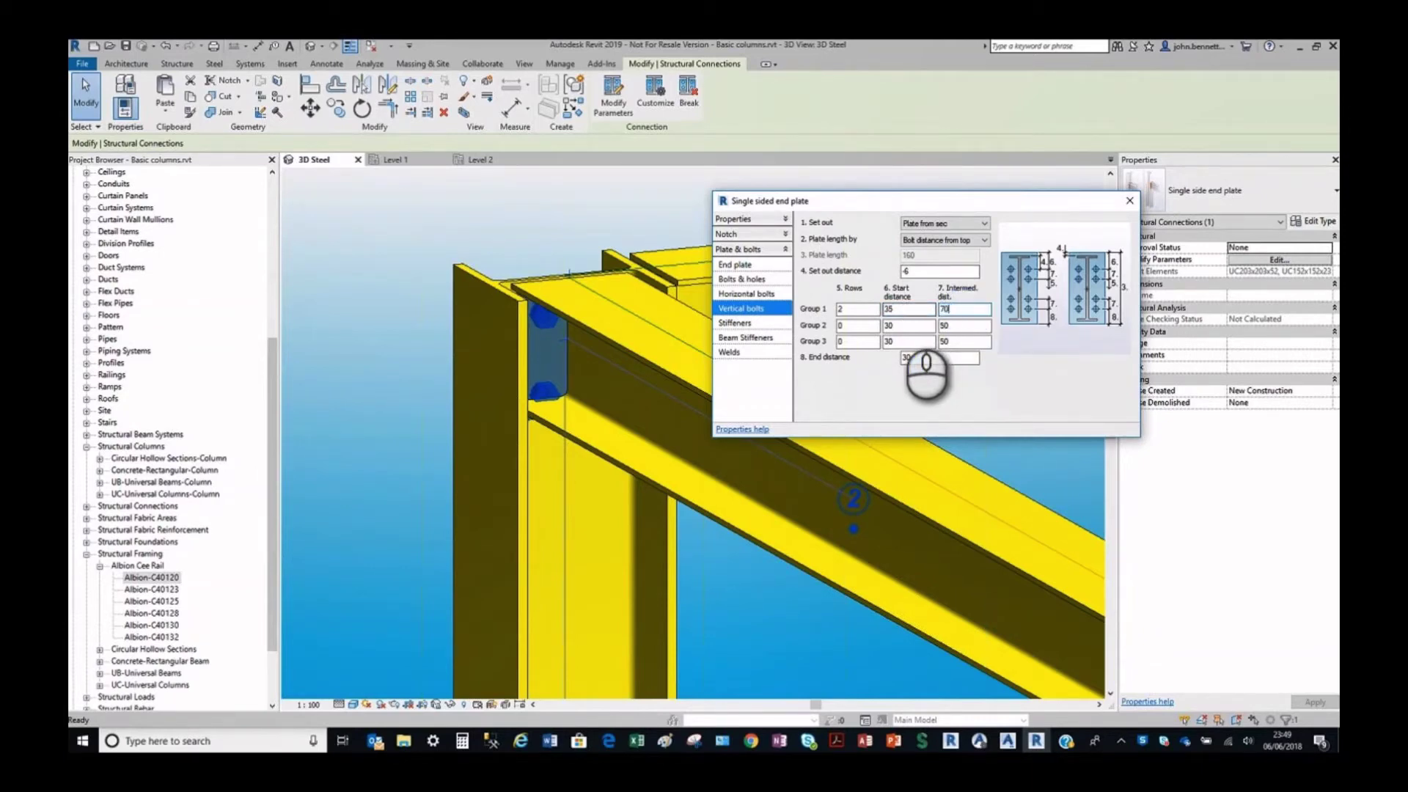
pyautogui.doubleClick(888, 327)
pyautogui.doubleClick(917, 358)
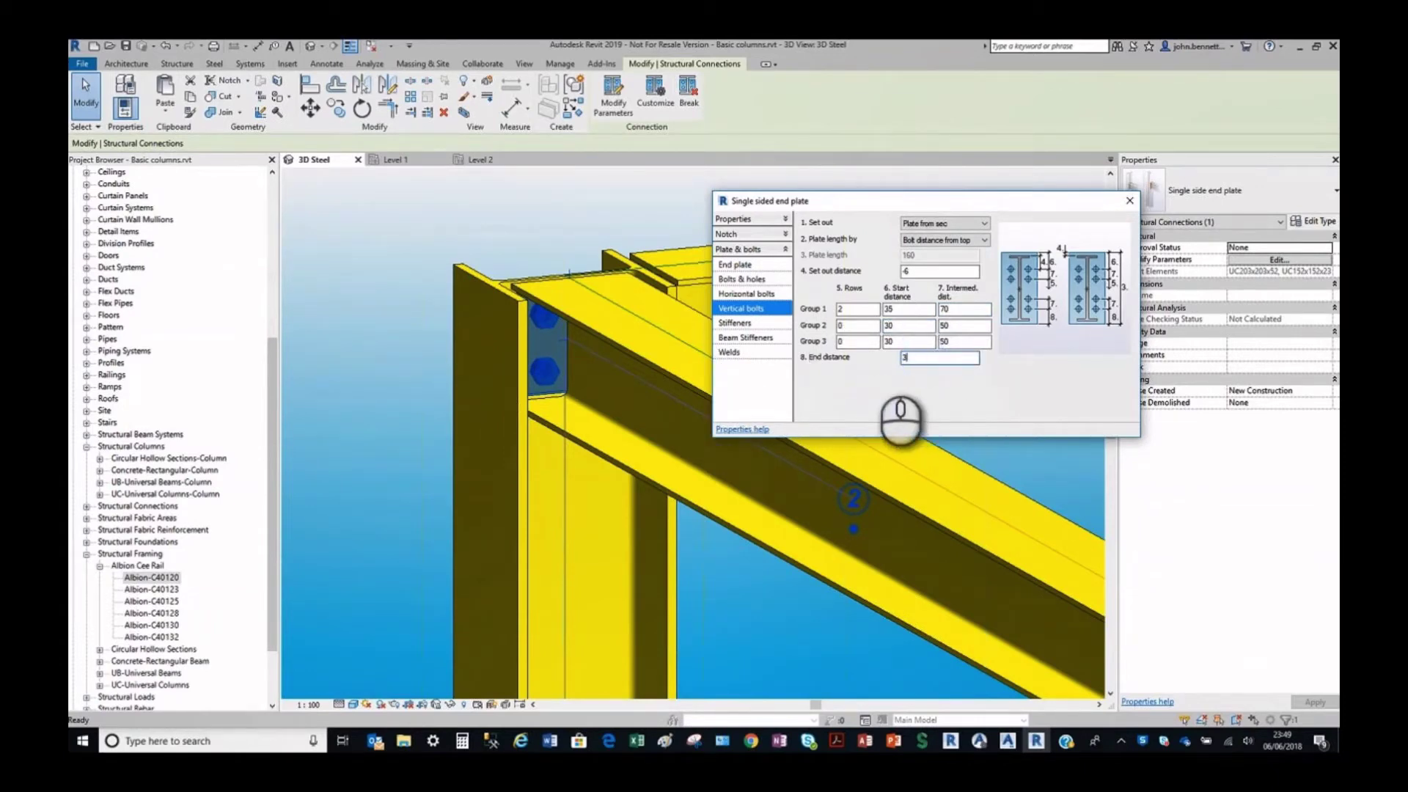
pyautogui.doubleClick(912, 327)
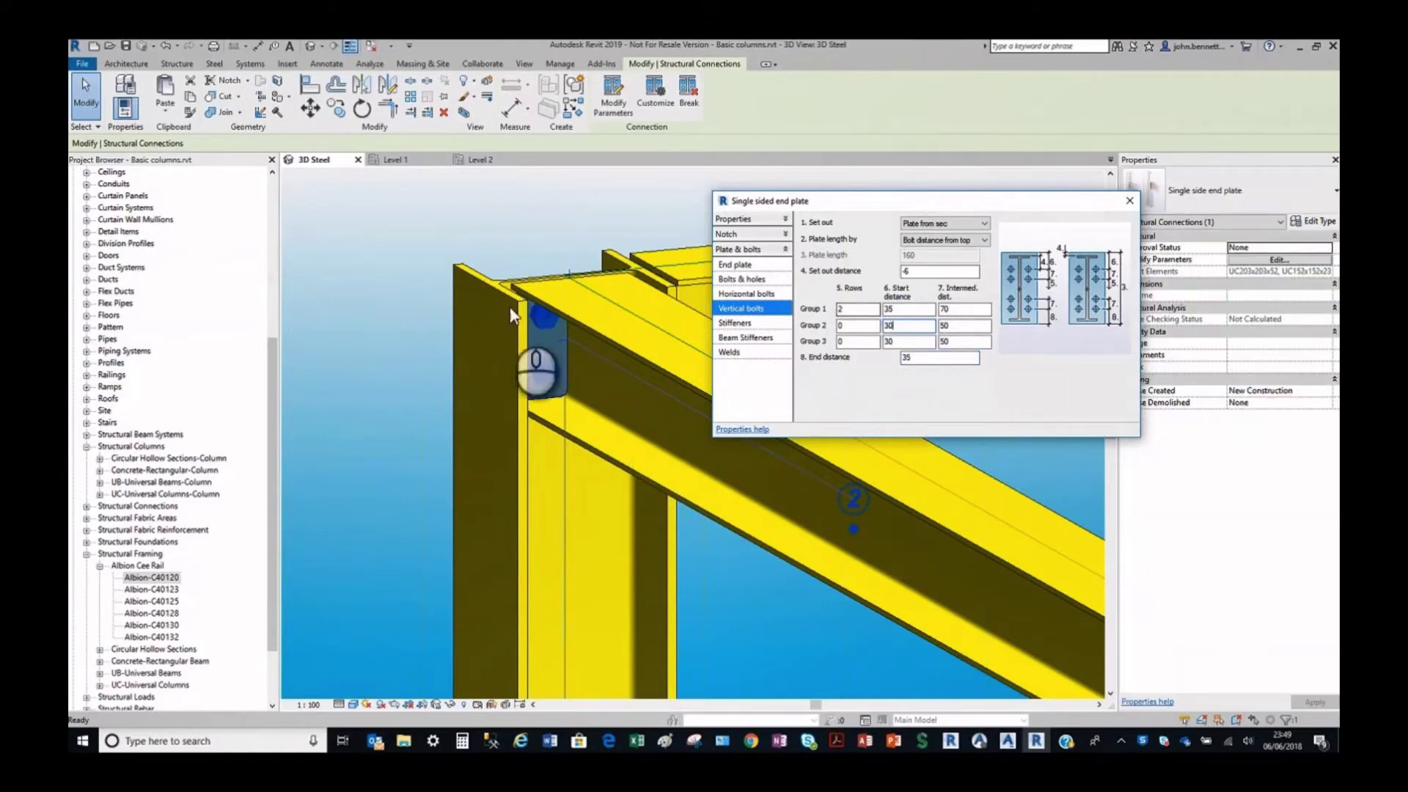
pyautogui.click(1129, 200)
# Examine the whole frame with its base plates and end plate connection, including the connected beam and column.
pyautogui.scroll(-8, 525, 330)
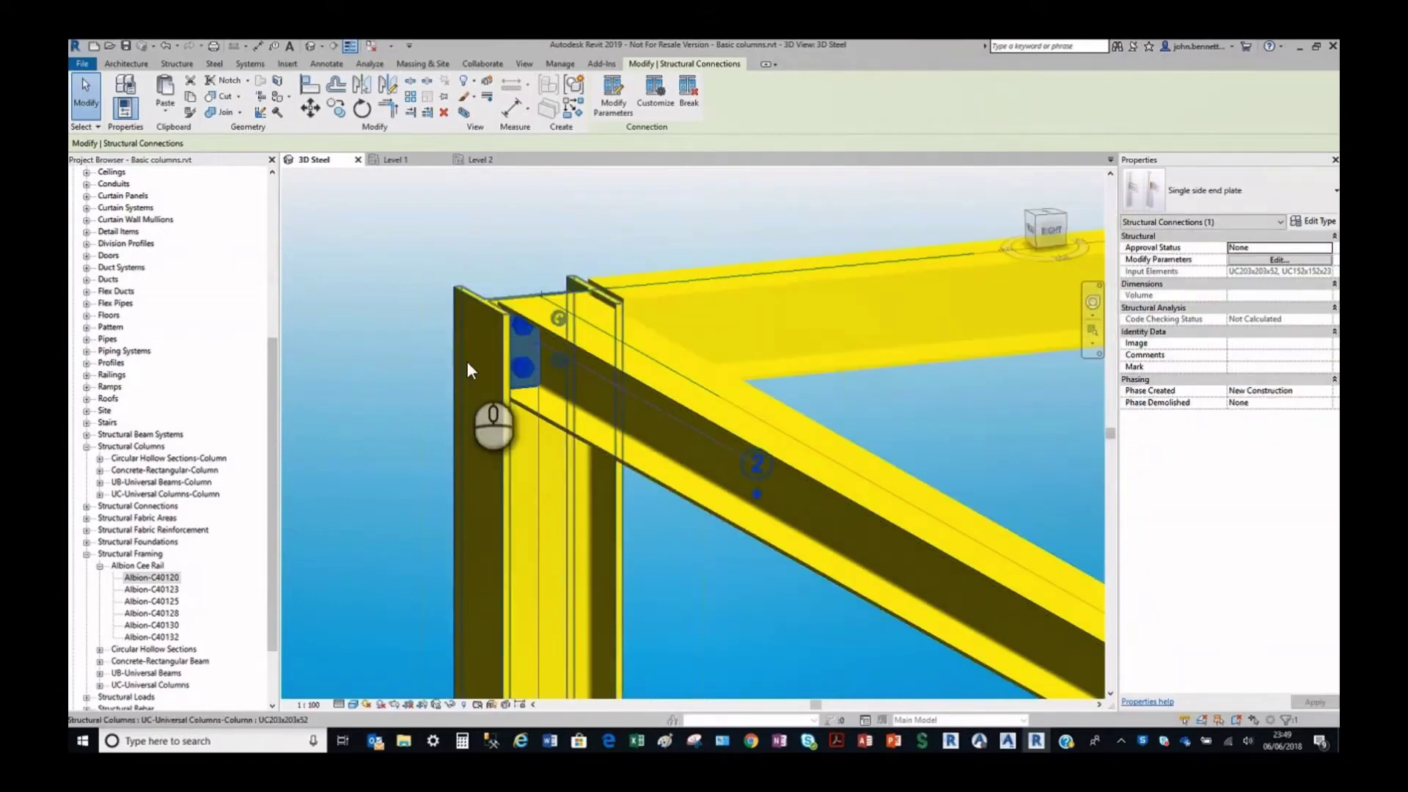
pyautogui.keyDown('shift'); pyautogui.moveTo(495, 382); pyautogui.dragTo(537, 419, button='middle'); pyautogui.keyUp('shift')
pyautogui.scroll(-2, 537, 410)
pyautogui.scroll(1, 616, 360)
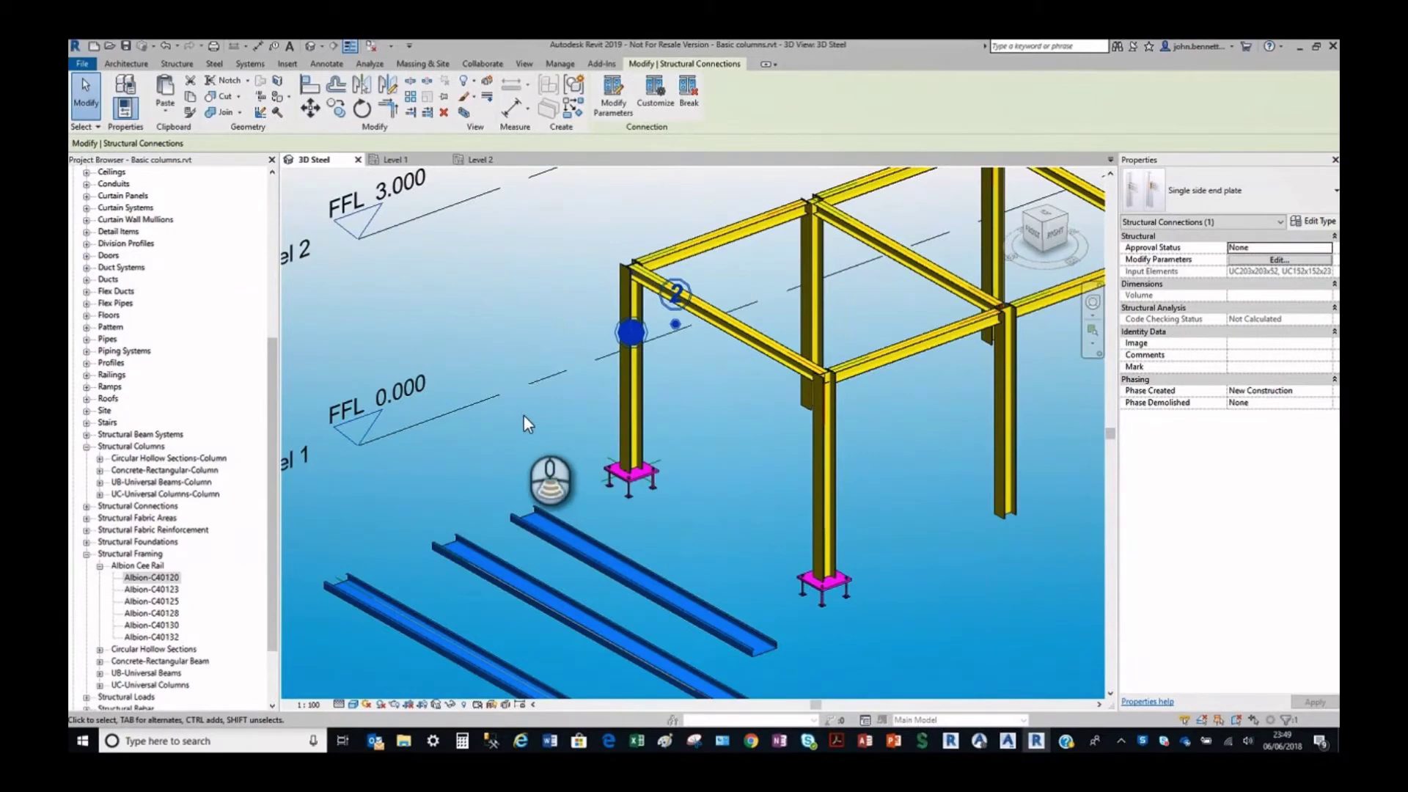
pyautogui.scroll(-2, 524, 415)
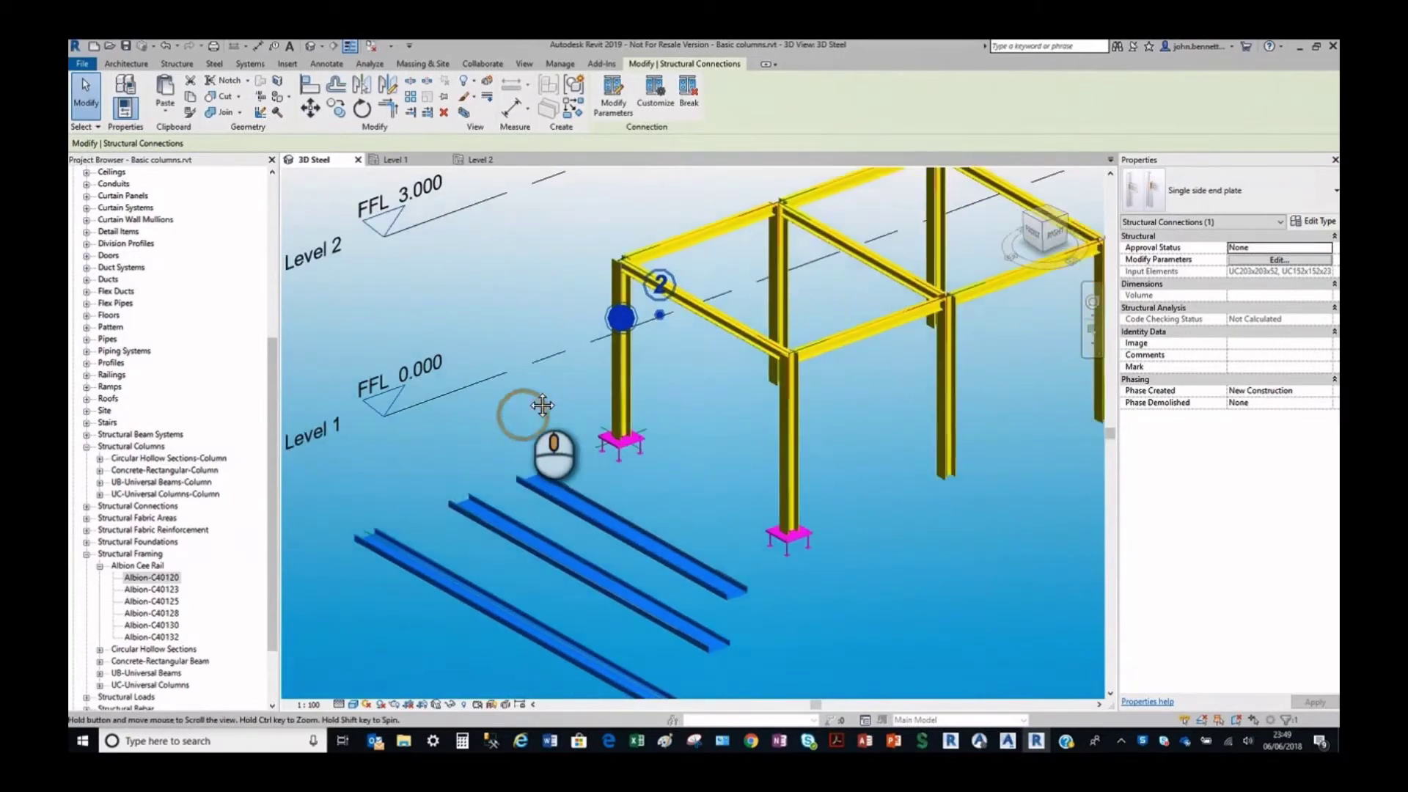
pyautogui.click(587, 230)
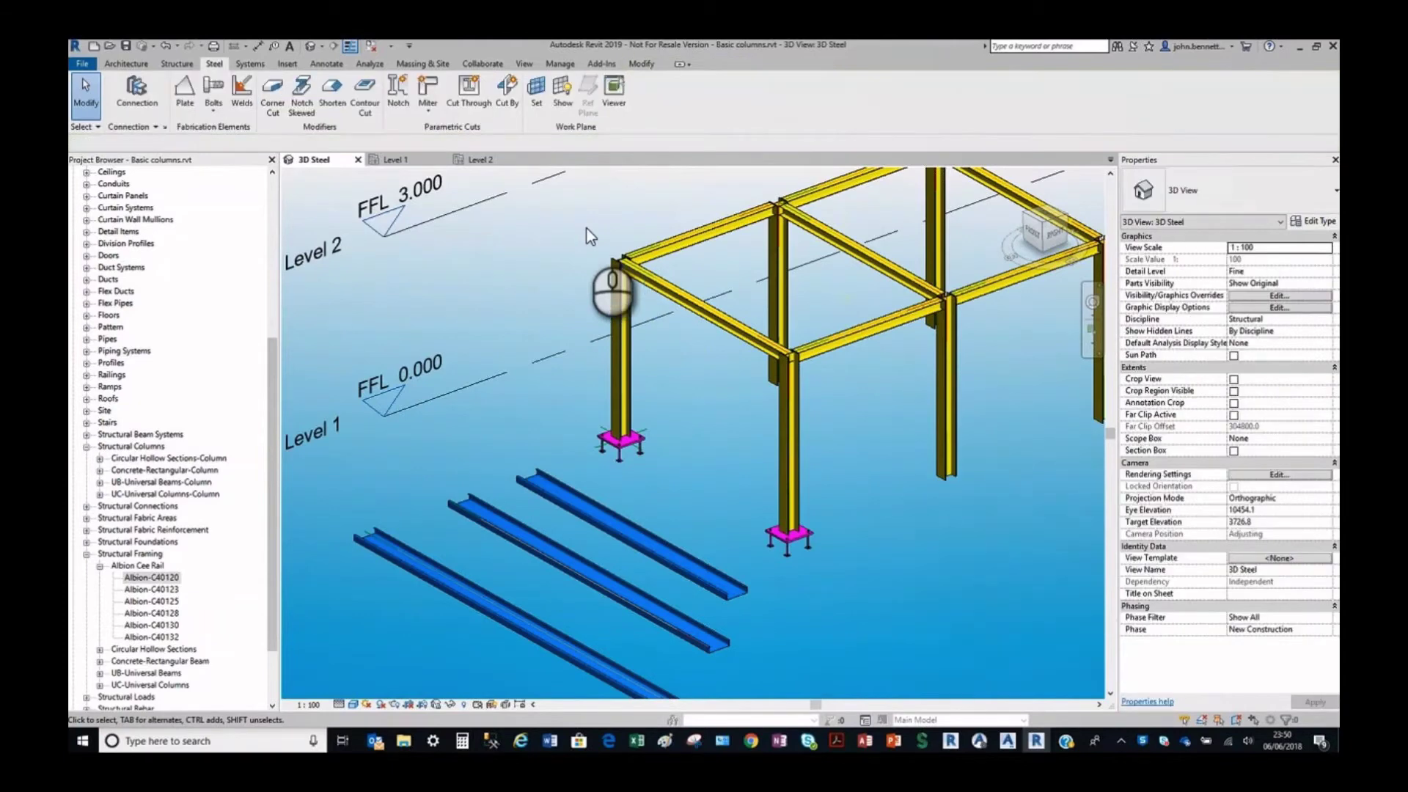
pyautogui.click(653, 288)
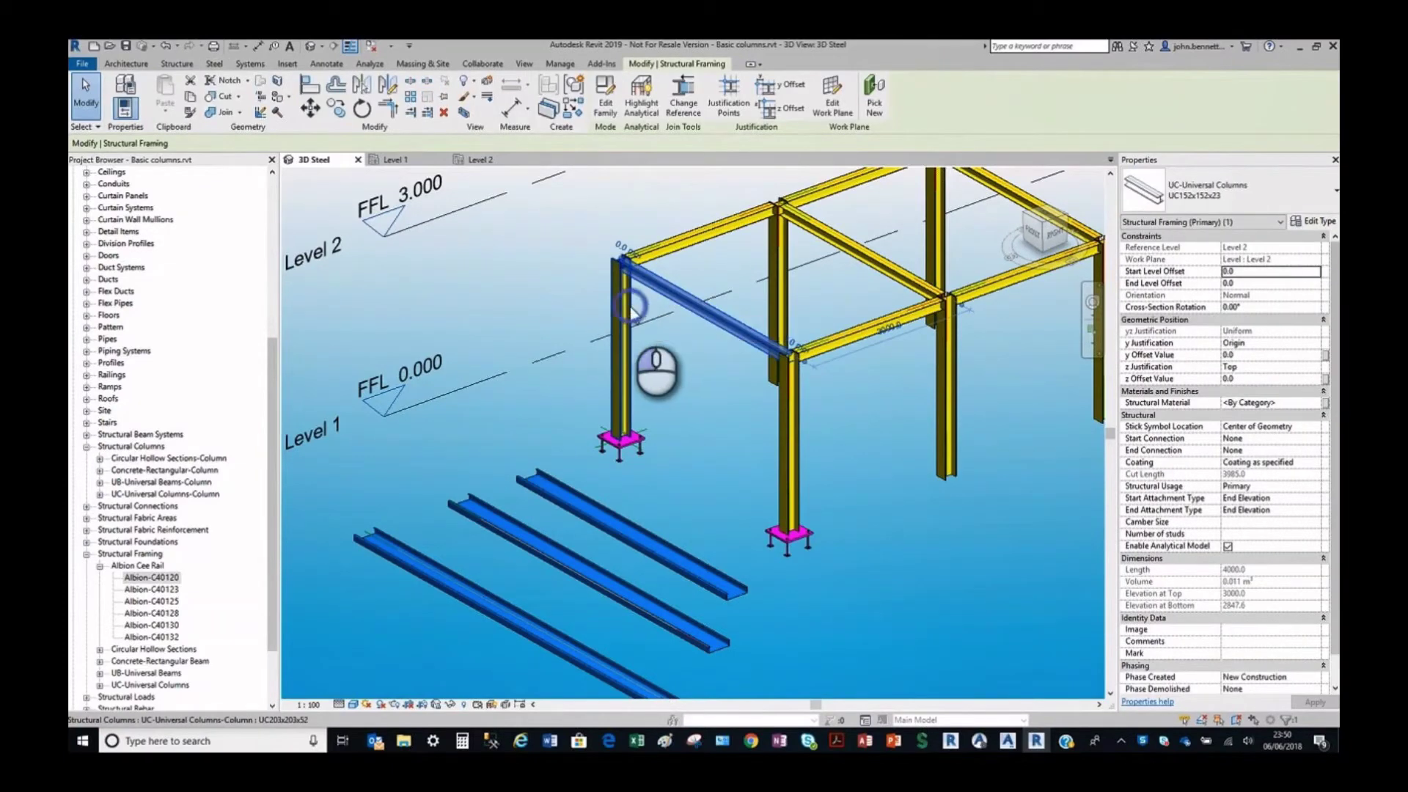
pyautogui.click(624, 307)
pyautogui.click(518, 293)
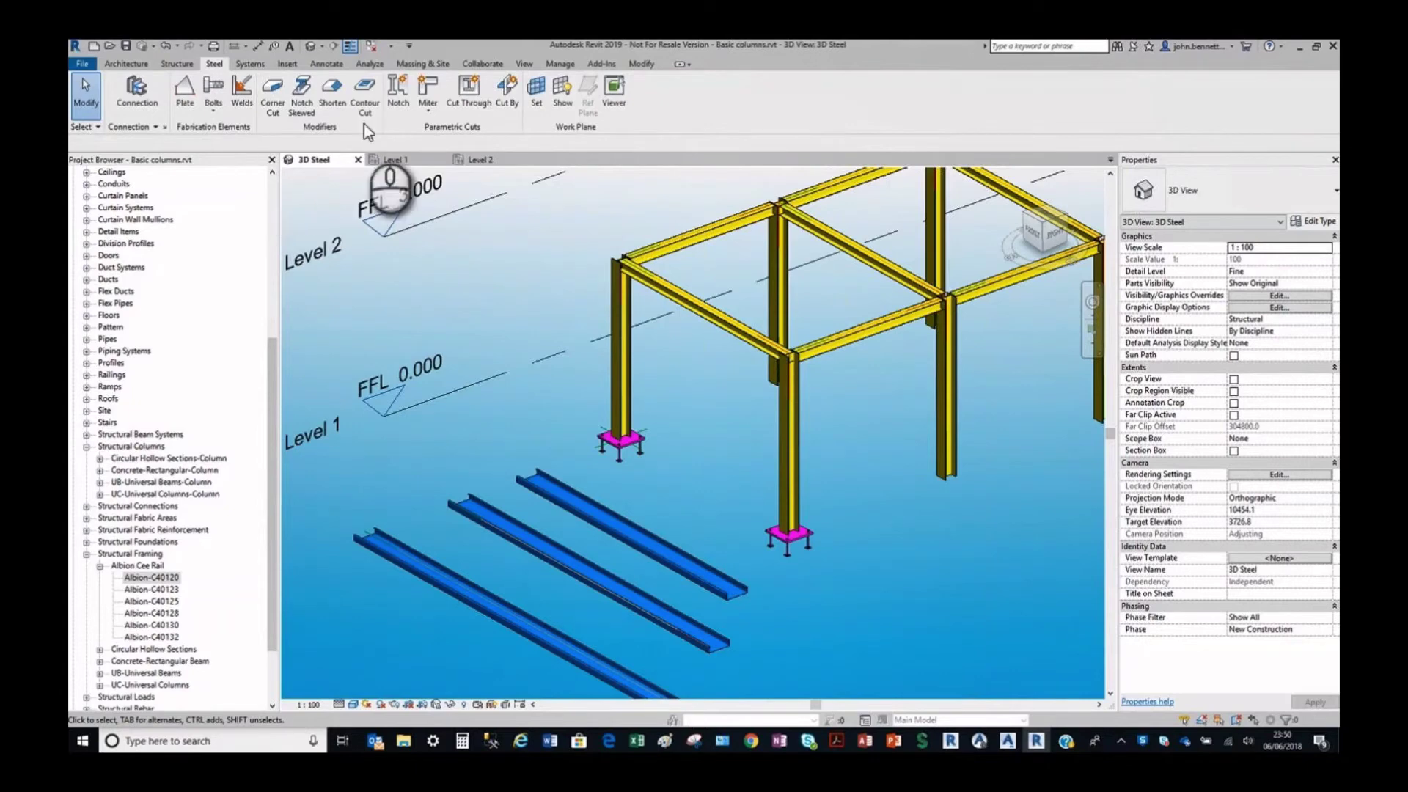
# Review the Advance Steel Extension settings and accept them with grids and dynamic custom profiles included in the export.
pyautogui.click(601, 63)
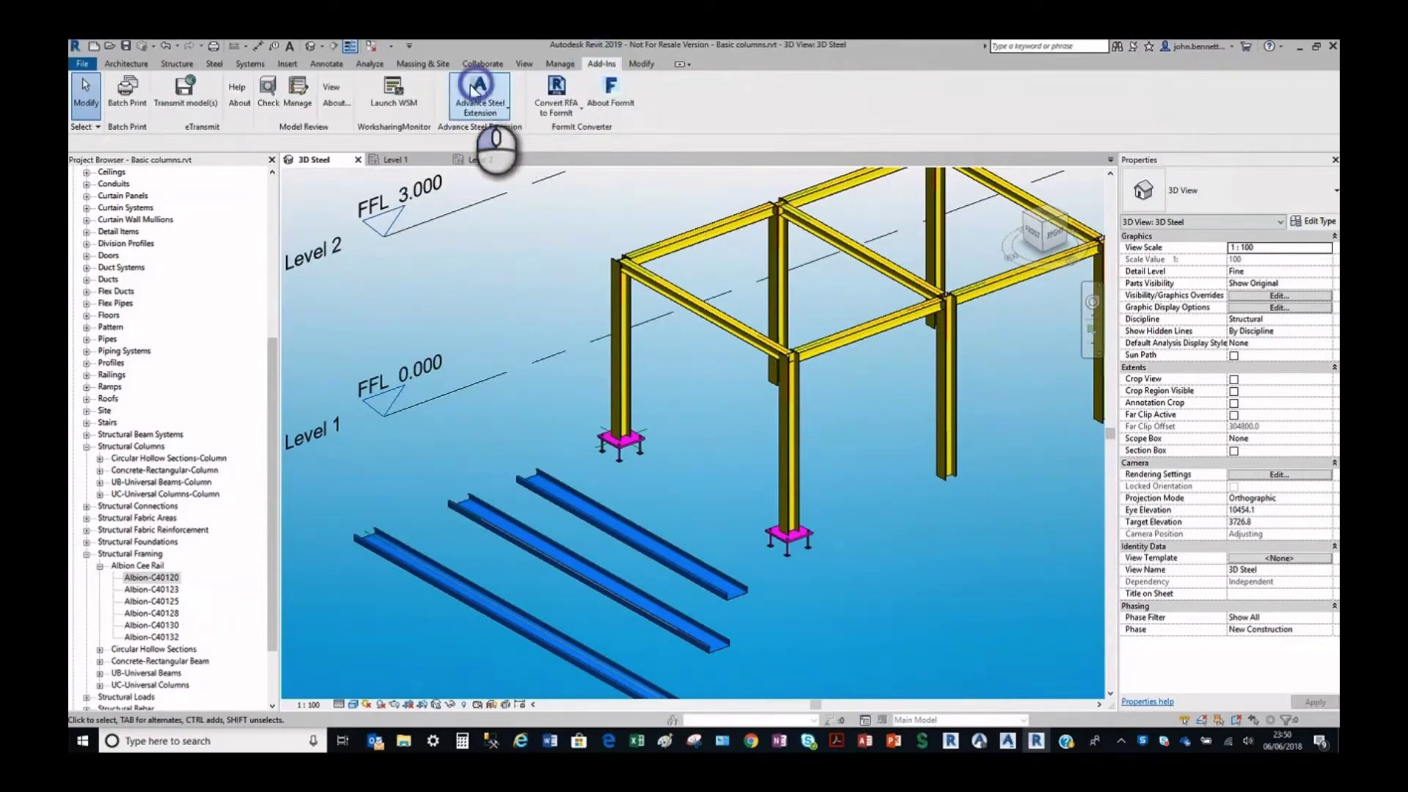
pyautogui.click(478, 88)
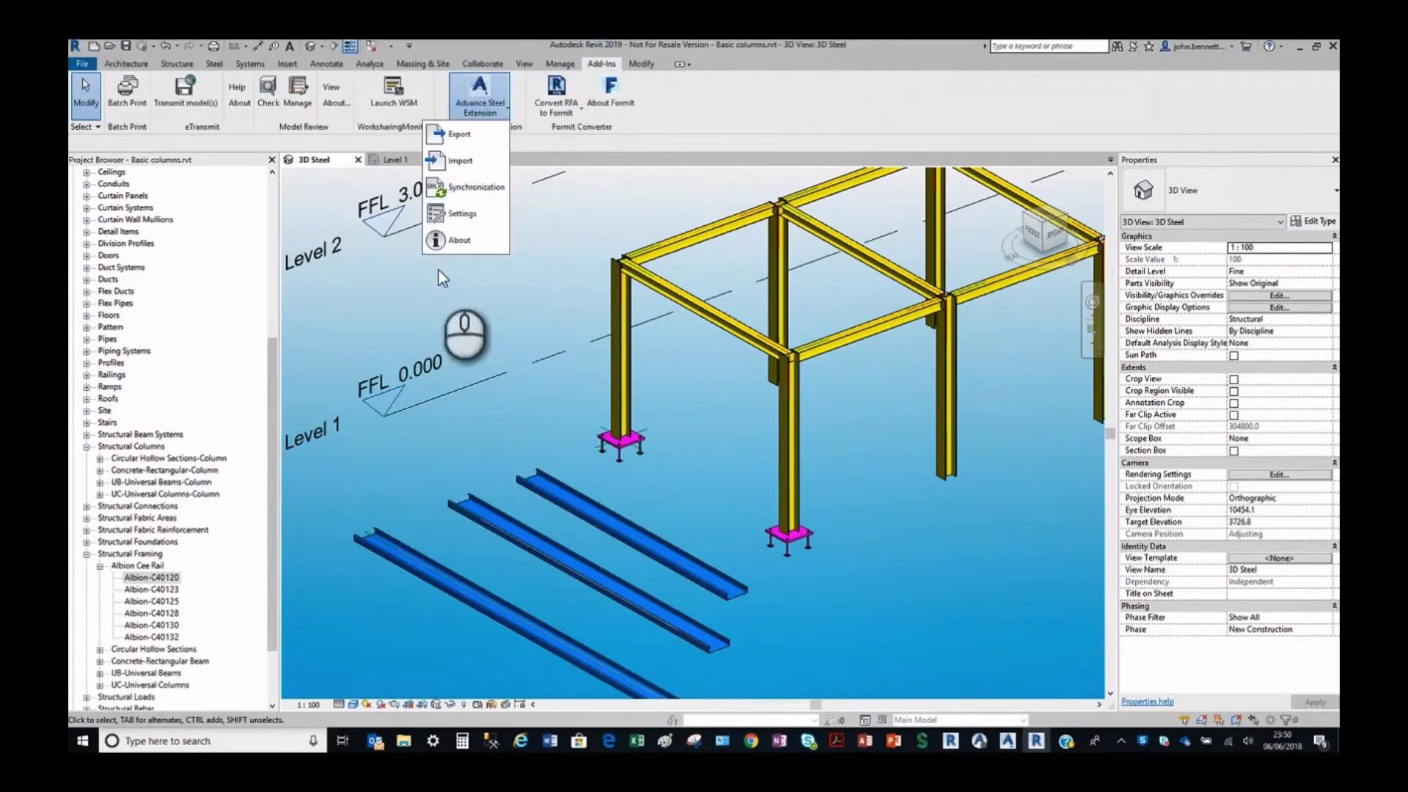
pyautogui.click(441, 218)
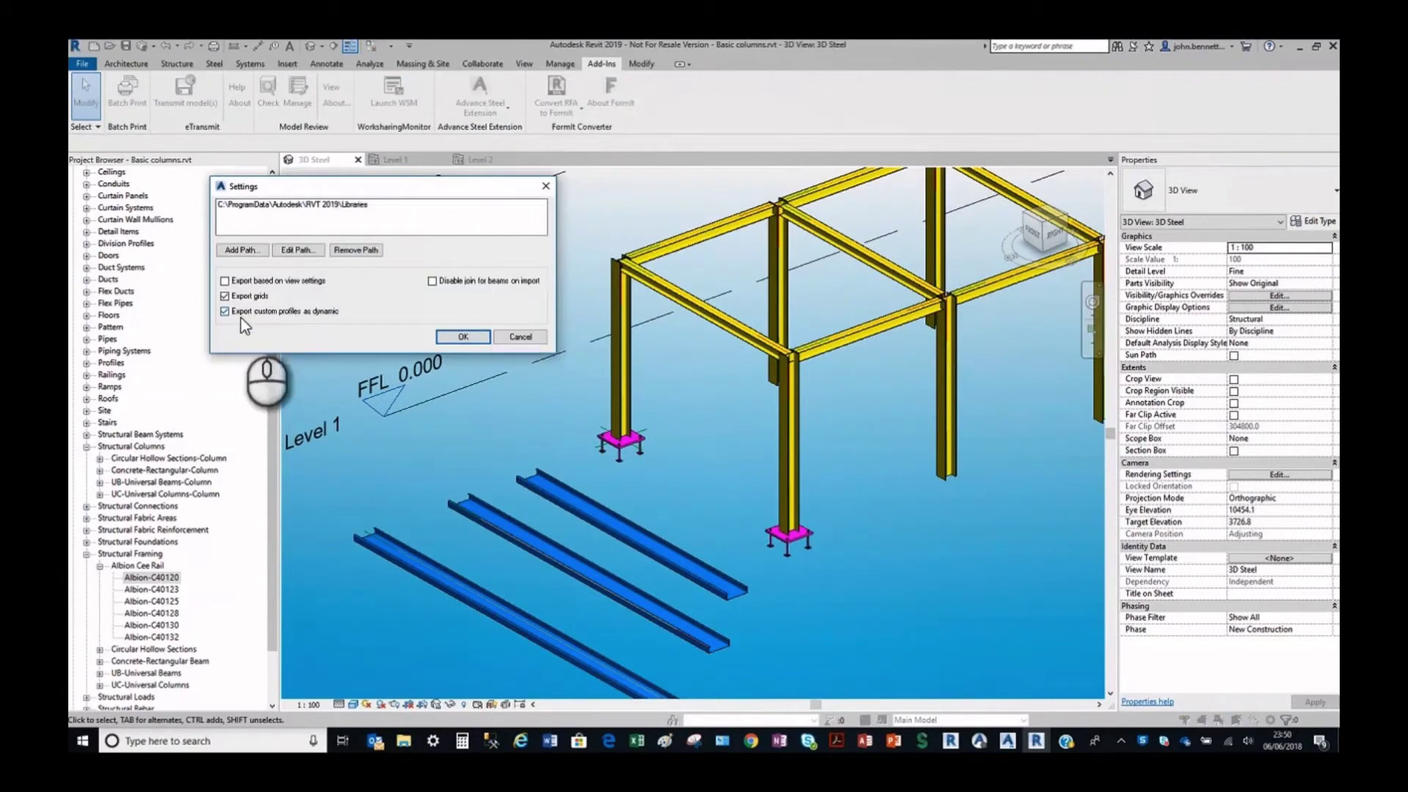
pyautogui.click(451, 339)
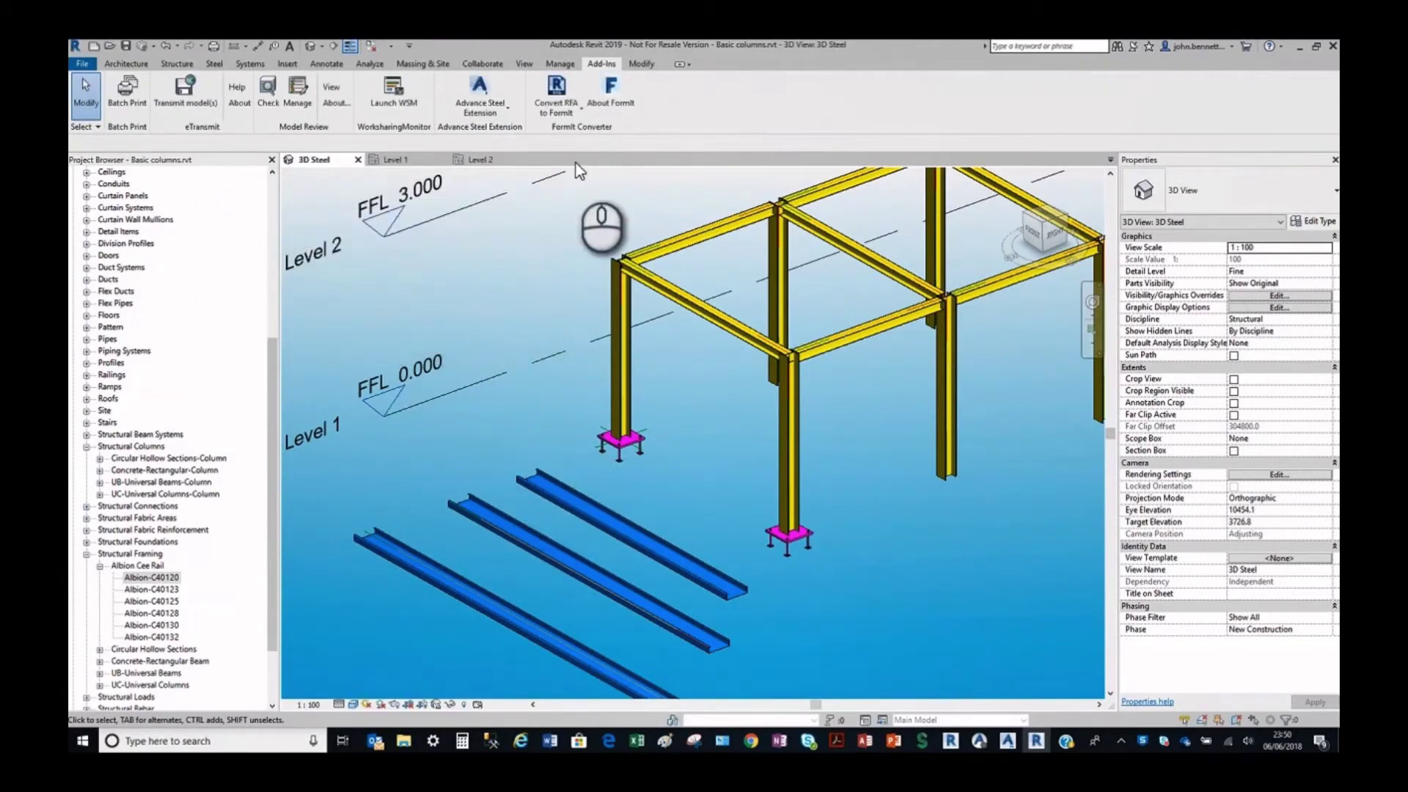
# Export the model to Advance Steel in Advance export format with the UK country library, saving it as Basic columns-connection-dyn.smlx.
pyautogui.click(490, 89)
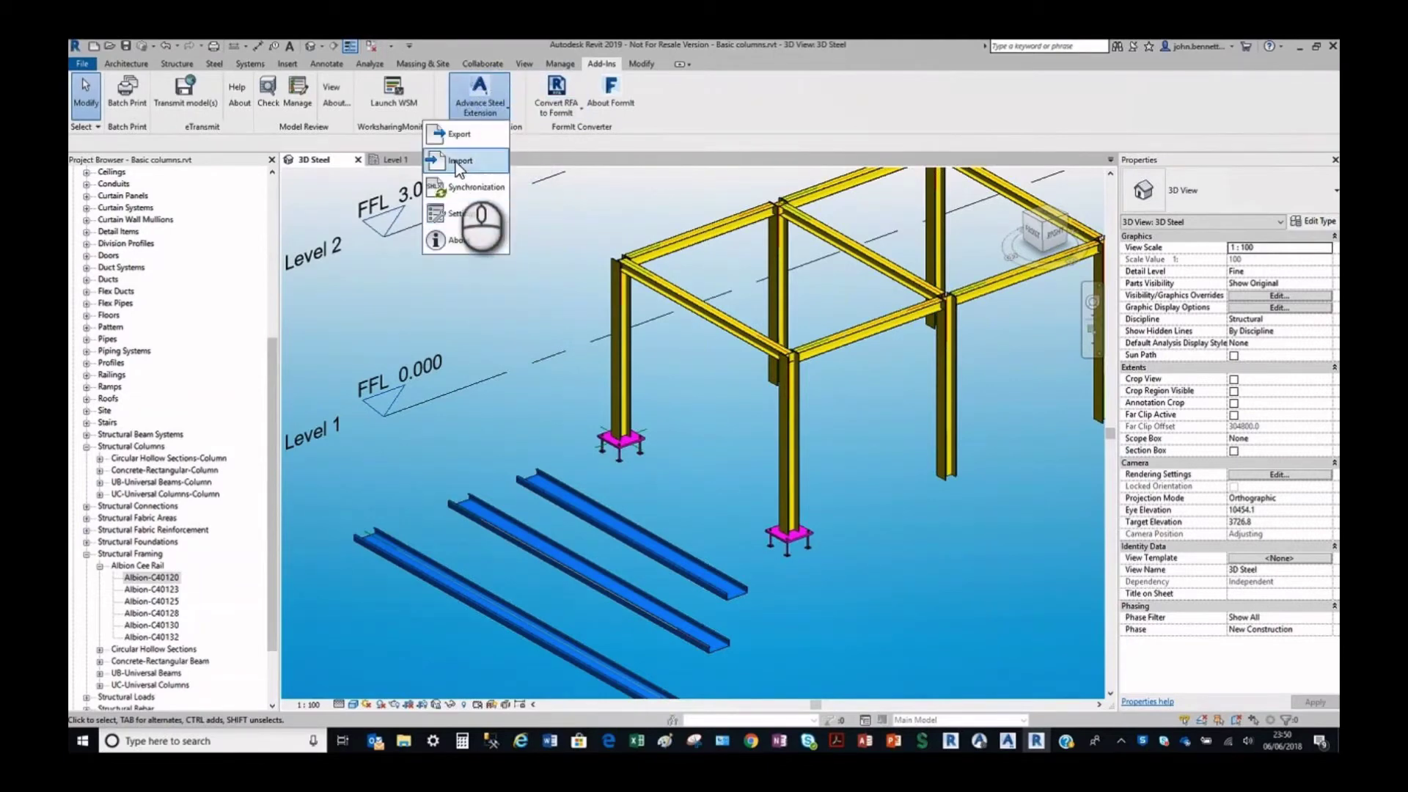
pyautogui.click(446, 138)
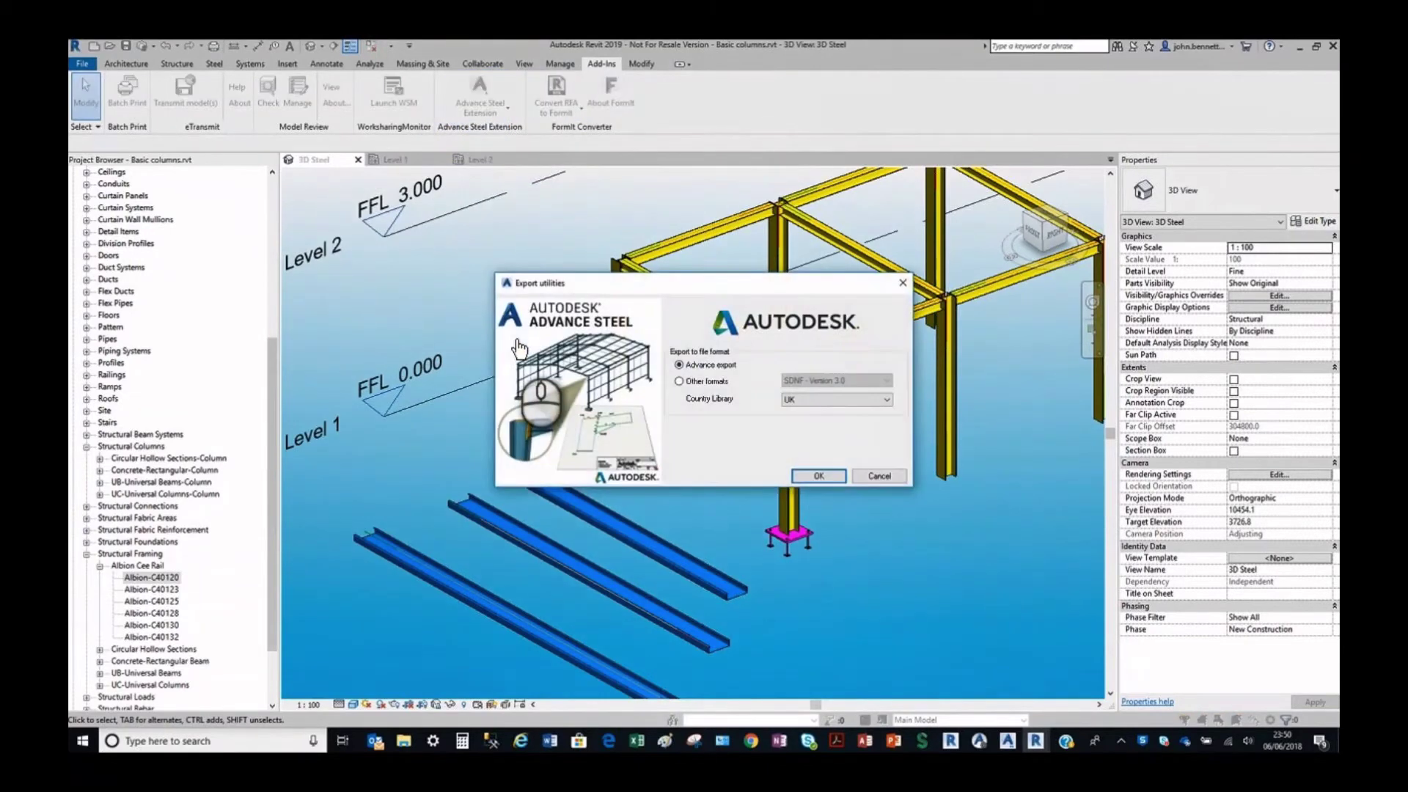
pyautogui.click(815, 476)
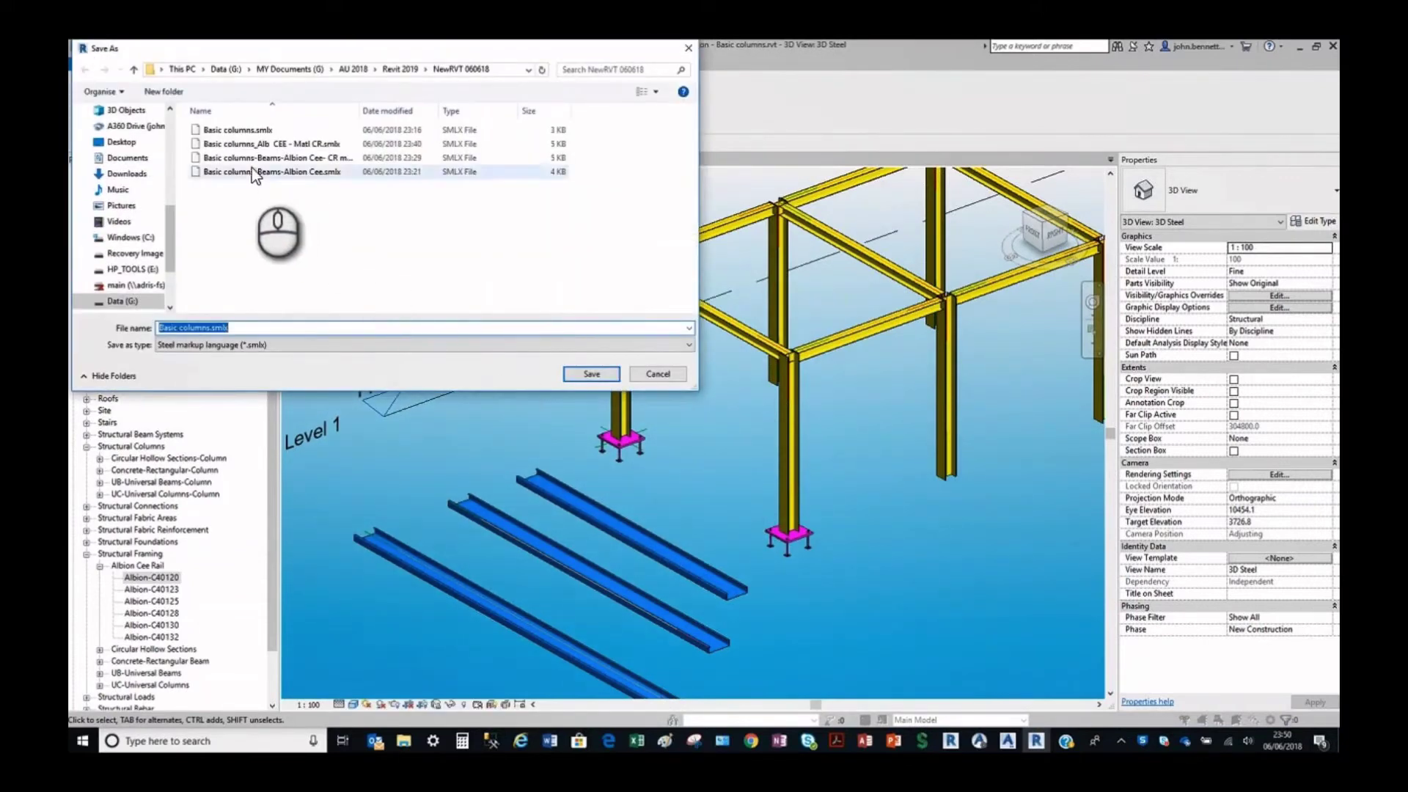
pyautogui.click(231, 131)
pyautogui.click(215, 329)
pyautogui.doubleClick(215, 330)
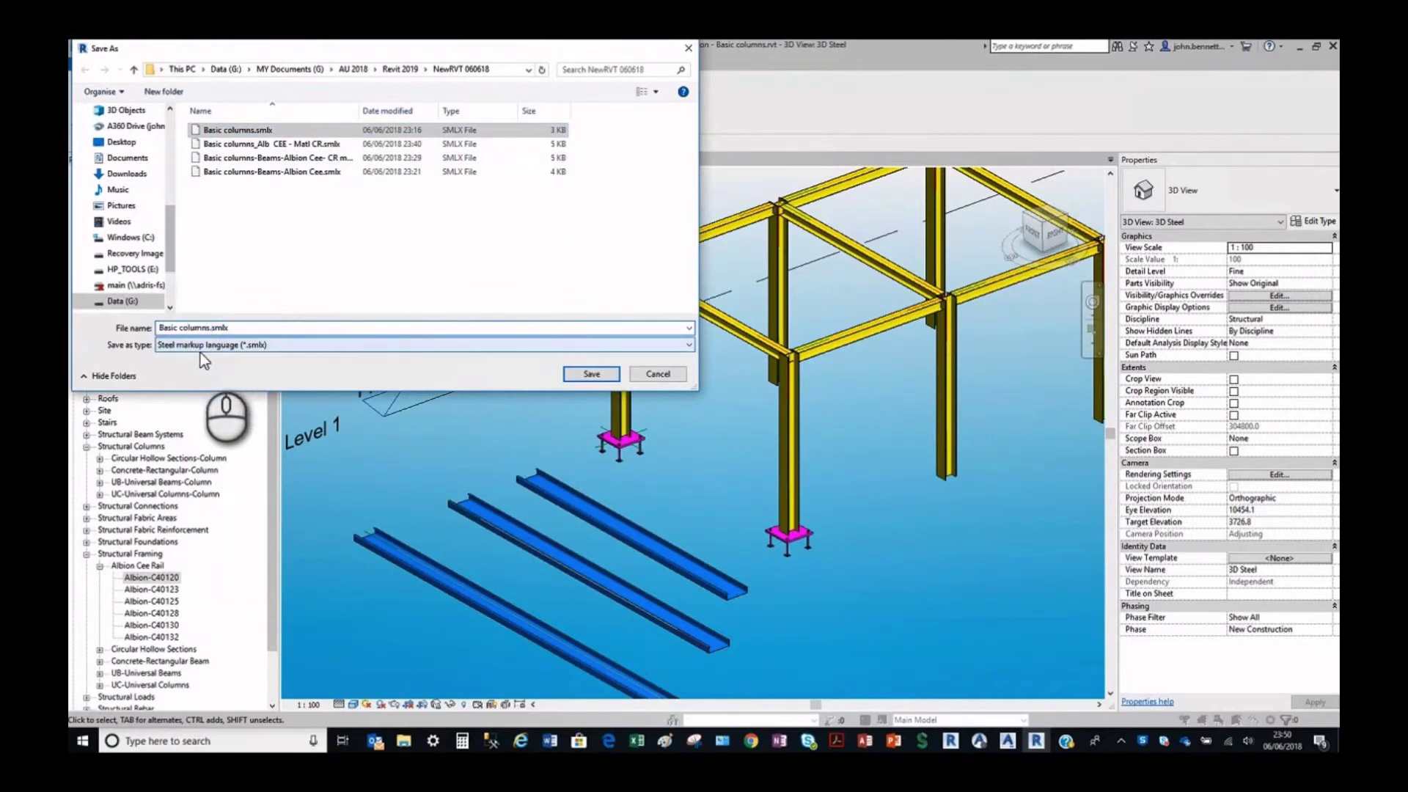
pyautogui.write('-connection-dyn')
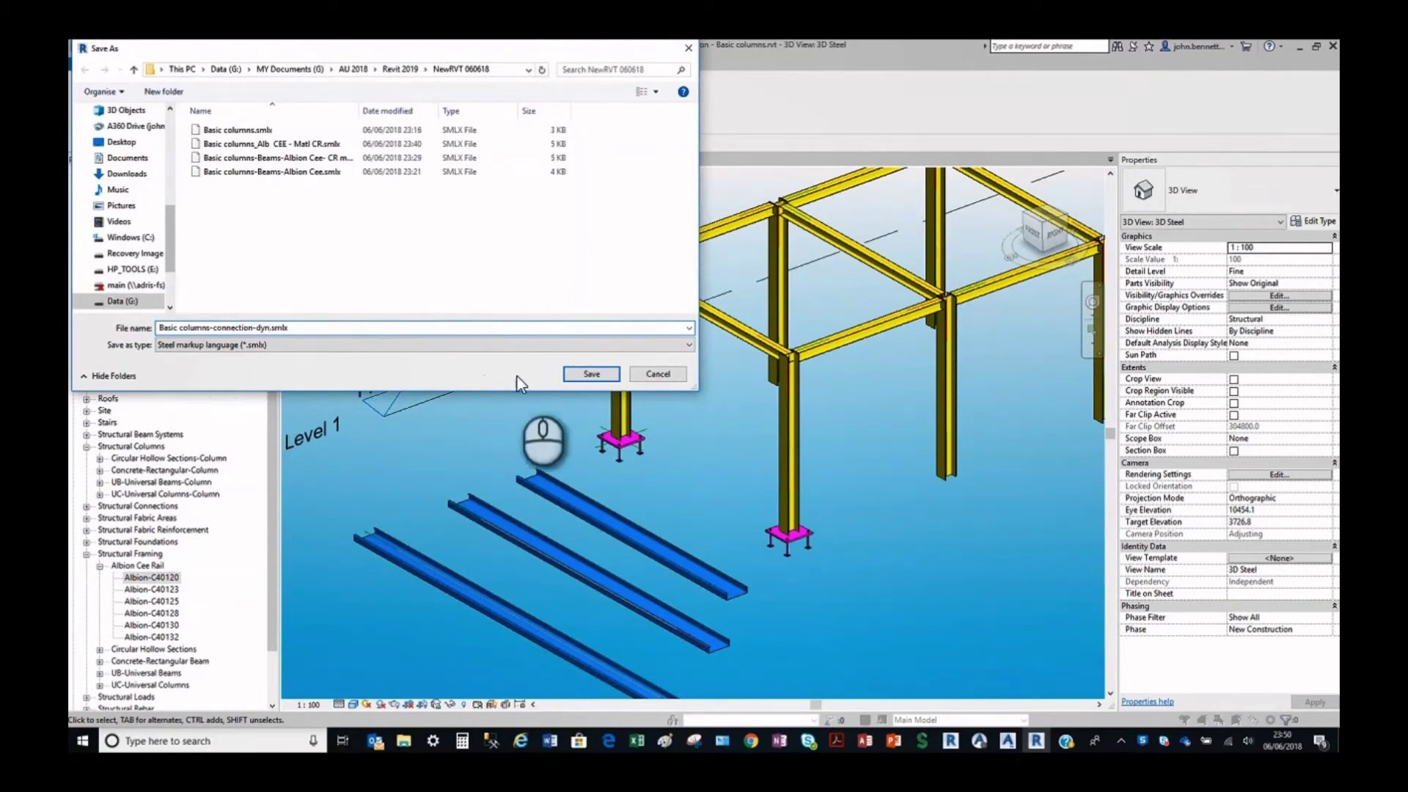
pyautogui.click(589, 373)
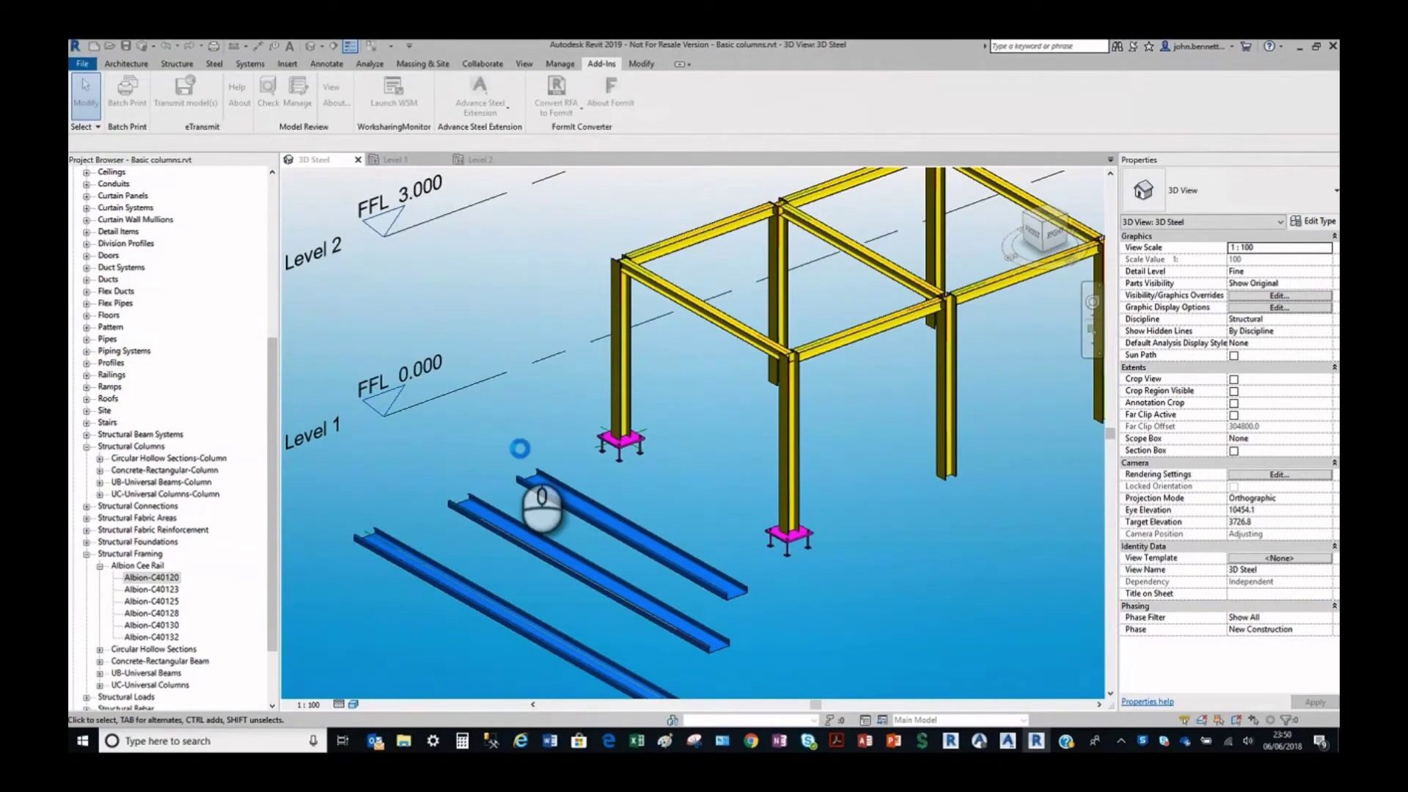
# Switch to Advance Steel and start a new drawing.
pyautogui.click(1006, 742)
pyautogui.click(1181, 682)
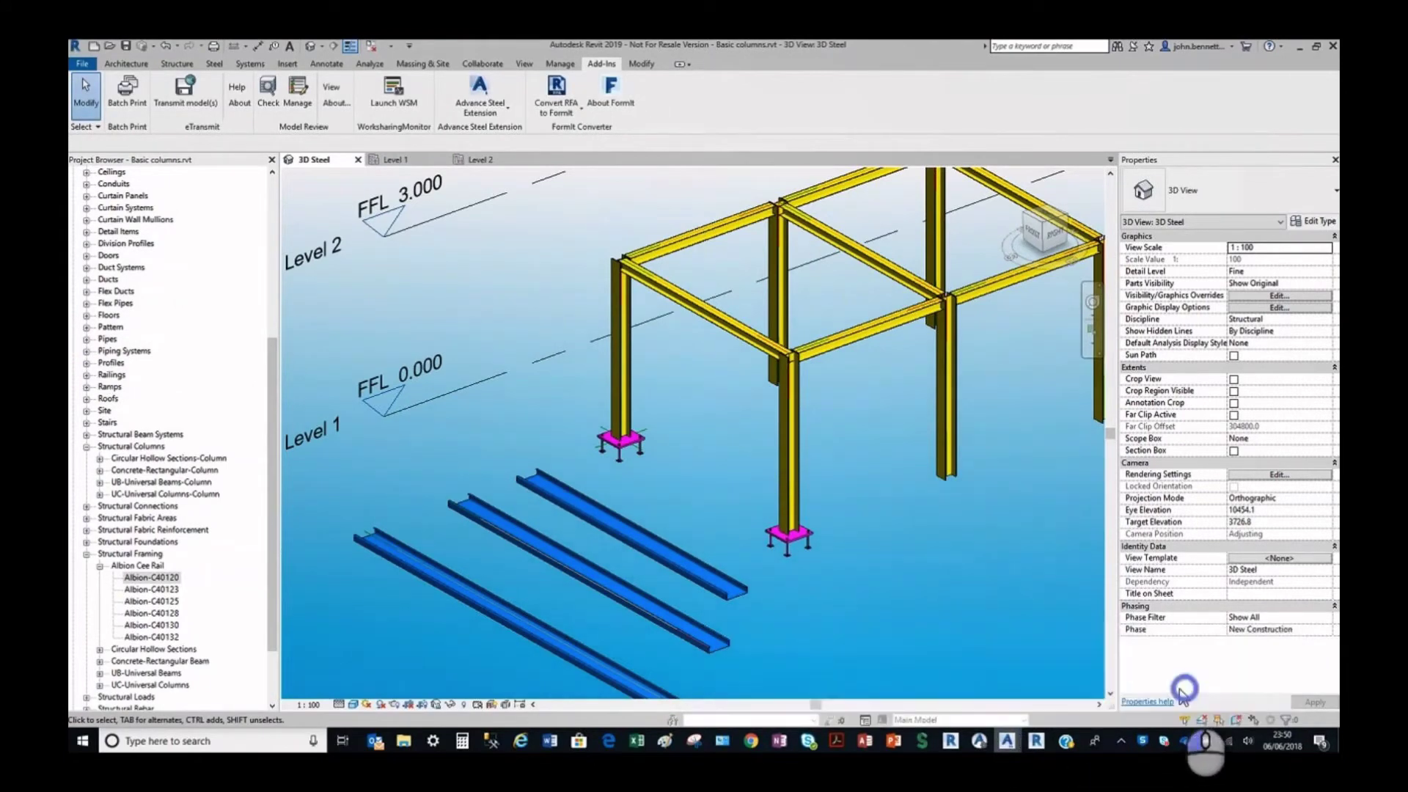
pyautogui.click(145, 156)
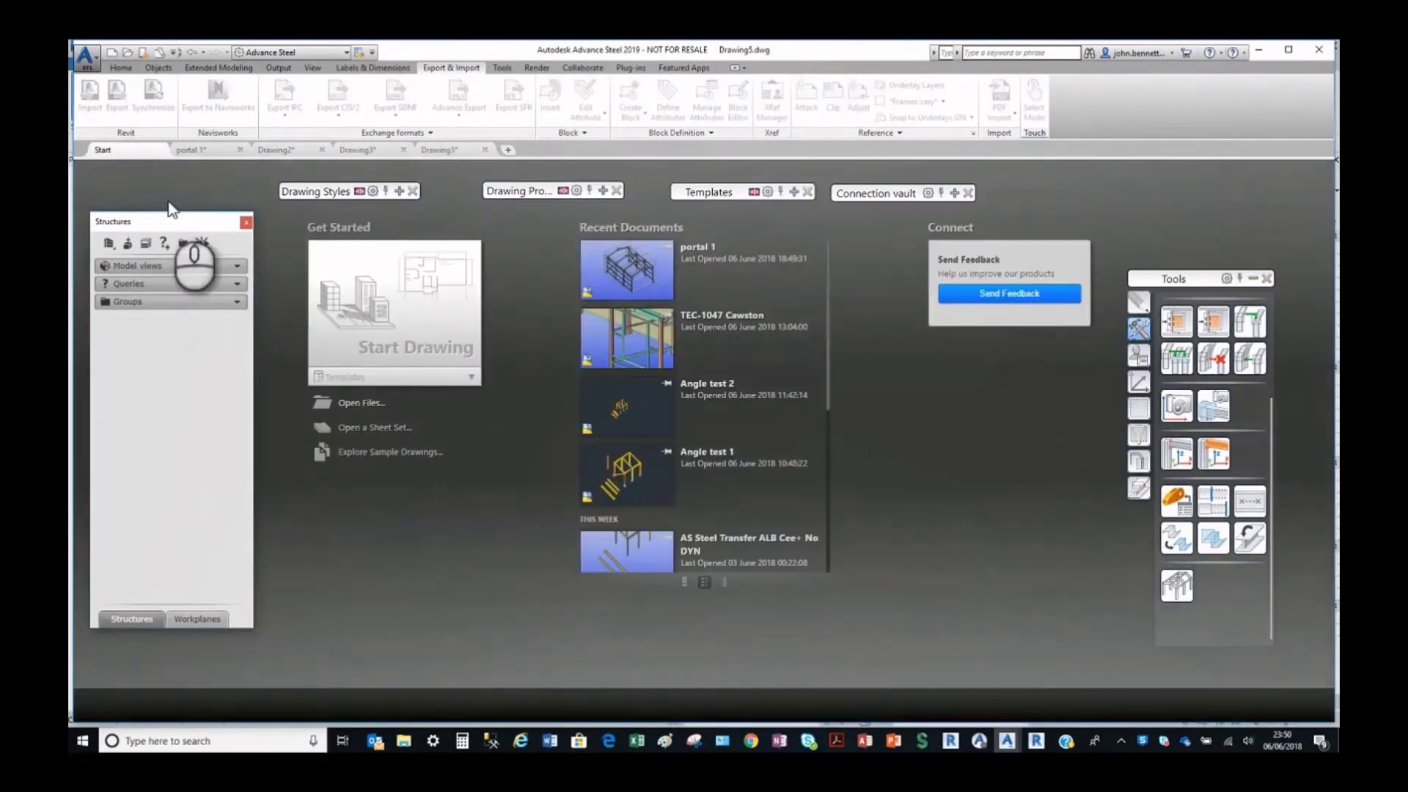
pyautogui.click(344, 377)
pyautogui.click(349, 409)
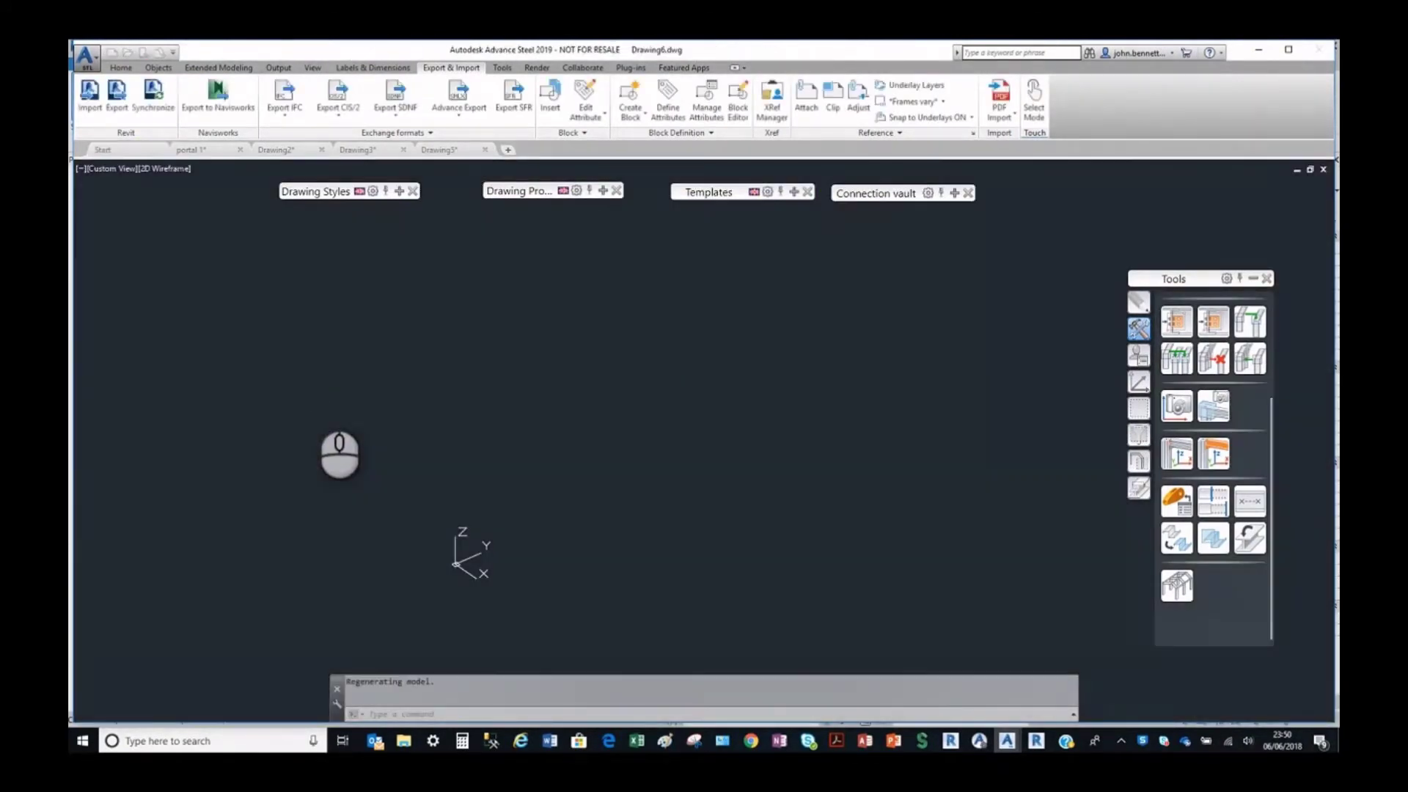
# Import the Revit export file Basic columns-connection-dyn.smlx into the new drawing.
pyautogui.click(113, 102)
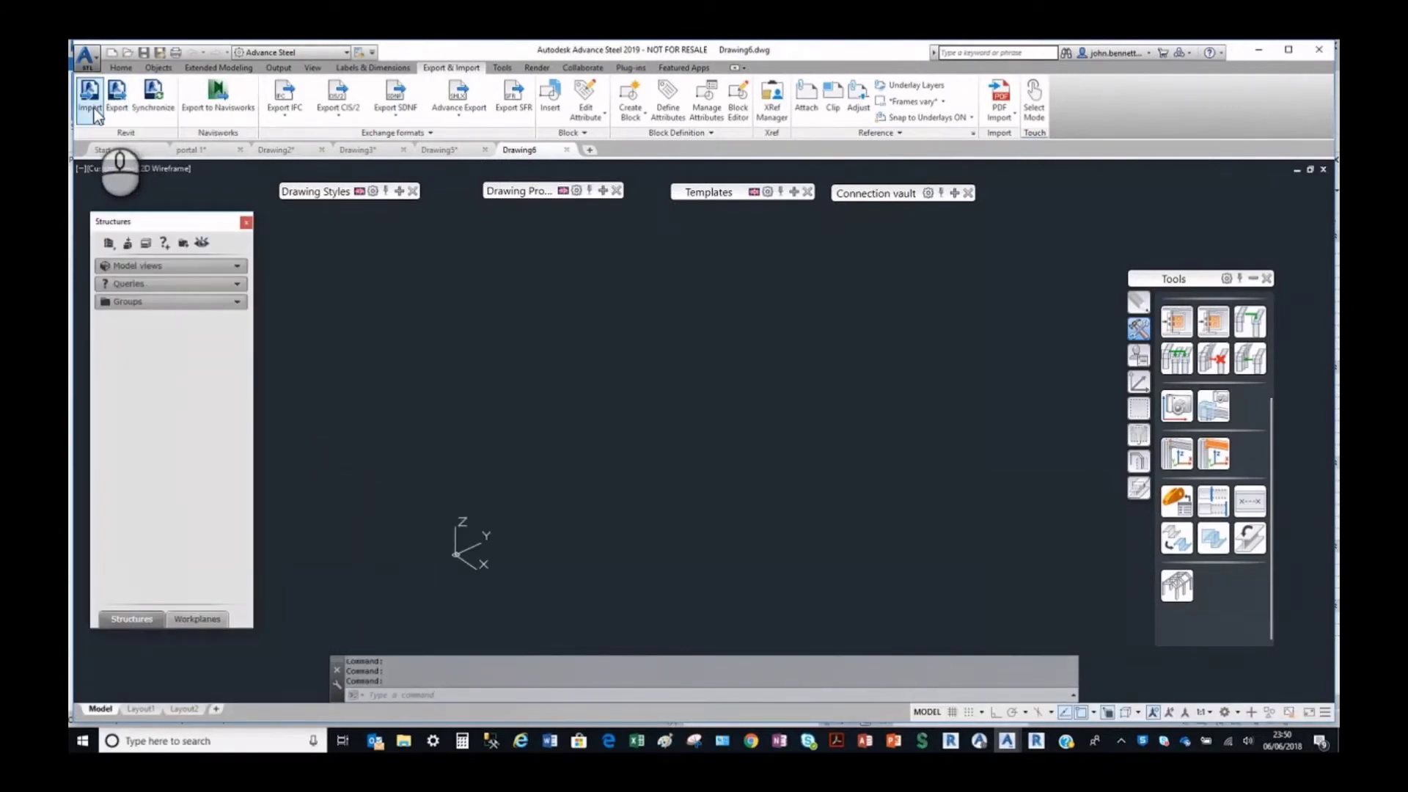
pyautogui.click(90, 103)
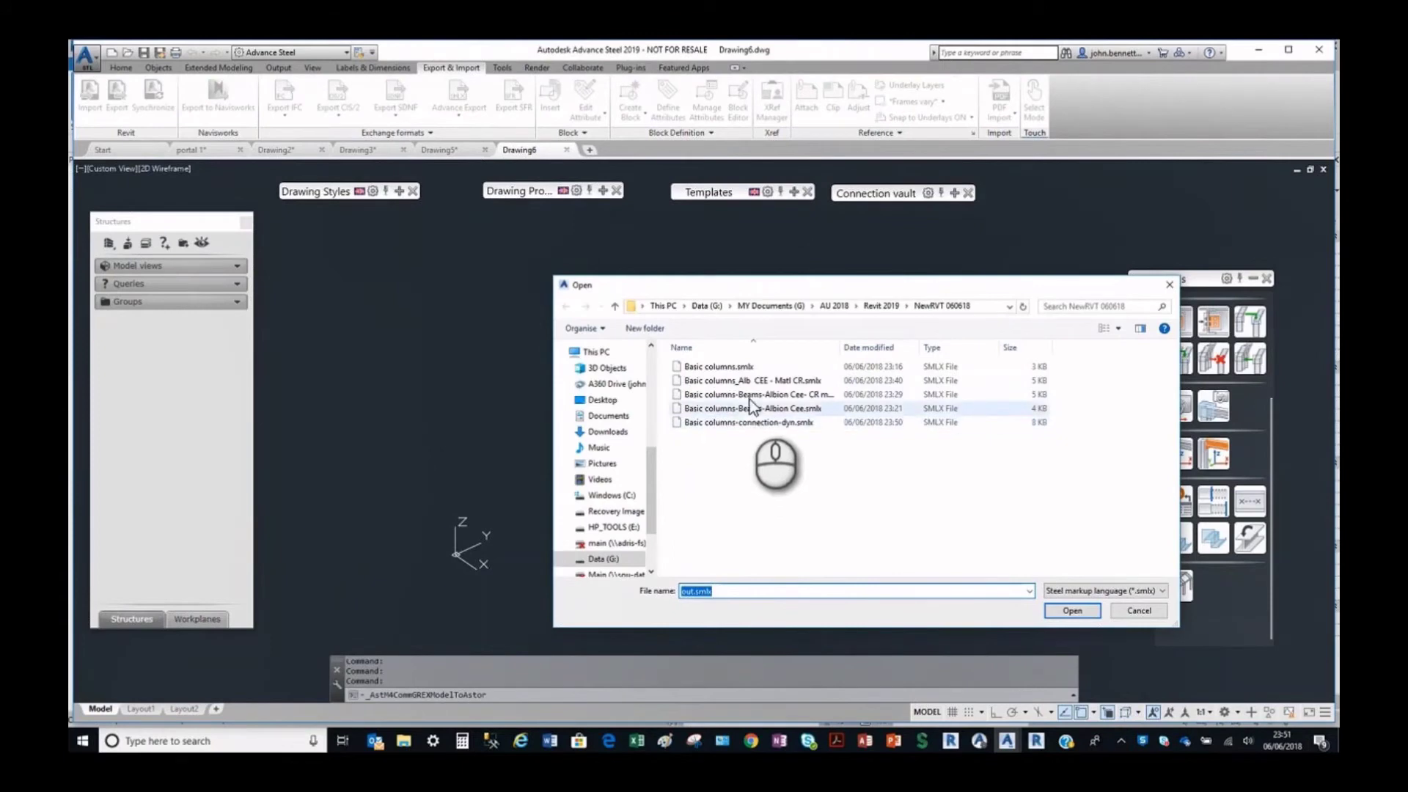
pyautogui.moveTo(842, 356); pyautogui.dragTo(904, 352)
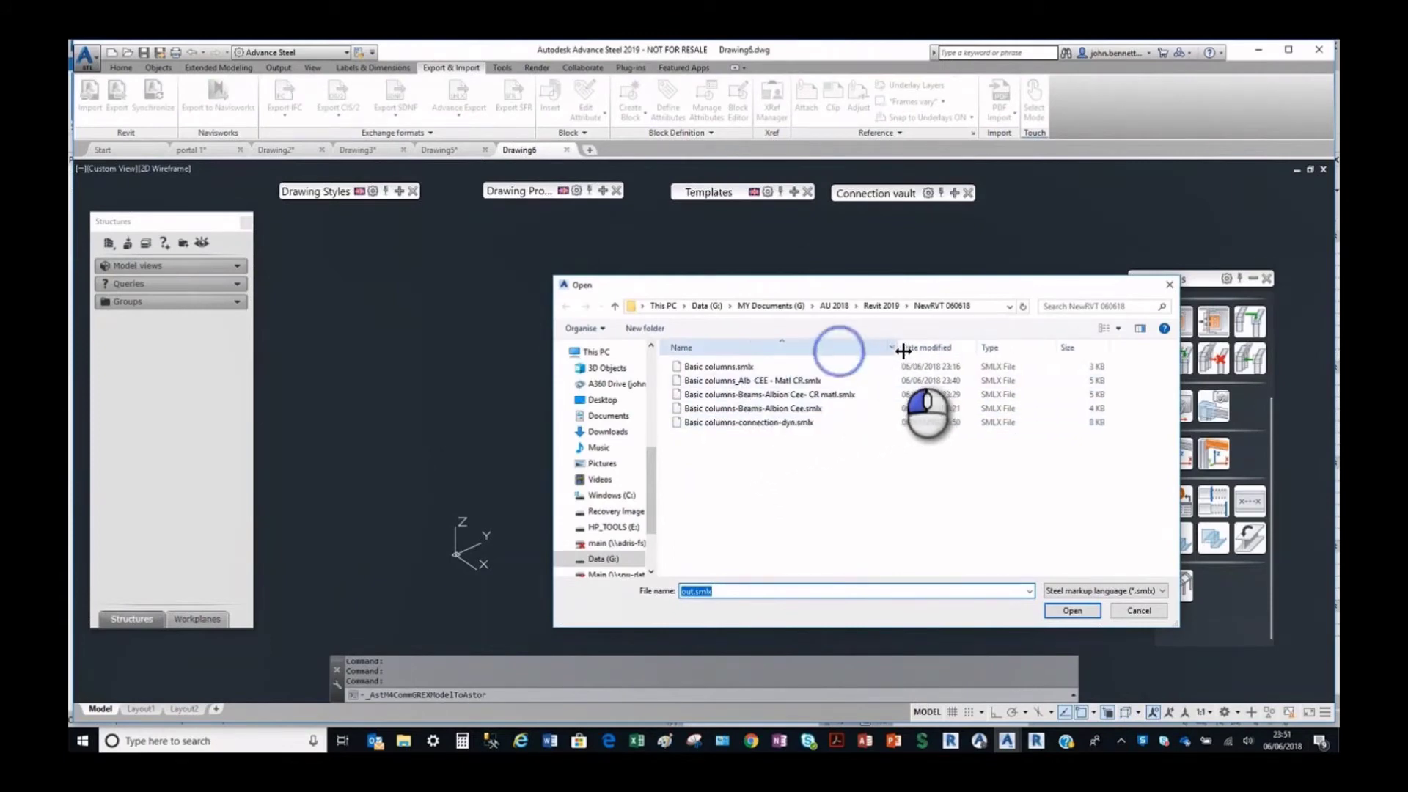
pyautogui.click(756, 423)
pyautogui.click(1072, 610)
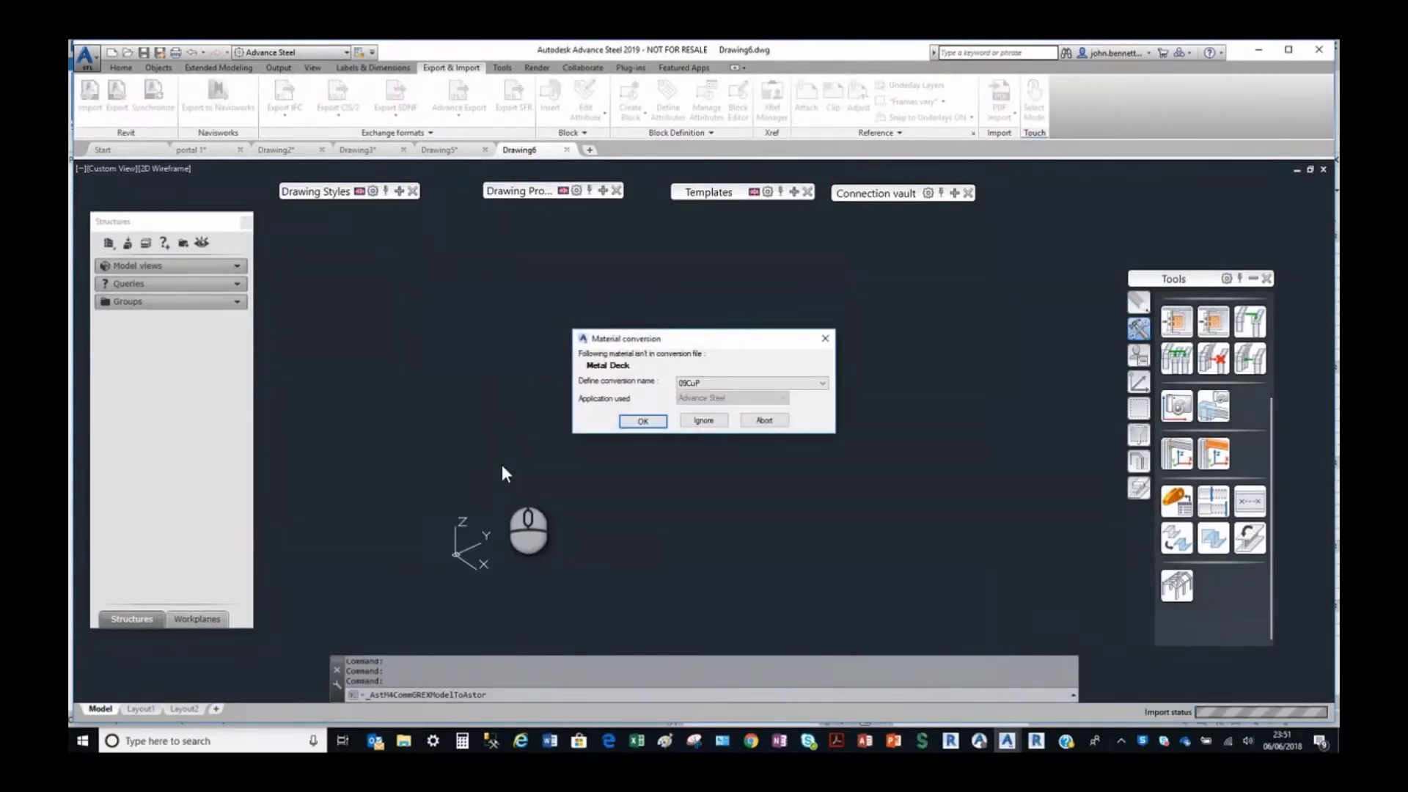
# Map the unrecognised Metal Deck material to S355 and complete the import.
pyautogui.click(733, 384)
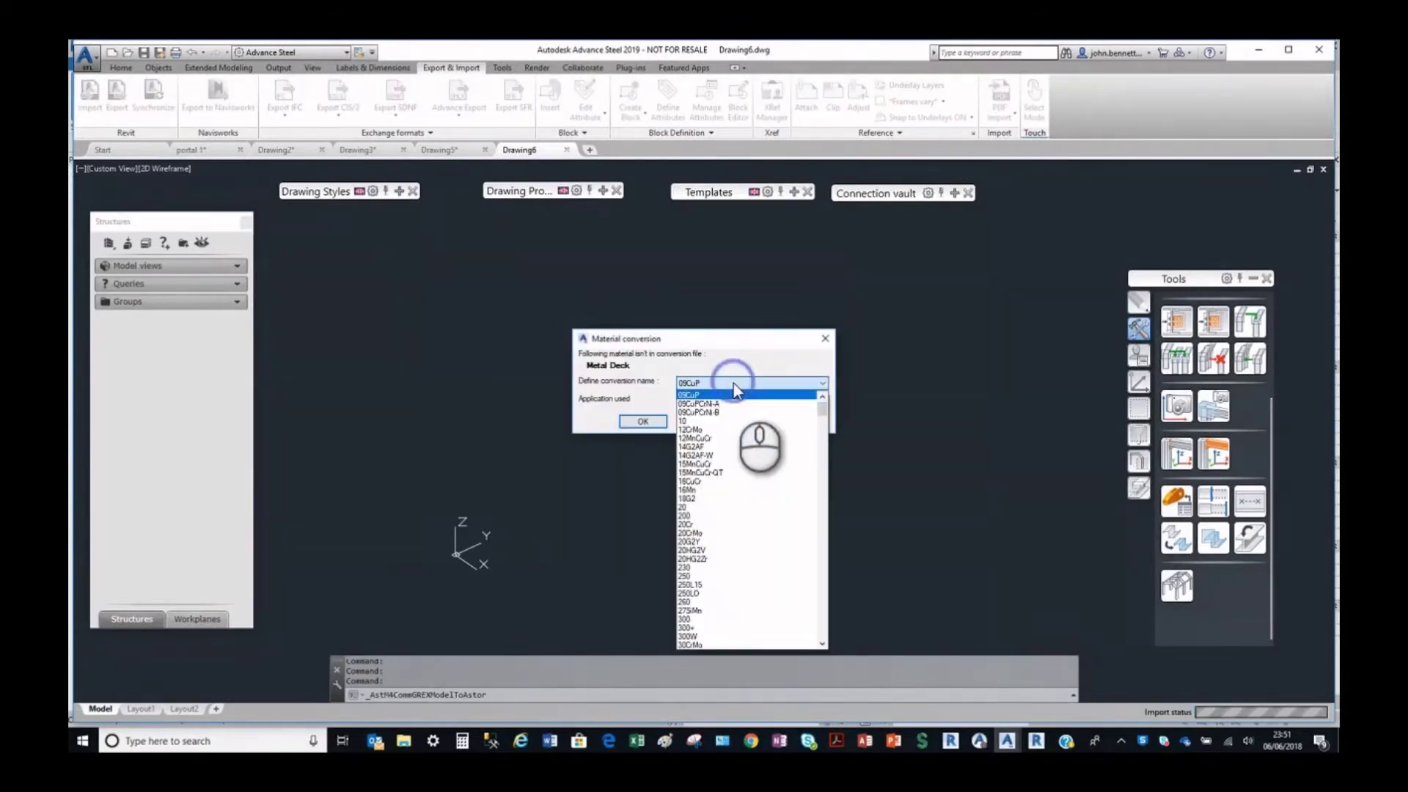
pyautogui.moveTo(820, 411)
pyautogui.mouseDown()
pyautogui.moveTo(822, 431)
pyautogui.moveTo(820, 405)
pyautogui.mouseUp()
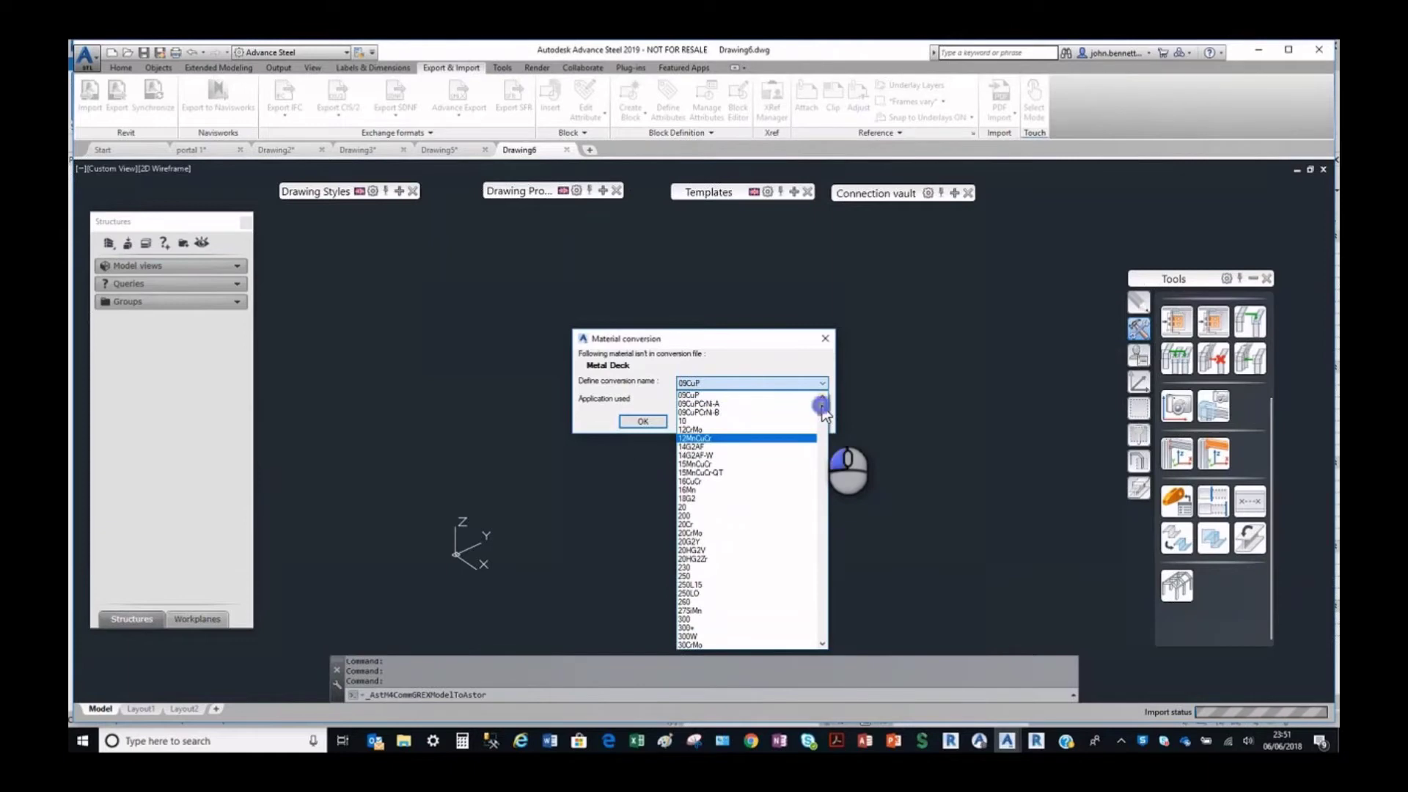
pyautogui.moveTo(821, 408); pyautogui.dragTo(800, 572)
pyautogui.scroll(-2, 697, 464)
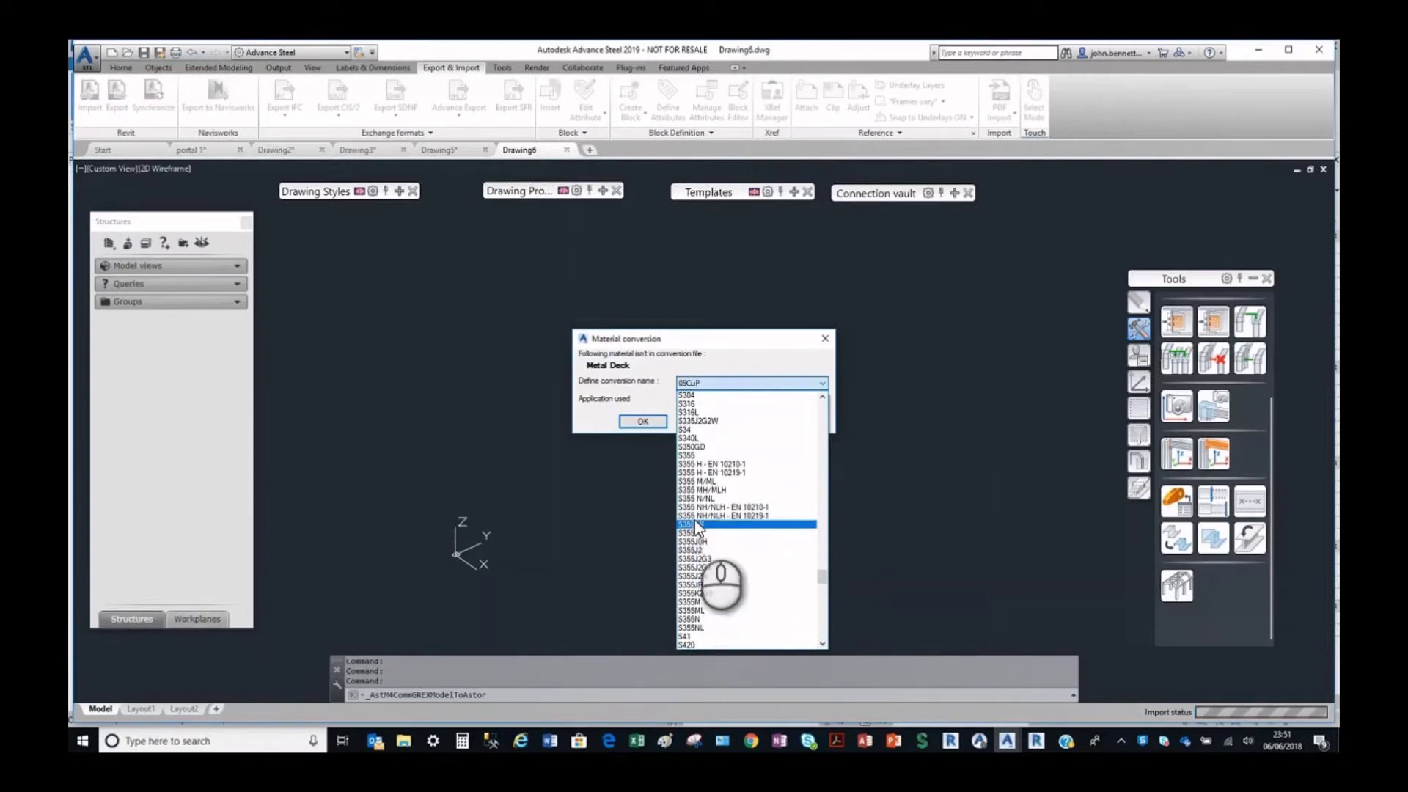
pyautogui.click(684, 455)
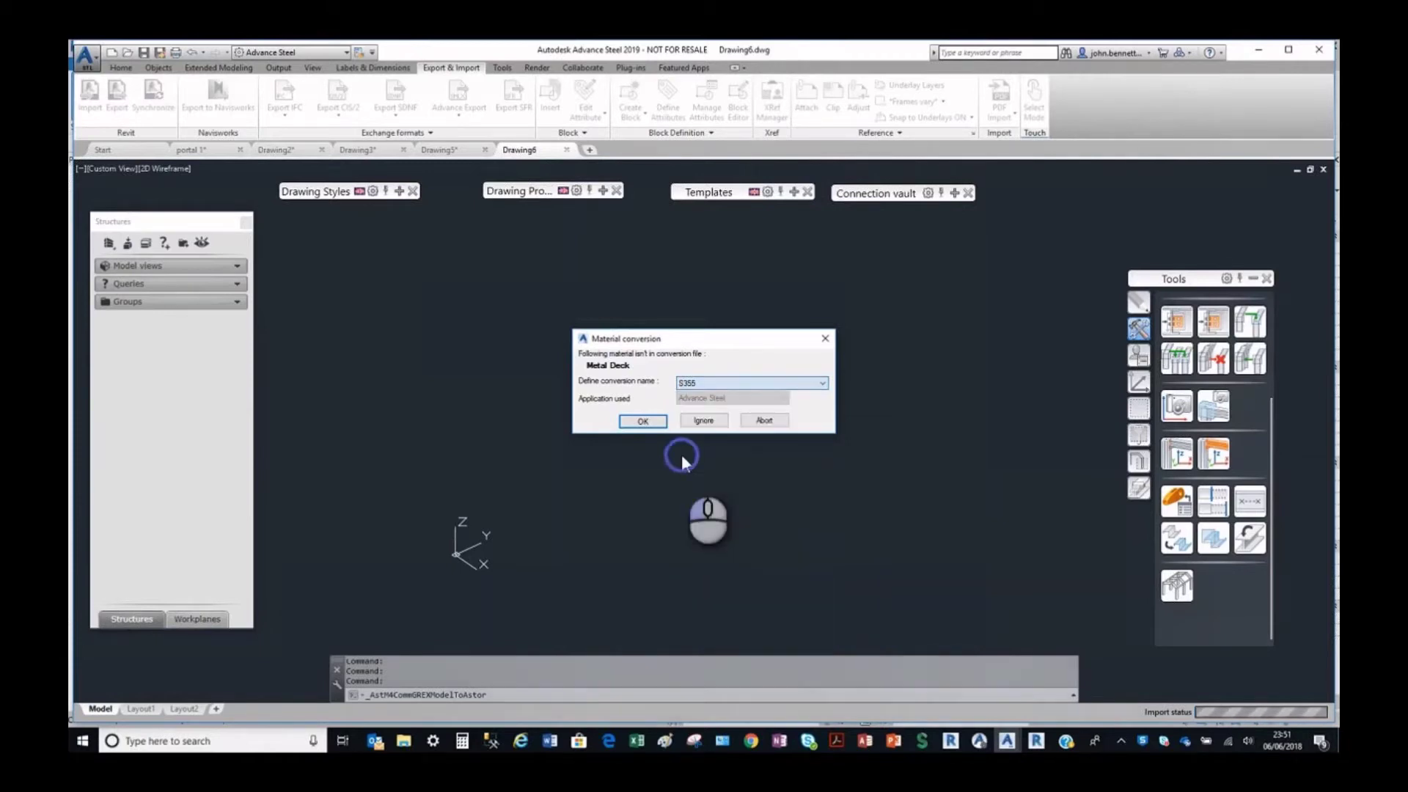
pyautogui.click(643, 420)
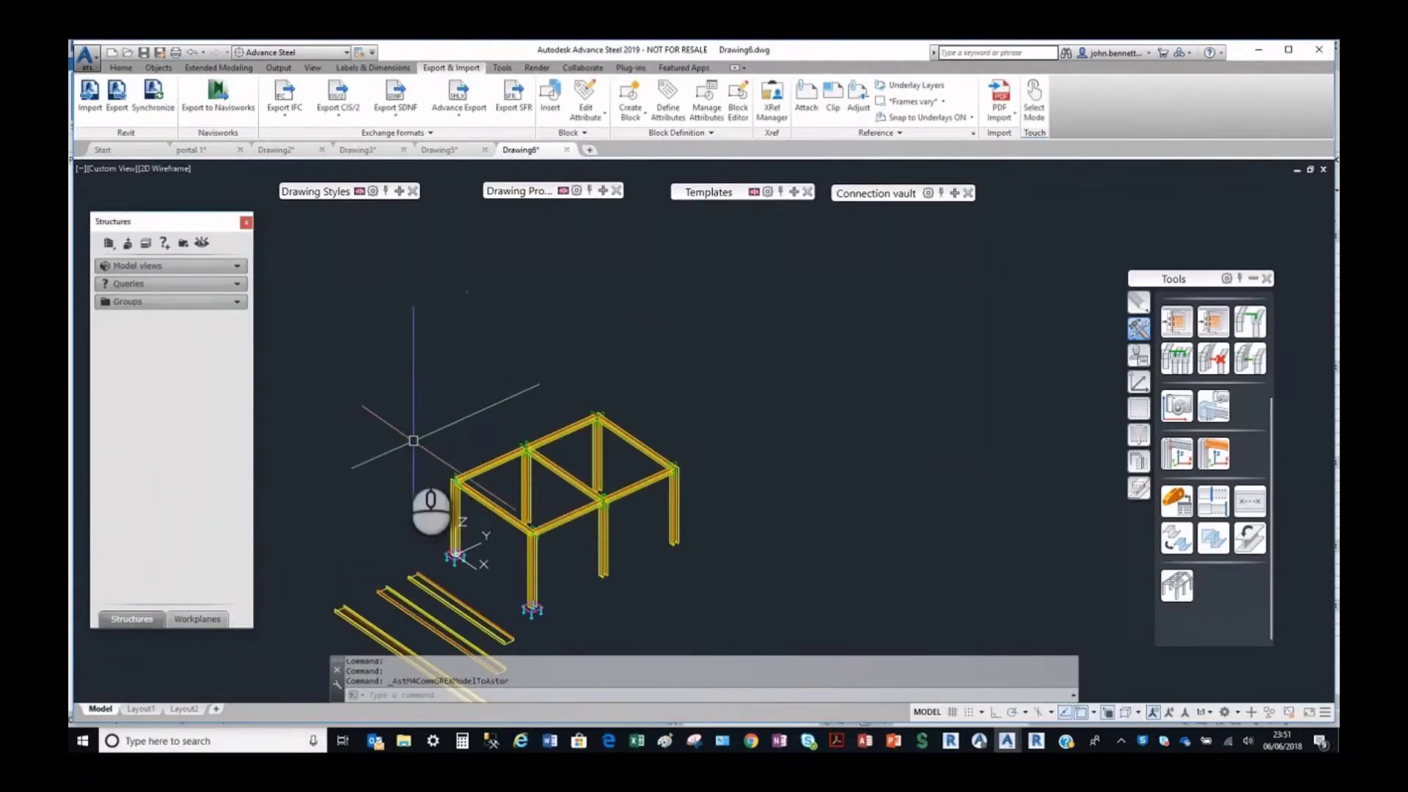
# Examine the imported frame, including its column base plates and the end plate connection at the corner column's head.
pyautogui.moveTo(393, 447); pyautogui.dragTo(514, 309, button='middle')
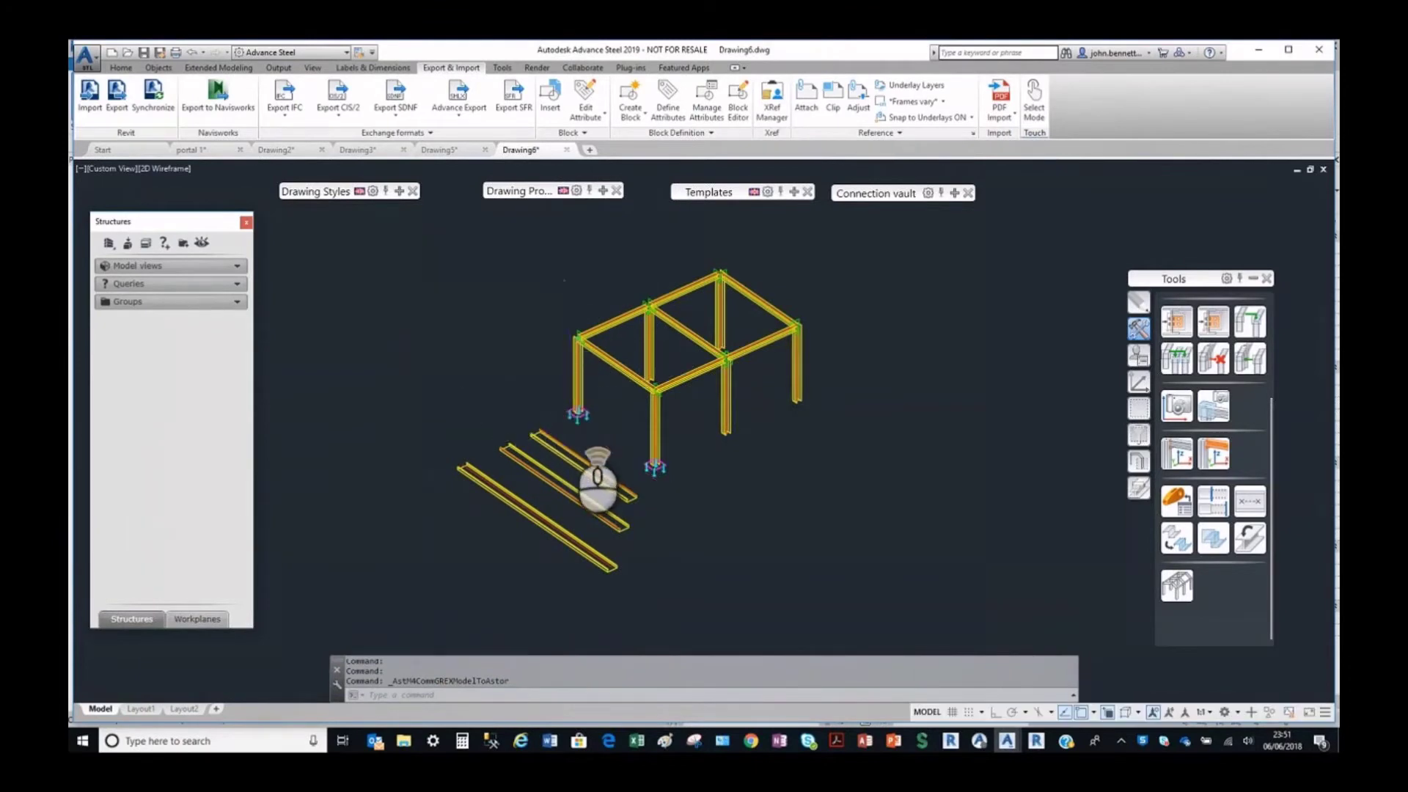
pyautogui.scroll(6, 543, 396)
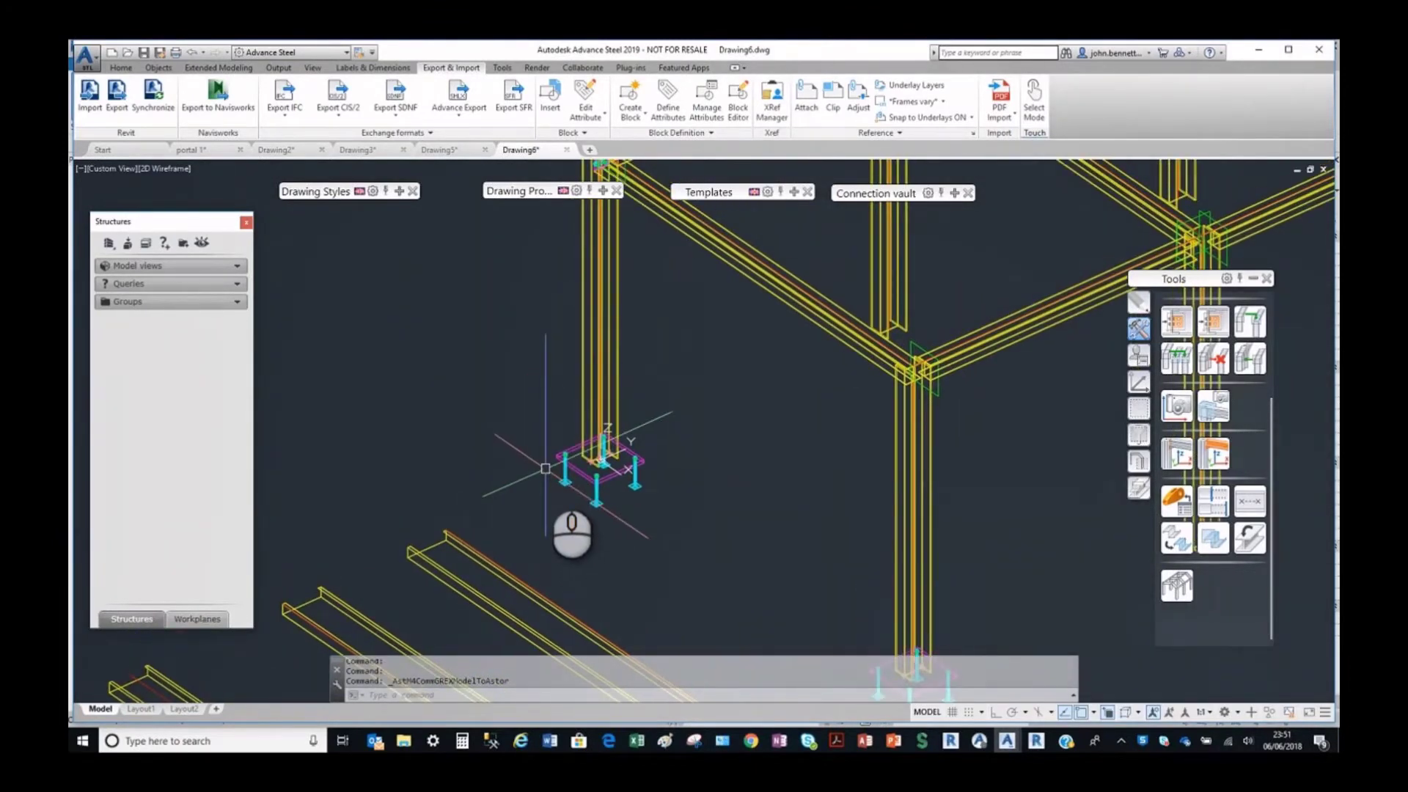
pyautogui.scroll(-6, 544, 440)
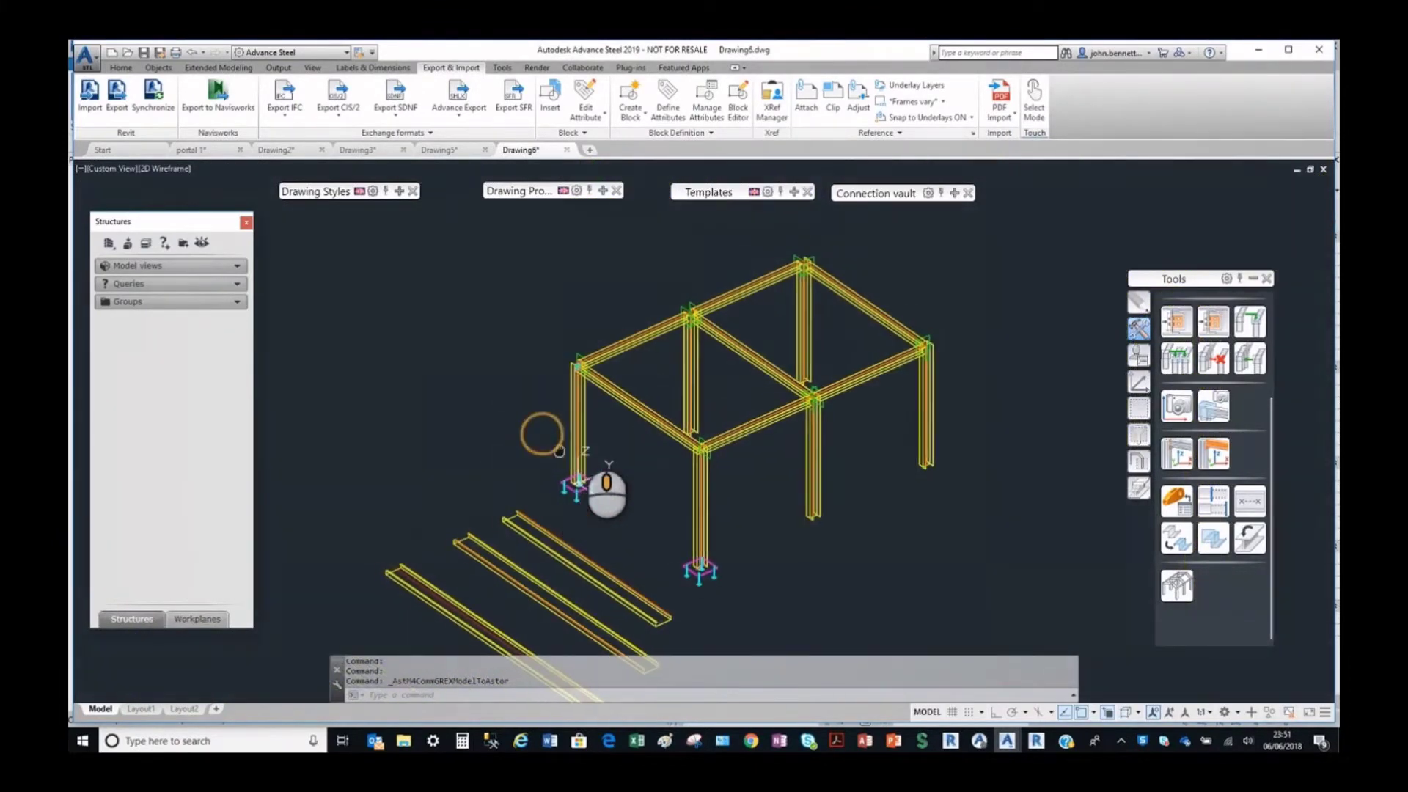
pyautogui.scroll(5, 566, 411)
pyautogui.moveTo(590, 383); pyautogui.dragTo(517, 458, button='middle')
pyautogui.scroll(-5, 557, 411)
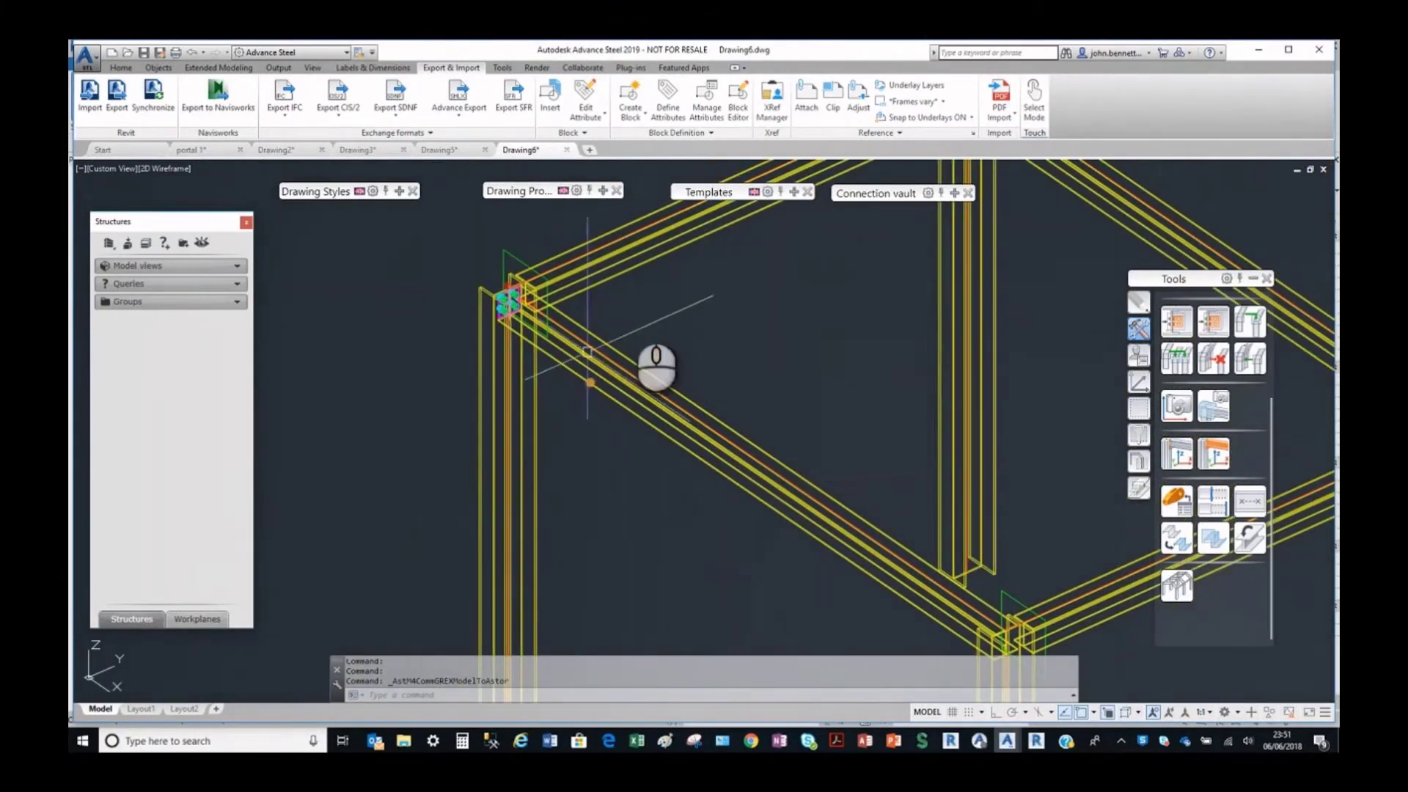
pyautogui.scroll(1, 626, 320)
# Check the section class of the roof beam at the corner column and its available UK Universal Column sizes in the beam properties.
pyautogui.click(621, 329)
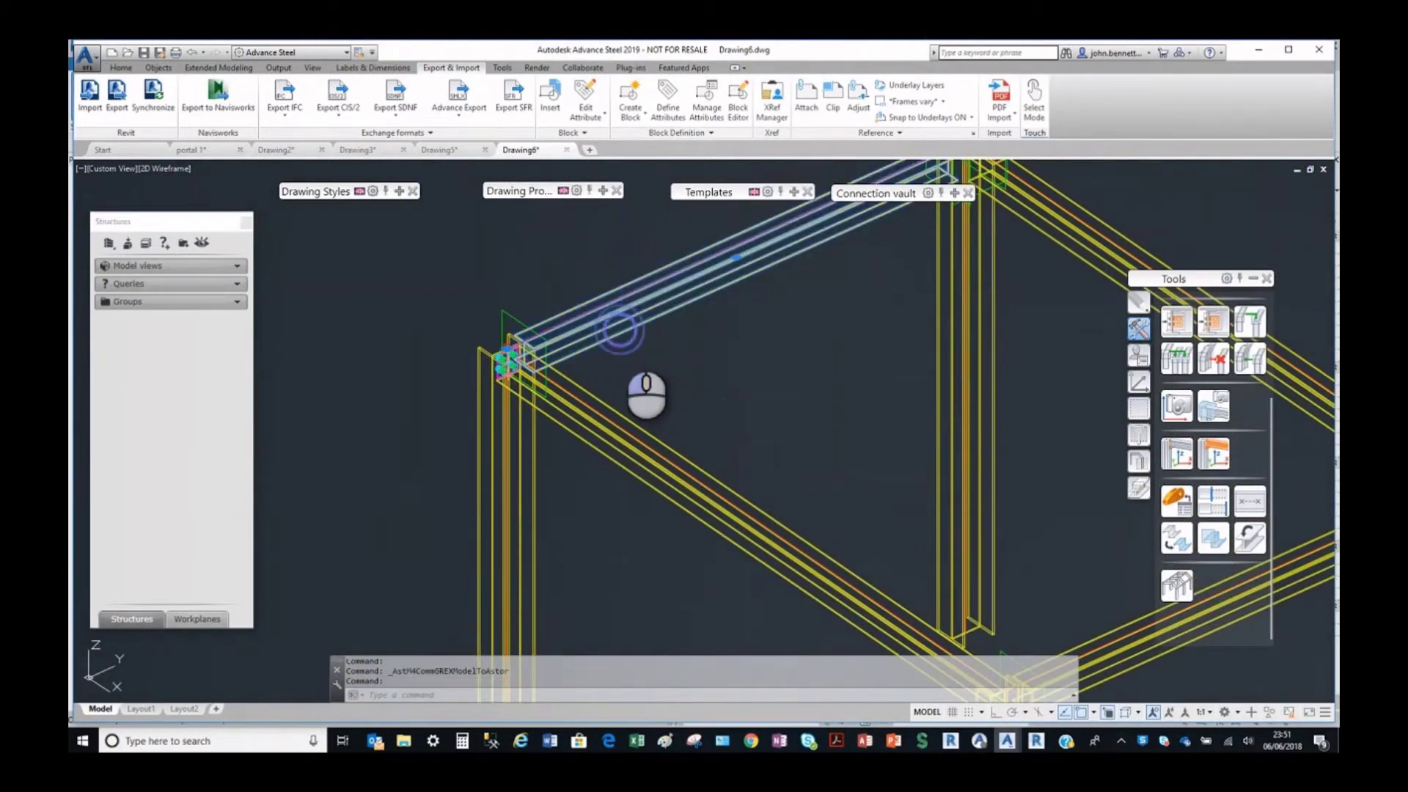
pyautogui.doubleClick(620, 329)
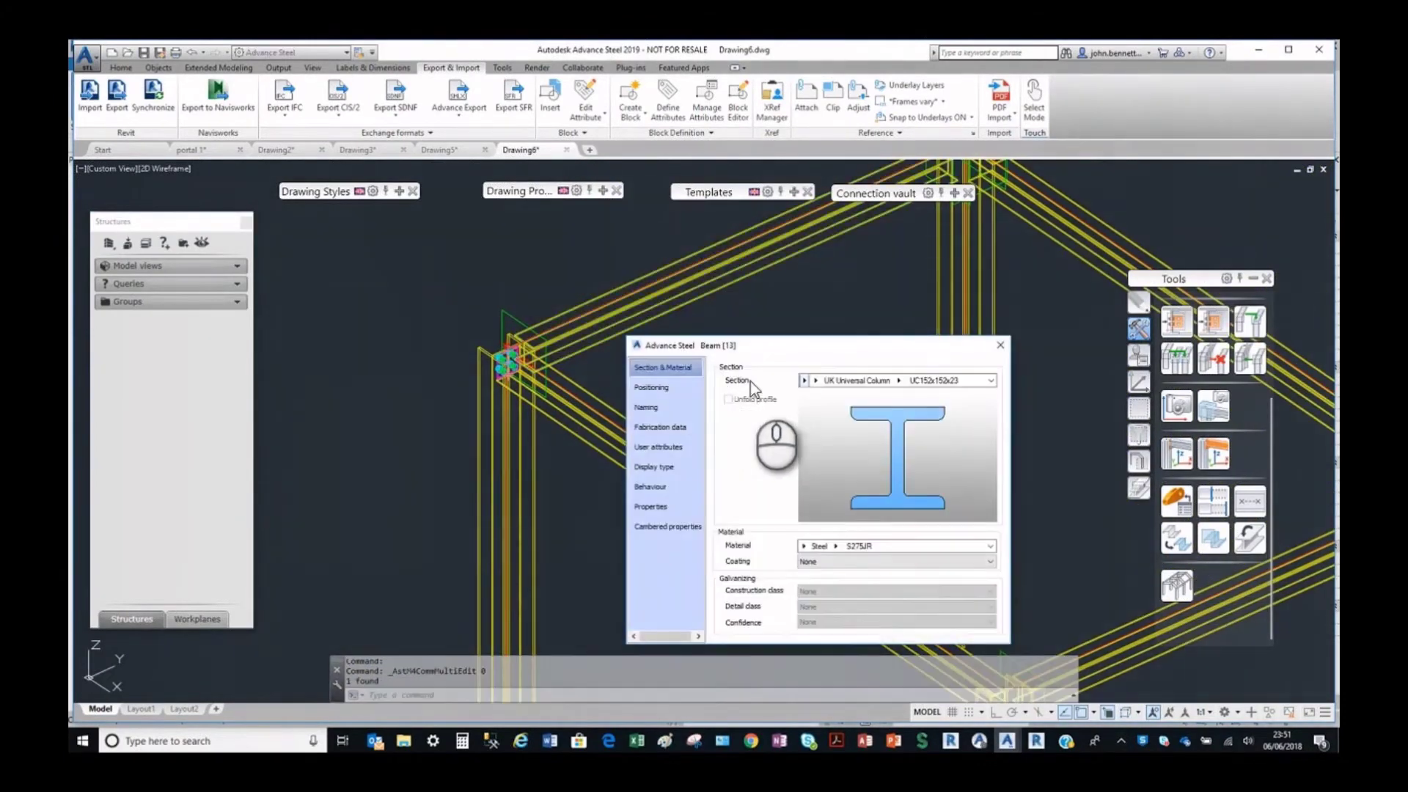
pyautogui.click(898, 381)
pyautogui.click(897, 382)
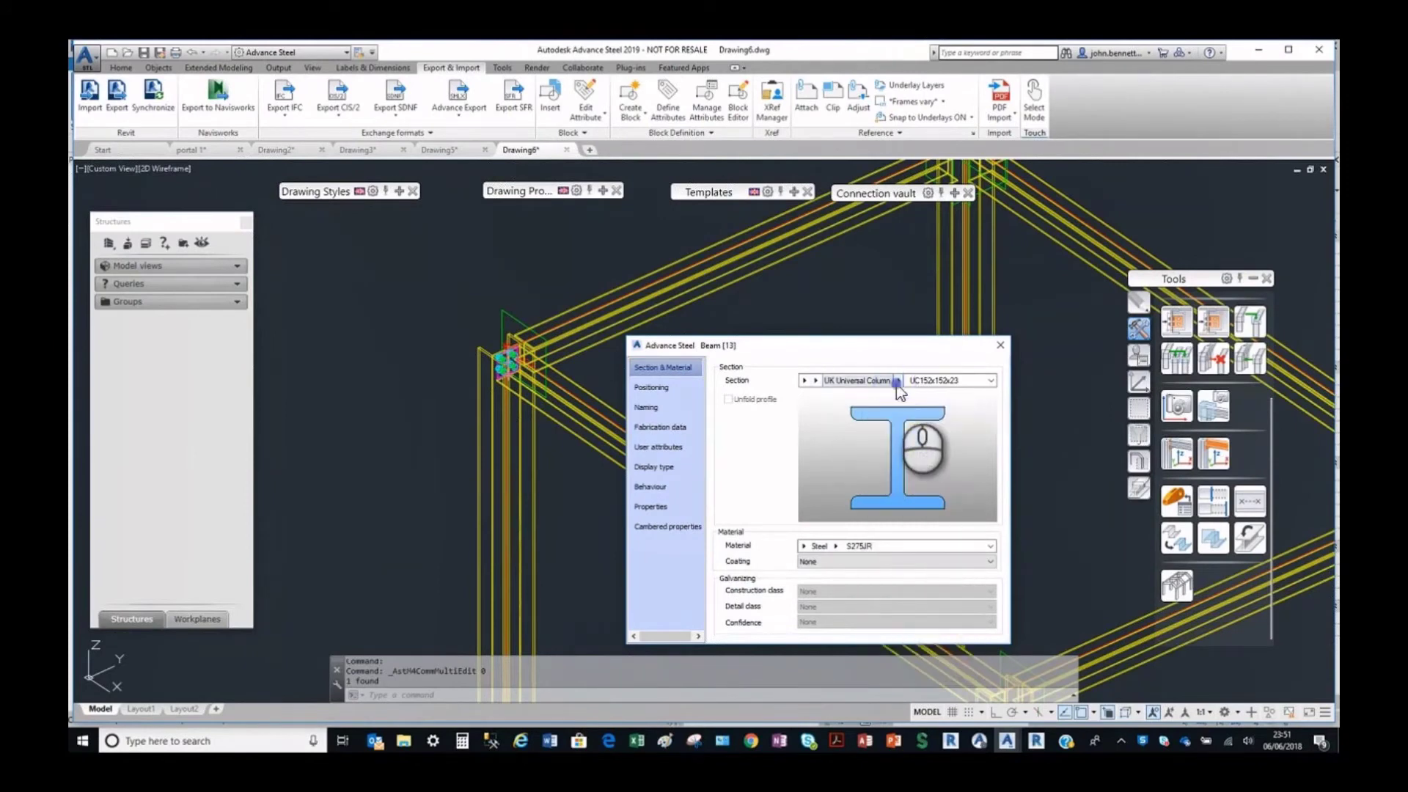
pyautogui.click(897, 381)
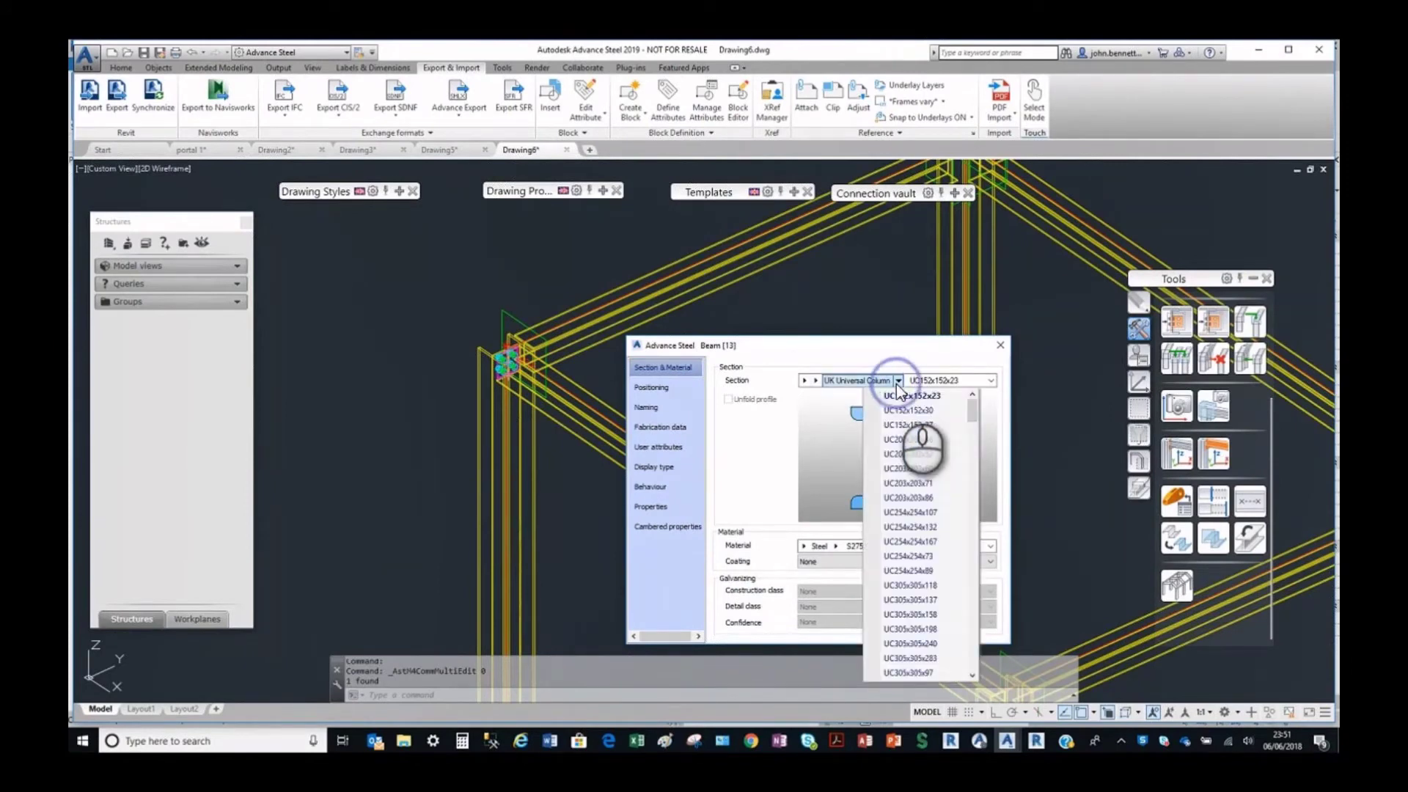
pyautogui.click(999, 345)
pyautogui.scroll(-2, 660, 345)
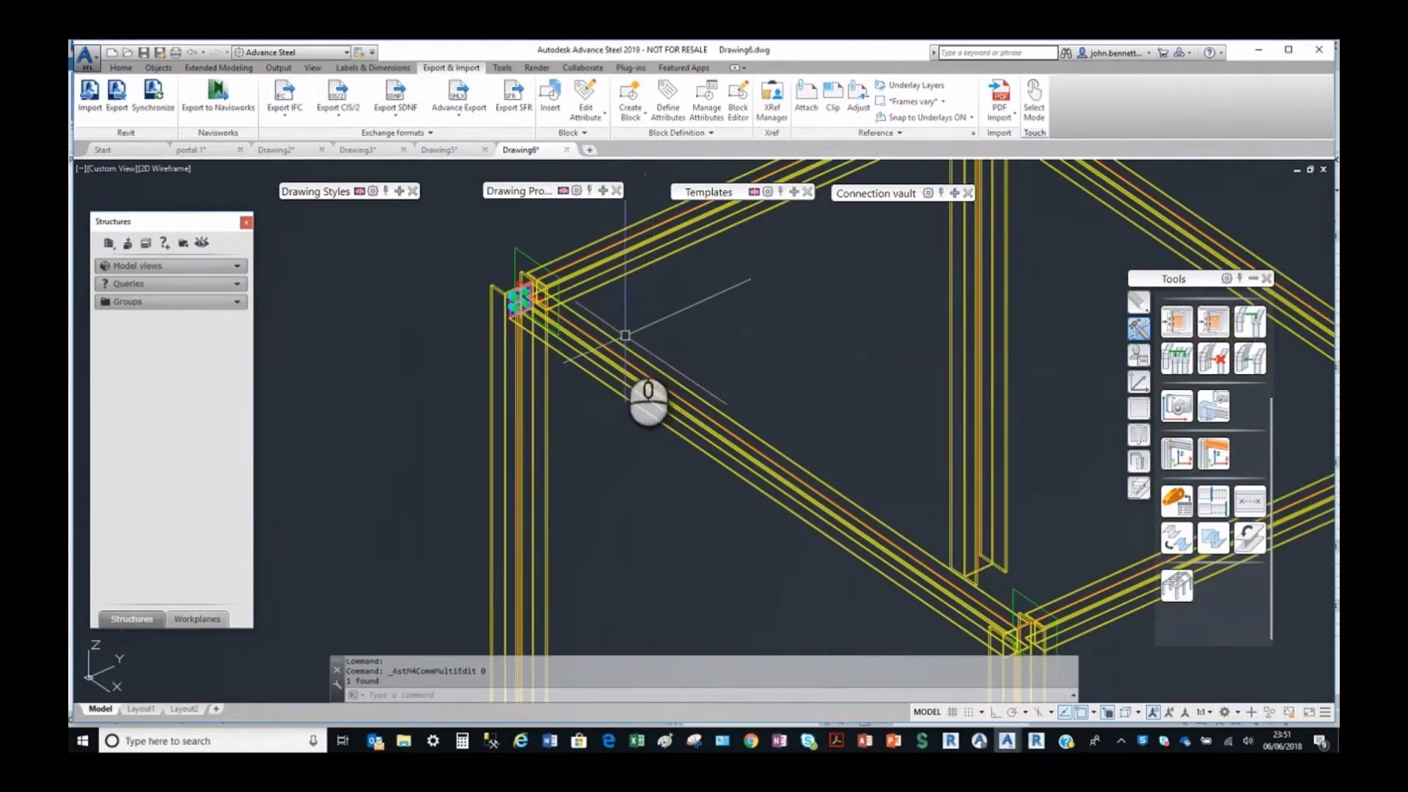
# Check the corner column's section class, available sizes and base plate connection, keeping UC203x203x52, and close the column's properties.
pyautogui.click(490, 385)
pyautogui.scroll(3, 485, 352)
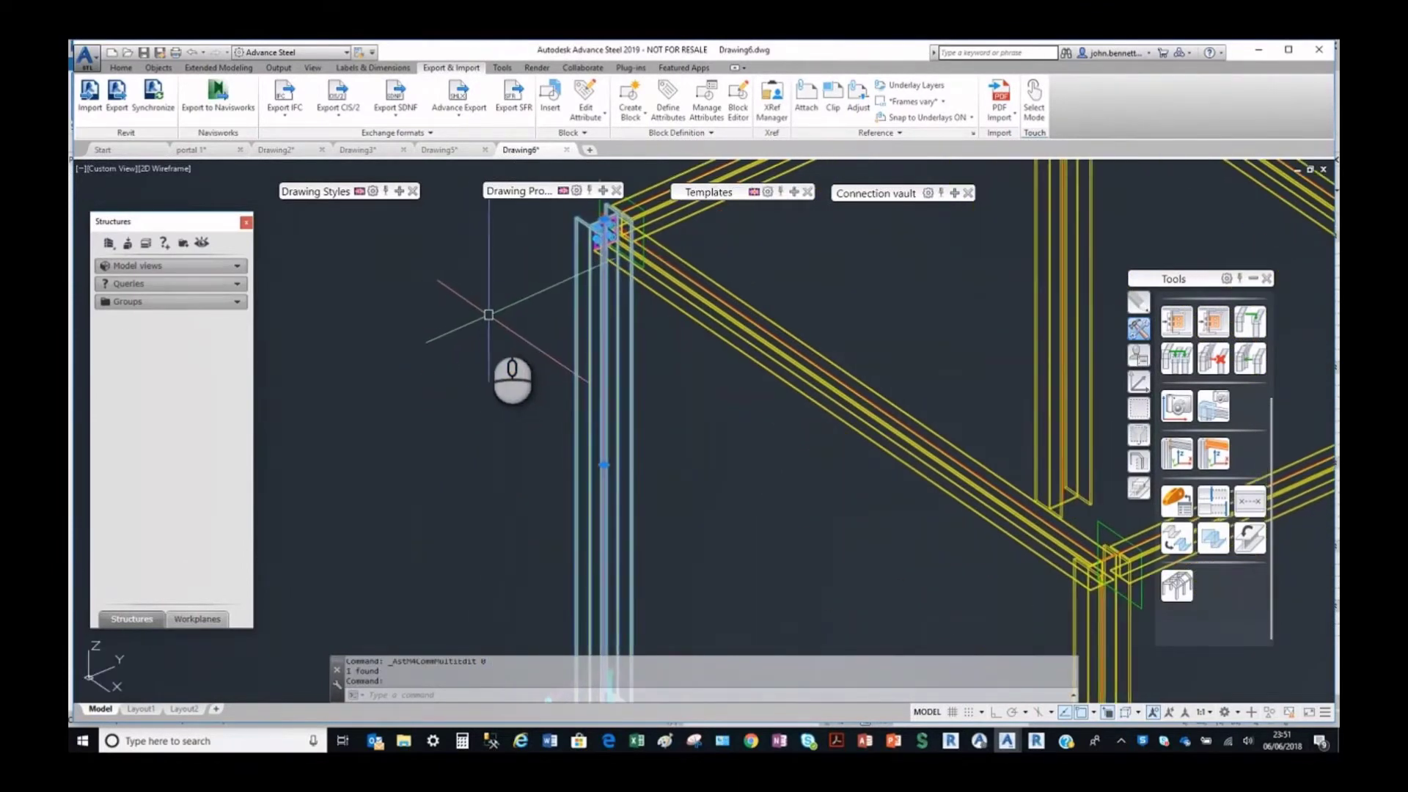
pyautogui.rightClick(489, 315)
pyautogui.click(559, 494)
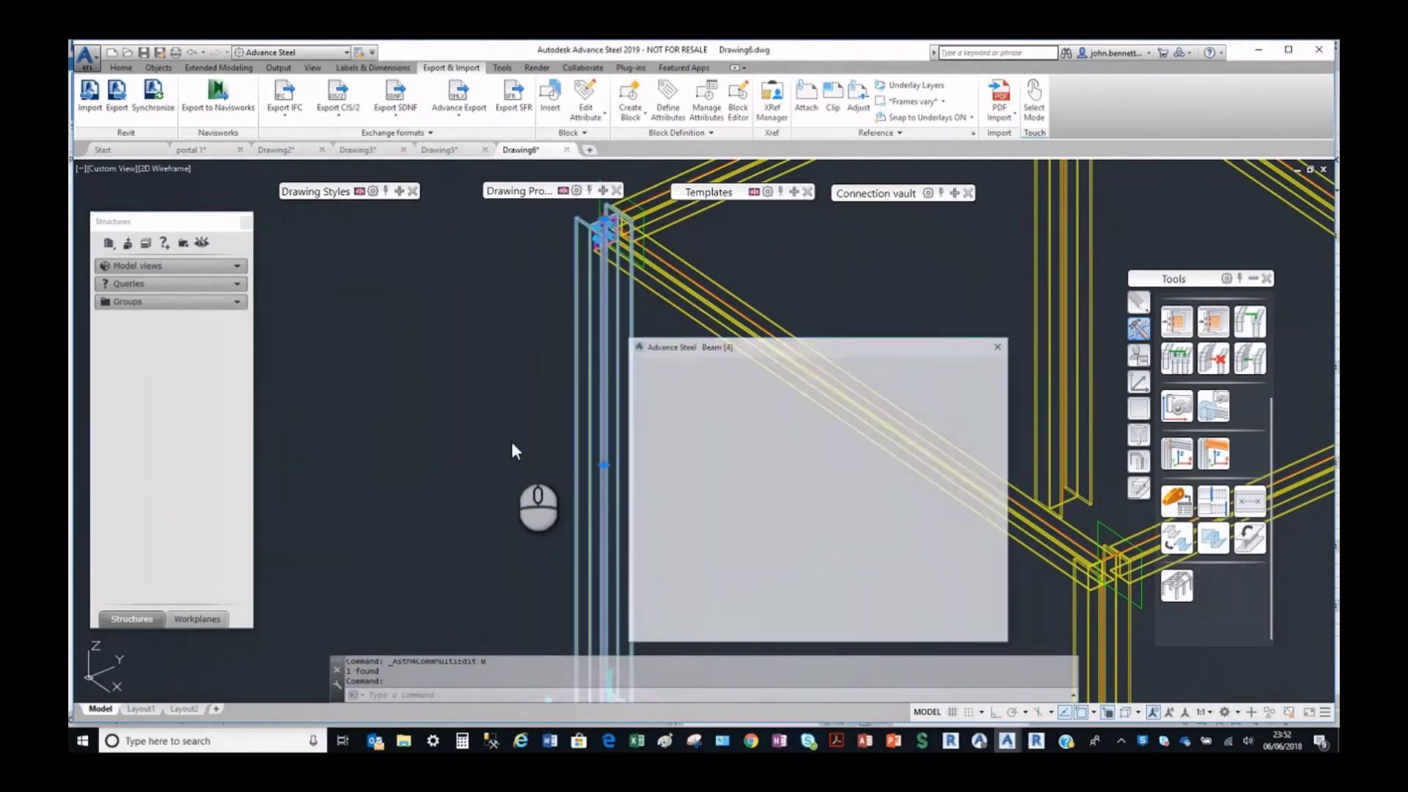
pyautogui.click(900, 381)
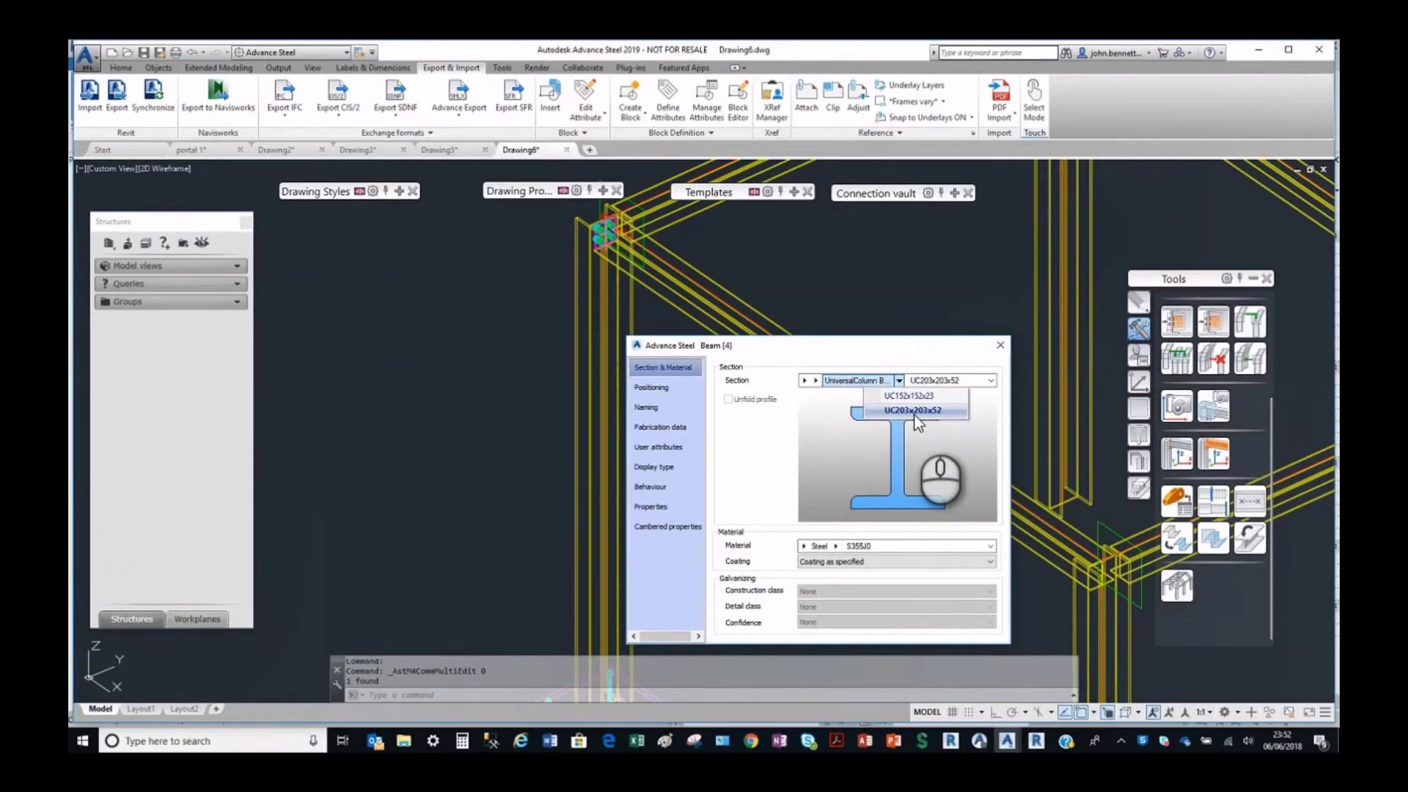
pyautogui.click(913, 412)
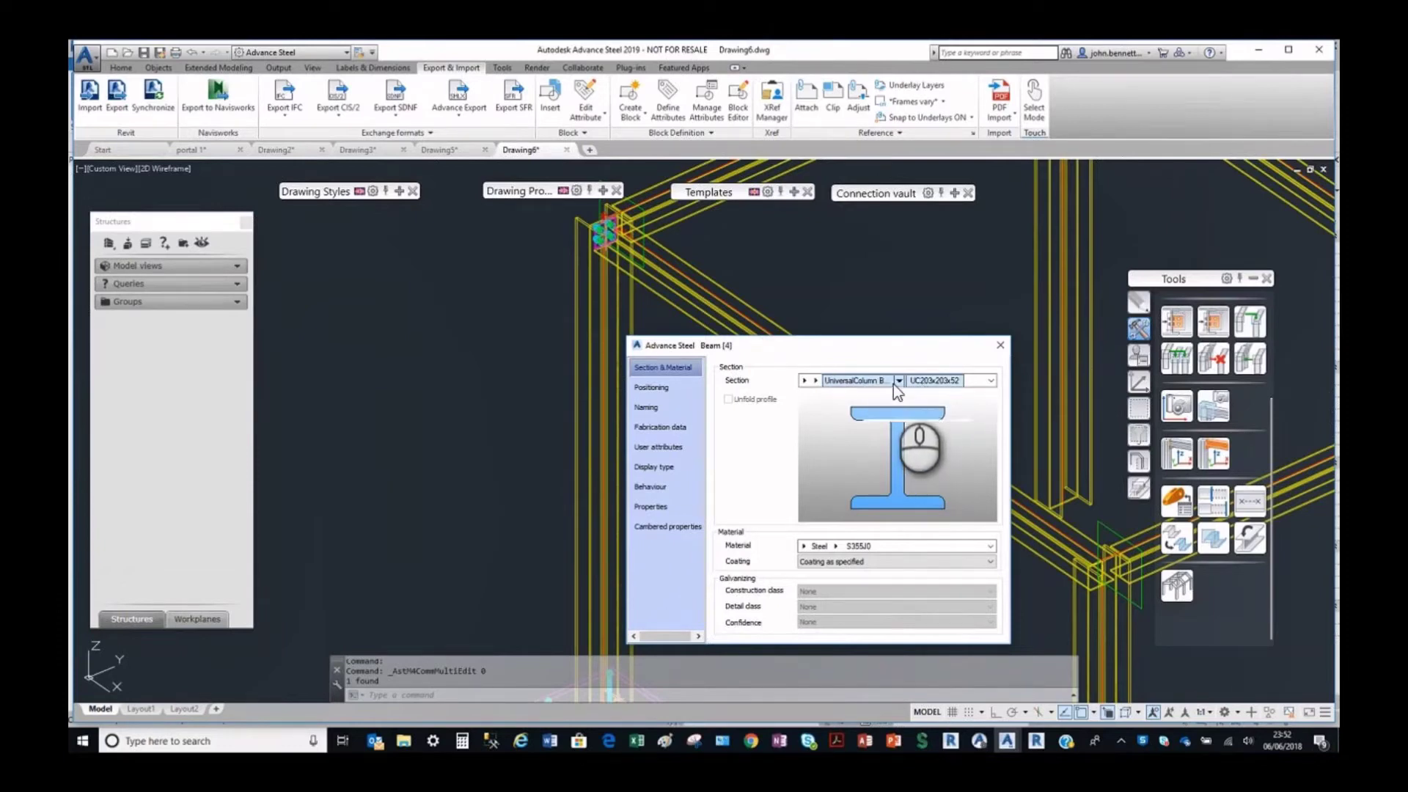
pyautogui.click(898, 381)
pyautogui.click(913, 410)
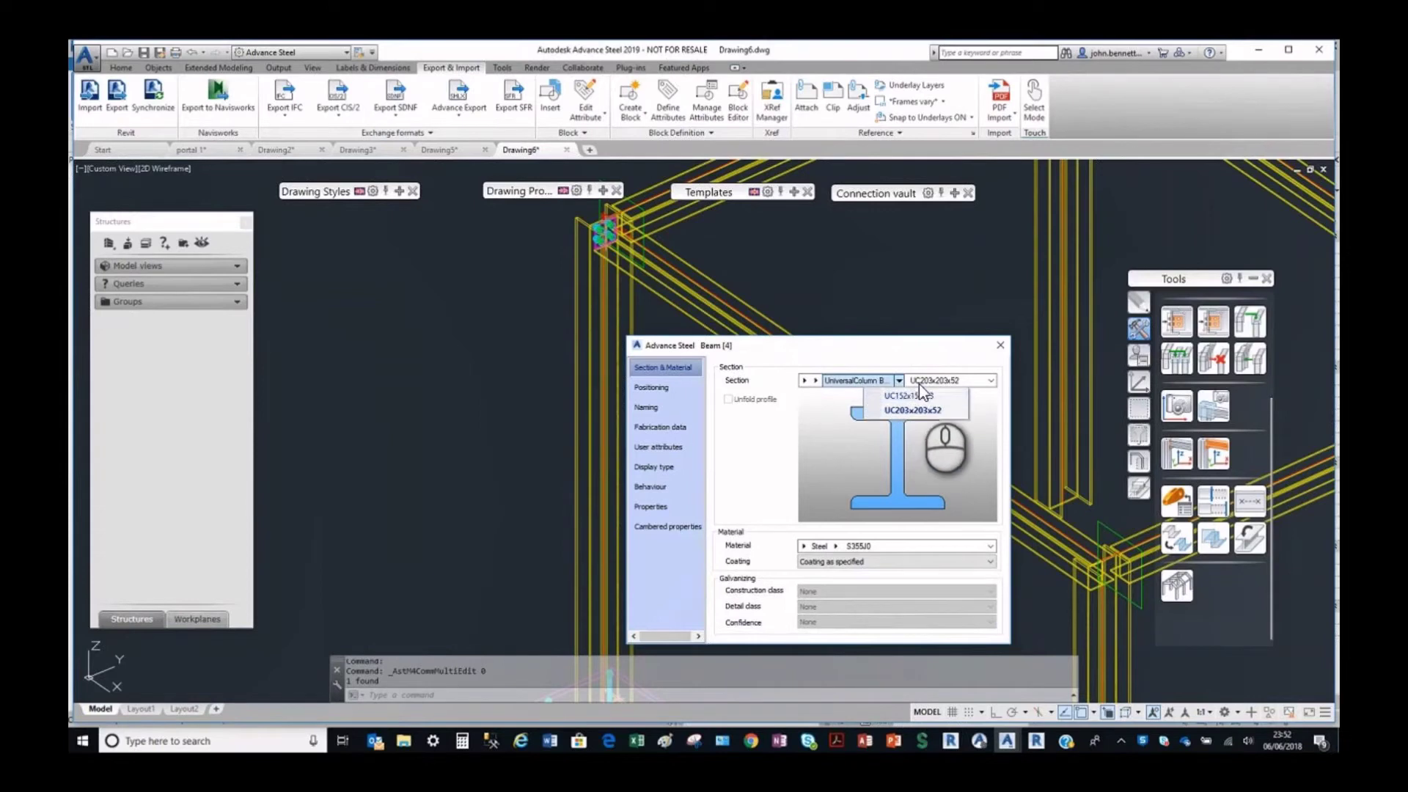
pyautogui.click(504, 350)
pyautogui.keyDown('shift'); pyautogui.moveTo(504, 350); pyautogui.dragTo(516, 396, button='middle'); pyautogui.keyUp('shift')
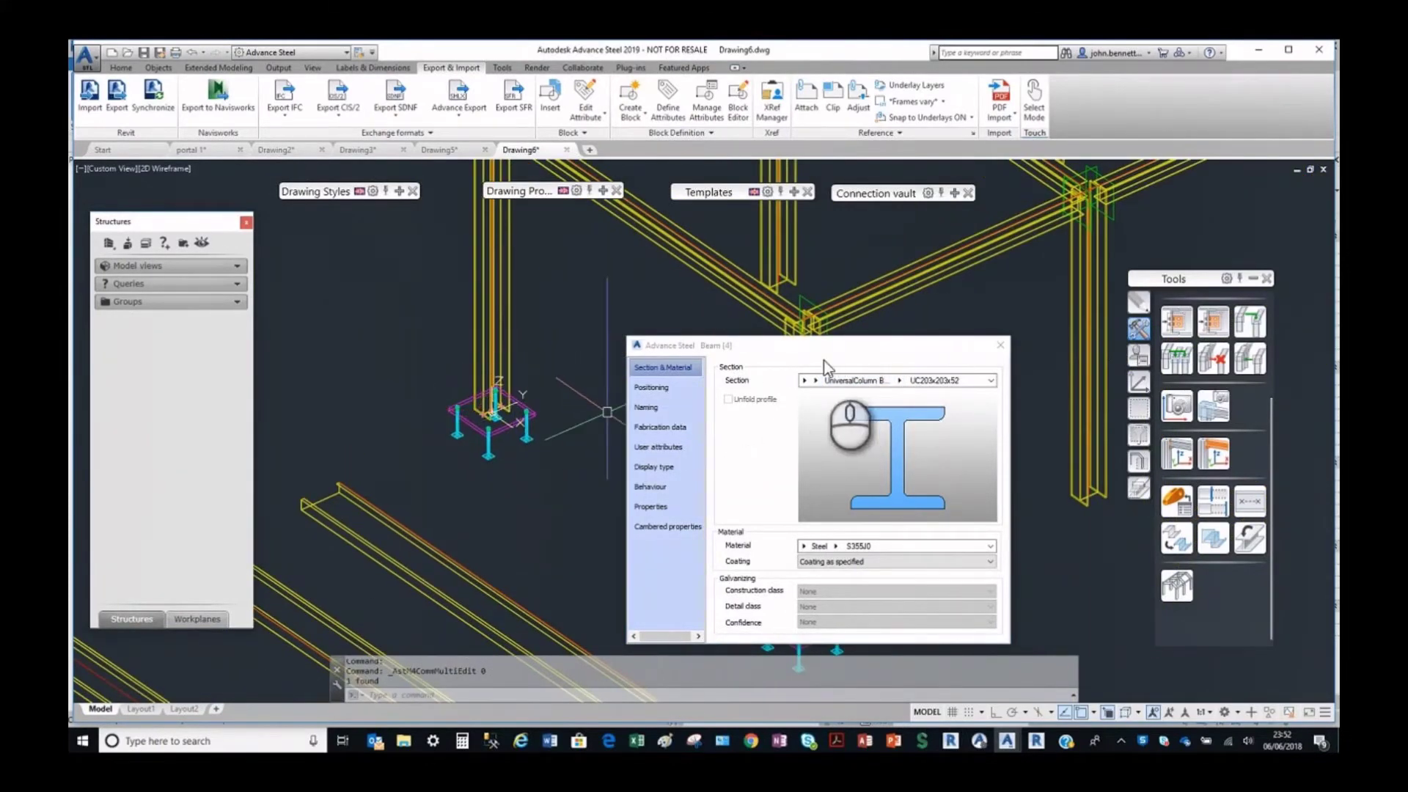
pyautogui.moveTo(775, 346); pyautogui.dragTo(727, 364)
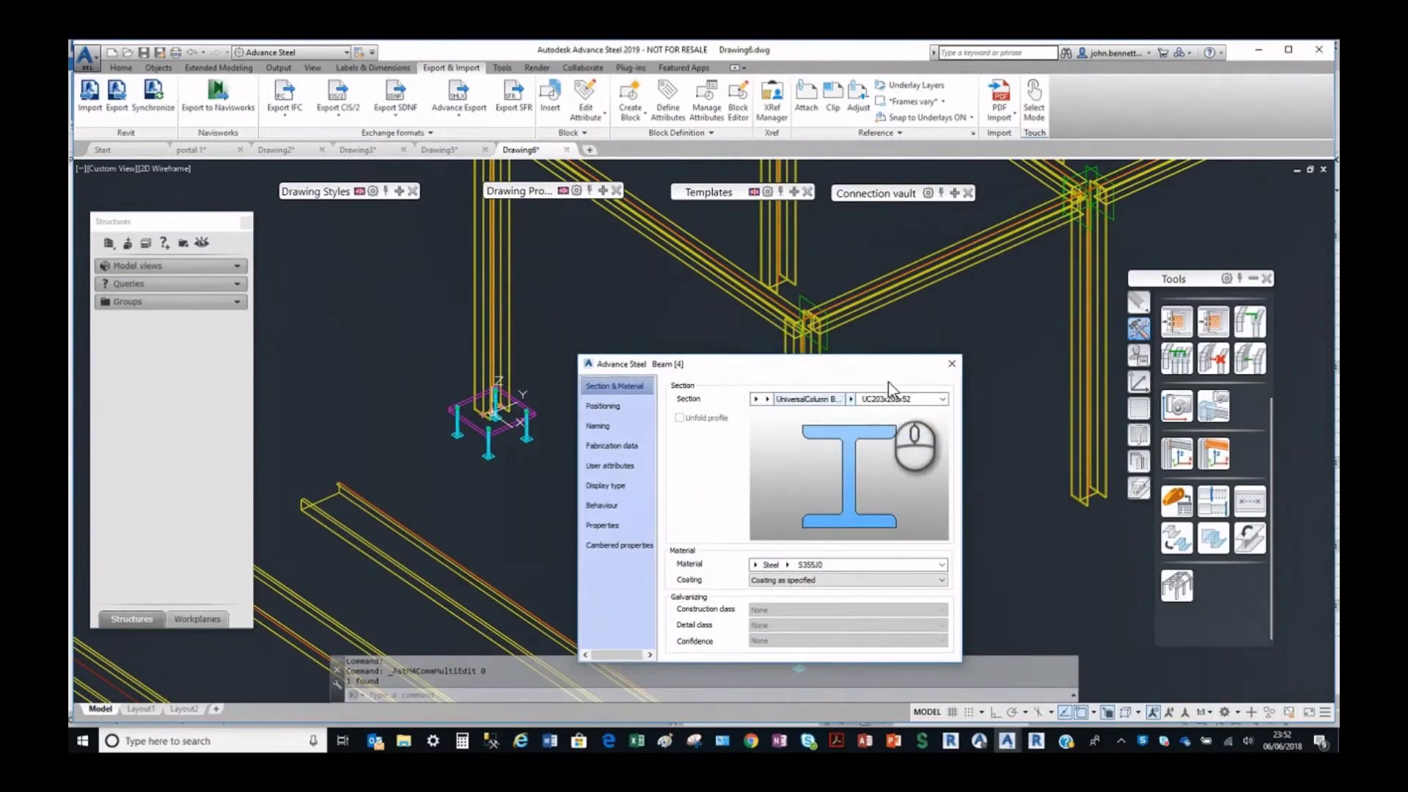
pyautogui.click(952, 366)
pyautogui.keyDown('shift'); pyautogui.moveTo(951, 370); pyautogui.dragTo(645, 399, button='middle'); pyautogui.keyUp('shift')
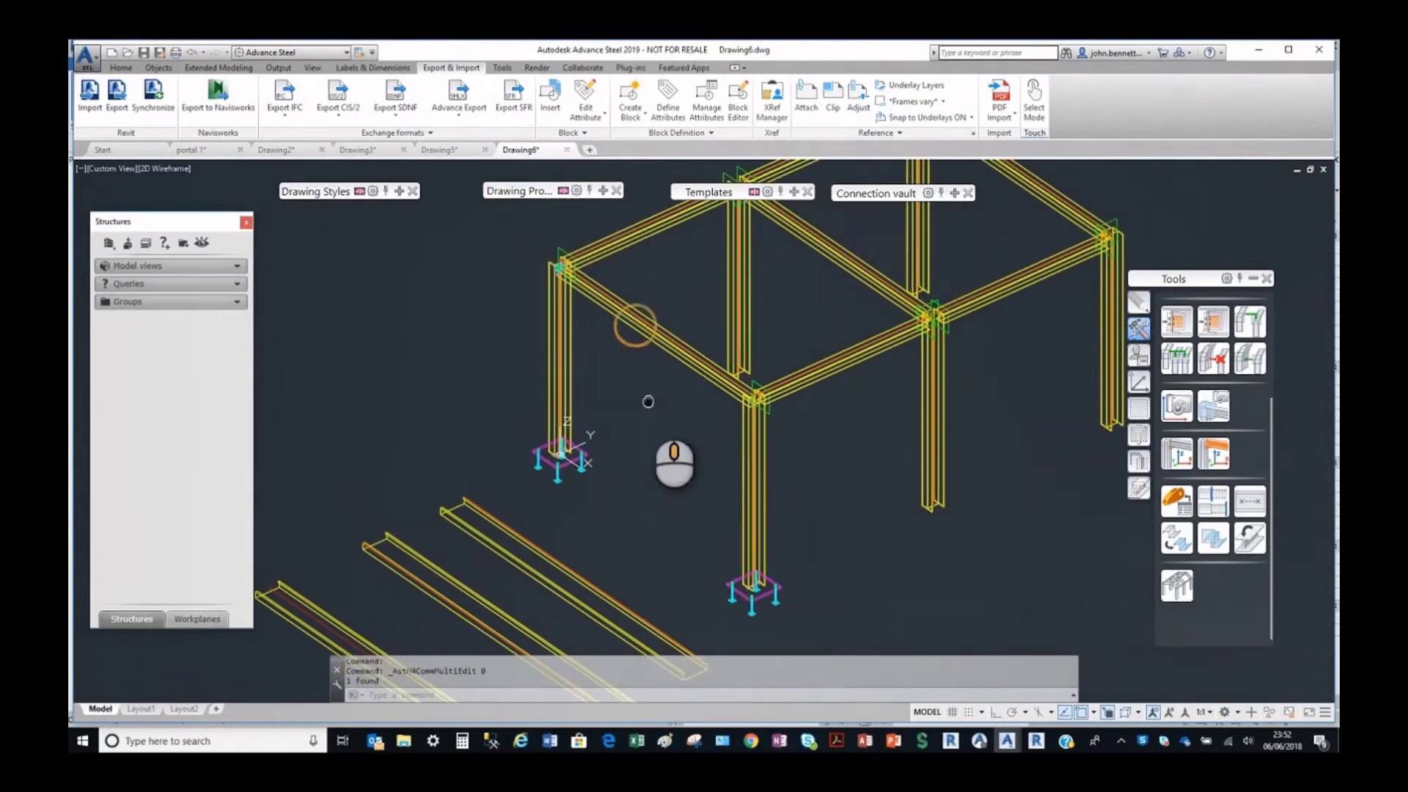
# Check the section class and available sizes of the roof beam at the corner column, keeping UC152x152x23, and close its properties.
pyautogui.scroll(5, 596, 307)
pyautogui.click(597, 298)
pyautogui.click(572, 271)
pyautogui.rightClick(549, 318)
pyautogui.click(638, 498)
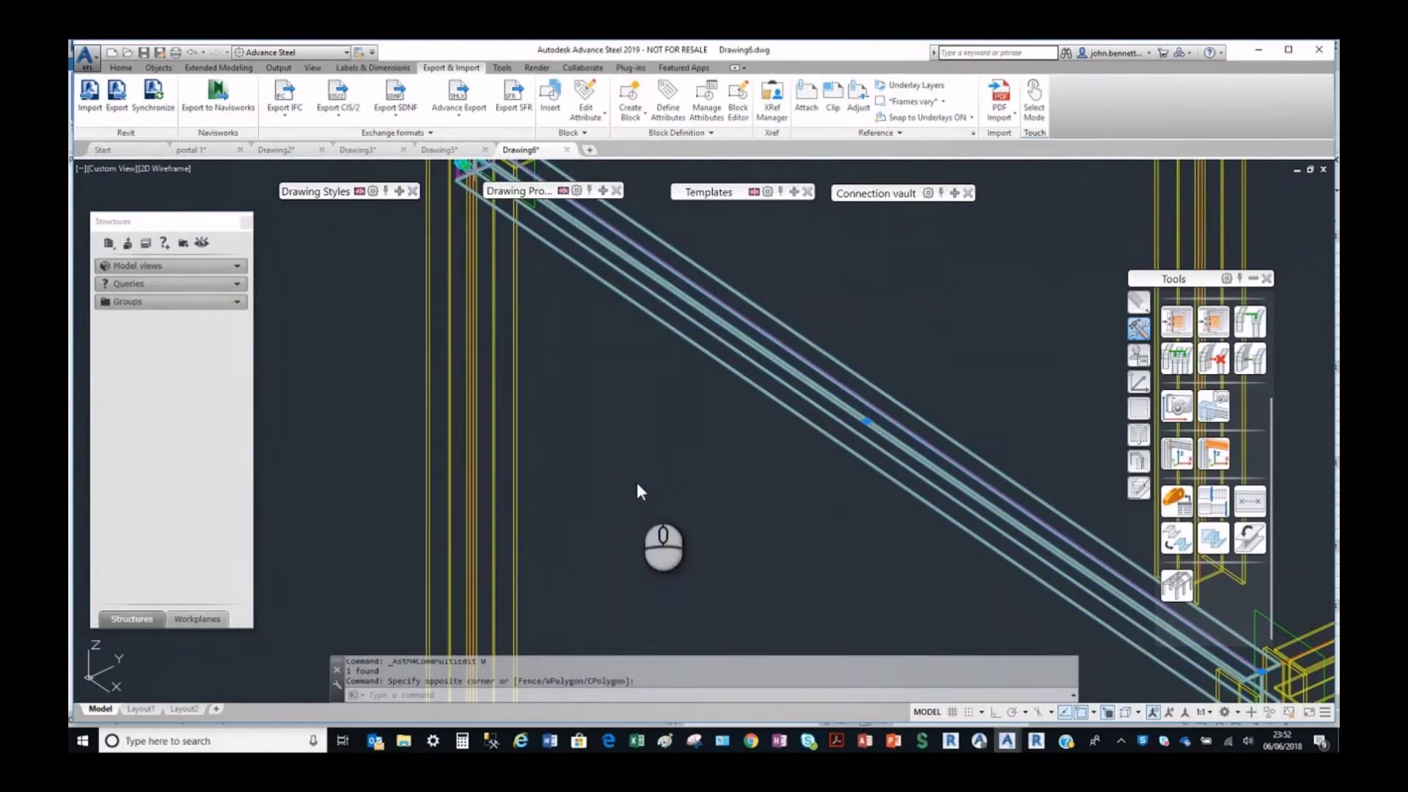
pyautogui.click(849, 399)
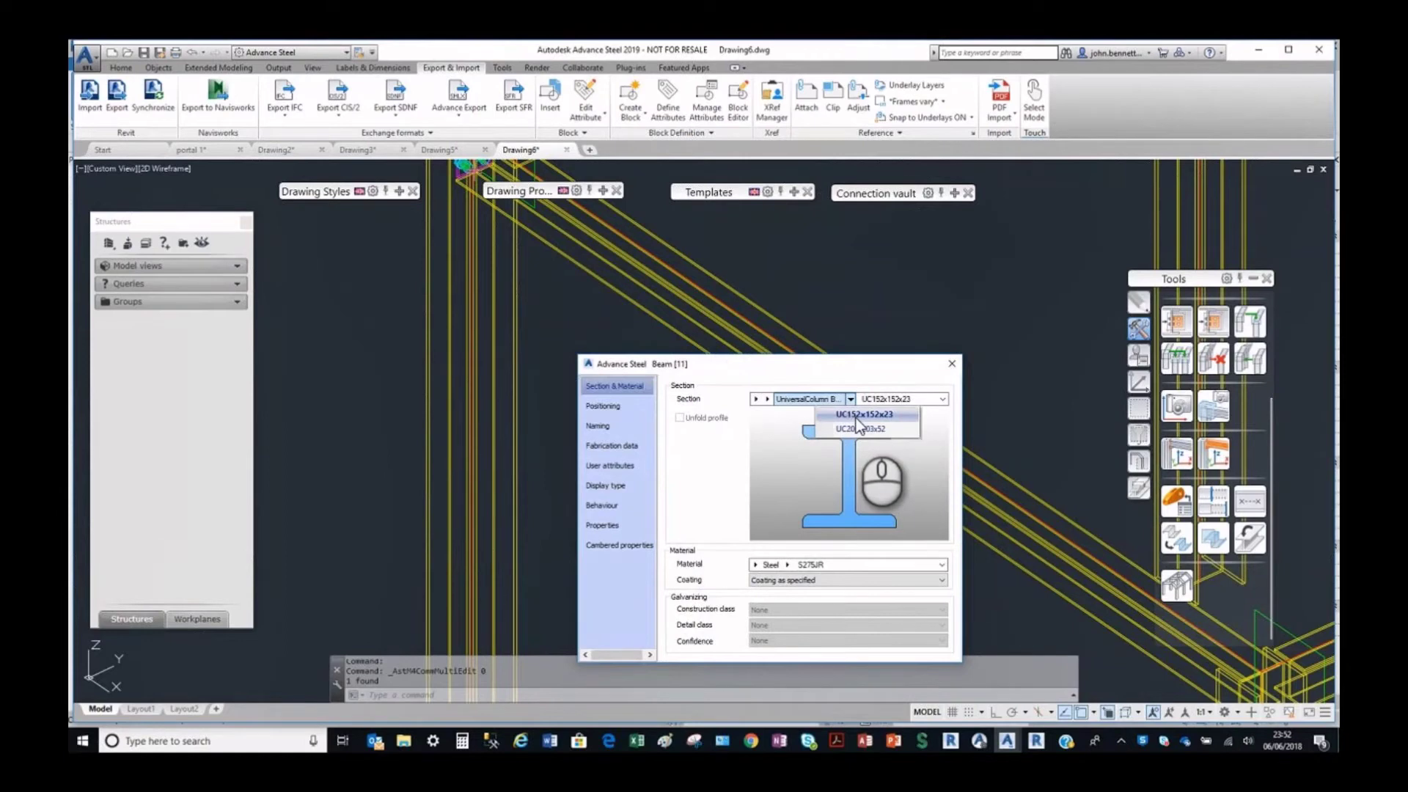
pyautogui.click(856, 415)
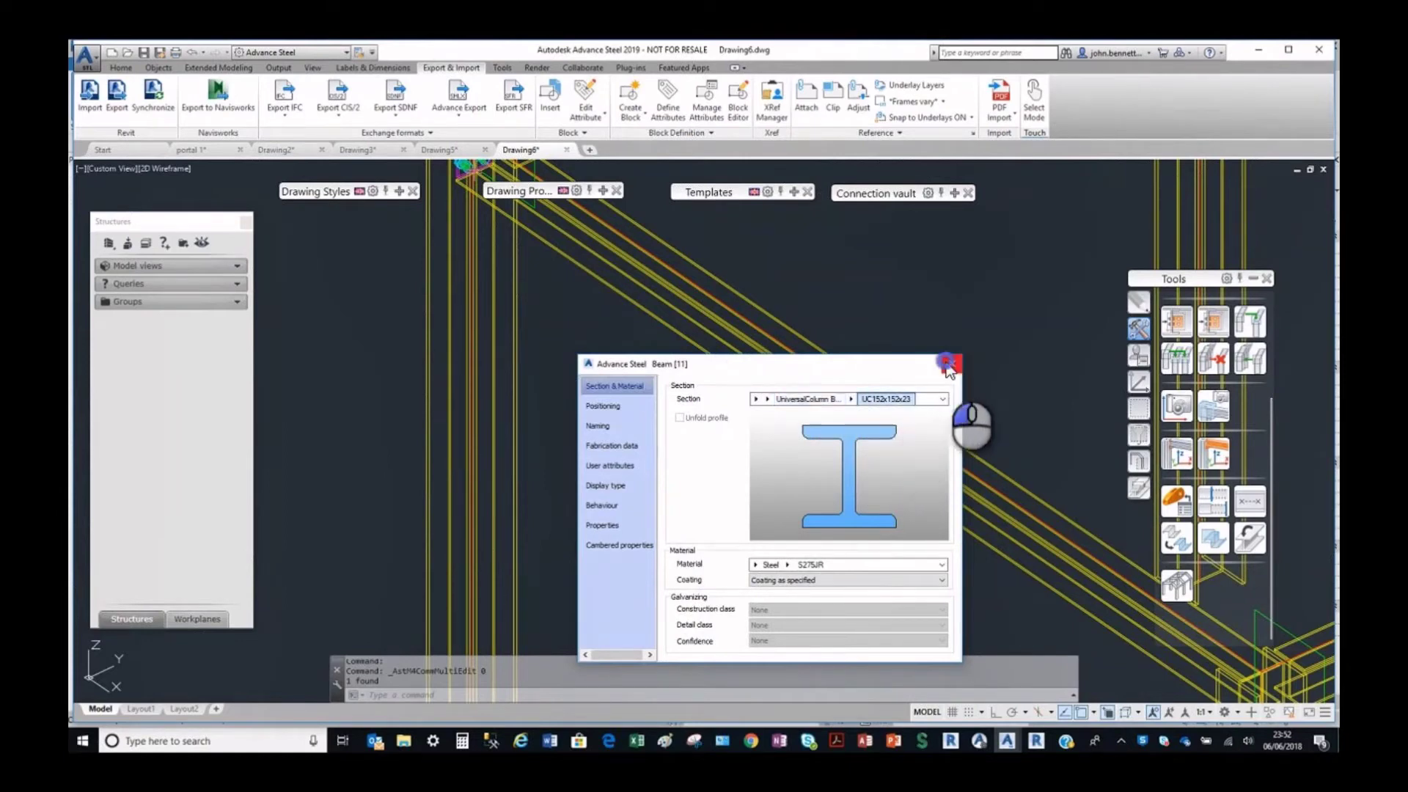
pyautogui.click(951, 363)
pyautogui.scroll(-5, 762, 358)
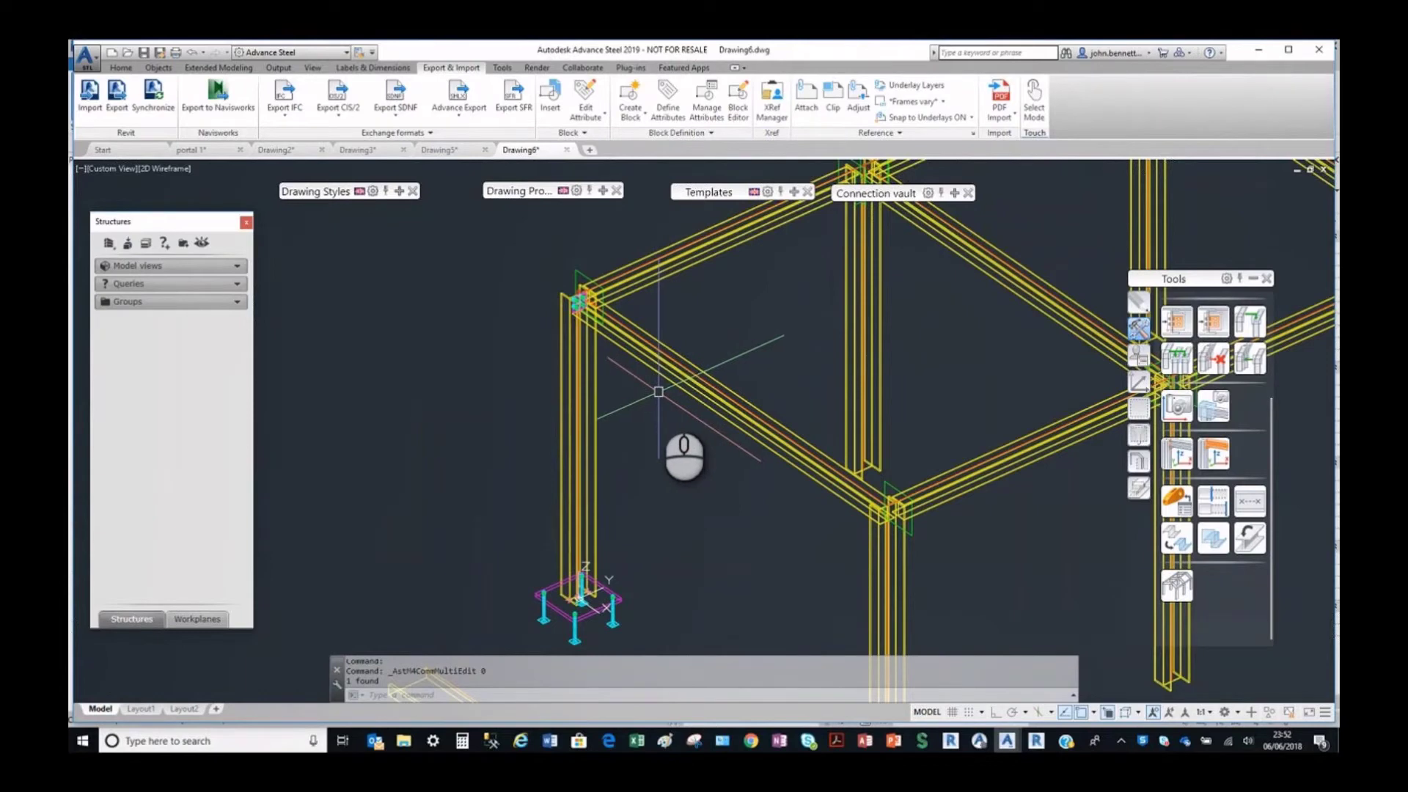
pyautogui.moveTo(638, 388); pyautogui.dragTo(678, 422, button='middle')
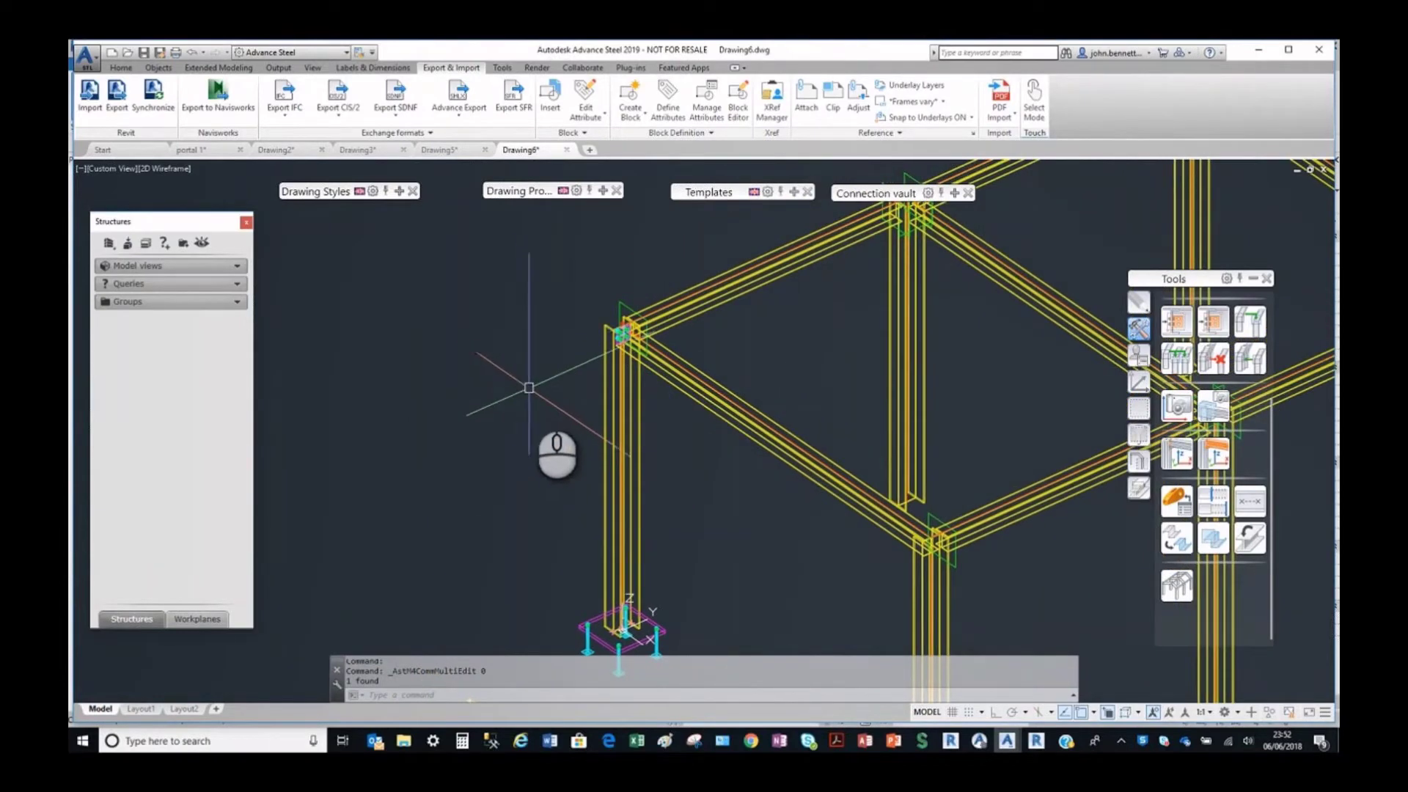
pyautogui.moveTo(518, 383); pyautogui.dragTo(531, 393, button='middle')
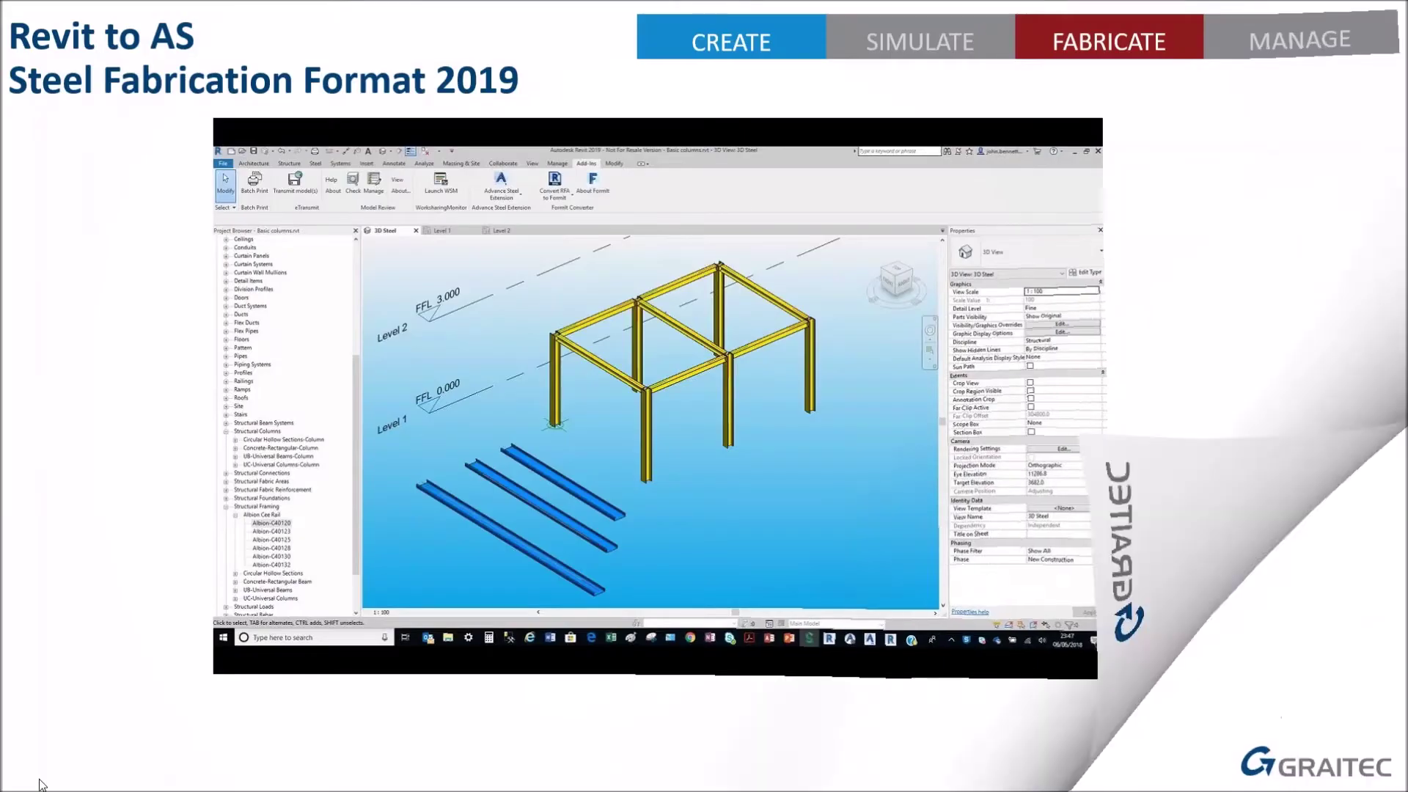
pyautogui.click(39, 780)
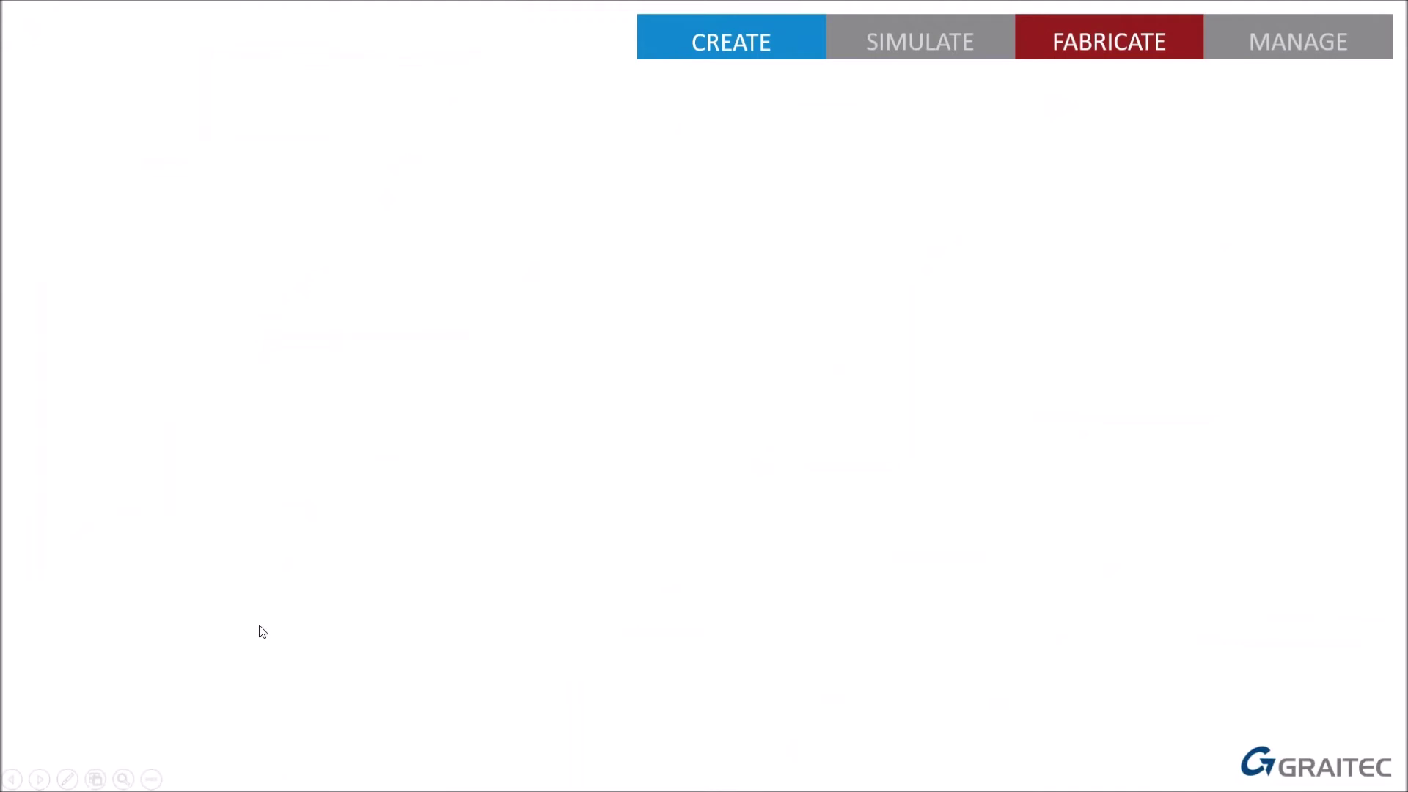
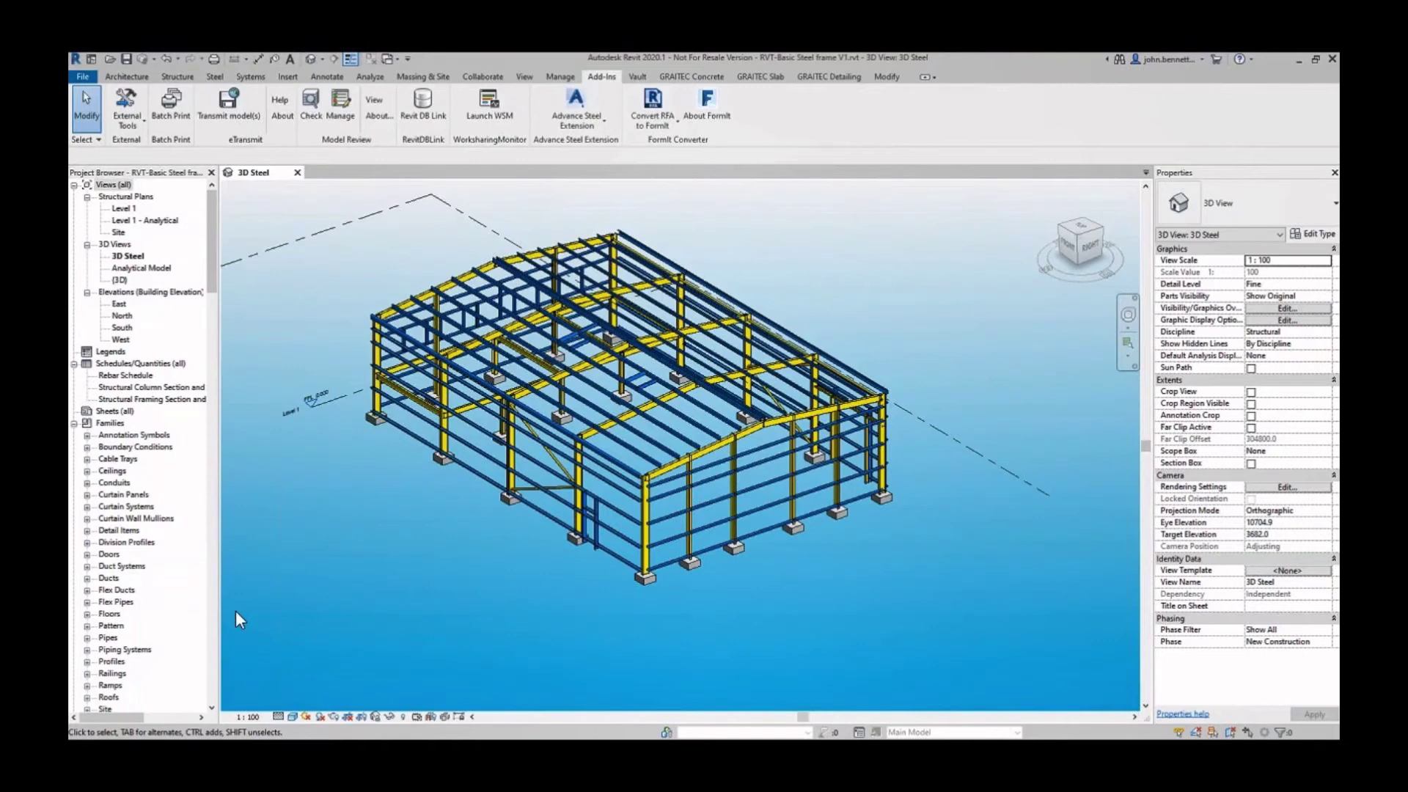
# Export the Revit steel building with the Advance export format as RVT-Basic Steel frame V1.smlx in the 02-Revit folder.
pyautogui.click(585, 126)
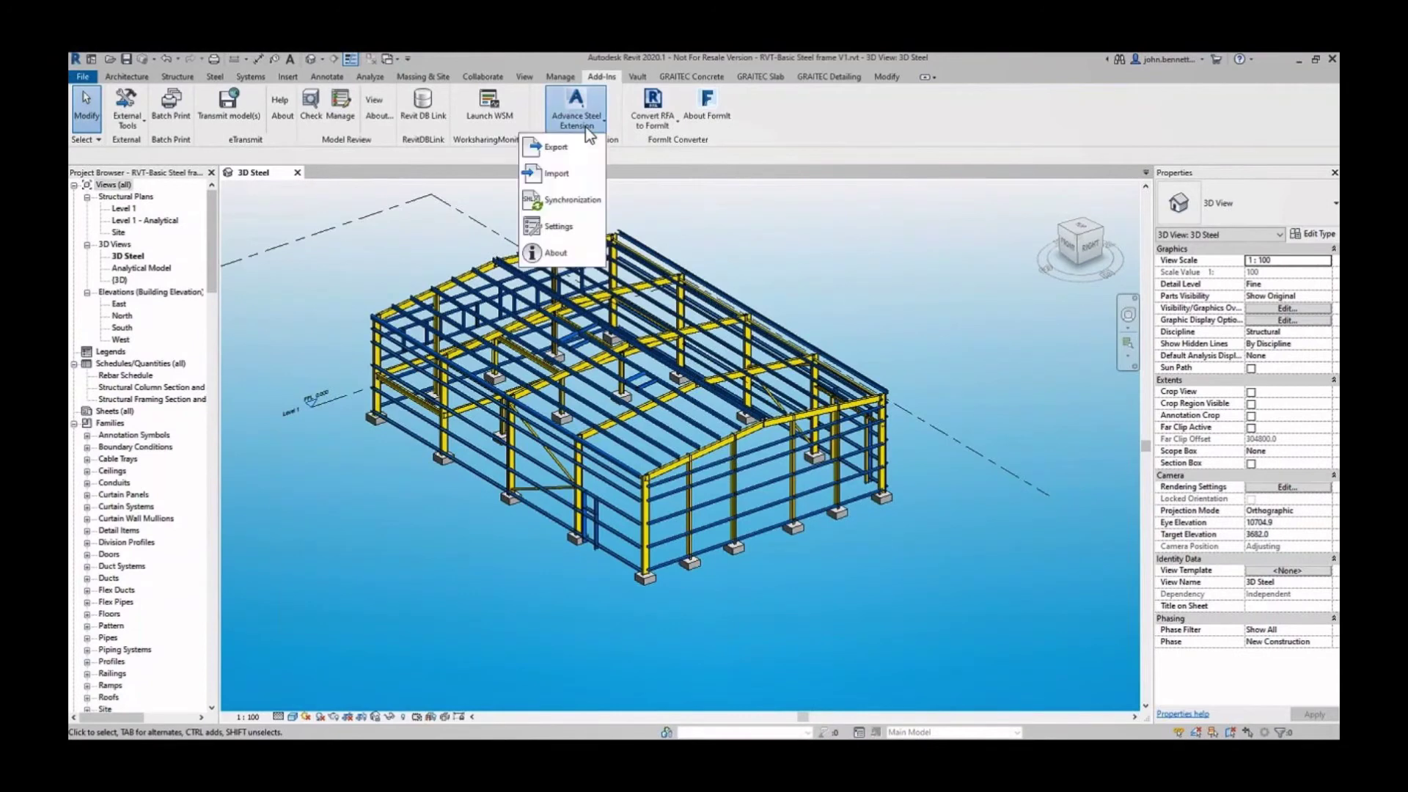
pyautogui.click(540, 150)
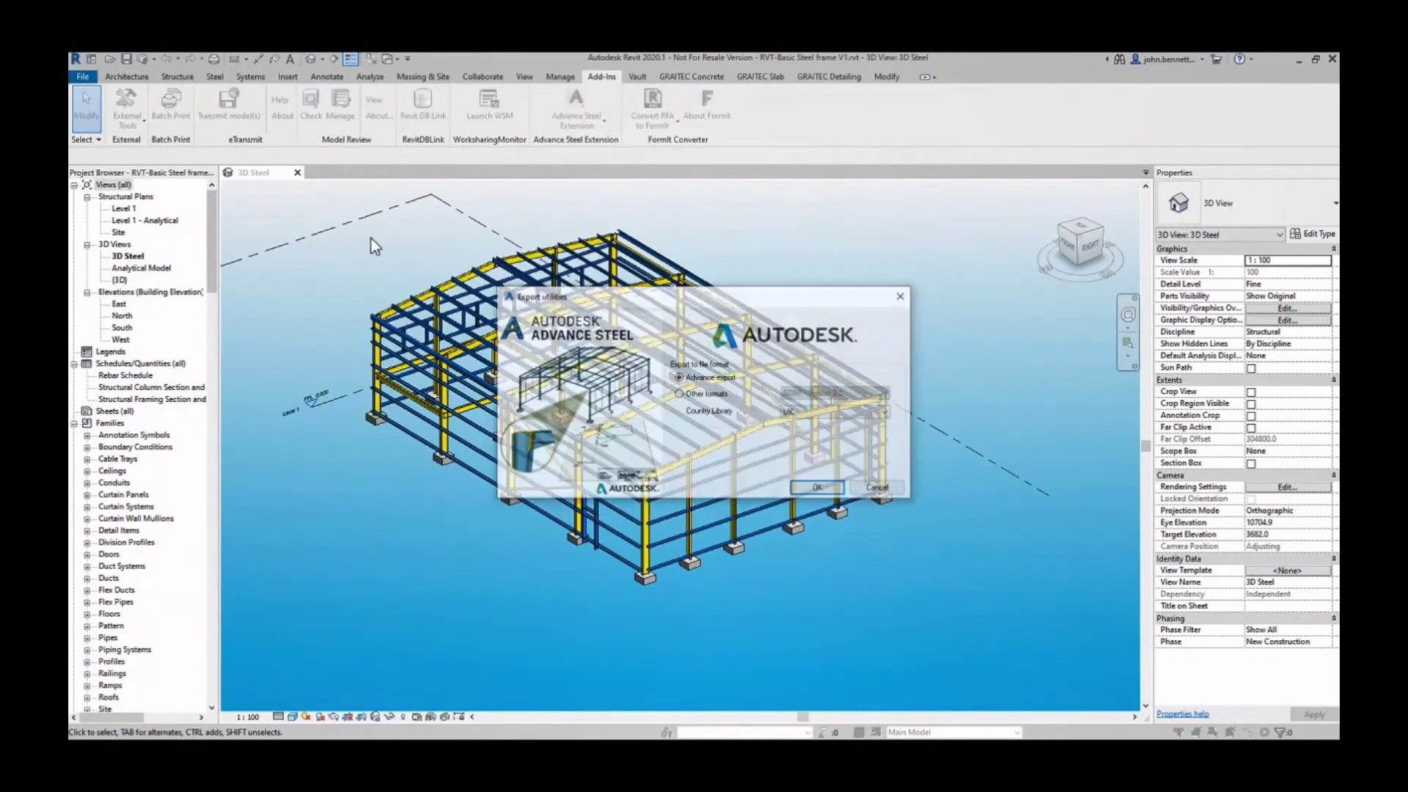
pyautogui.click(819, 489)
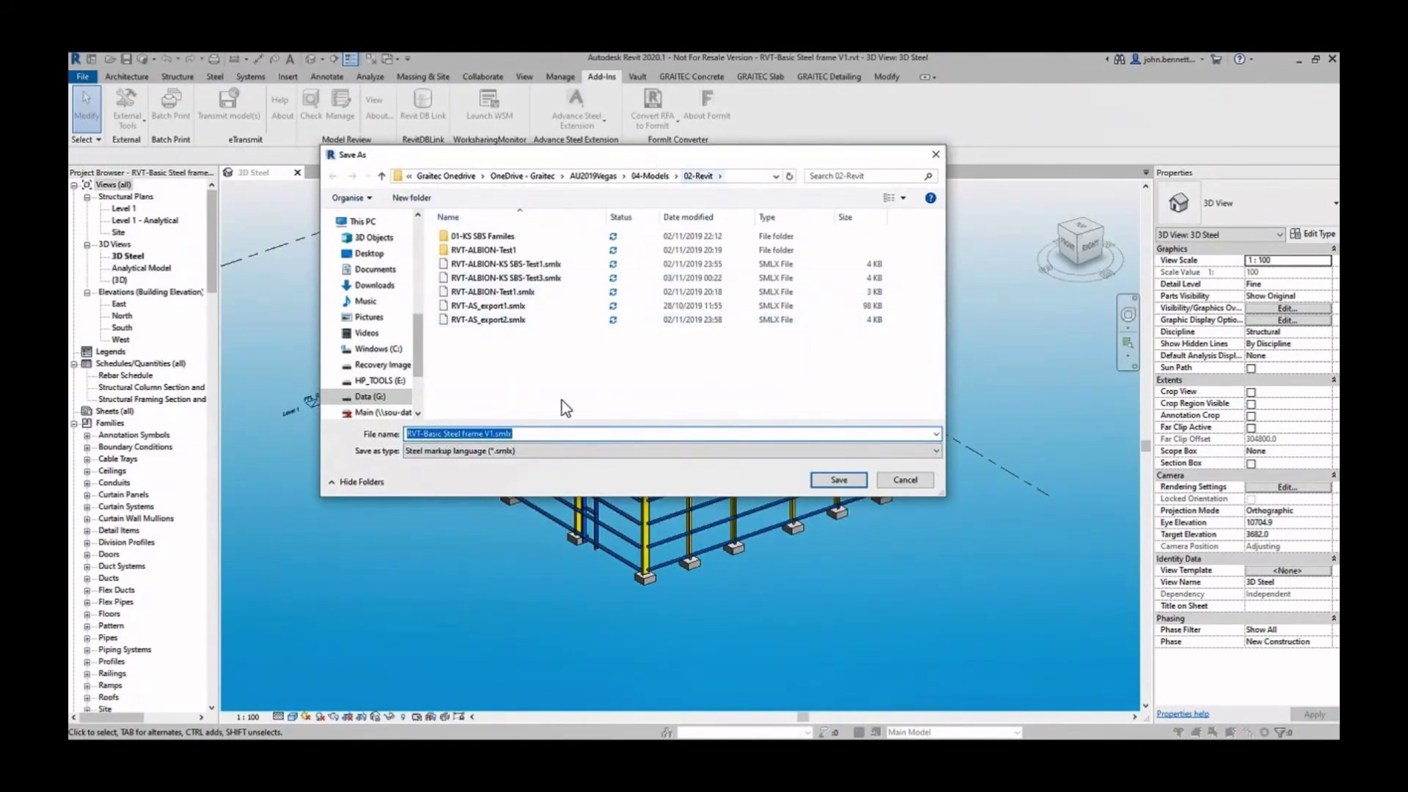
pyautogui.click(840, 480)
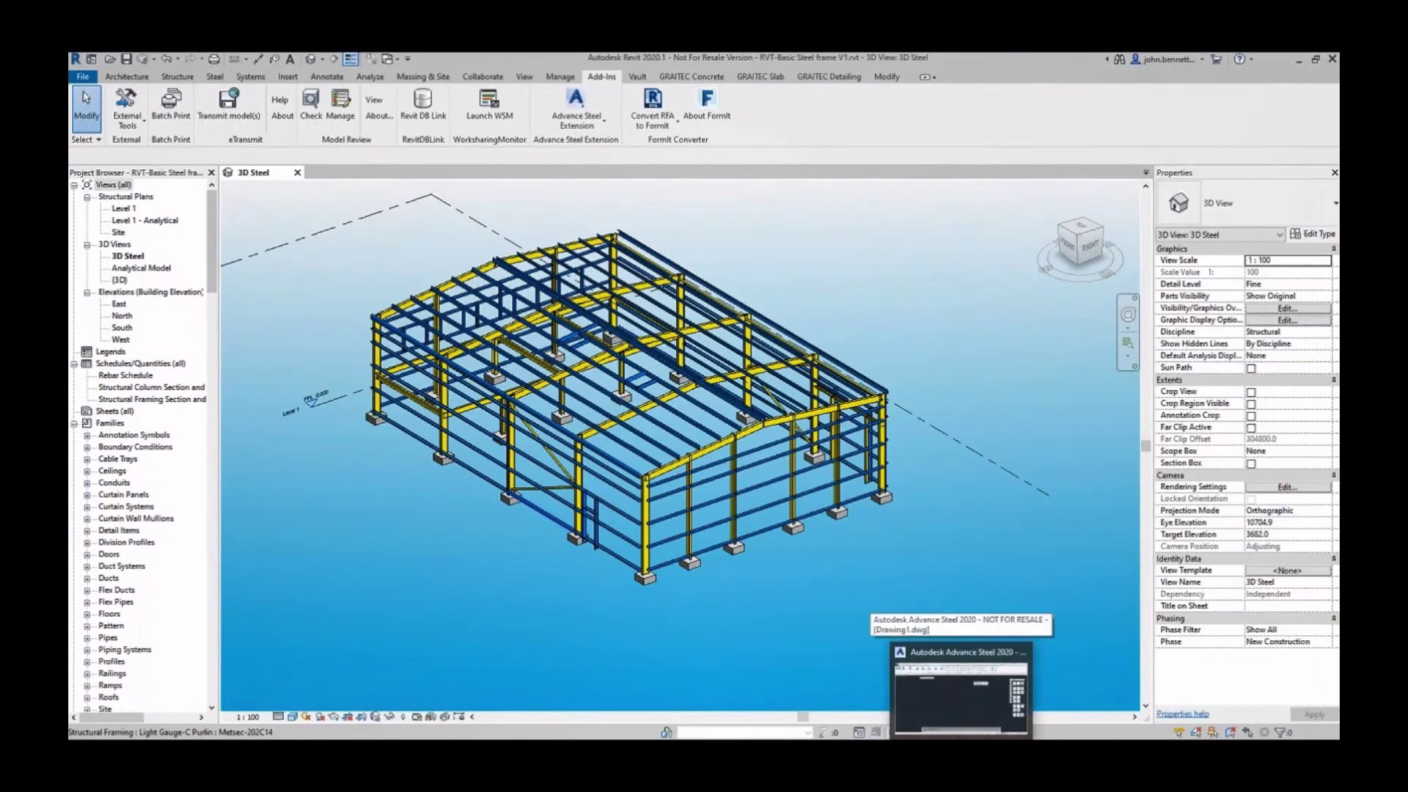
# Switch to Advance Steel, view the available drawing templates on the start page and return to Drawing1.
pyautogui.click(961, 693)
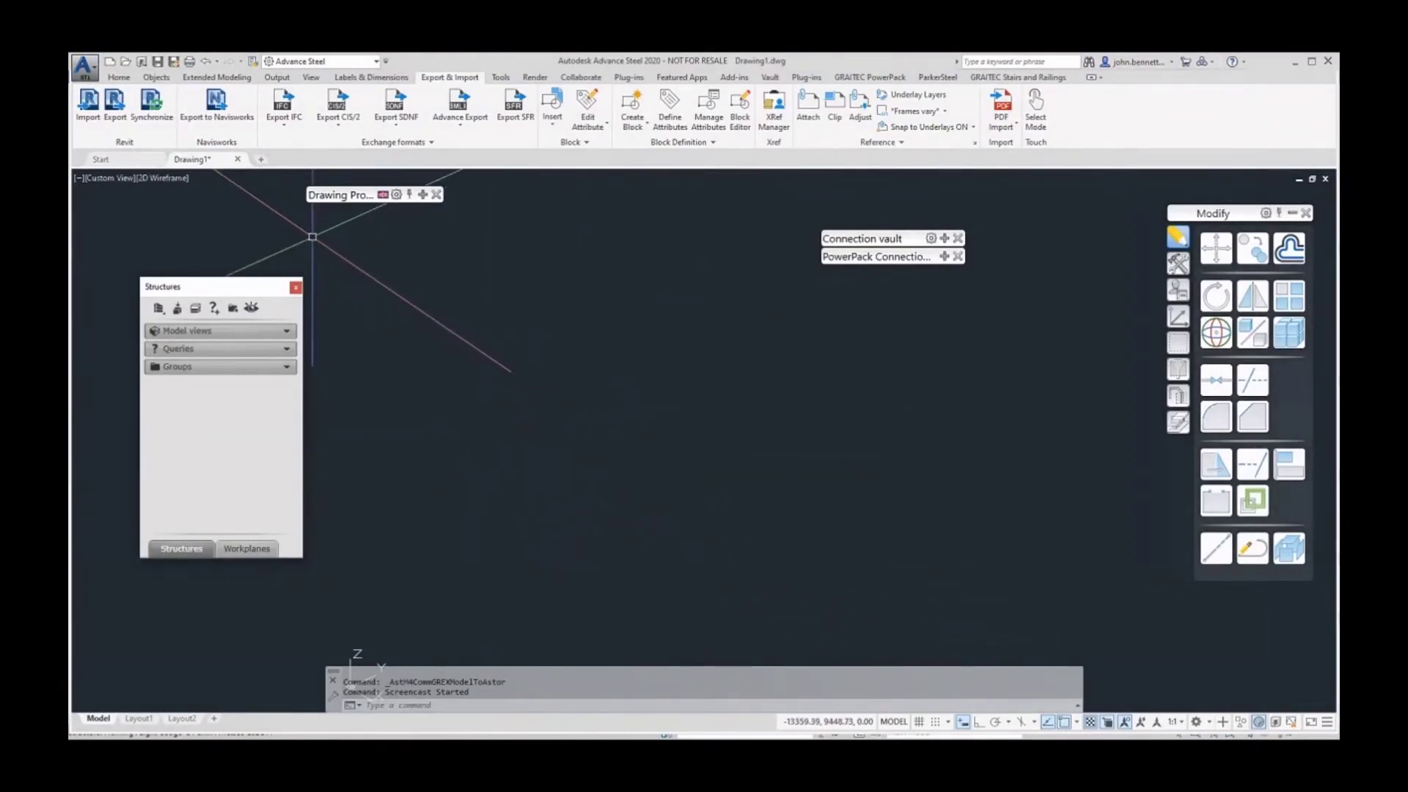
pyautogui.click(103, 162)
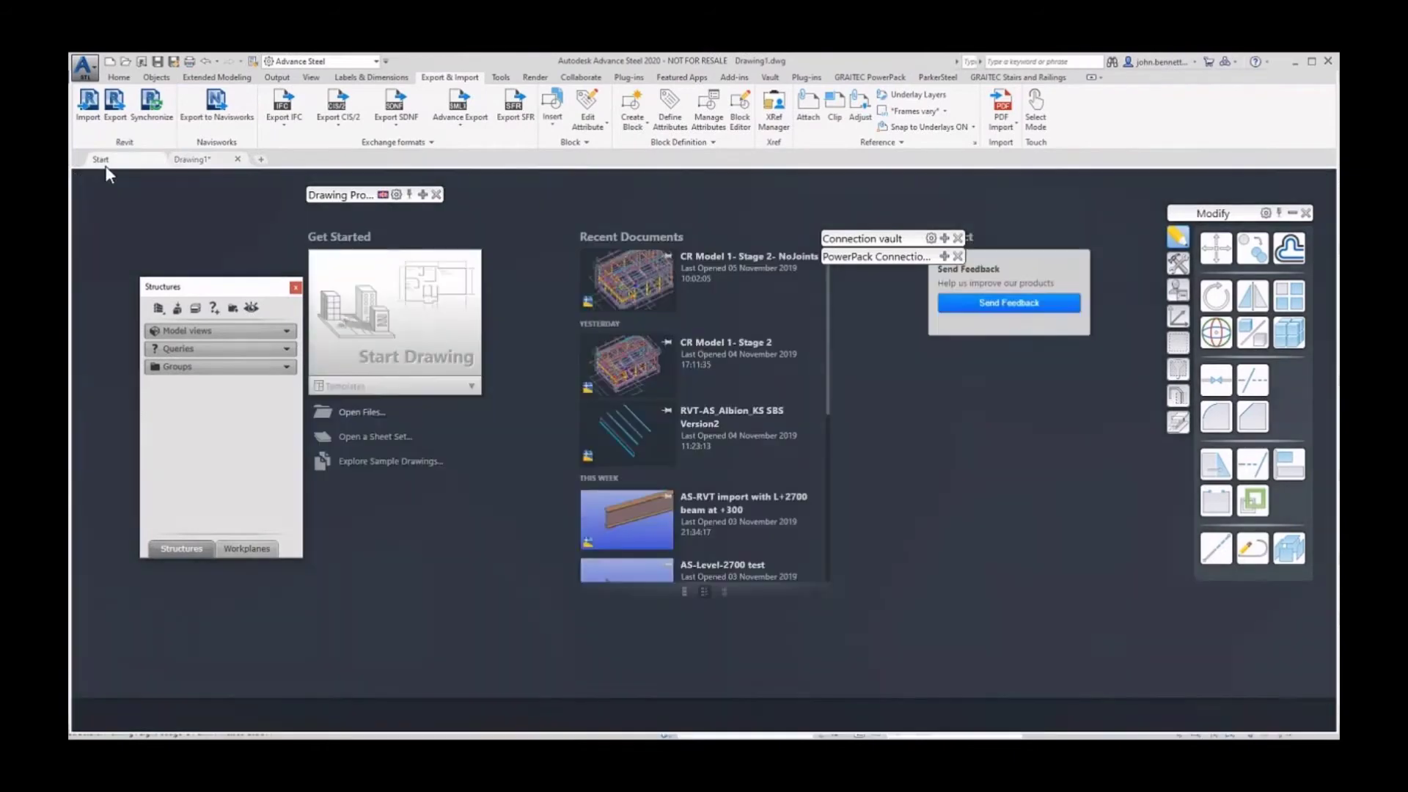
pyautogui.click(345, 385)
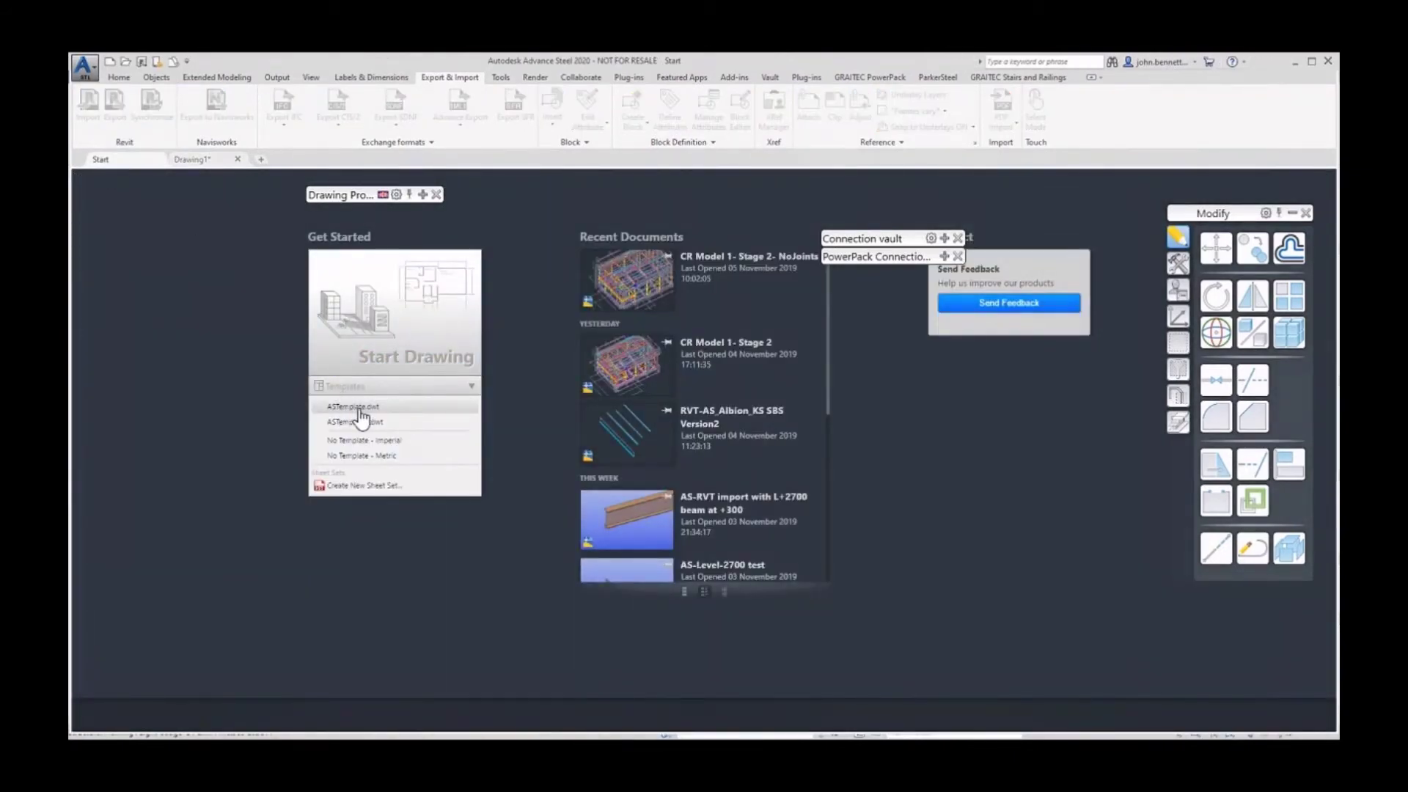
pyautogui.click(198, 160)
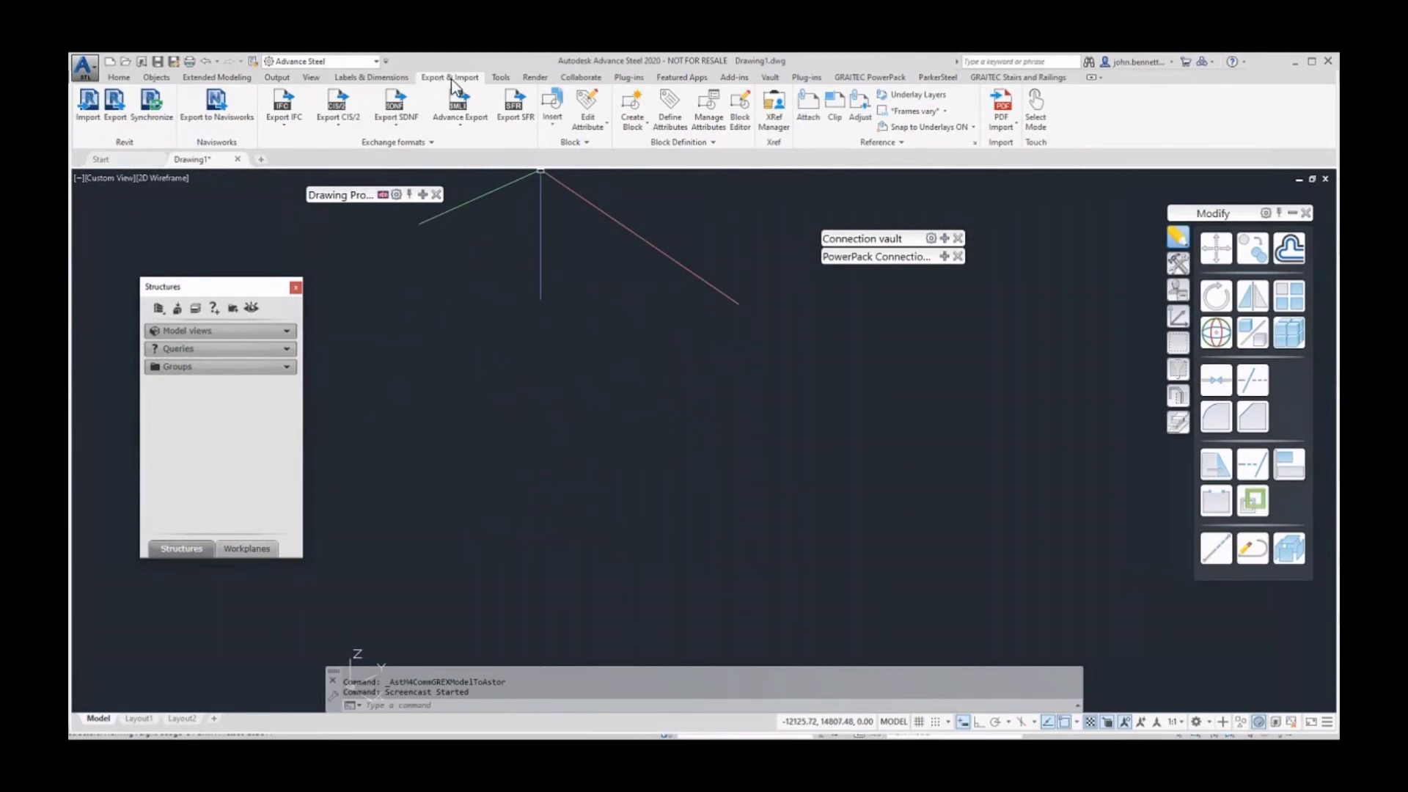
# Import RVT-Basic Steel frame V1.smlx from the 04-Models\02-Revit folder into Drawing1.
pyautogui.click(88, 103)
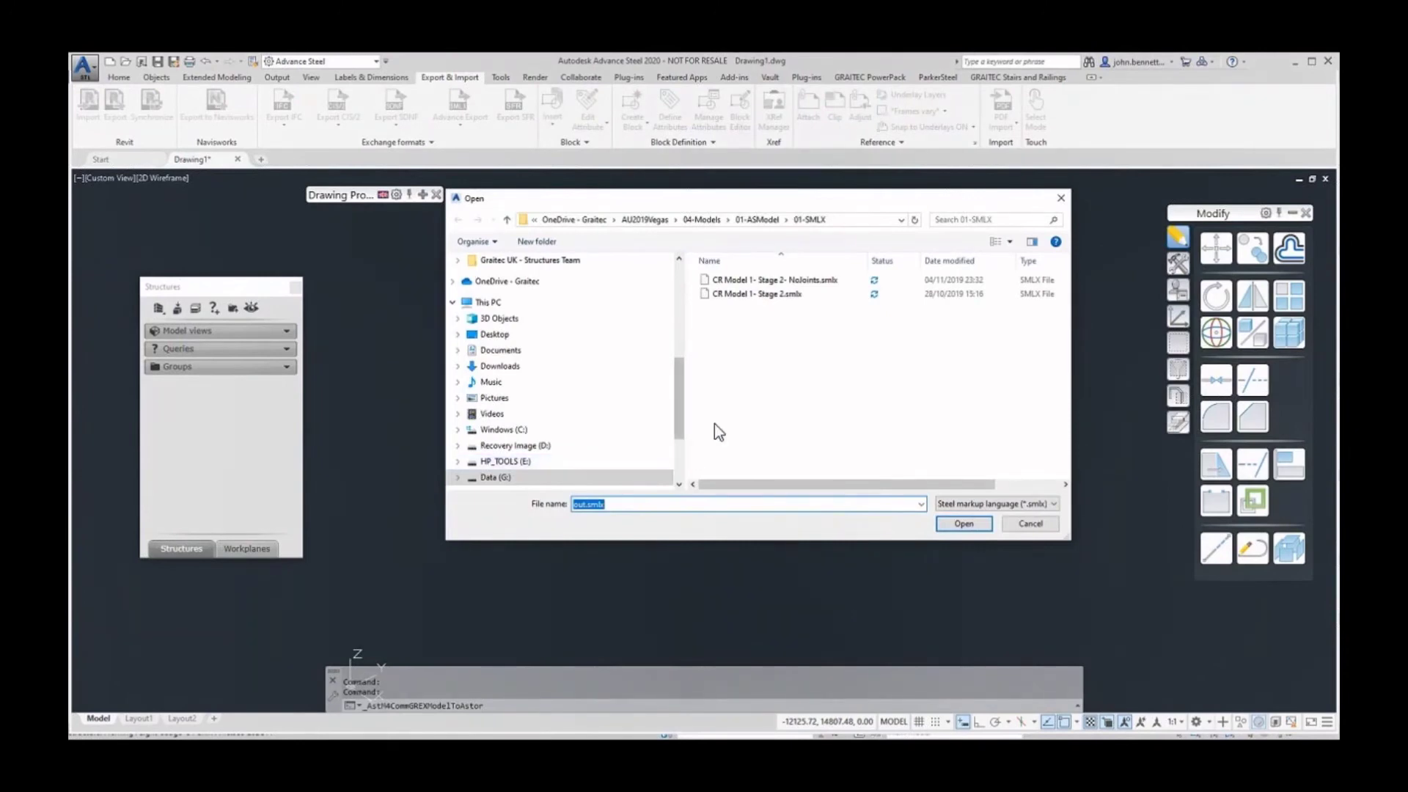
pyautogui.click(758, 220)
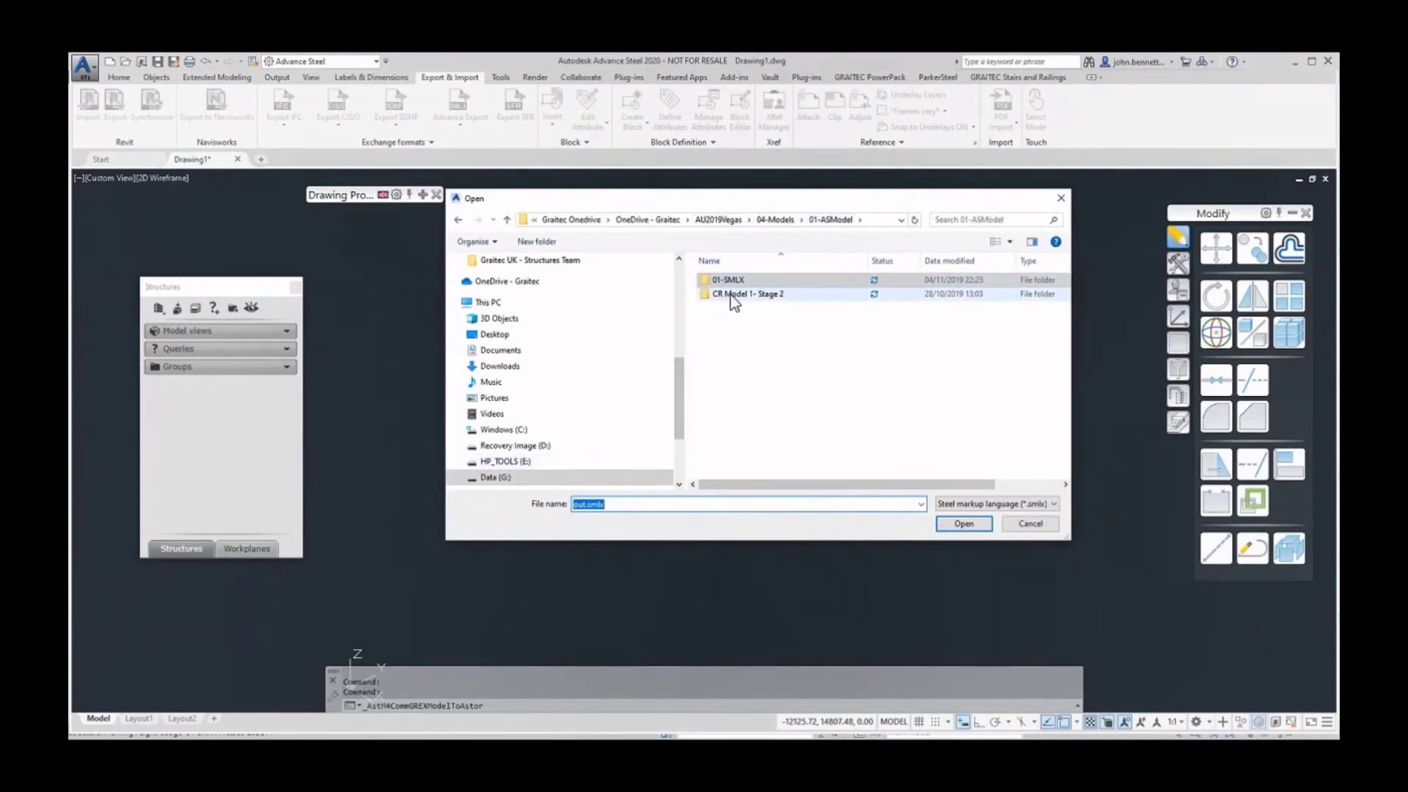
pyautogui.click(778, 219)
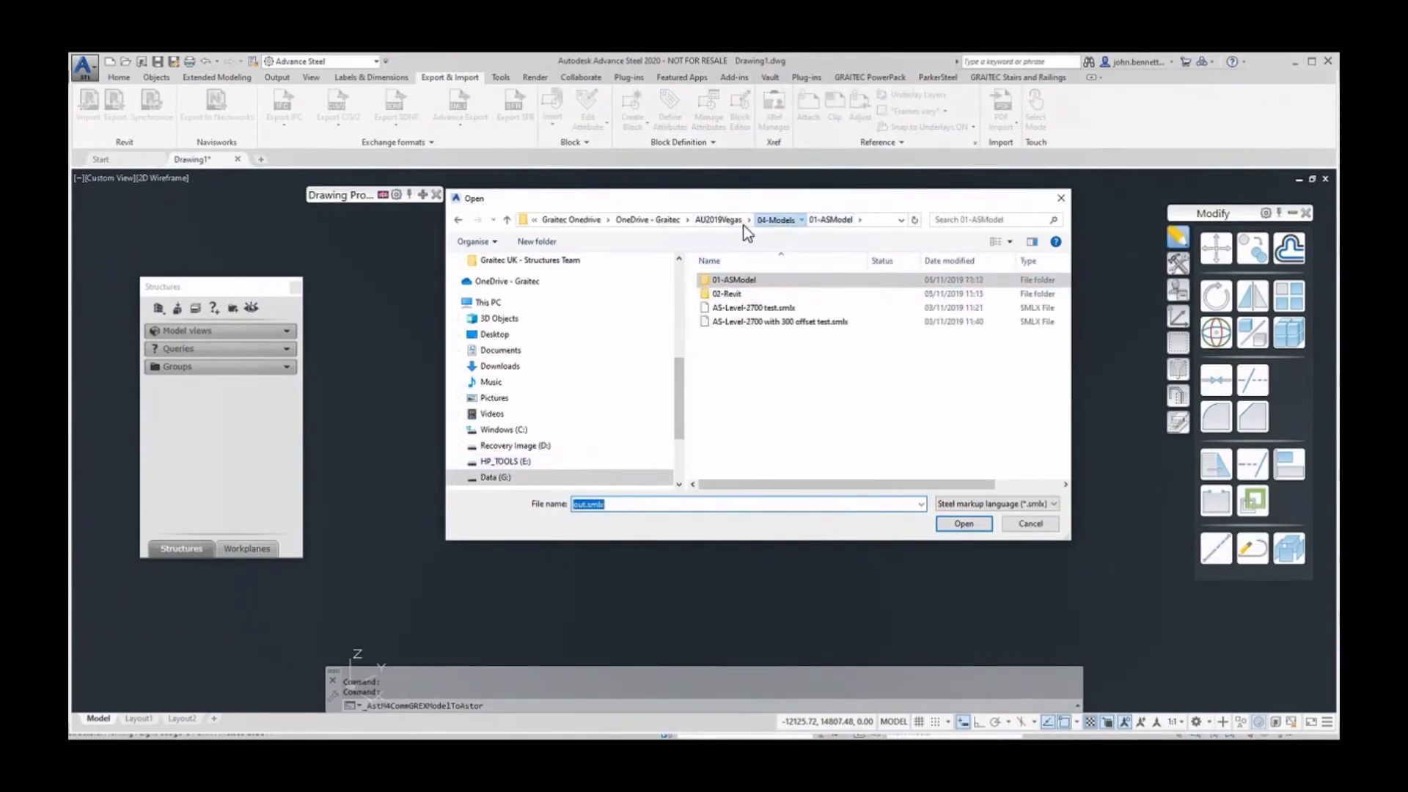
pyautogui.doubleClick(717, 296)
pyautogui.click(751, 363)
pyautogui.click(745, 377)
pyautogui.press('Return')
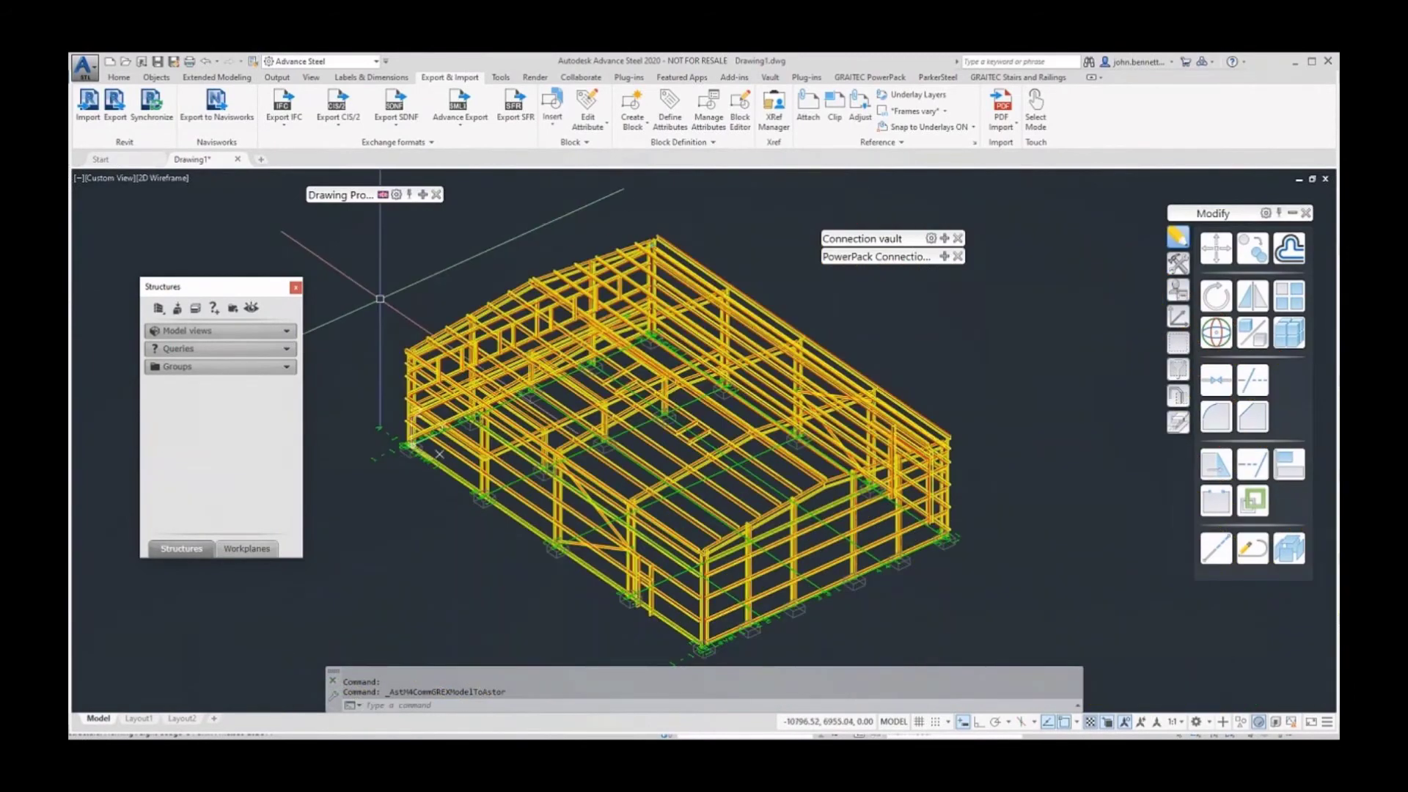
# Set the visual style to Conceptual and examine the imported steel building.
pyautogui.click(178, 182)
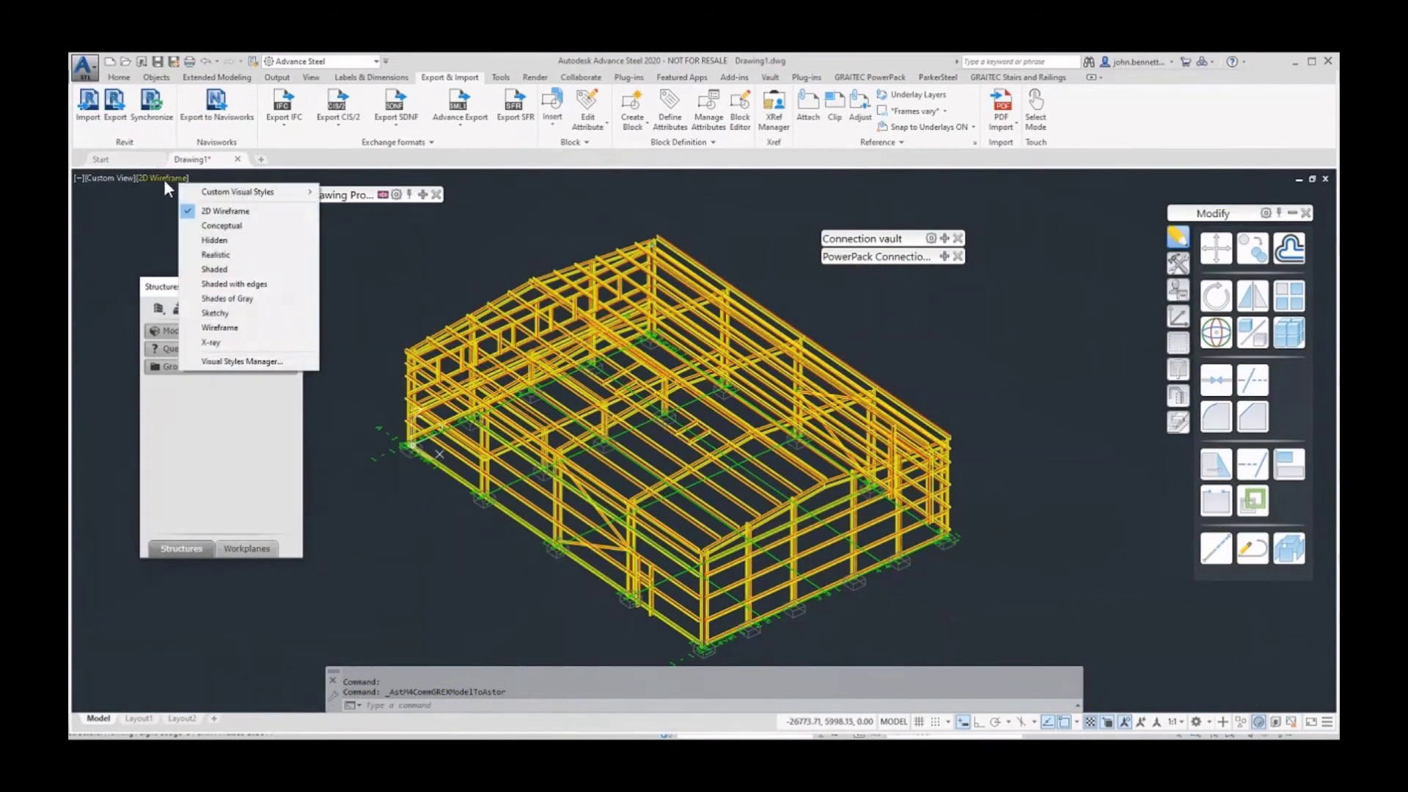
pyautogui.click(201, 225)
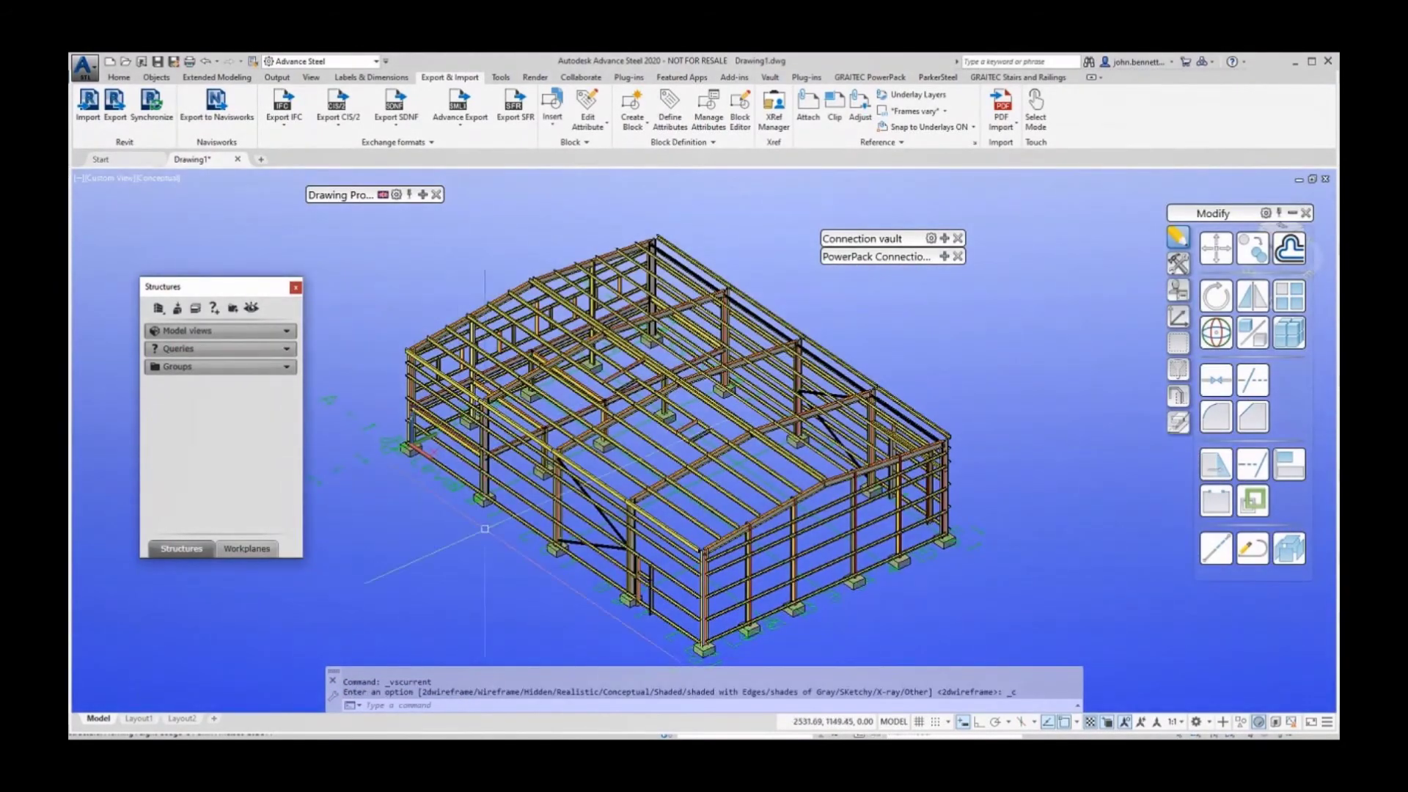
pyautogui.keyDown('shift'); pyautogui.moveTo(439, 454); pyautogui.dragTo(477, 462, button='middle'); pyautogui.keyUp('shift')
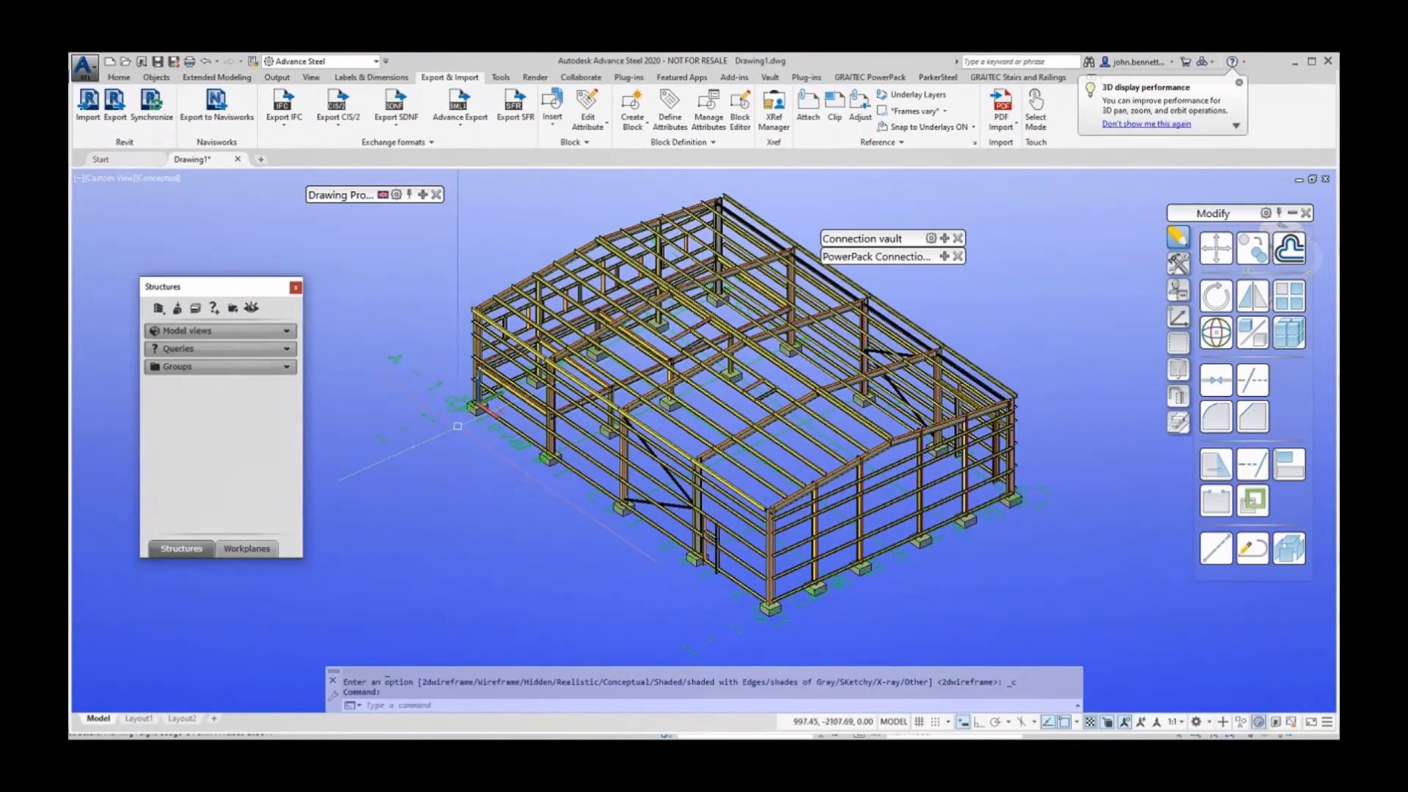
pyautogui.scroll(4, 454, 433)
pyautogui.moveTo(454, 433); pyautogui.dragTo(426, 451, button='middle')
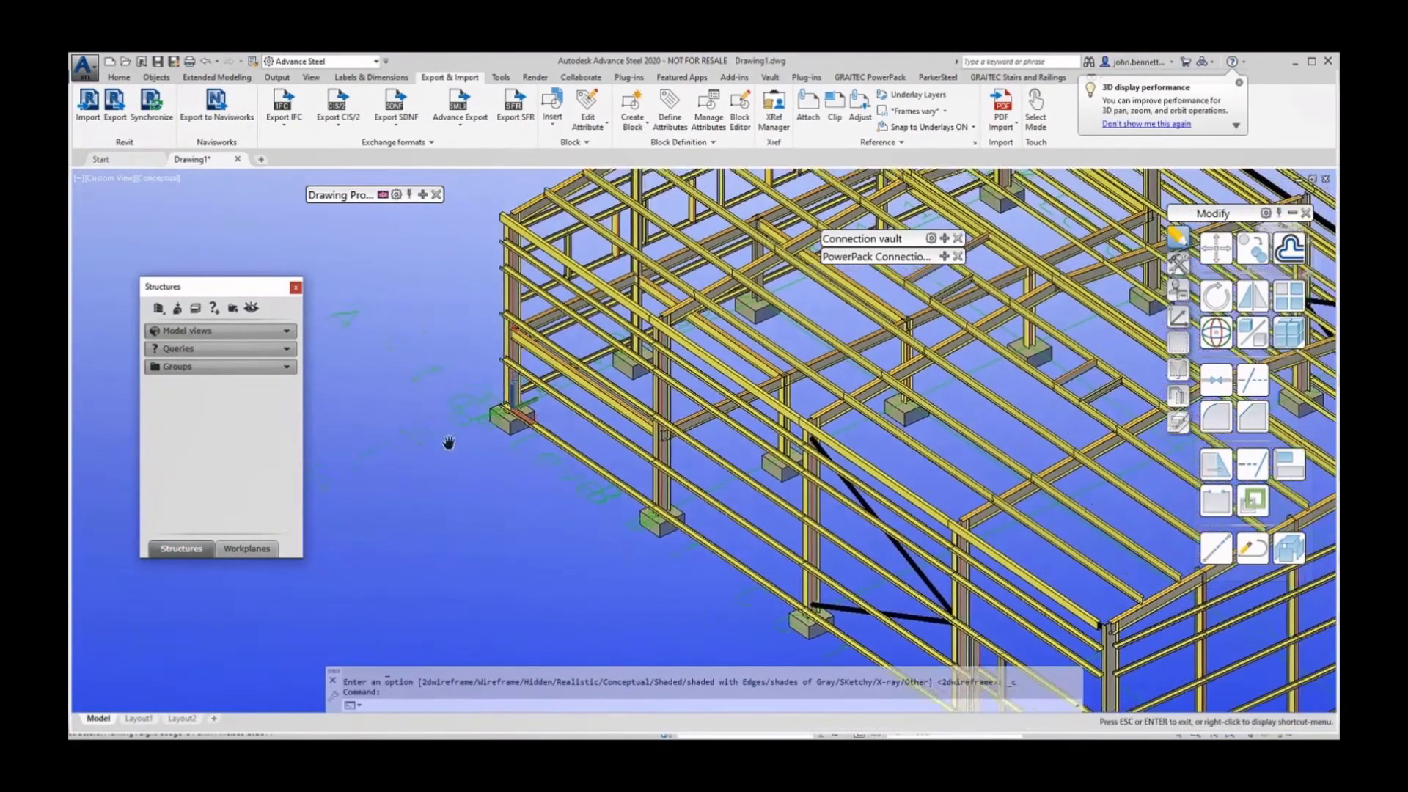
pyautogui.scroll(-4, 439, 433)
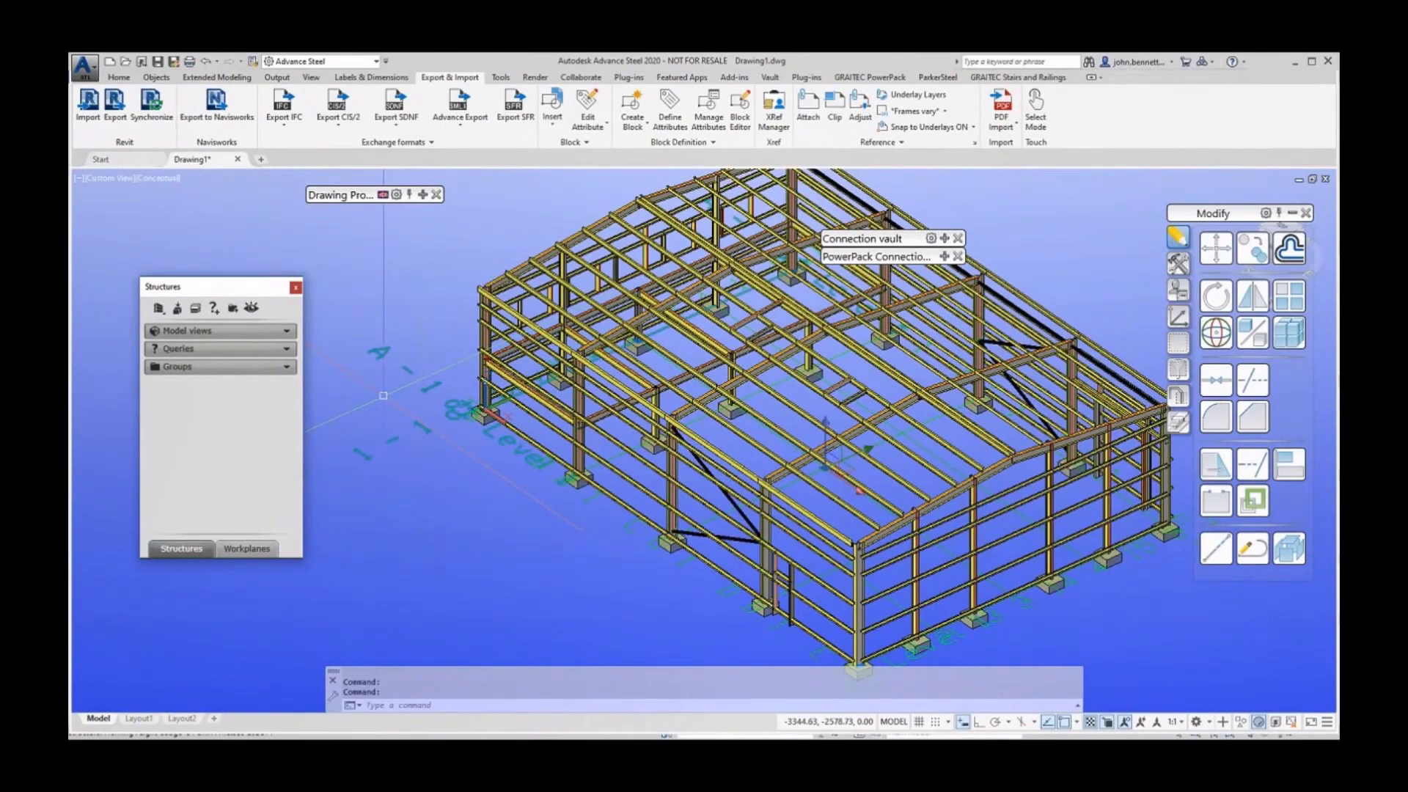
pyautogui.press('Escape')
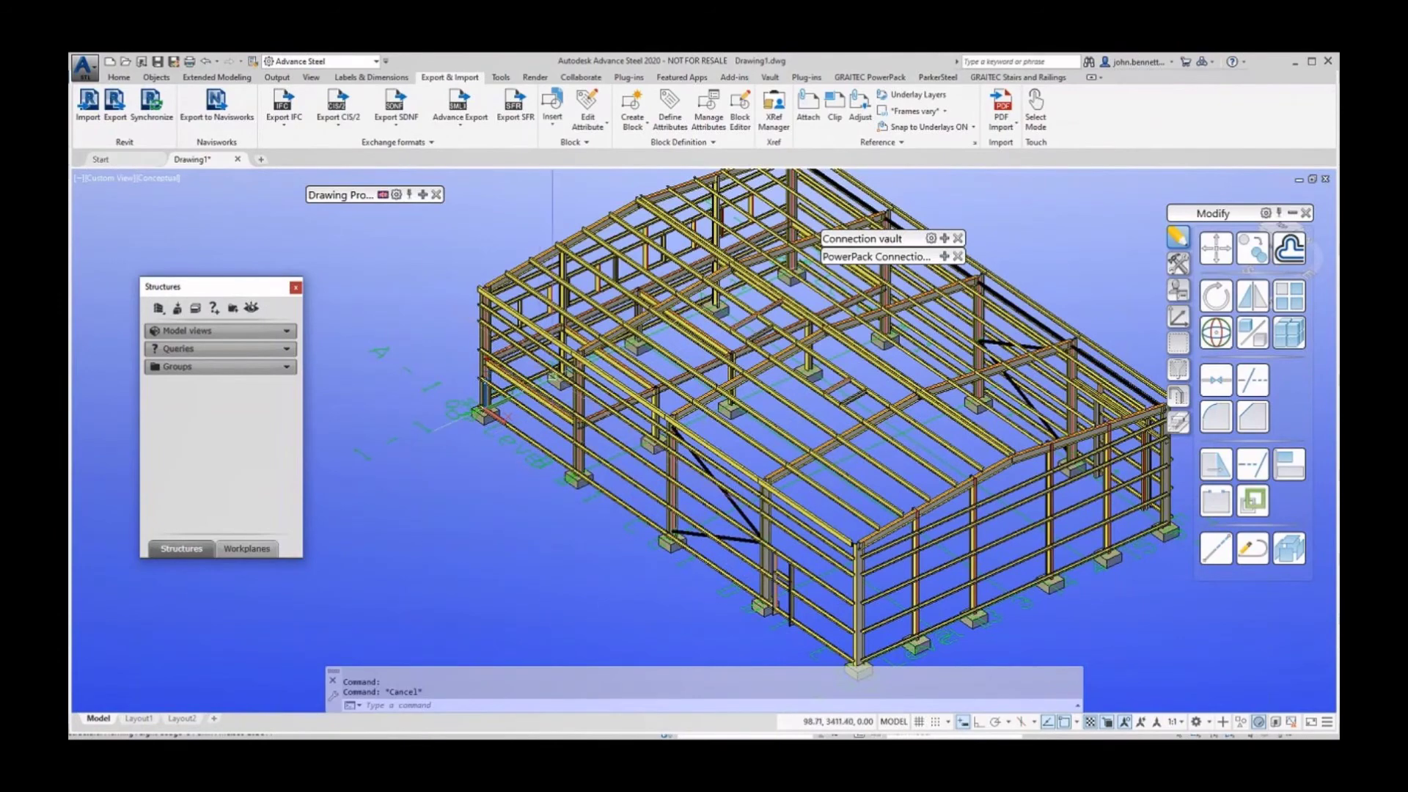
# Check the section and material of a side rail near the corner column in its beam properties.
pyautogui.scroll(5, 519, 402)
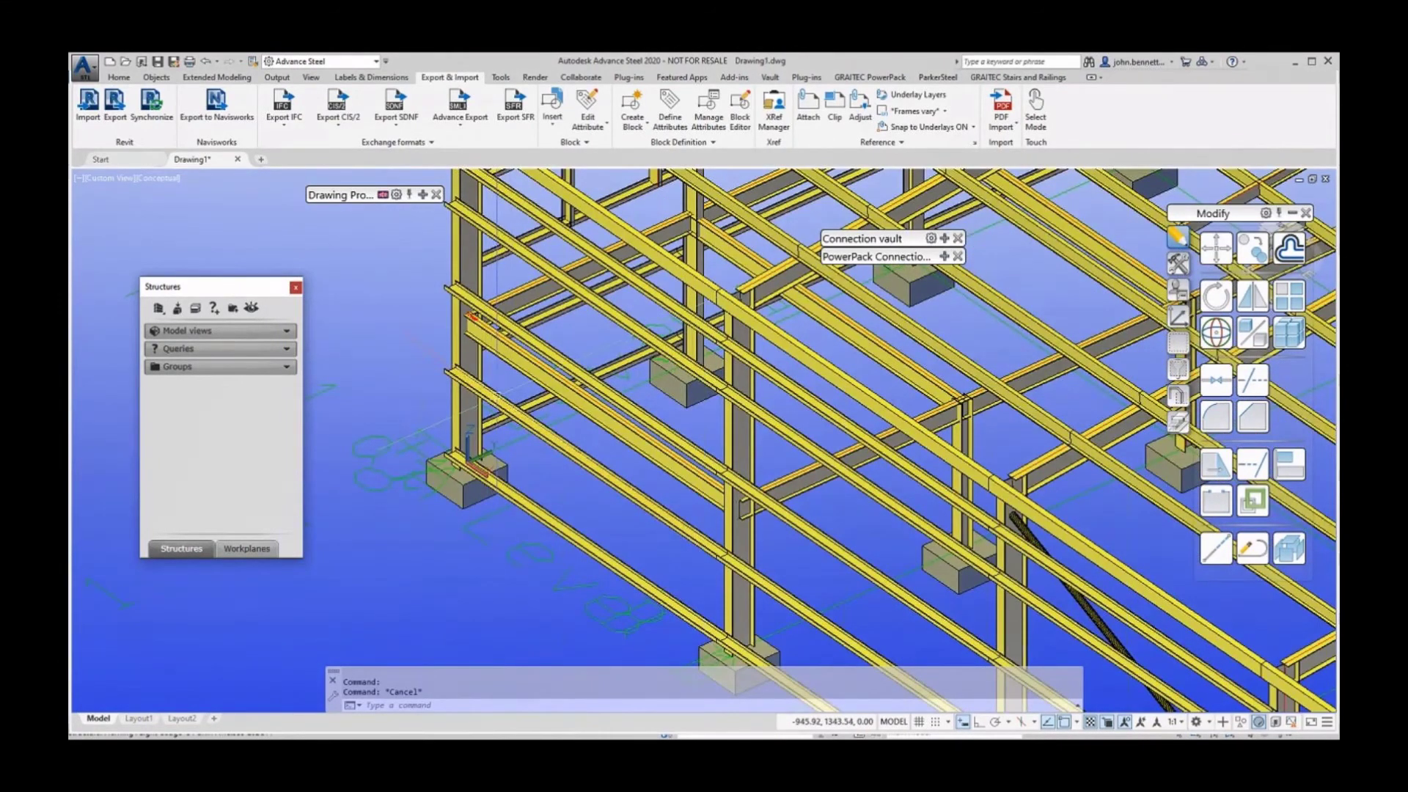
pyautogui.click(576, 453)
pyautogui.doubleClick(587, 461)
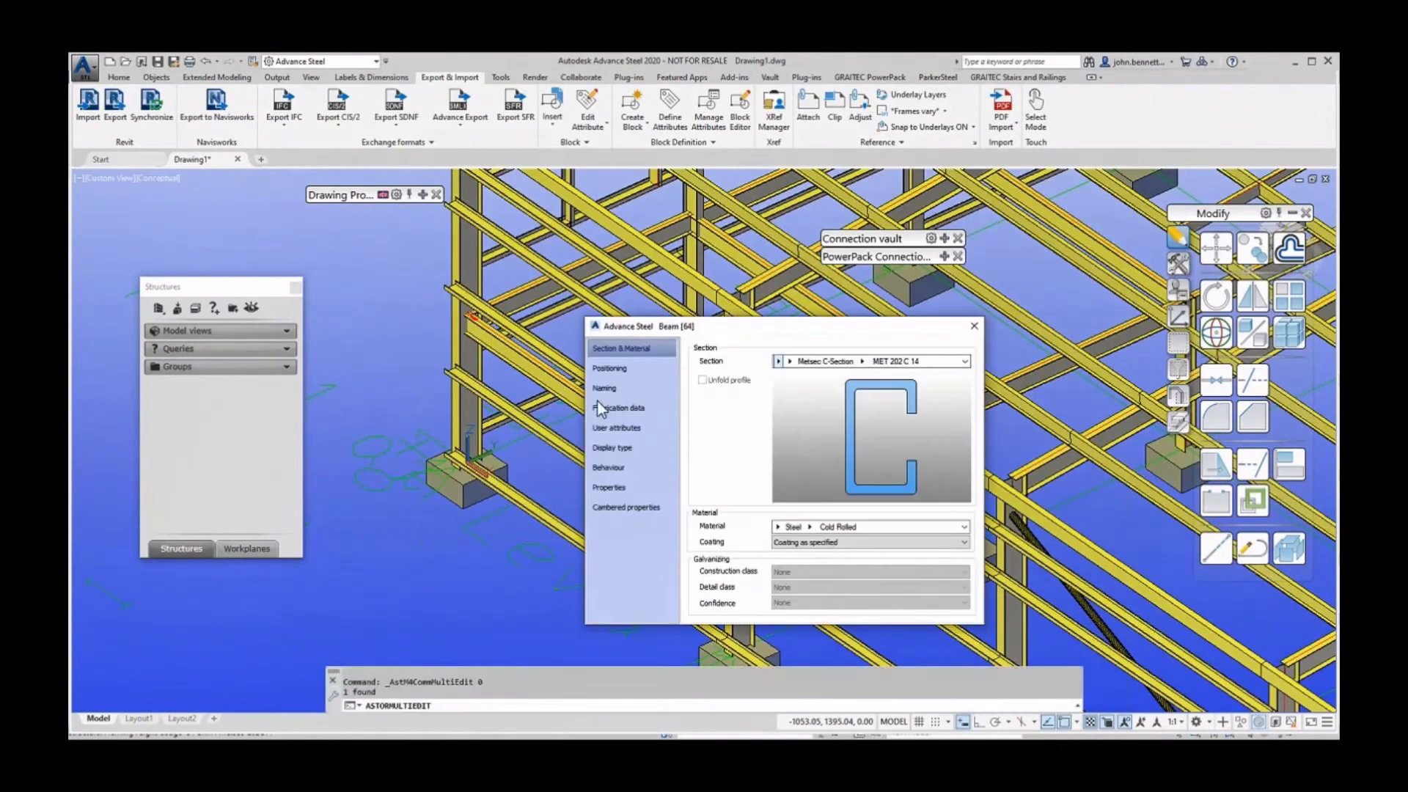
pyautogui.click(974, 325)
pyautogui.scroll(-5, 412, 402)
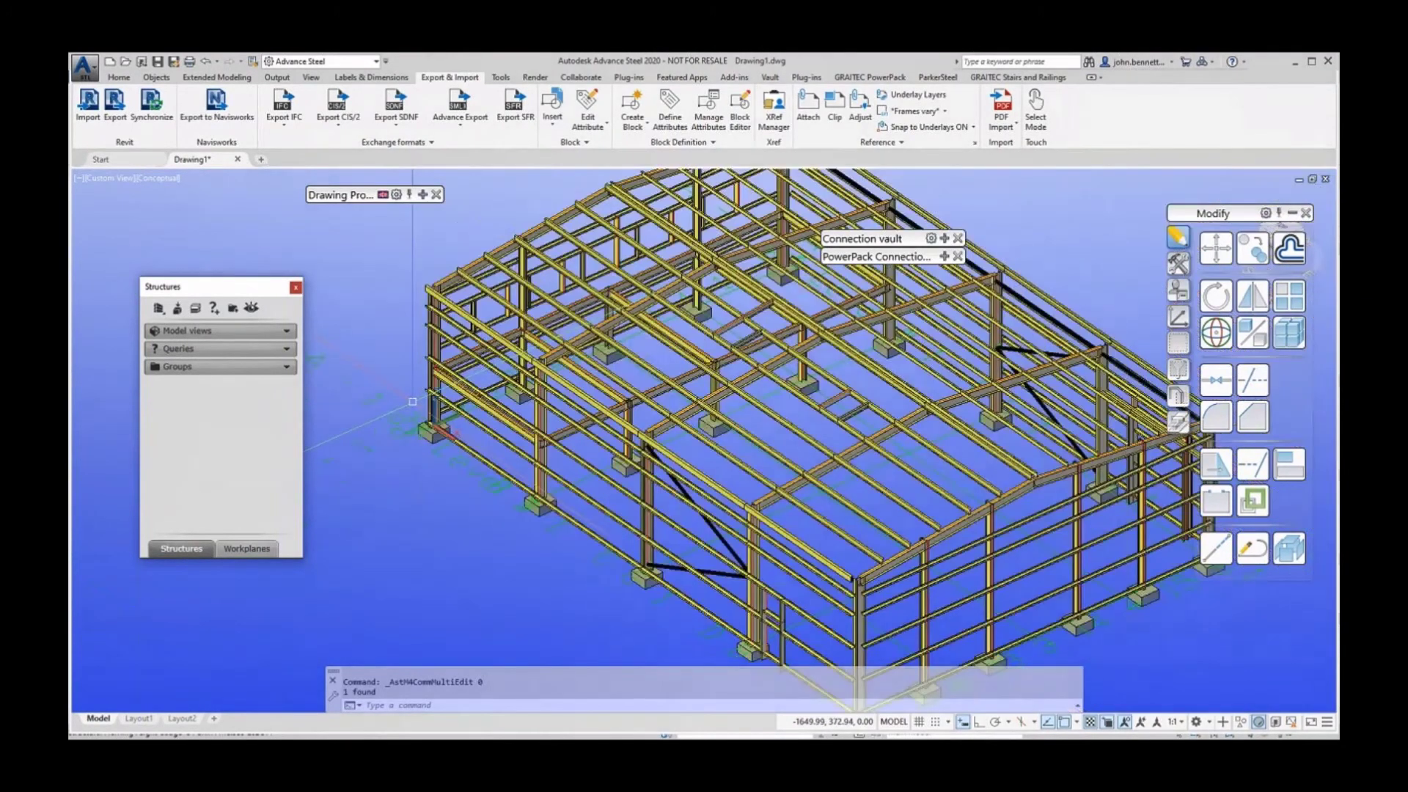
# Select all cold rolled members by searching the whole model.
pyautogui.click(1178, 262)
pyautogui.scroll(-4, 1254, 511)
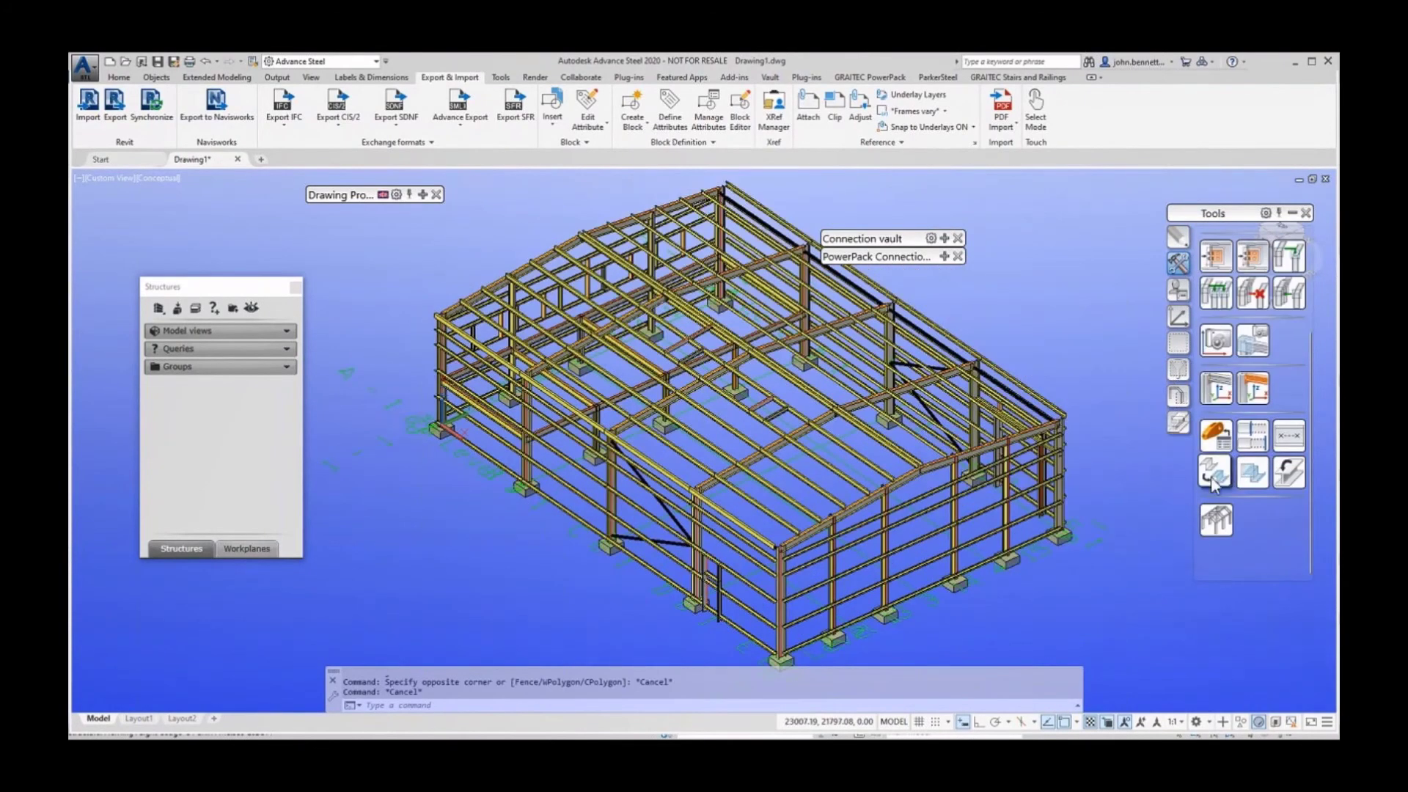
pyautogui.click(1253, 477)
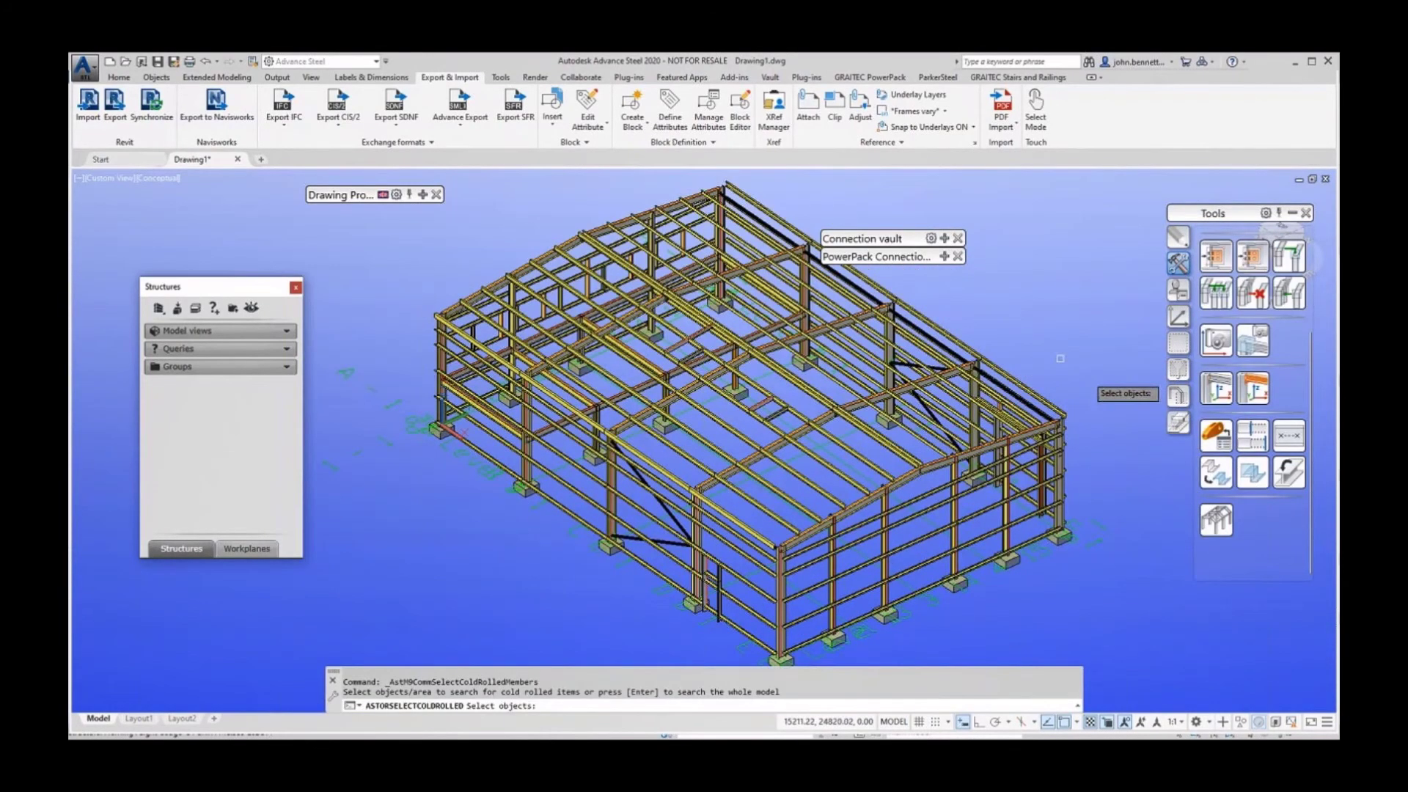
pyautogui.press('Return')
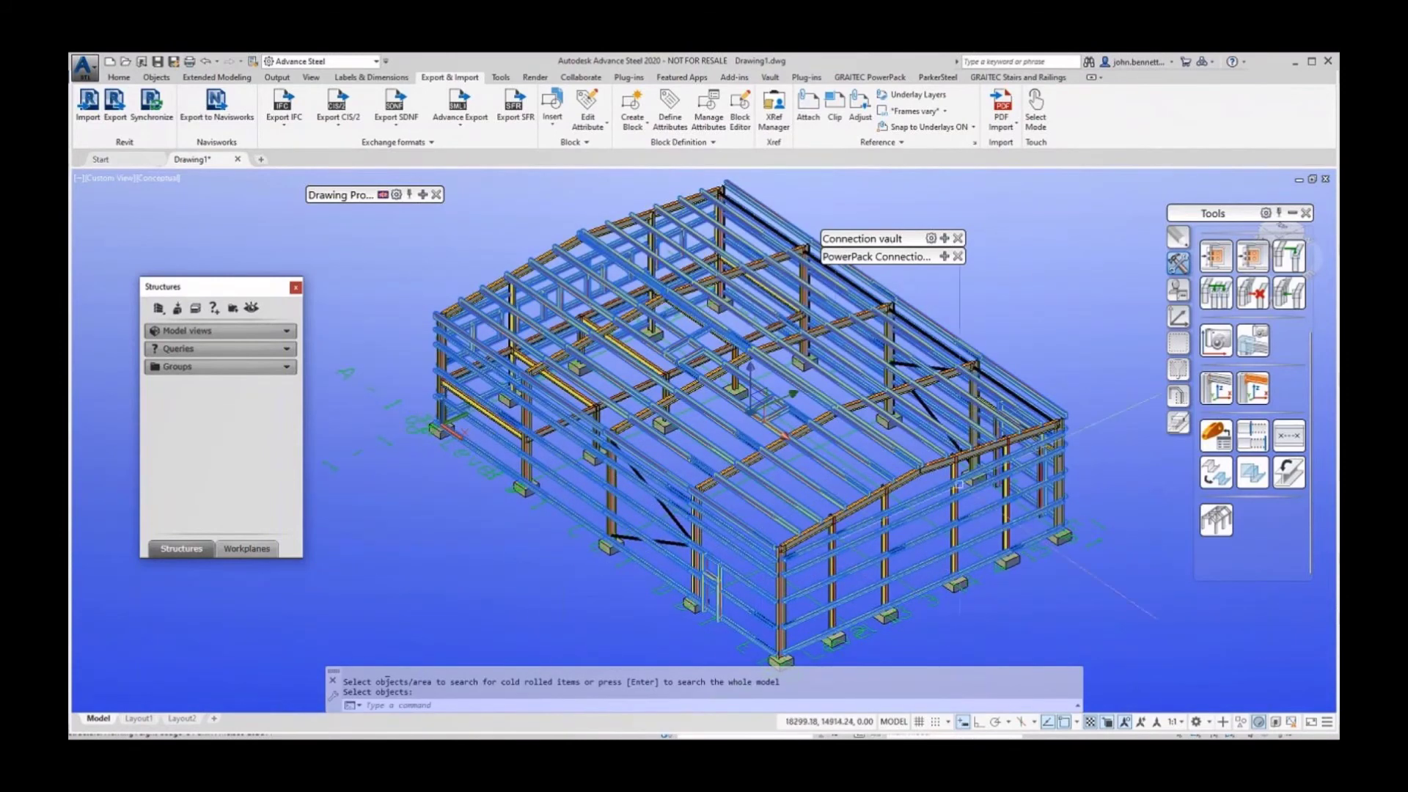
# Move all cold rolled members in the whole model to the Cold Rolled layer.
pyautogui.click(1216, 473)
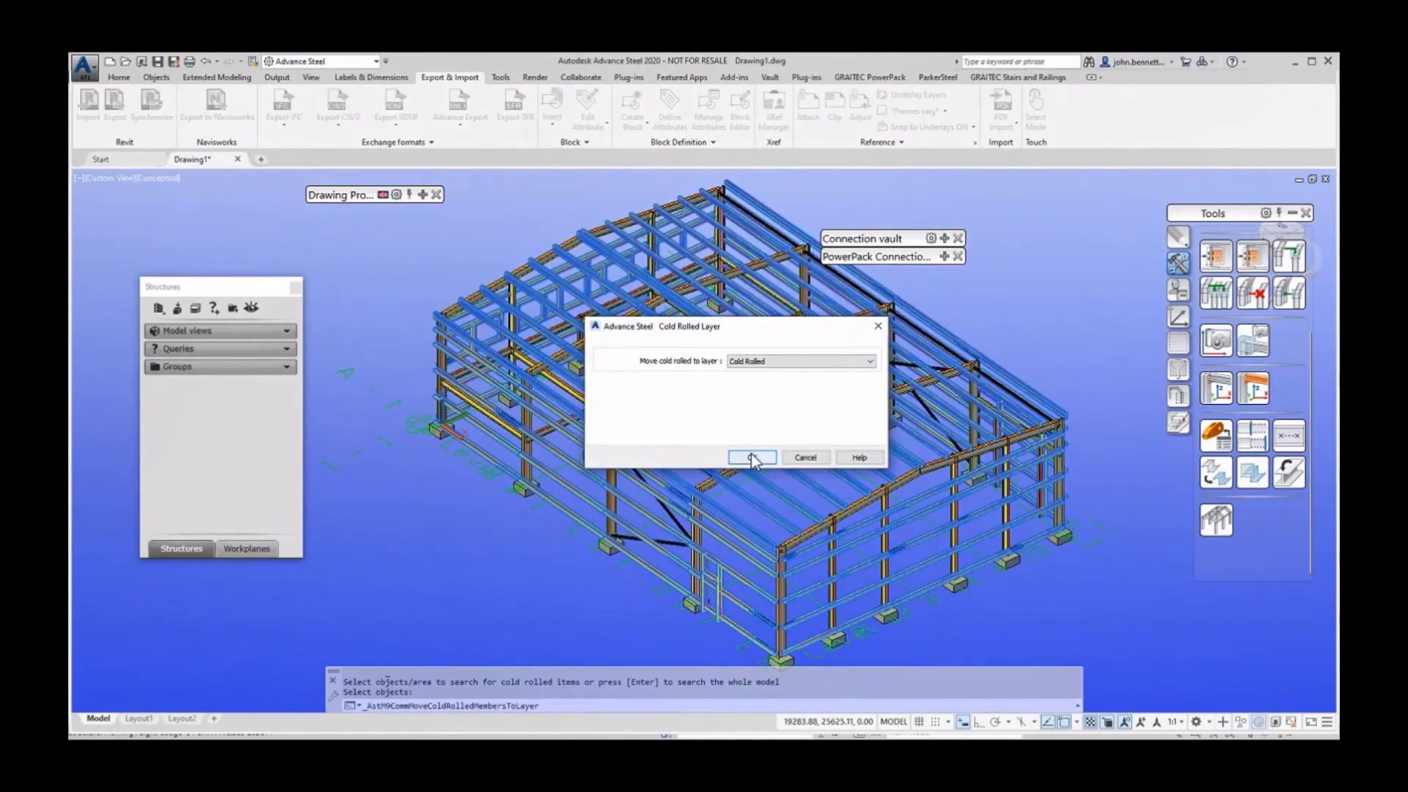
pyautogui.click(748, 458)
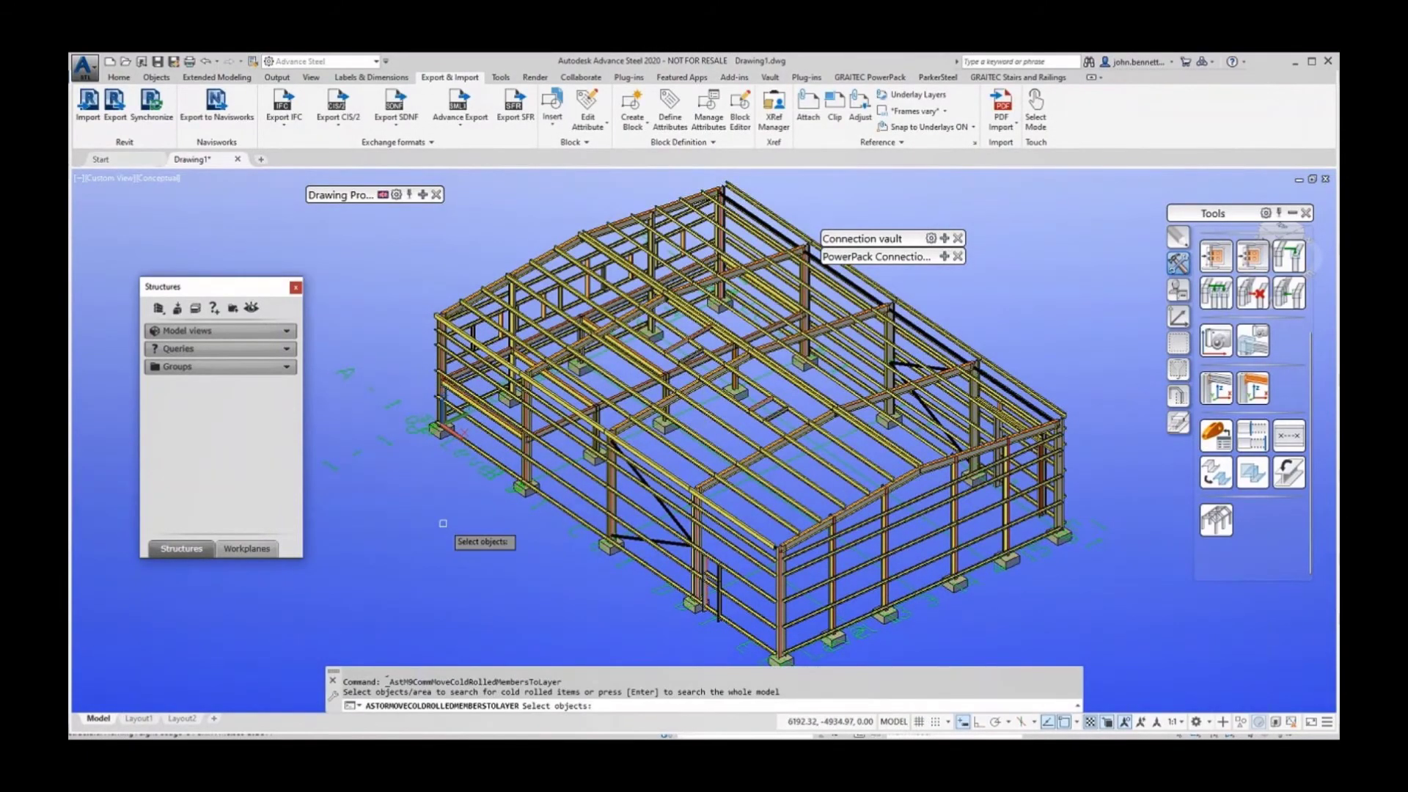
pyautogui.press('Return')
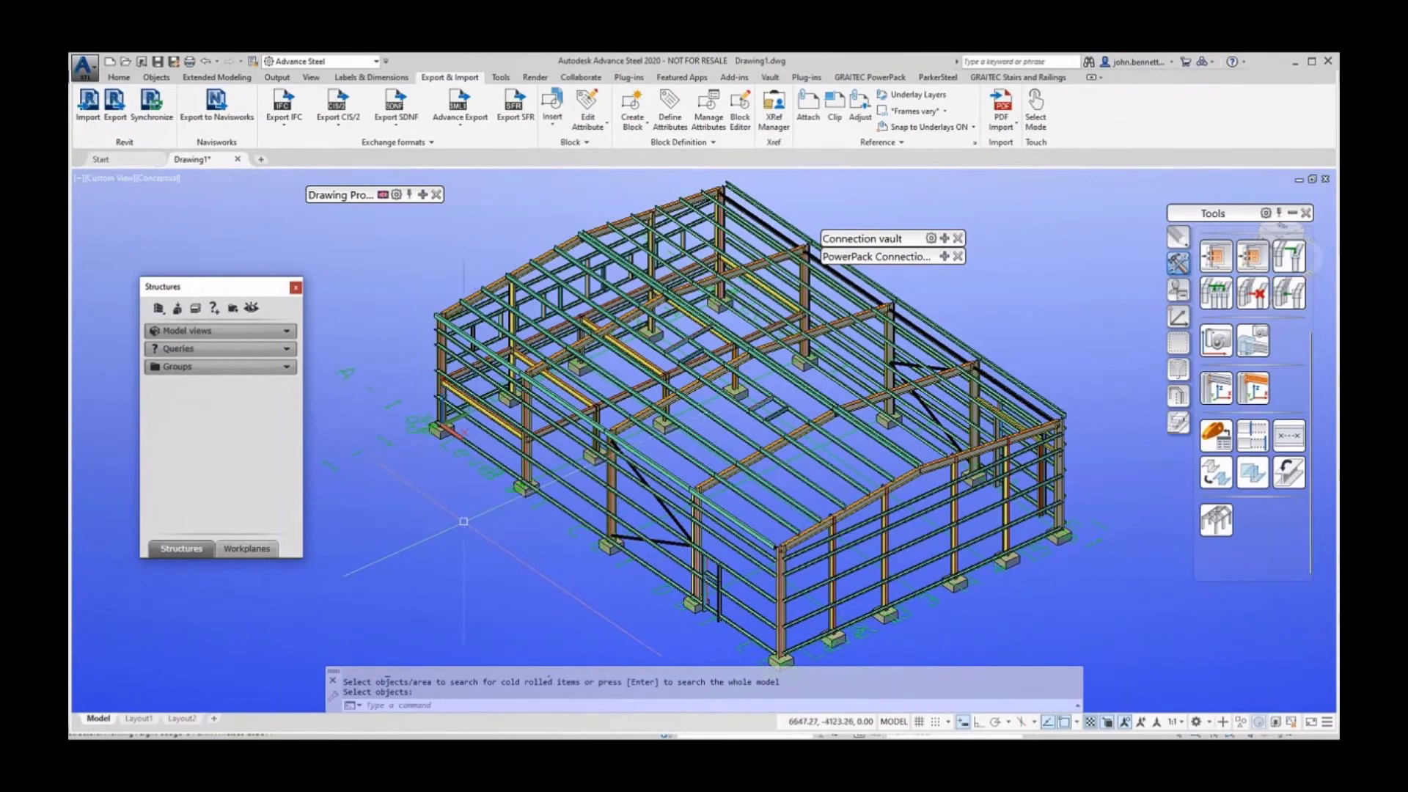
# Check the section and material of the lower tubular bracing member between the side columns in its beam properties.
pyautogui.scroll(5, 704, 432)
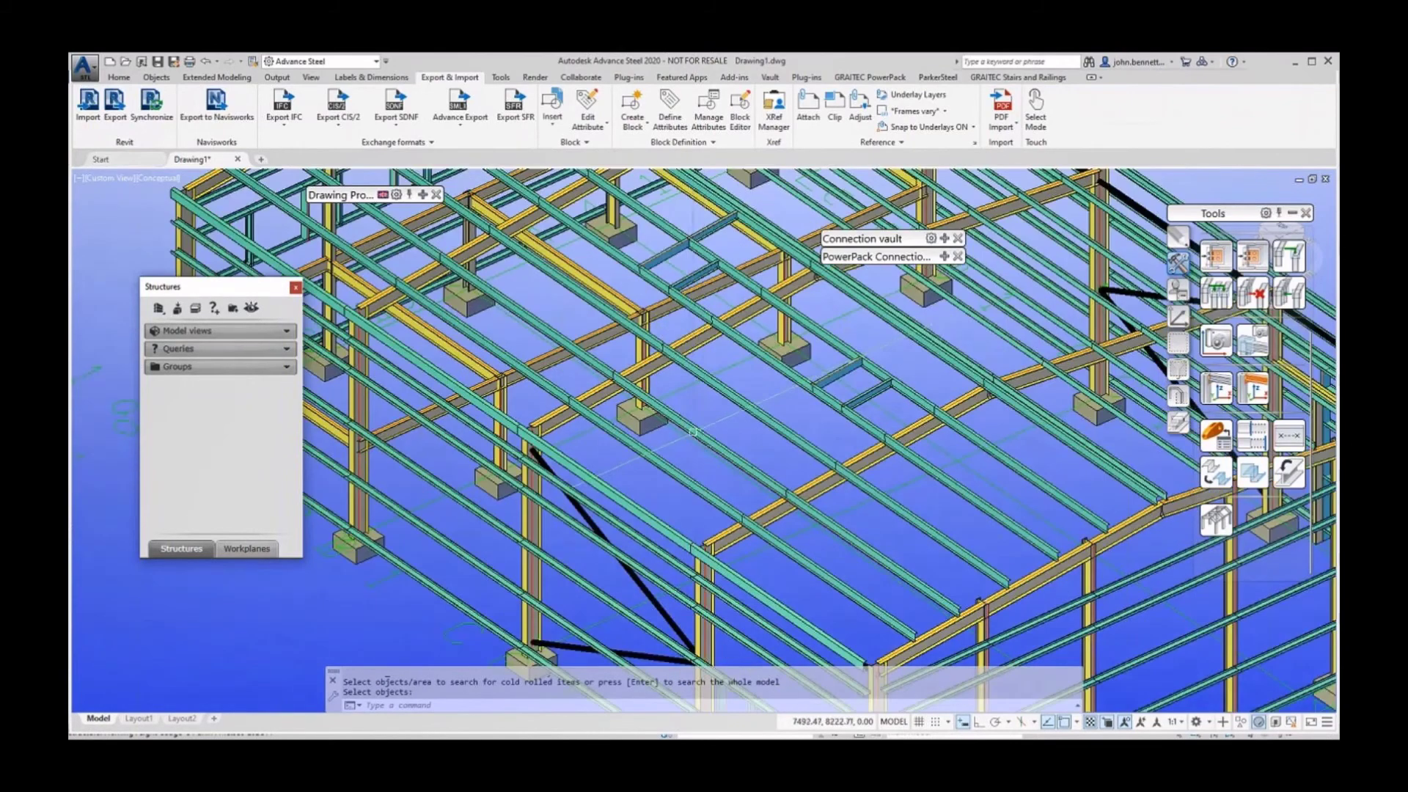
pyautogui.keyDown('shift'); pyautogui.moveTo(707, 427); pyautogui.dragTo(610, 500, button='middle'); pyautogui.keyUp('shift')
pyautogui.scroll(5, 628, 529)
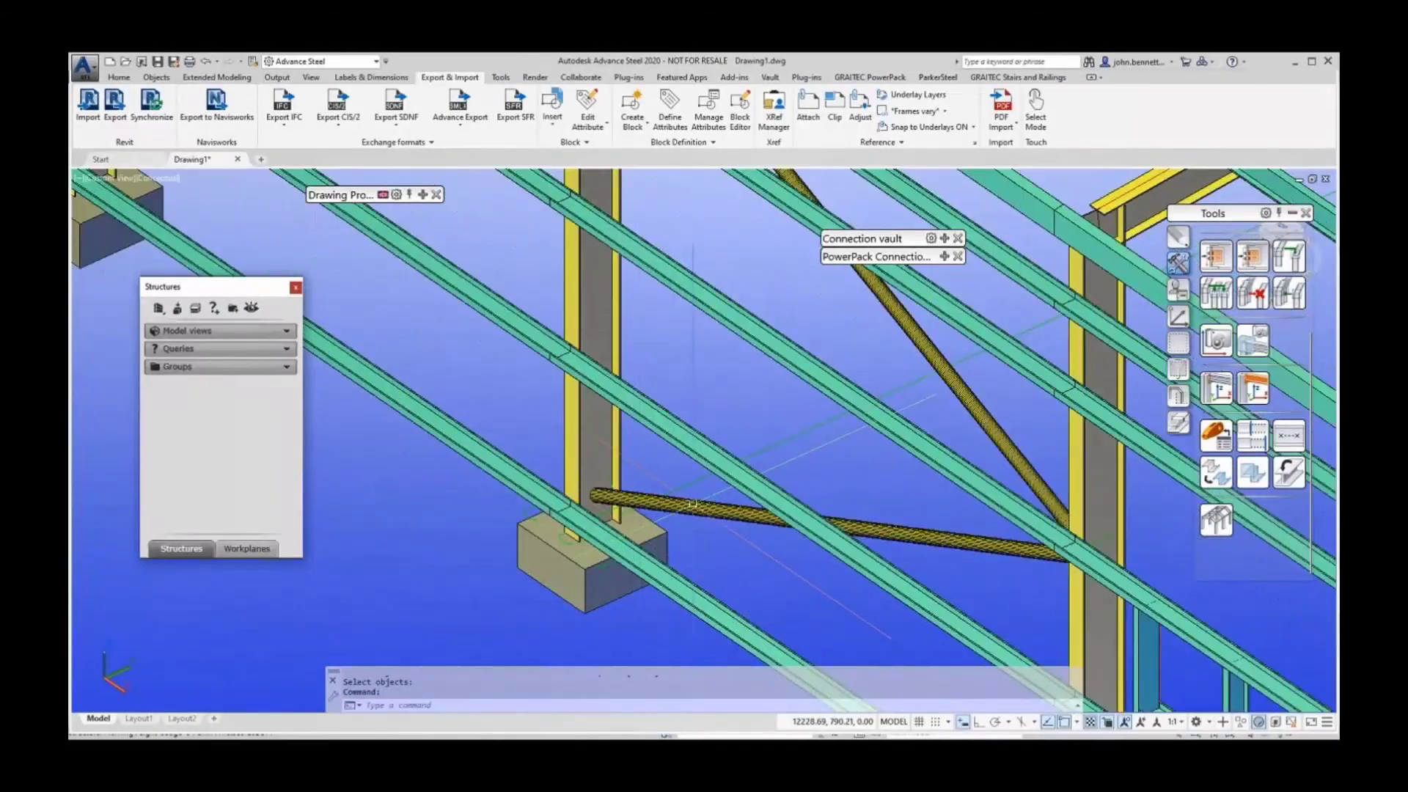
pyautogui.click(659, 498)
pyautogui.doubleClick(659, 491)
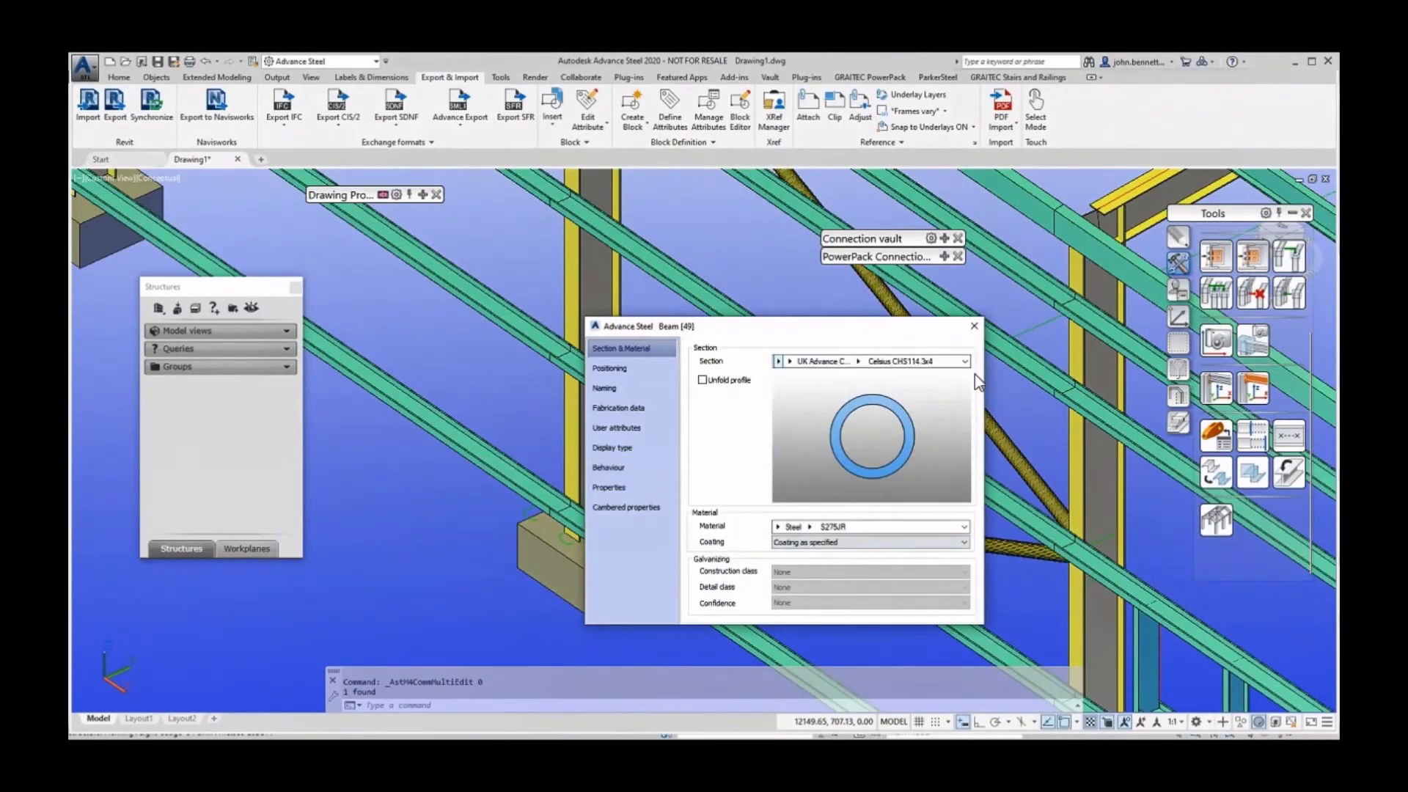
pyautogui.click(974, 326)
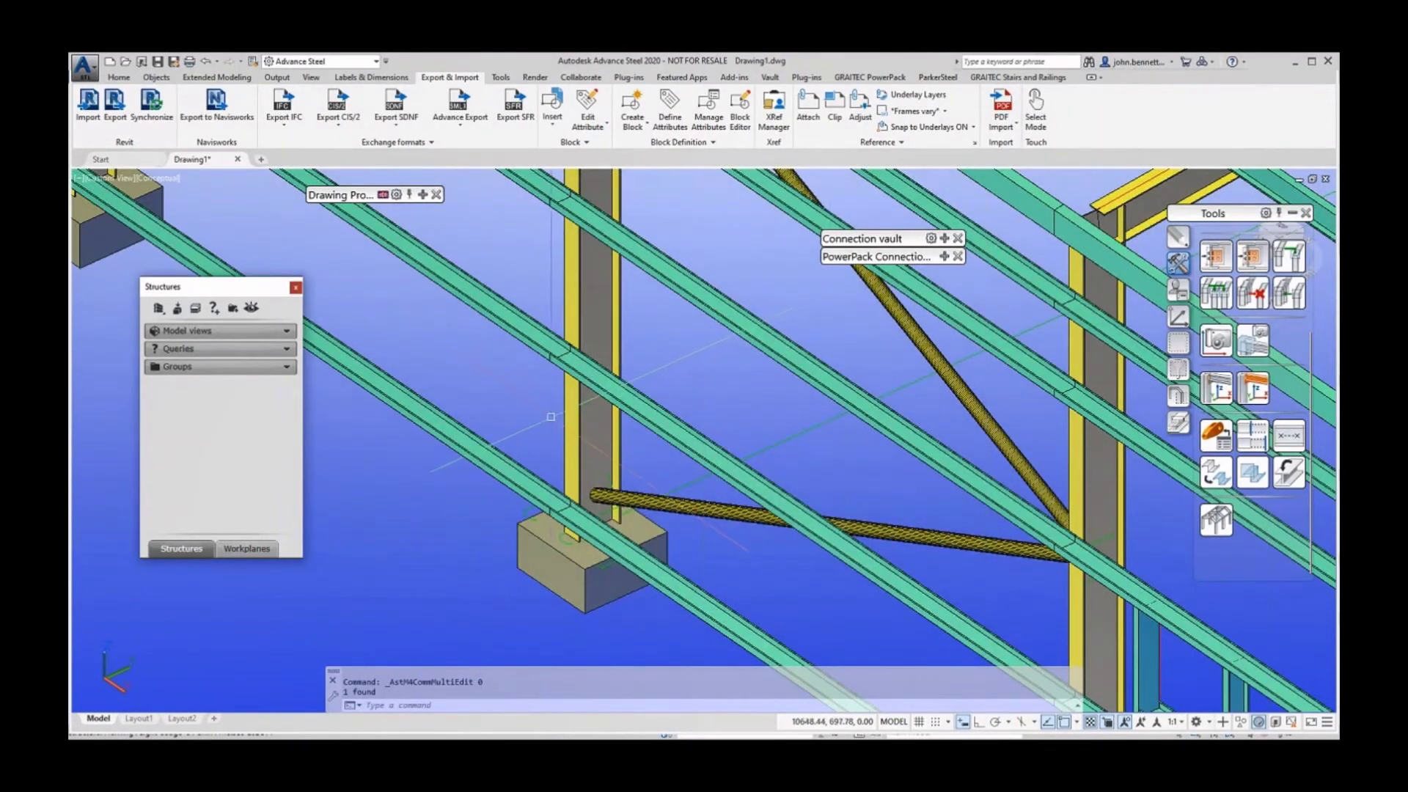
# Open the beam properties of the column beside the bracing, close them and view the whole building.
pyautogui.click(565, 421)
pyautogui.doubleClick(566, 421)
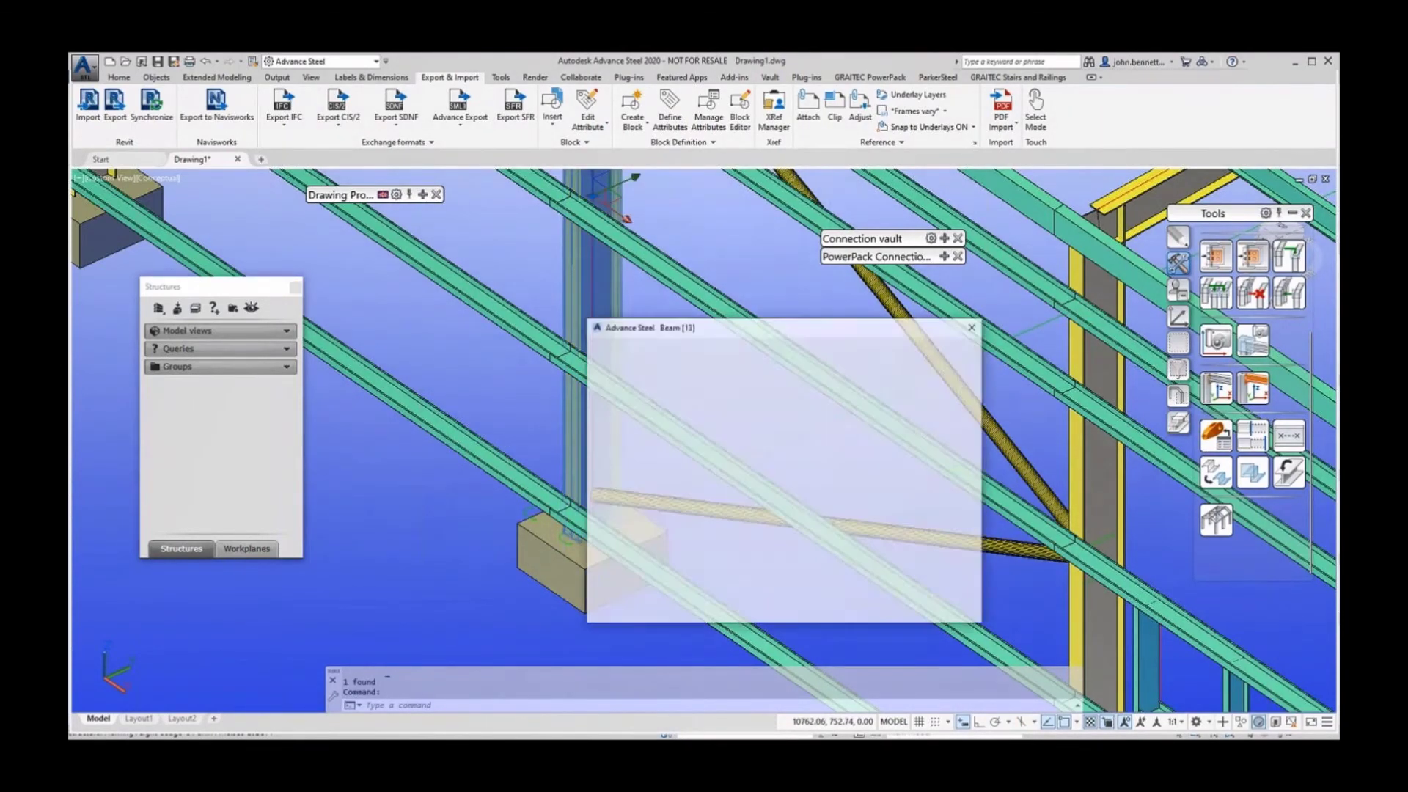
pyautogui.click(973, 327)
pyautogui.scroll(-10, 484, 518)
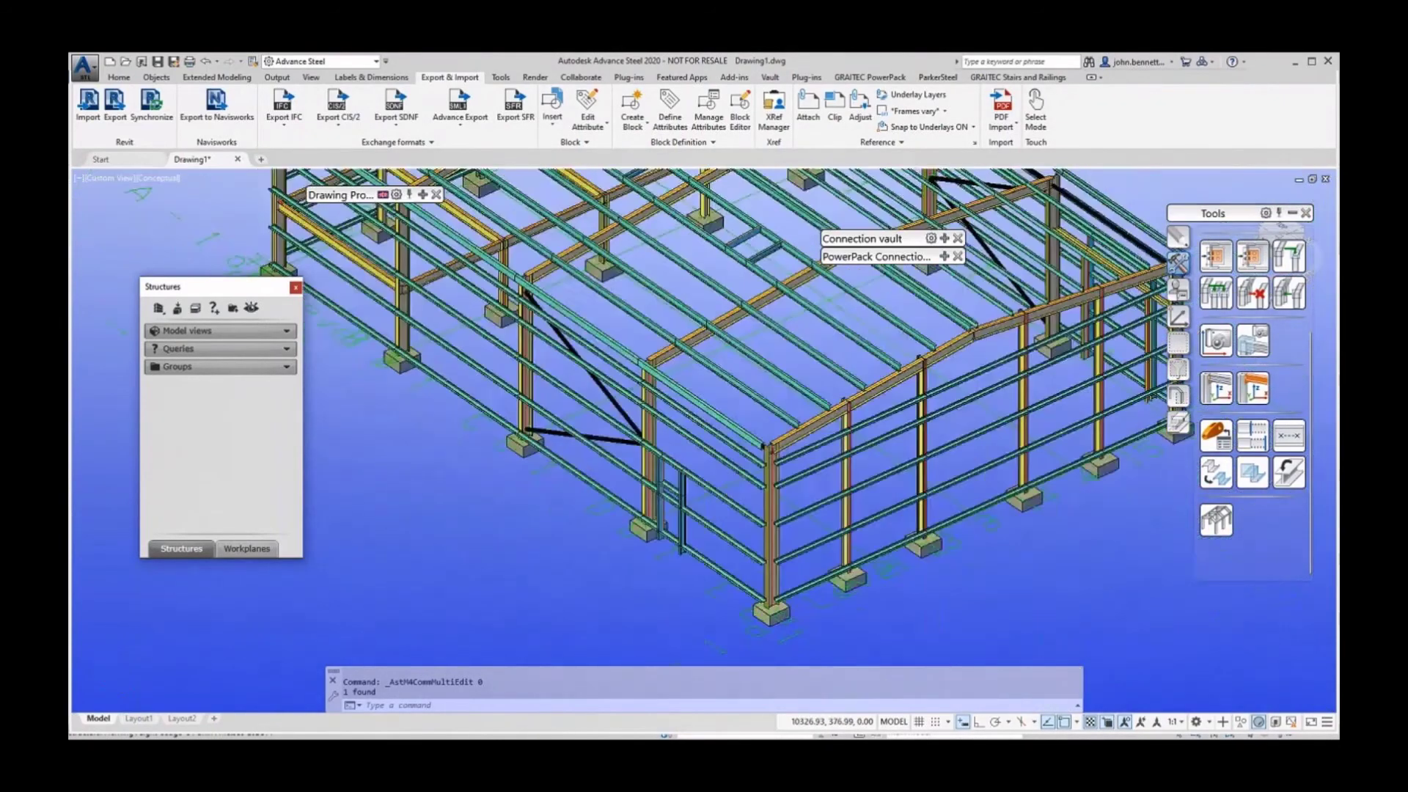
pyautogui.moveTo(400, 425); pyautogui.dragTo(452, 424, button='middle')
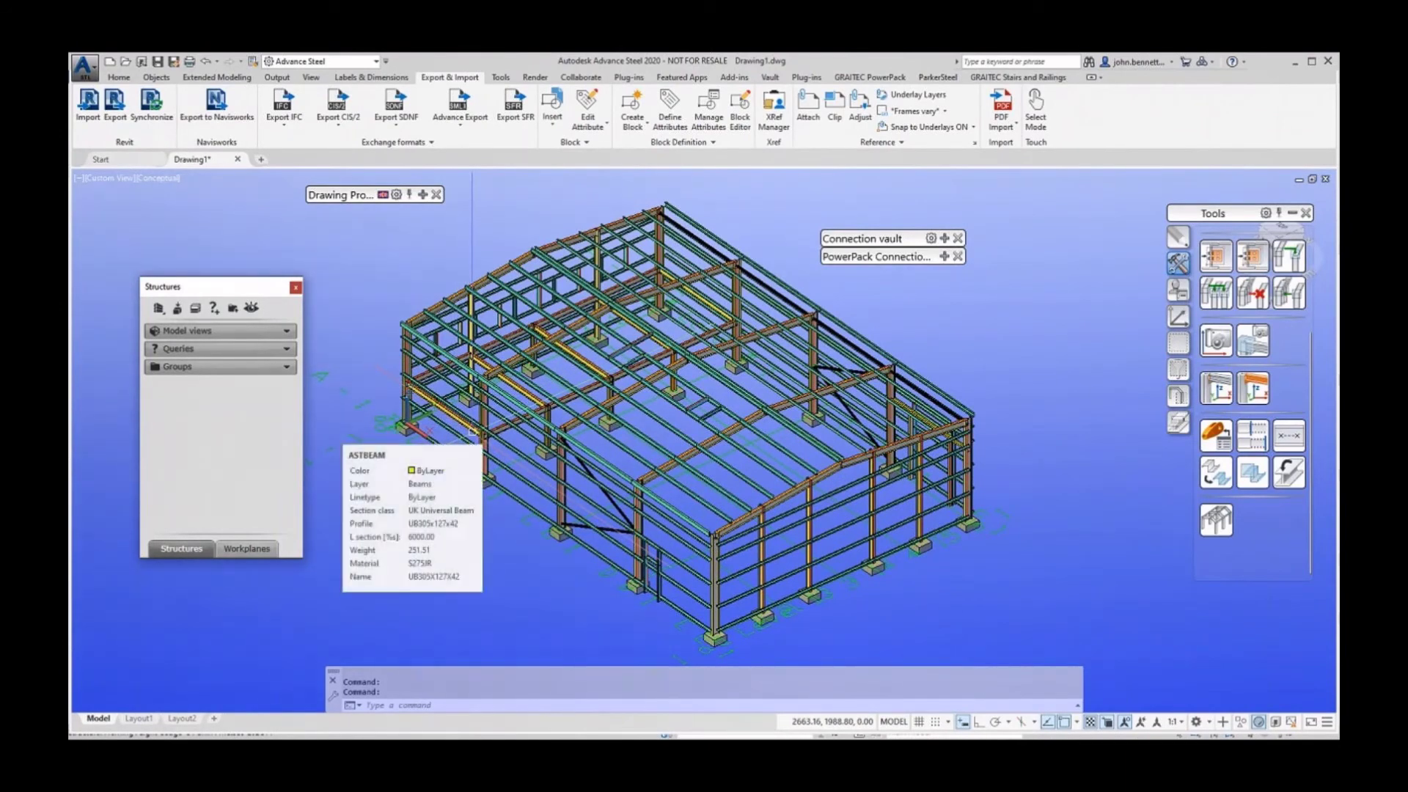
pyautogui.keyDown('shift'); pyautogui.moveTo(449, 486); pyautogui.dragTo(401, 440, button='middle'); pyautogui.keyUp('shift')
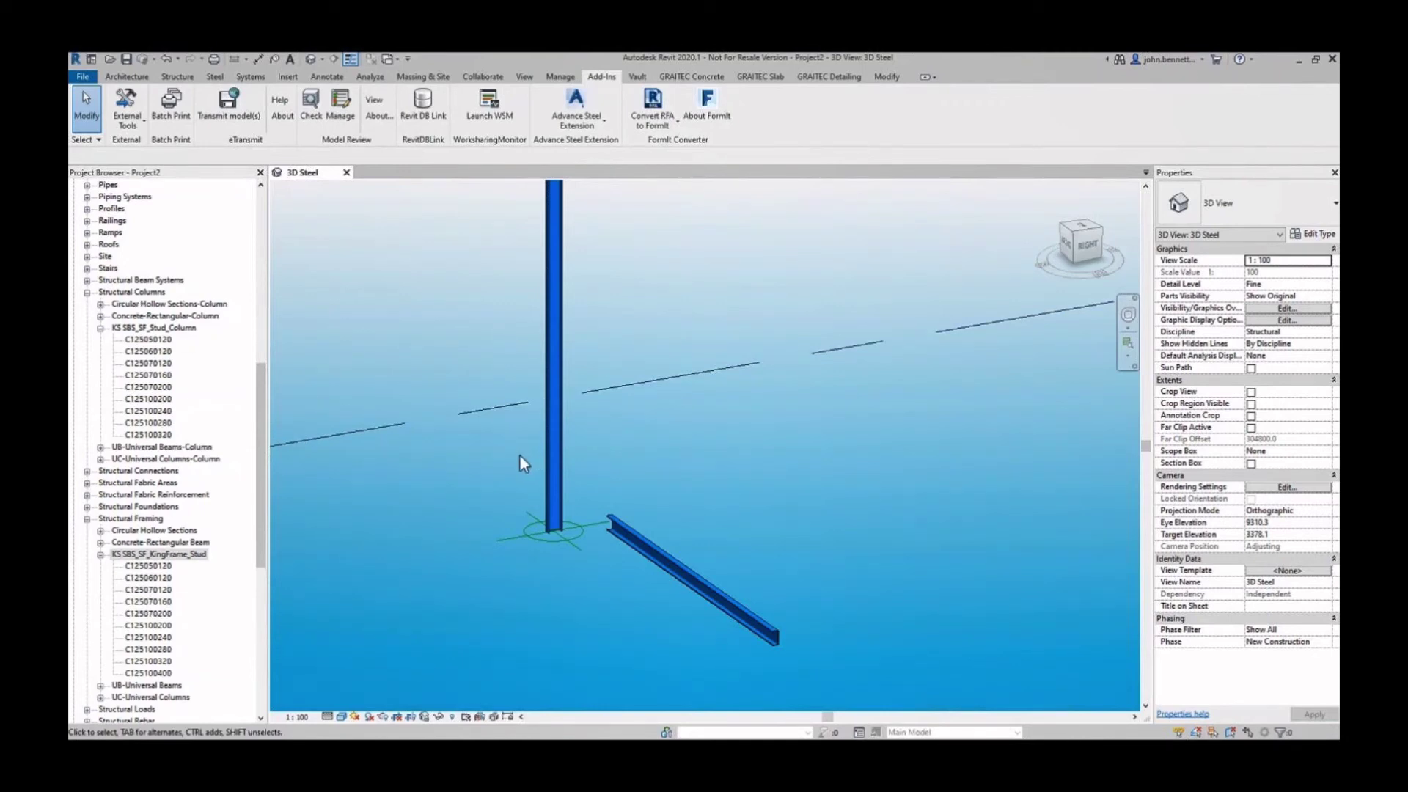
# In Revit, compare the KS SBS_SF stud column and KingFrame stud framing families and inspect column type C125050120.
pyautogui.click(173, 336)
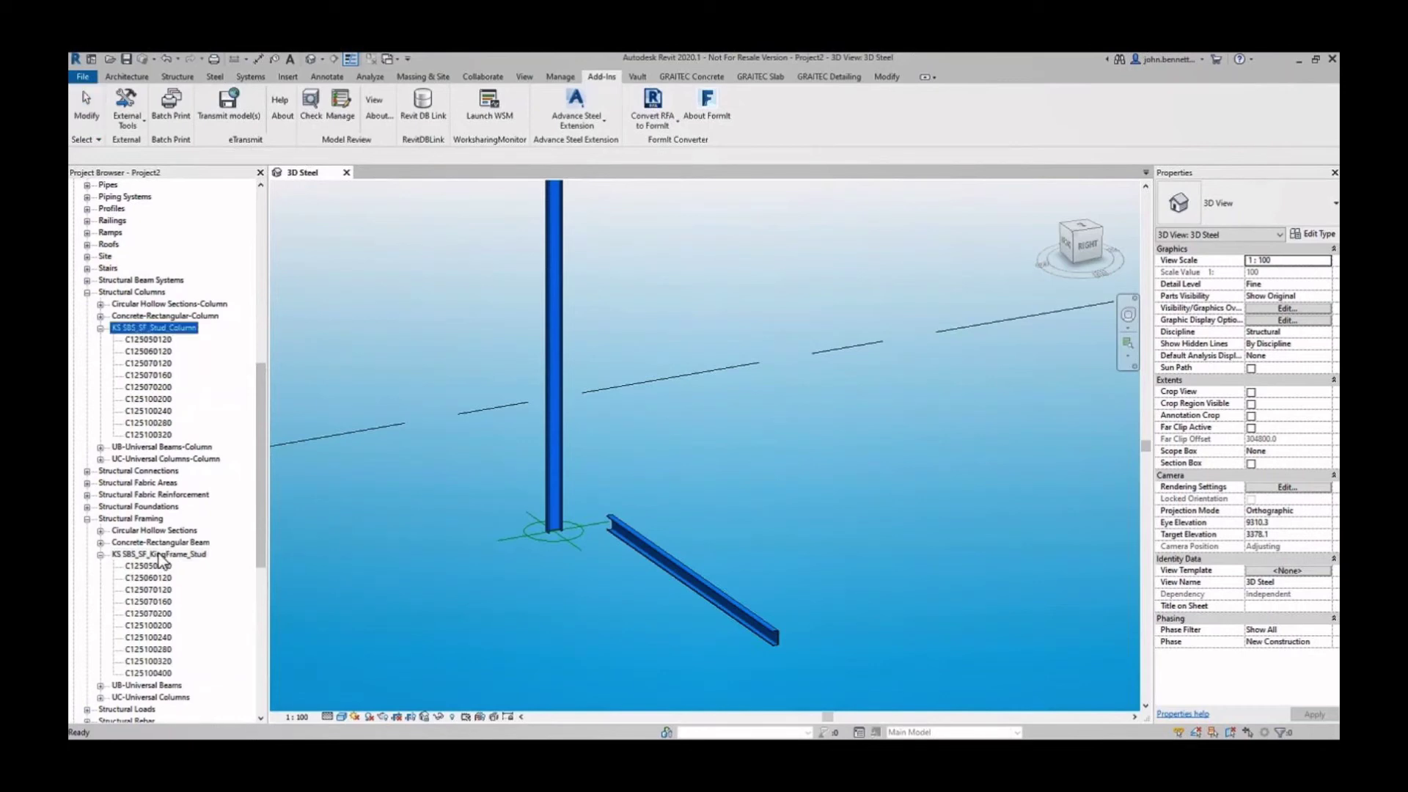
pyautogui.click(162, 555)
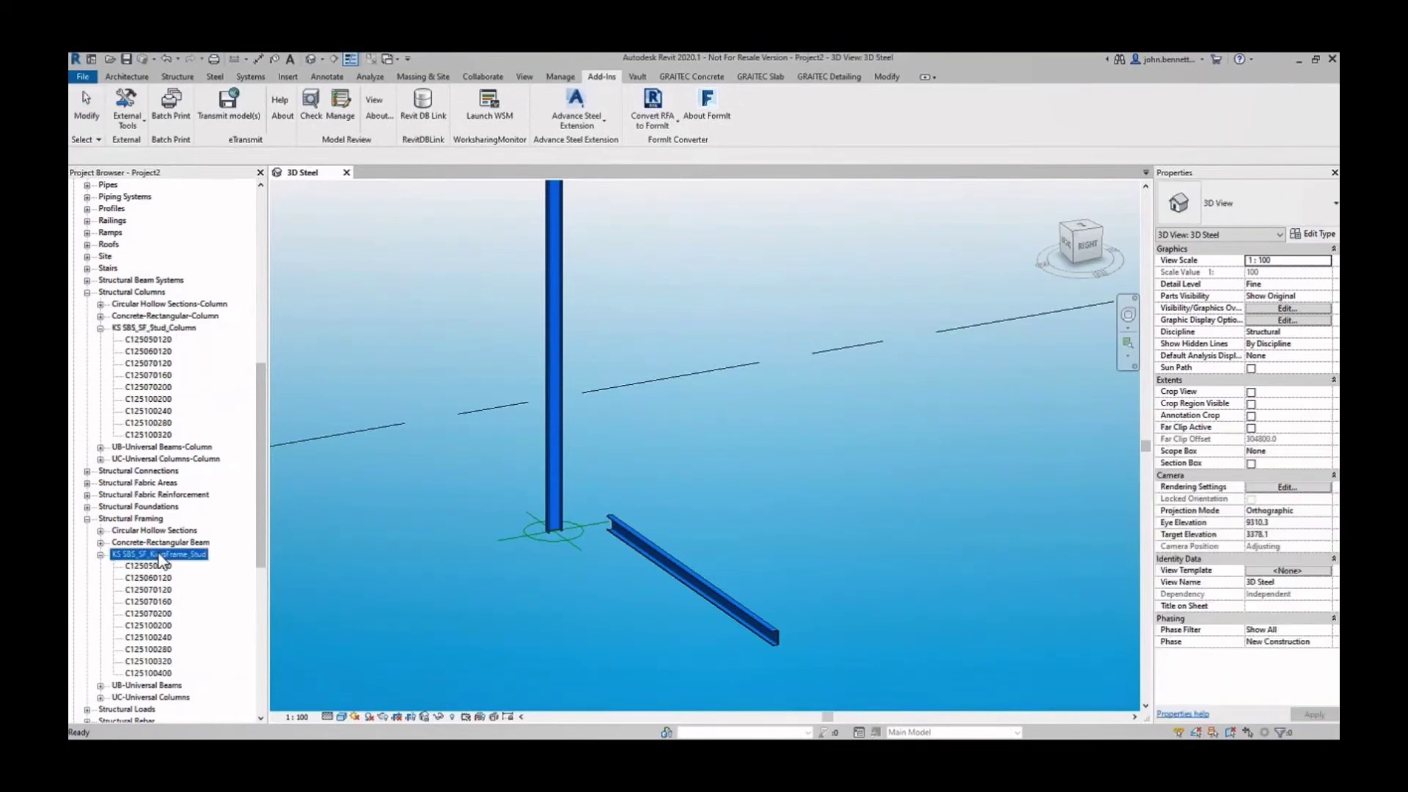
pyautogui.click(151, 329)
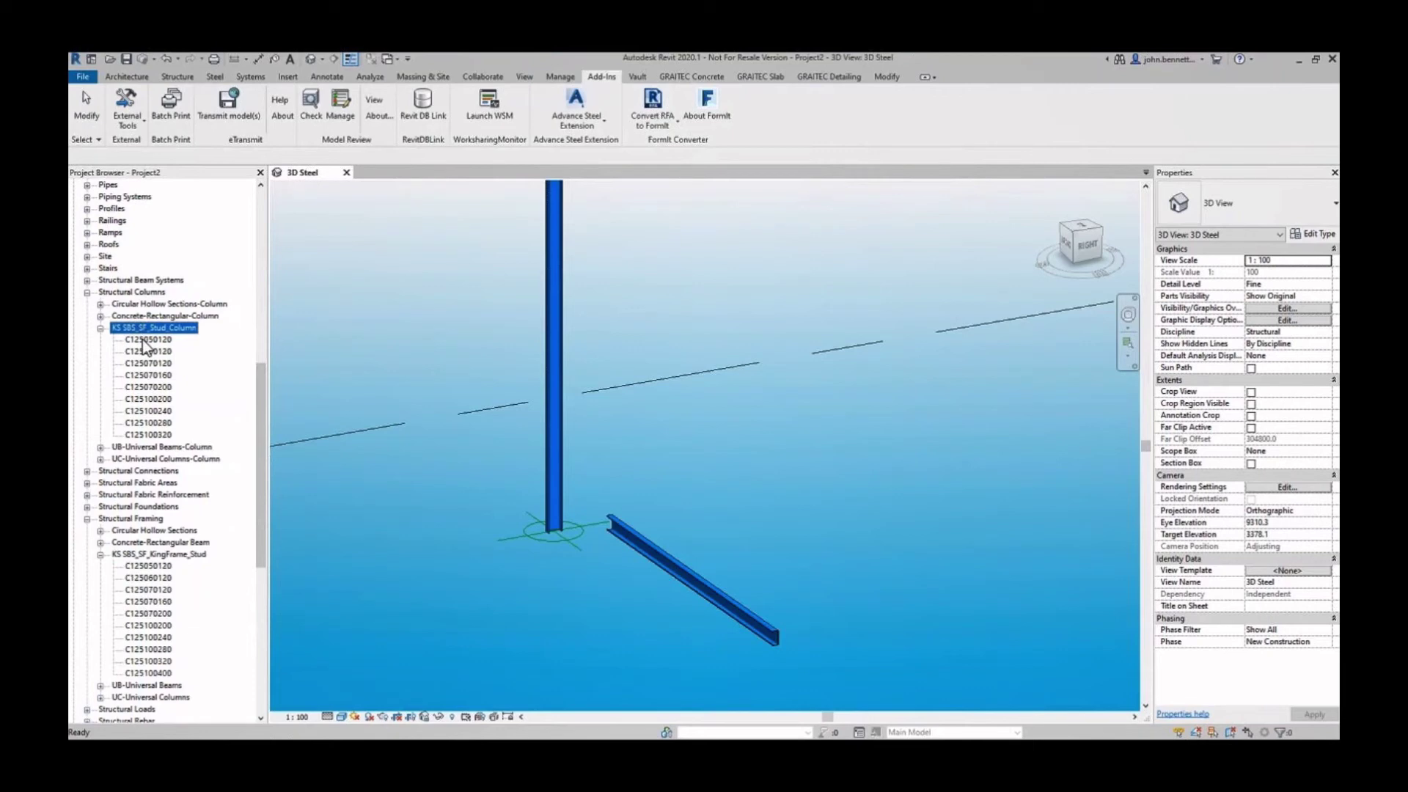
pyautogui.click(147, 339)
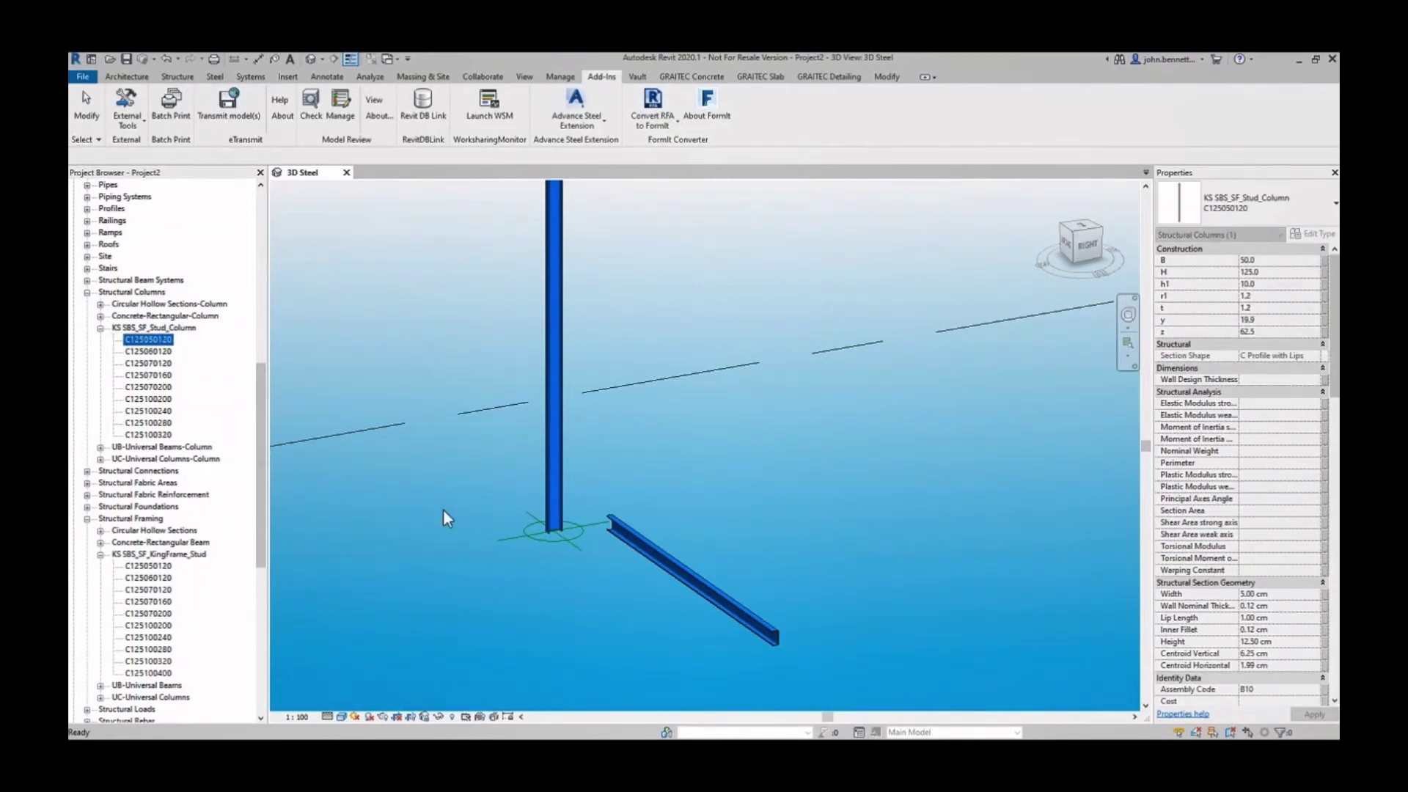
# Inspect the placed vertical stud column and horizontal stud beam in the 3D Steel view, leaving both deselected.
pyautogui.click(531, 539)
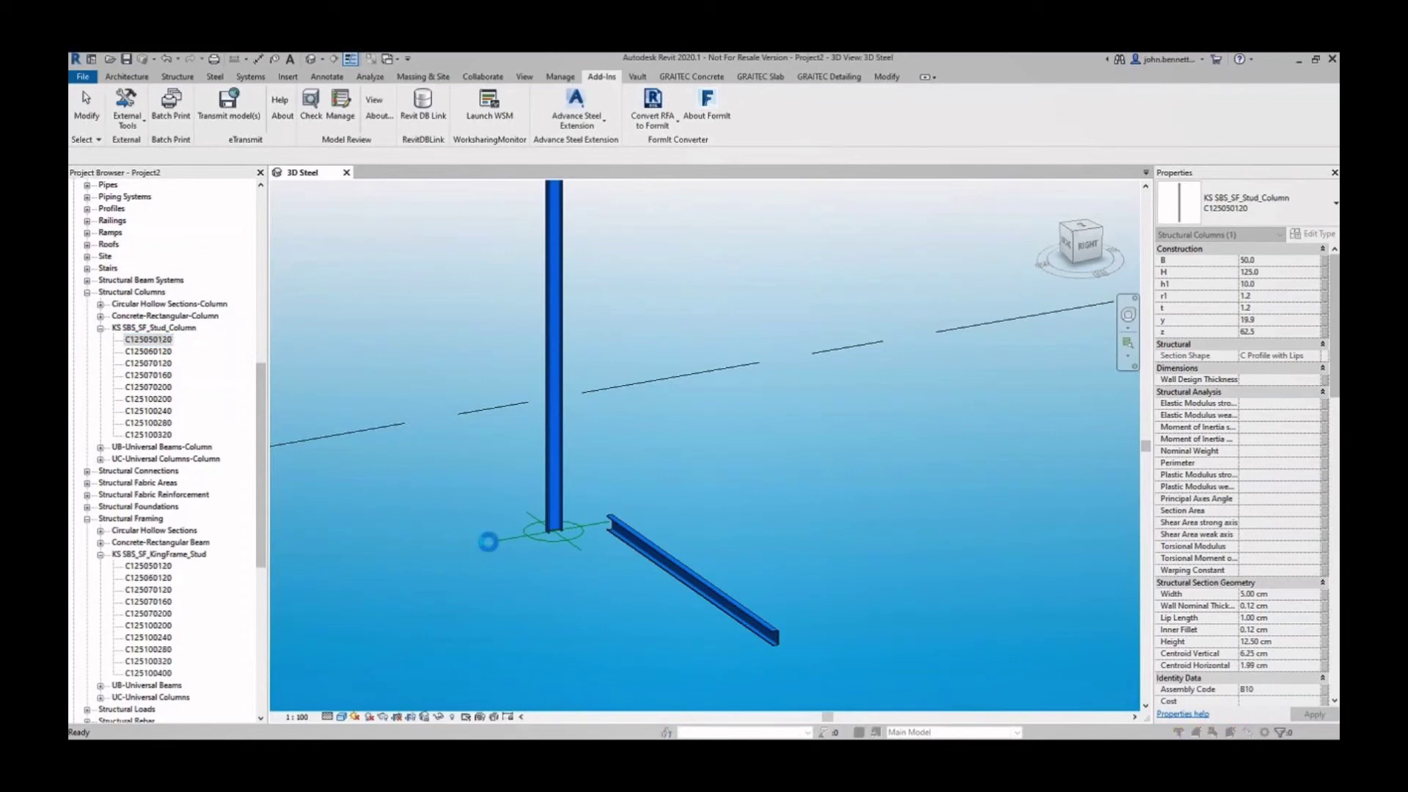
pyautogui.click(789, 453)
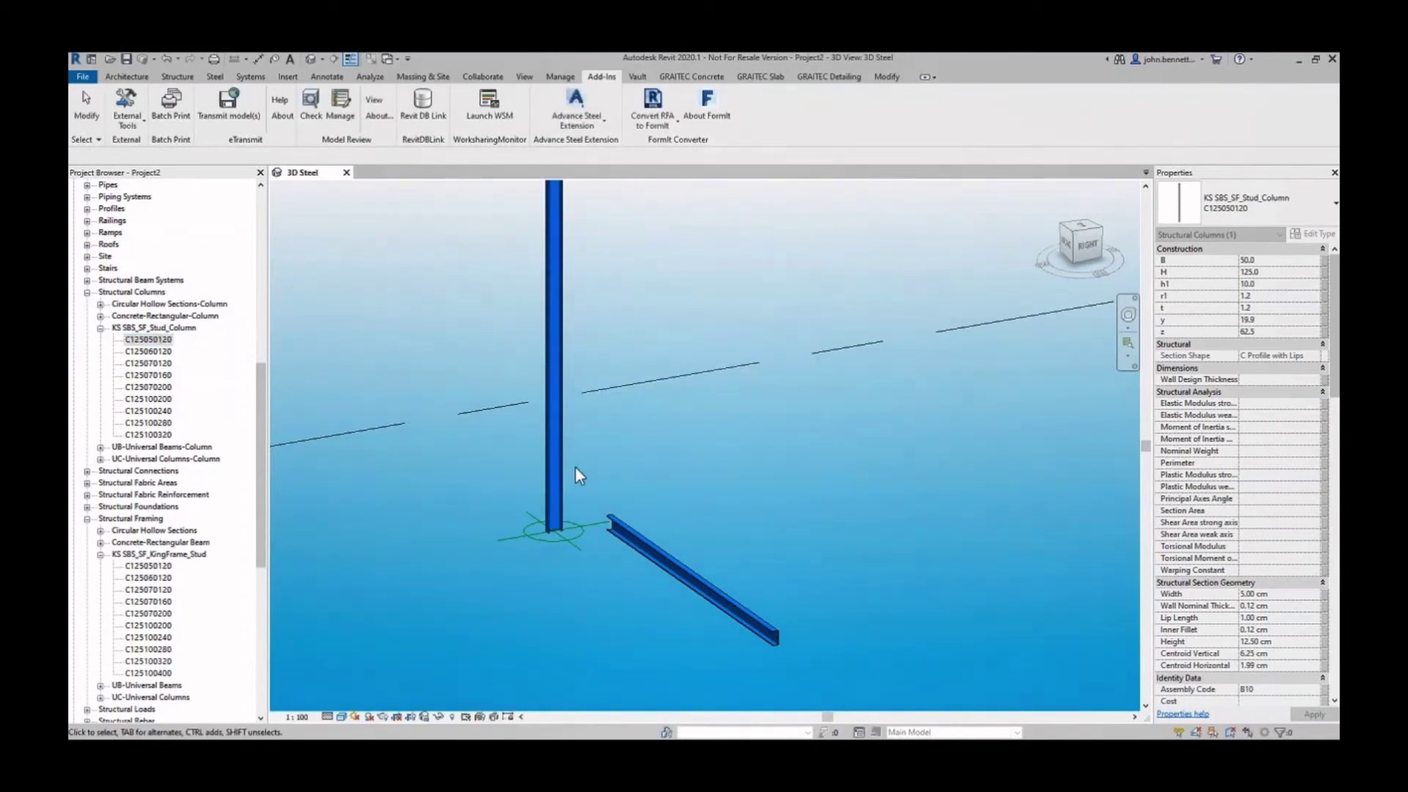
pyautogui.click(553, 462)
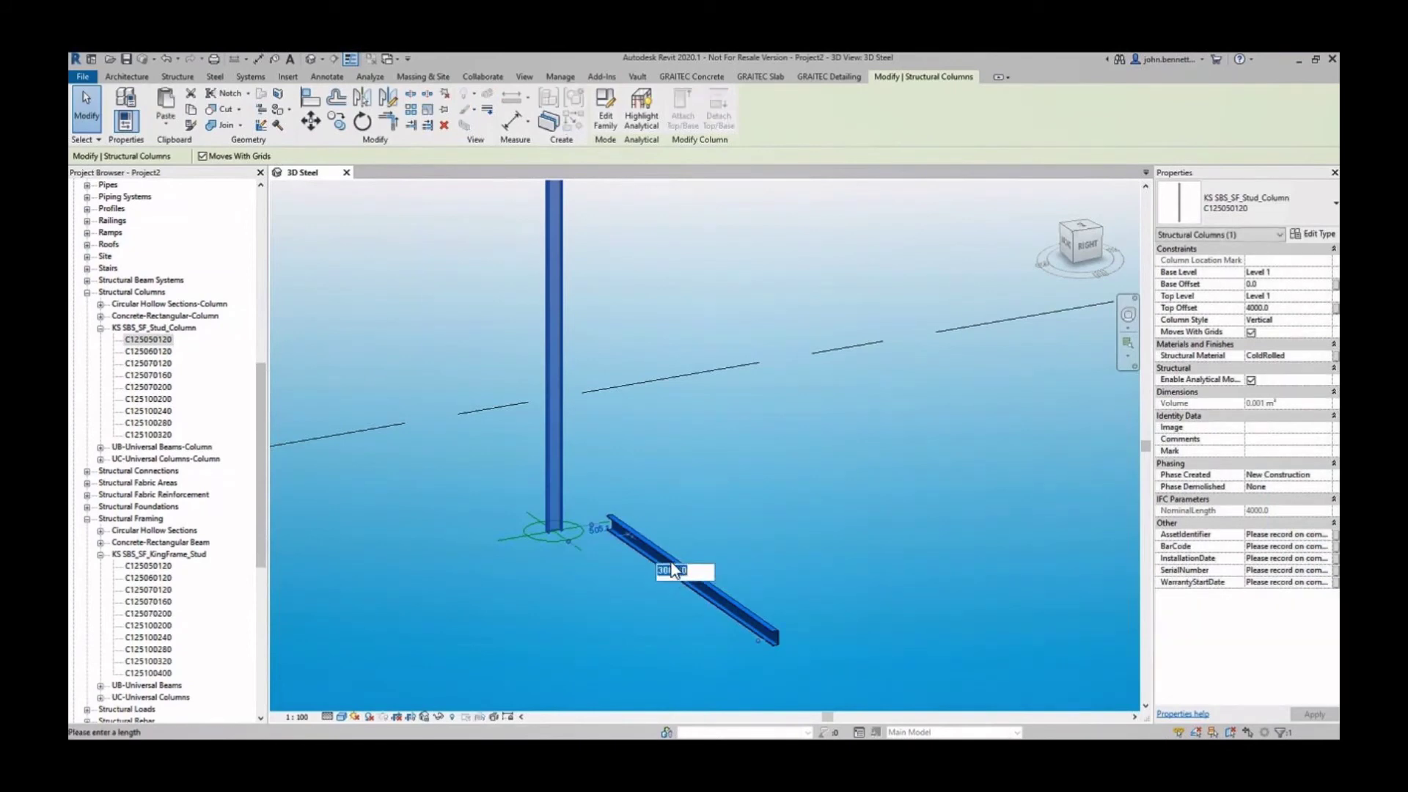
pyautogui.click(653, 545)
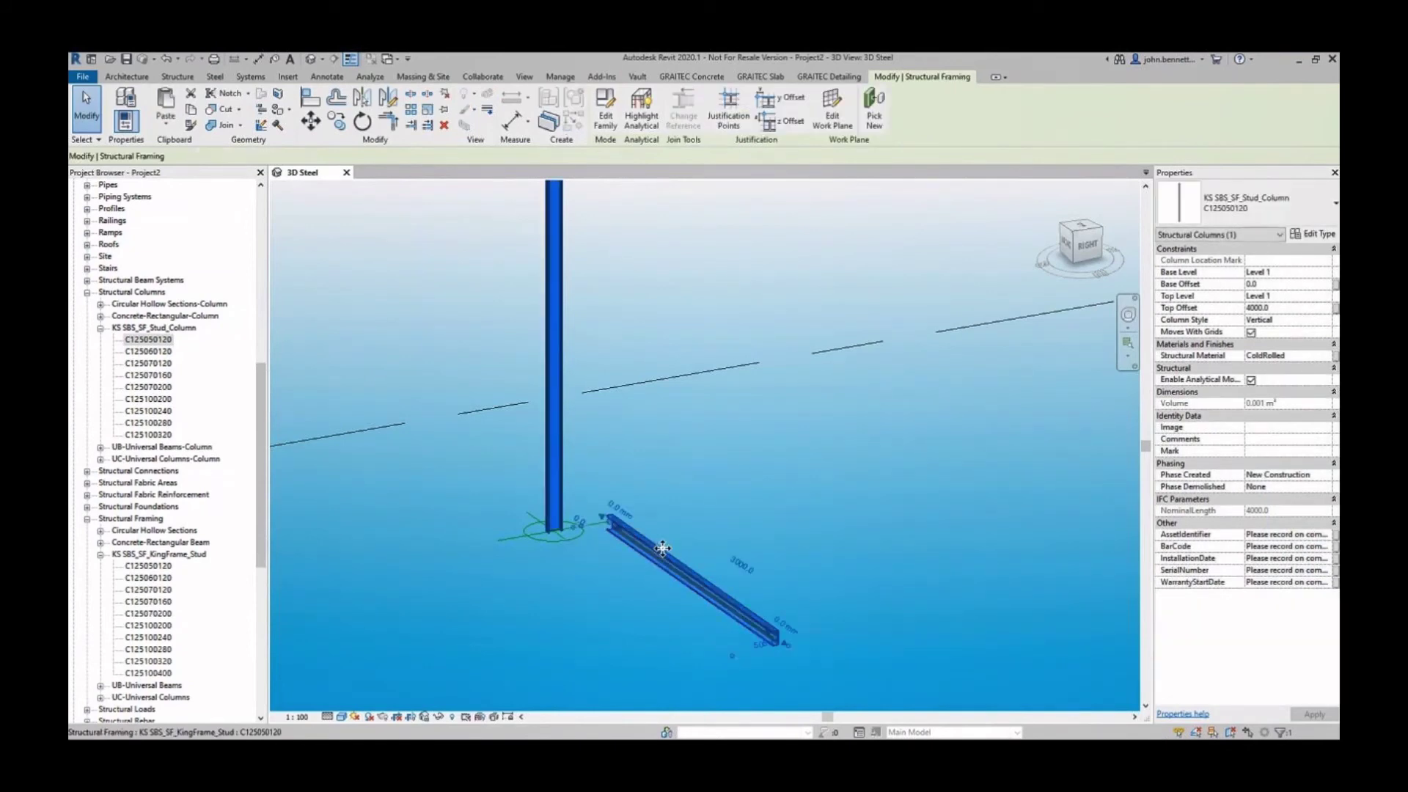
pyautogui.click(840, 449)
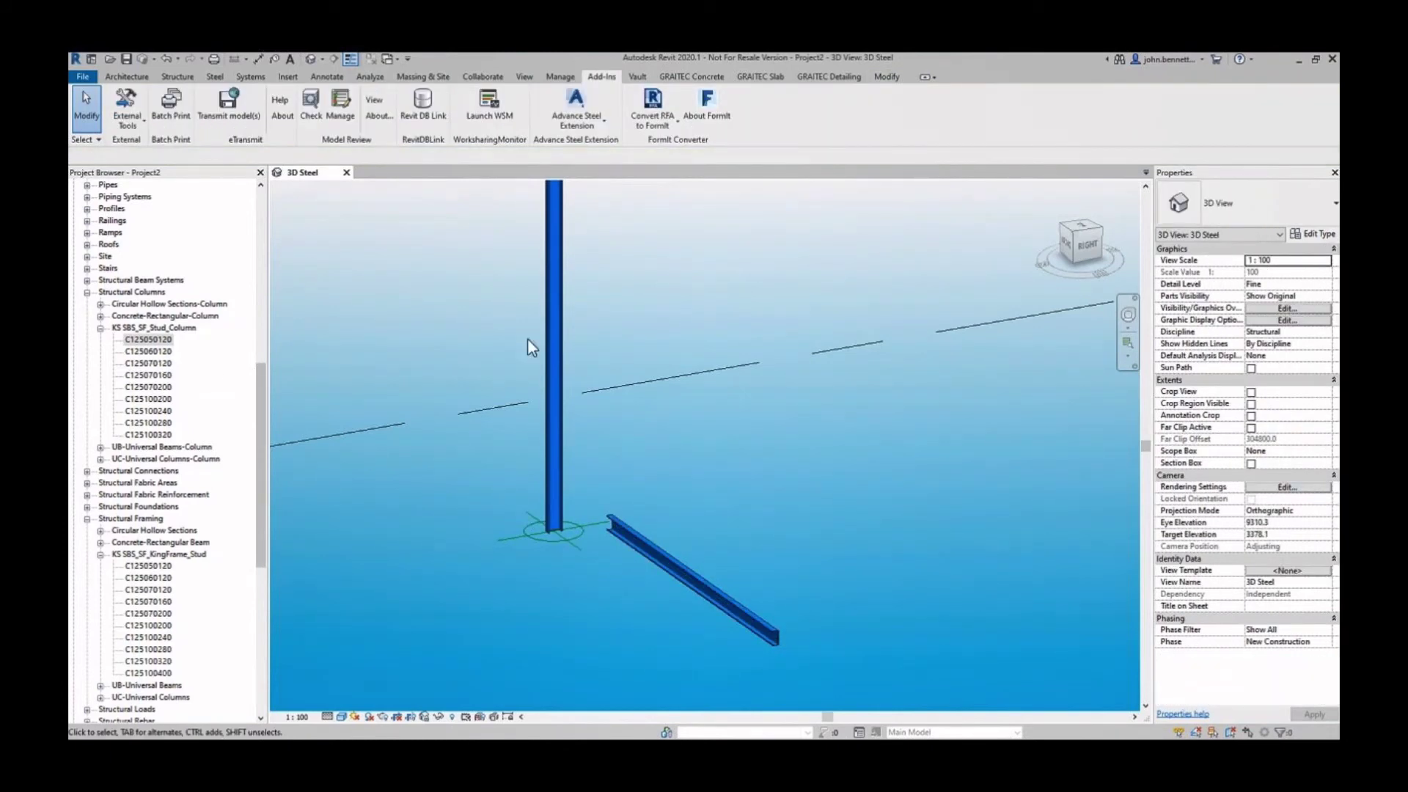
# Export the stud model with the Advance Steel Extension to an SMLX file named 1 to 1 Map test in 02-Revit.
pyautogui.click(576, 117)
pyautogui.click(546, 150)
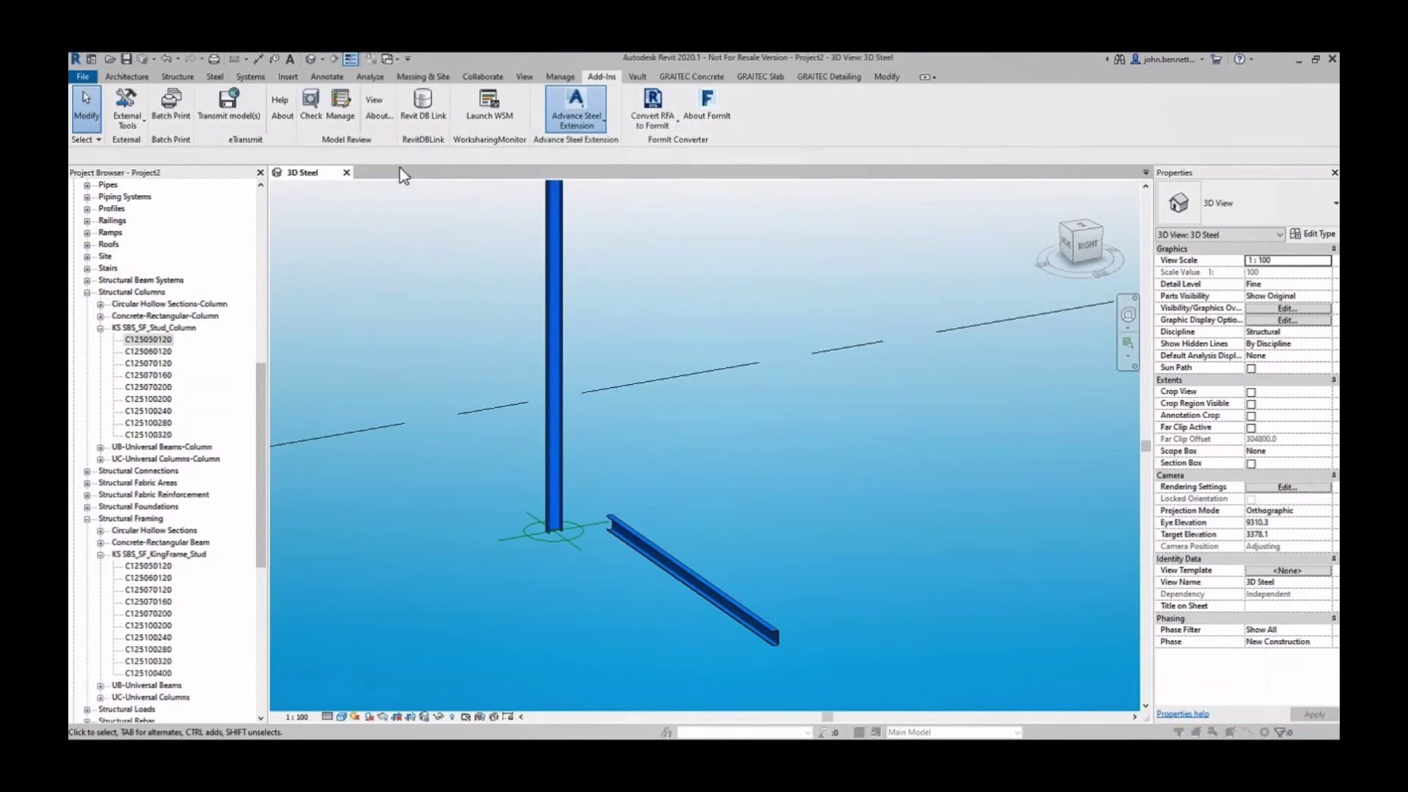
pyautogui.click(811, 485)
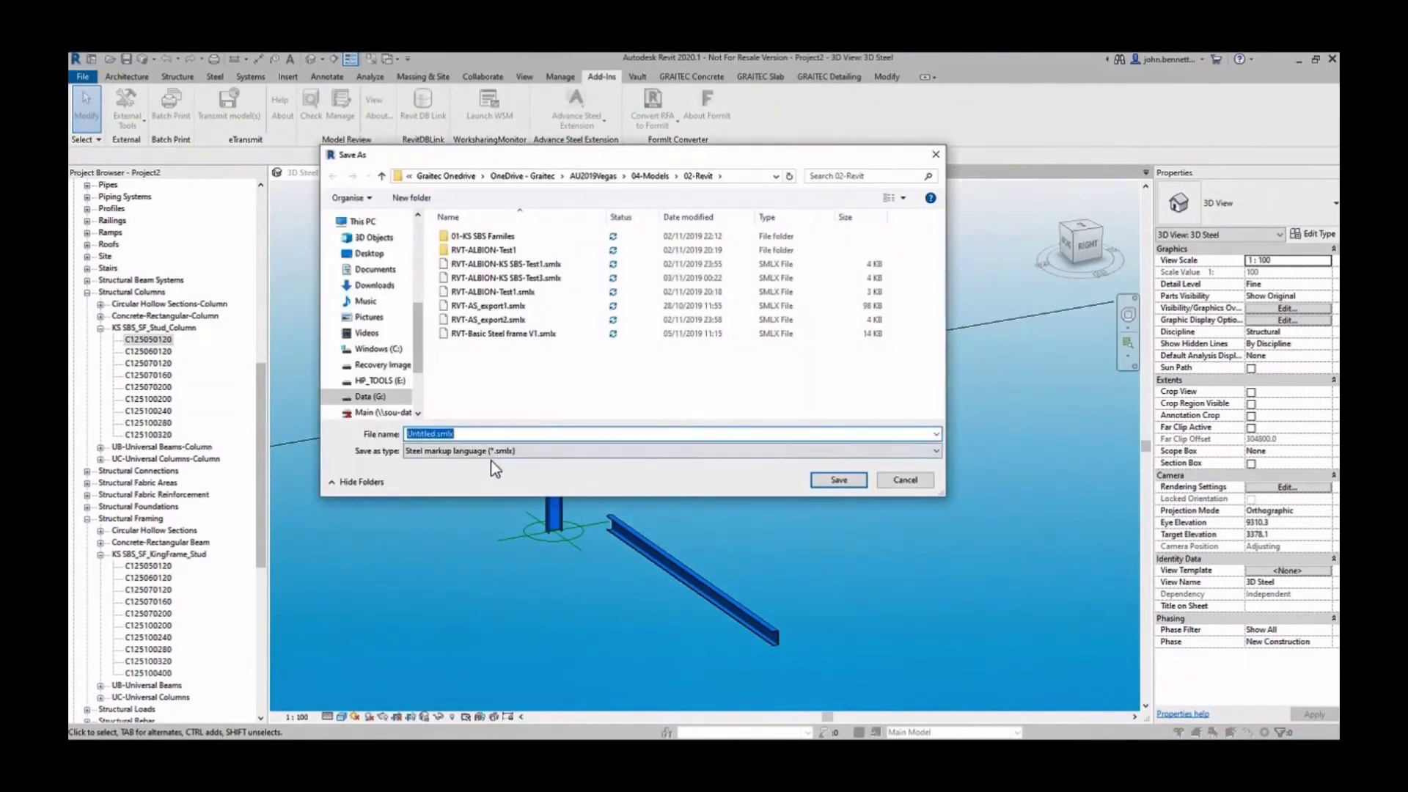
pyautogui.write('1 to 1 Mapp')
pyautogui.press('BackSpace')
pyautogui.write('test')
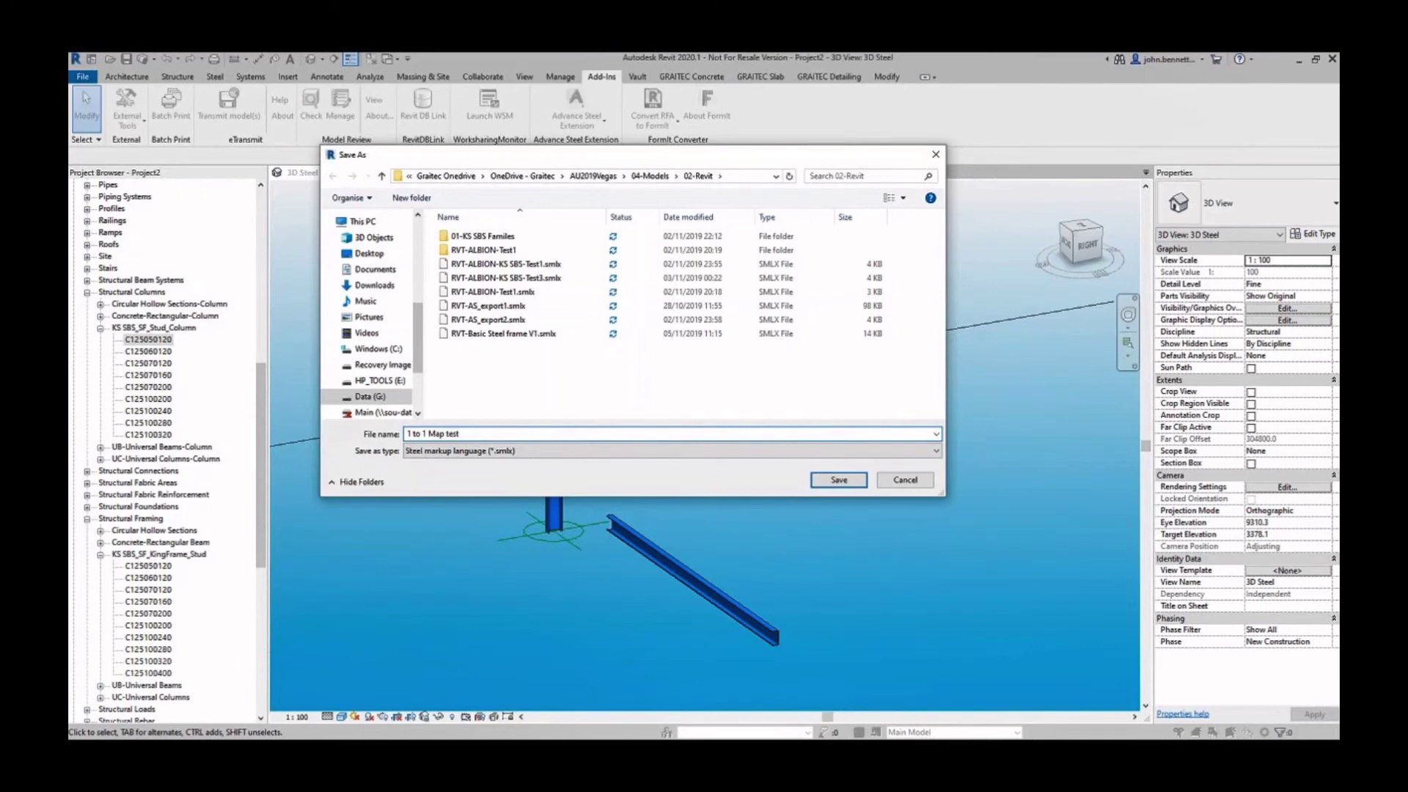
pyautogui.click(817, 481)
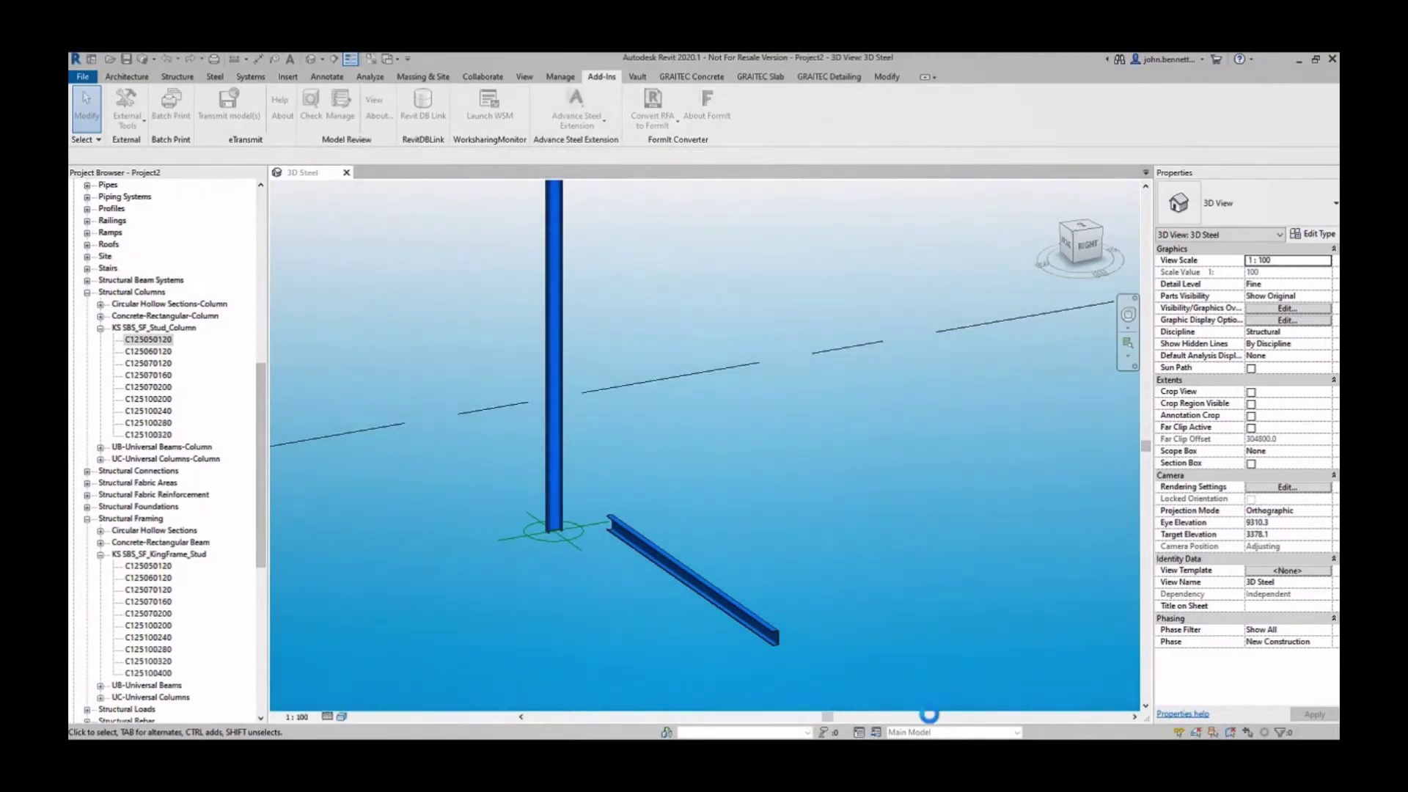
# Switch to Advance Steel and open the beam properties of the C-profile beam to check its section and material.
pyautogui.click(962, 682)
pyautogui.moveTo(490, 494); pyautogui.dragTo(510, 432, button='middle')
pyautogui.scroll(4, 541, 503)
pyautogui.click(534, 476)
pyautogui.doubleClick(535, 477)
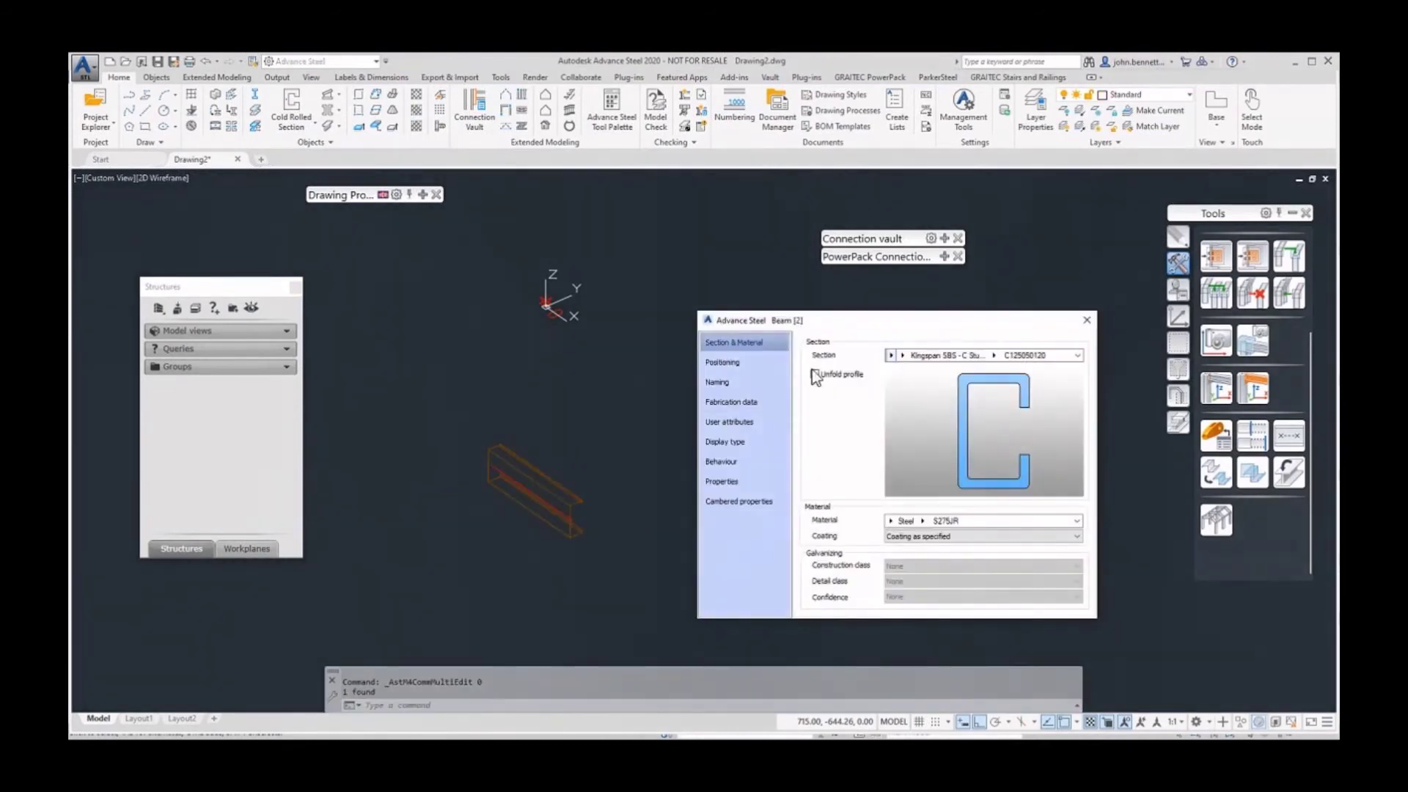
# Review the Kingspan SBS section classes and the available C Stud Section sizes for the beam, then close its properties.
pyautogui.click(901, 357)
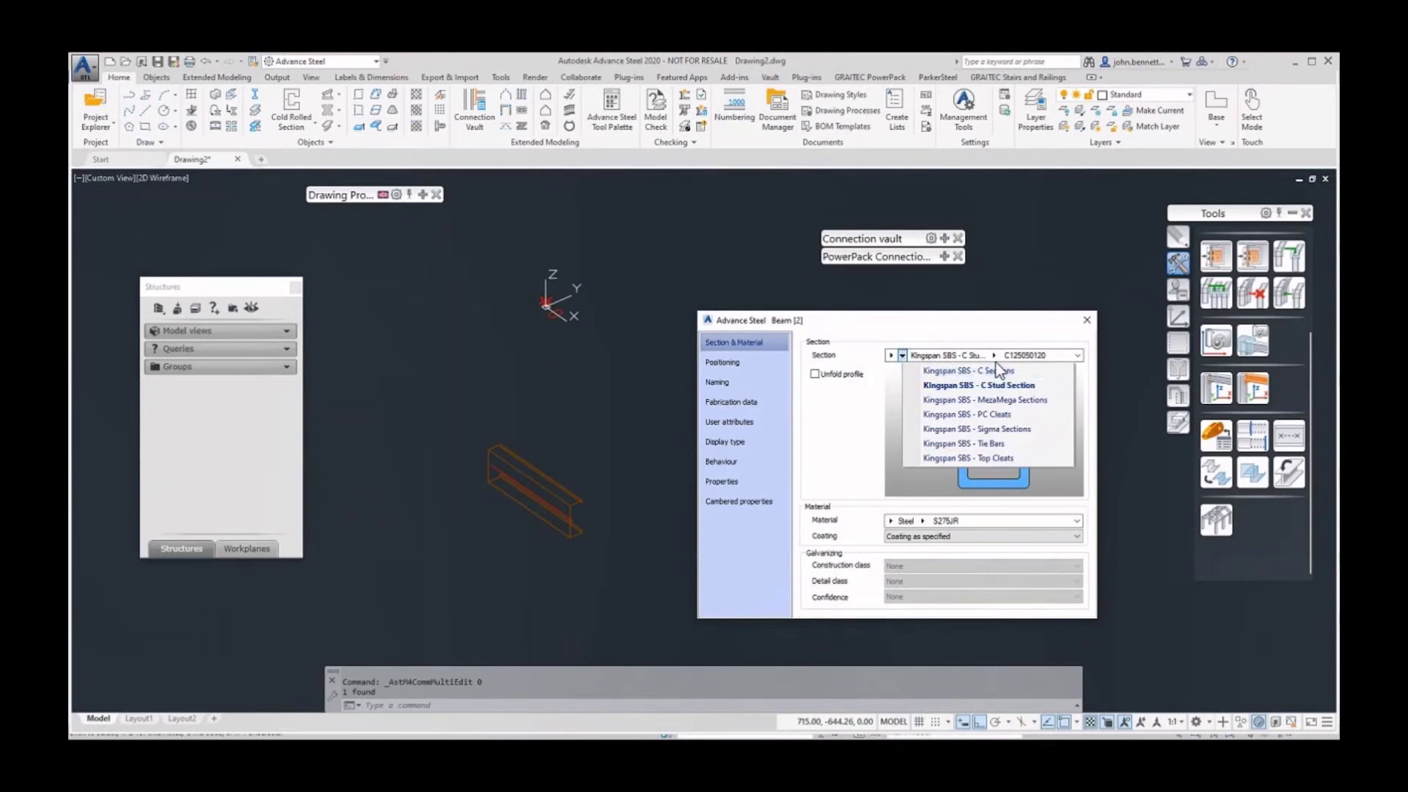
pyautogui.click(933, 386)
pyautogui.click(993, 355)
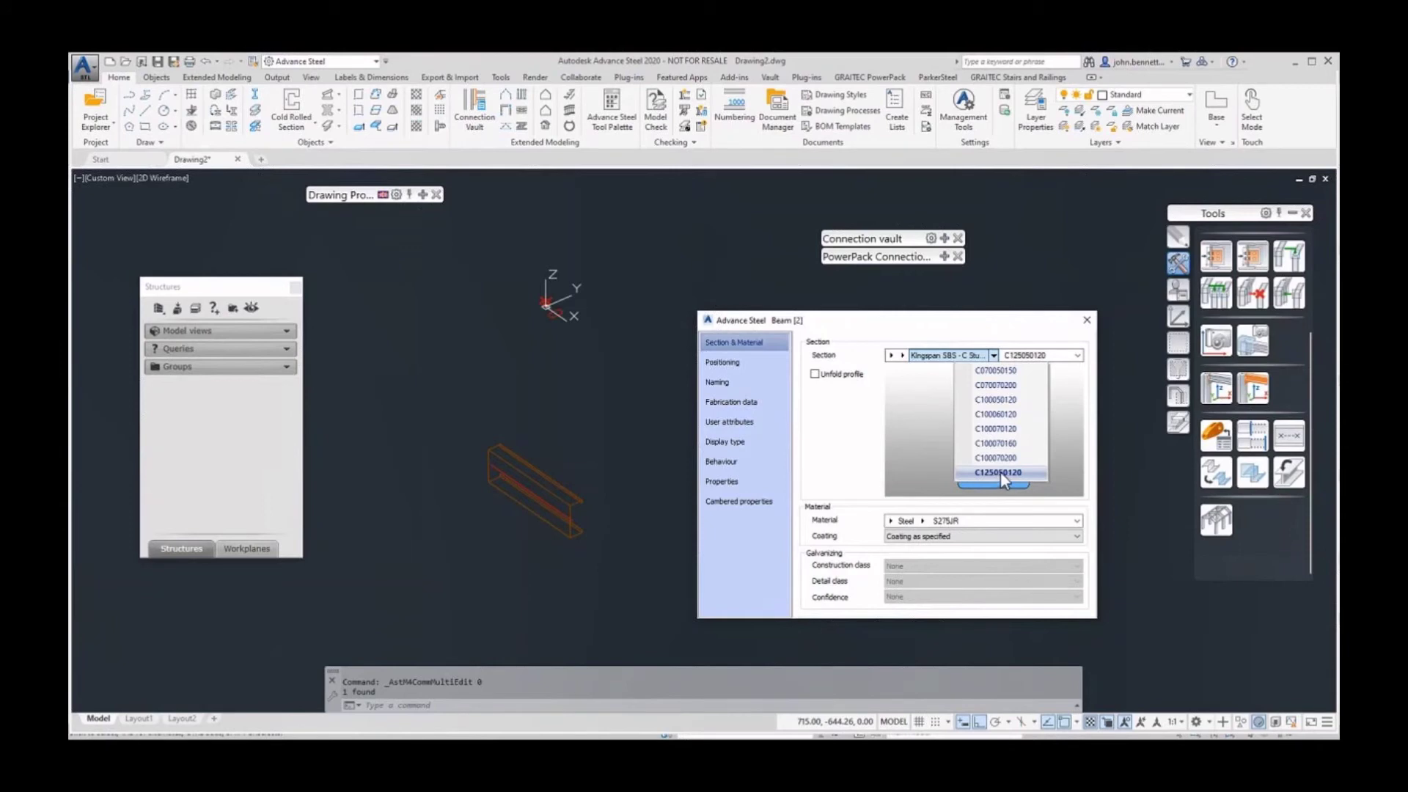
pyautogui.click(1087, 321)
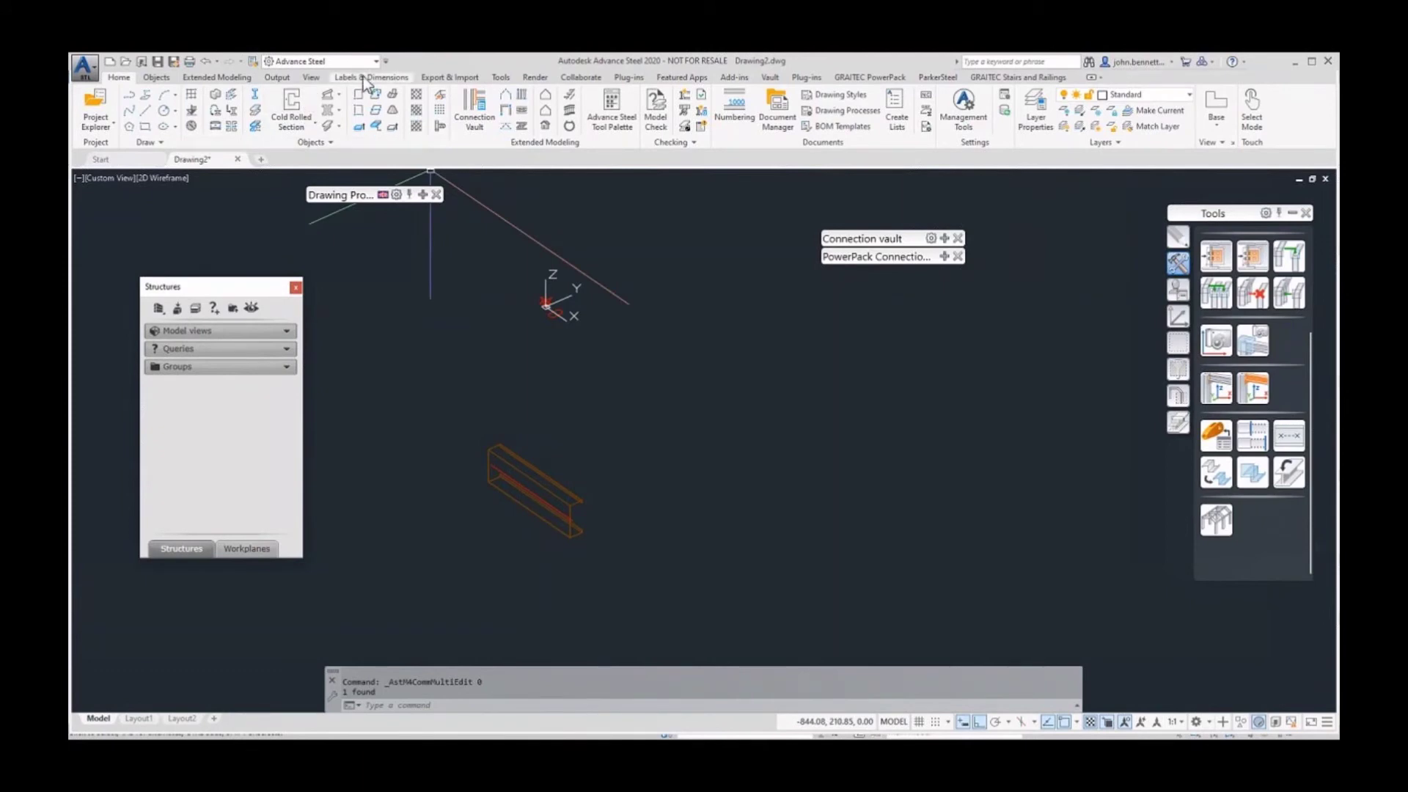
# Import the Revit steel markup file into the drawing.
pyautogui.click(436, 76)
pyautogui.click(113, 109)
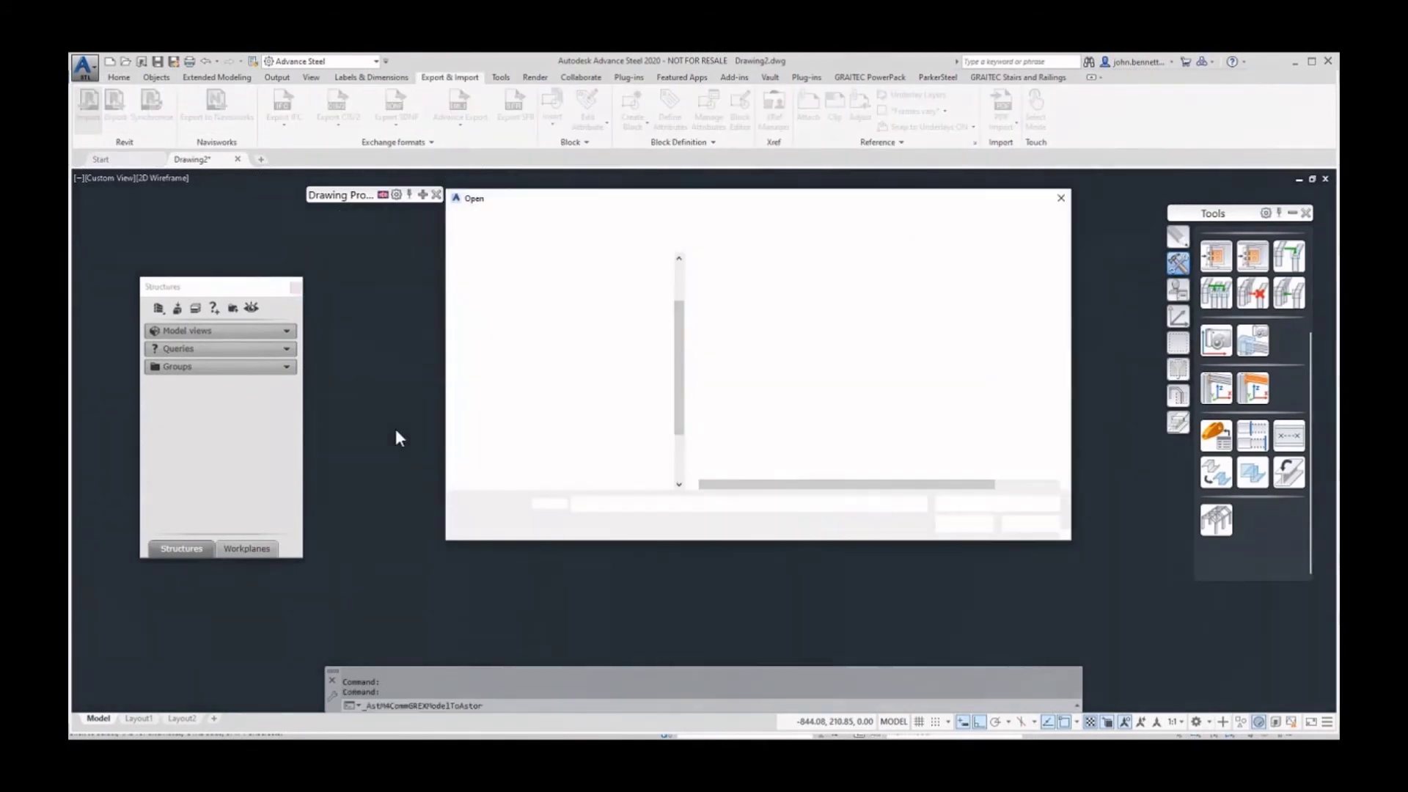
pyautogui.click(963, 523)
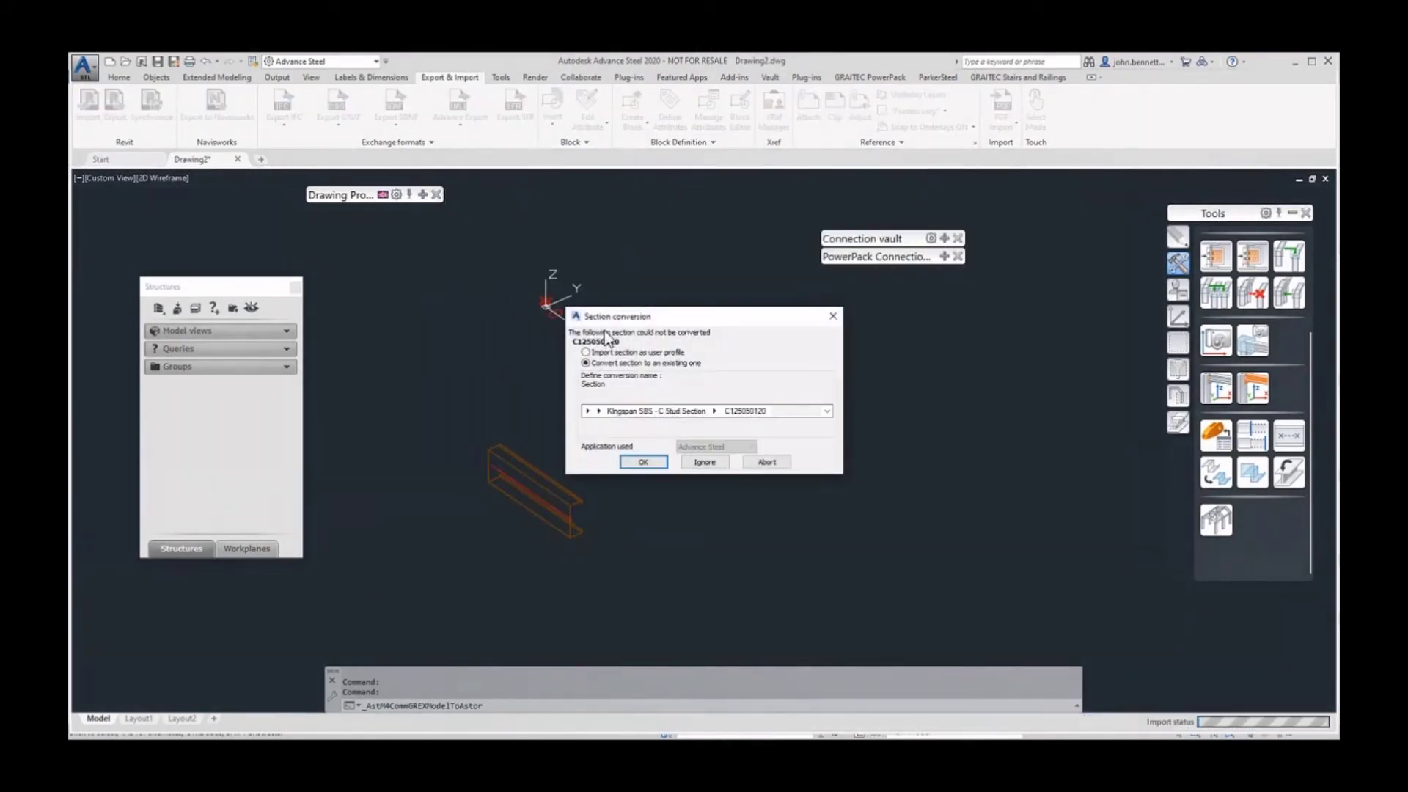
# Convert the unrecognised section C125050120 to the existing Kingspan Steel Building Solutions section, class Kingspan SBS - C Stud Section, size C125050120.
pyautogui.moveTo(653, 313); pyautogui.dragTo(705, 330)
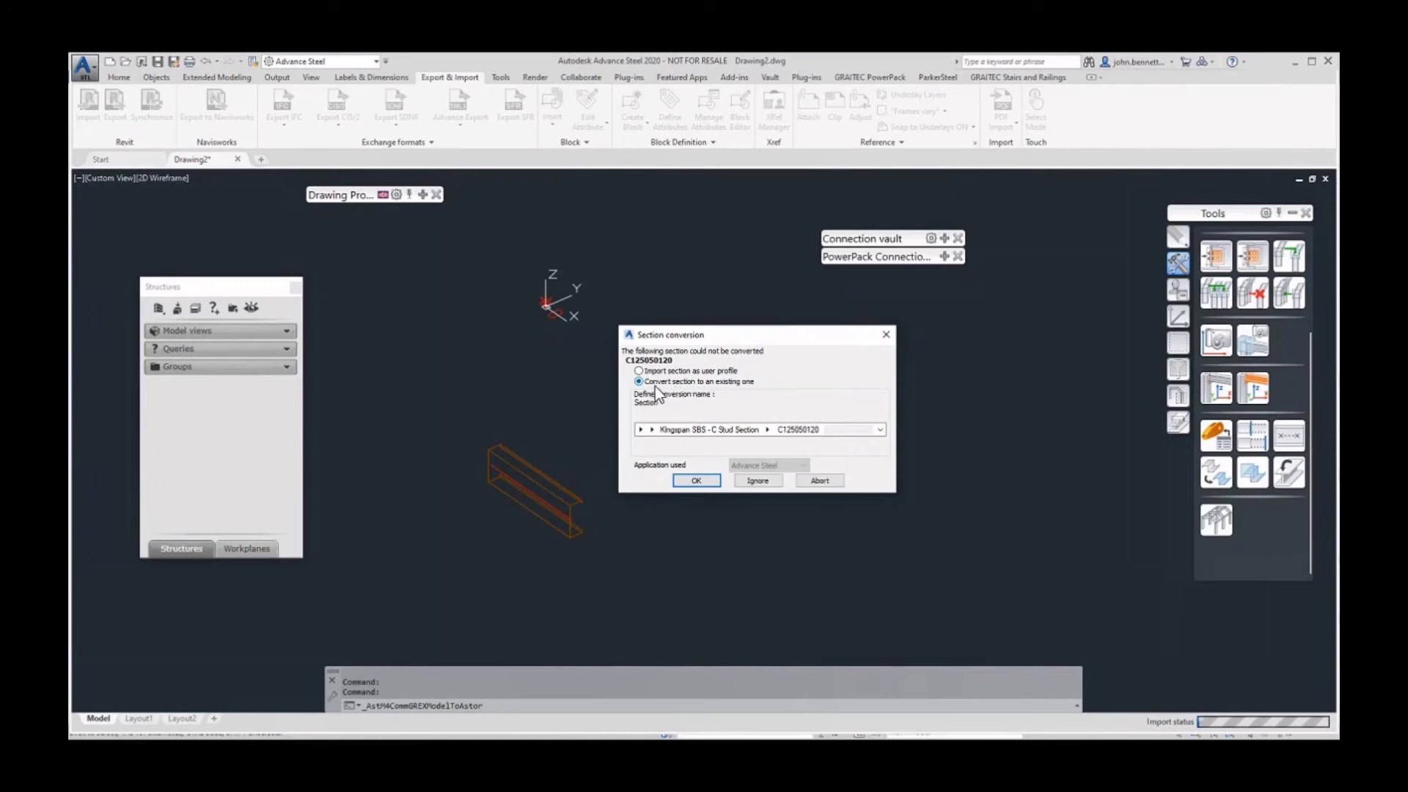
pyautogui.click(639, 431)
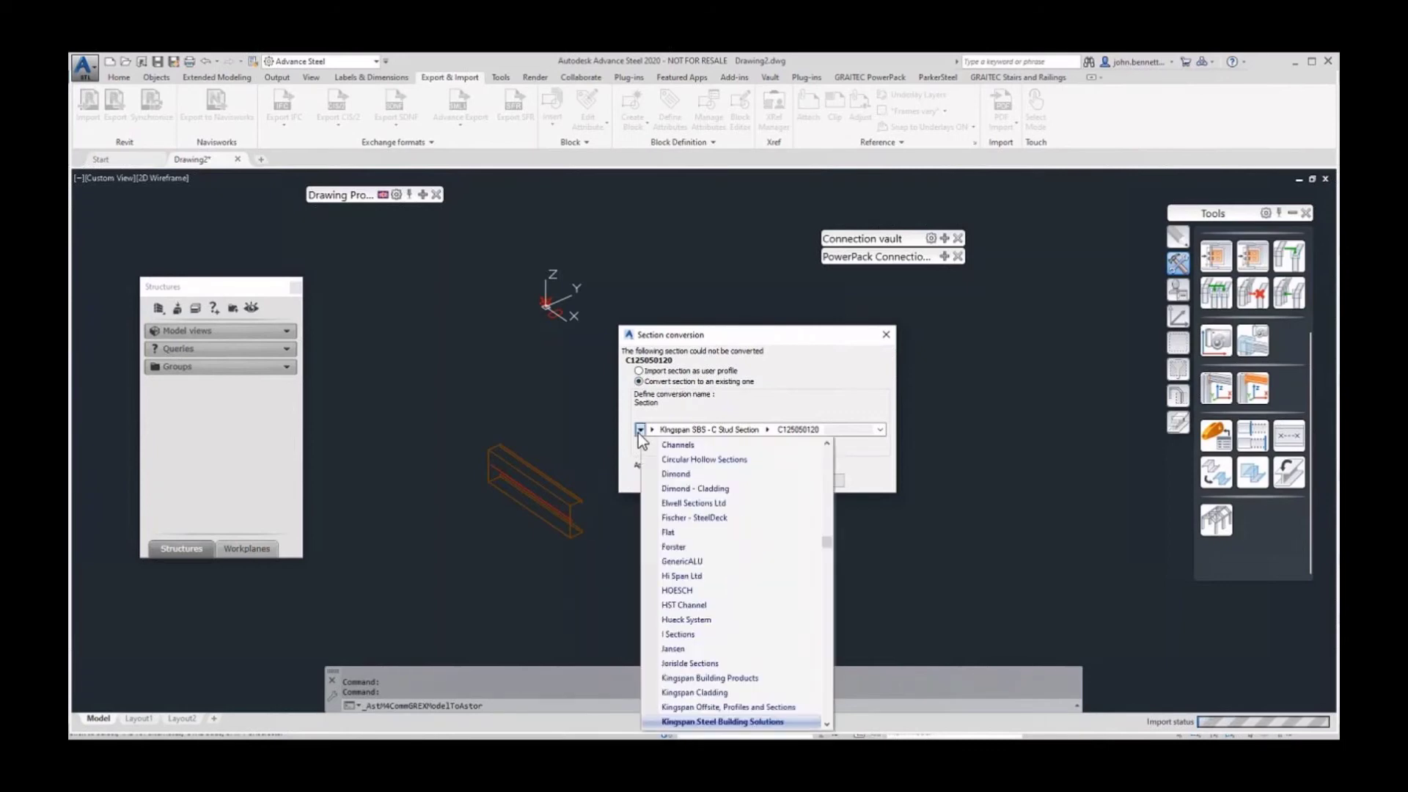
pyautogui.click(682, 723)
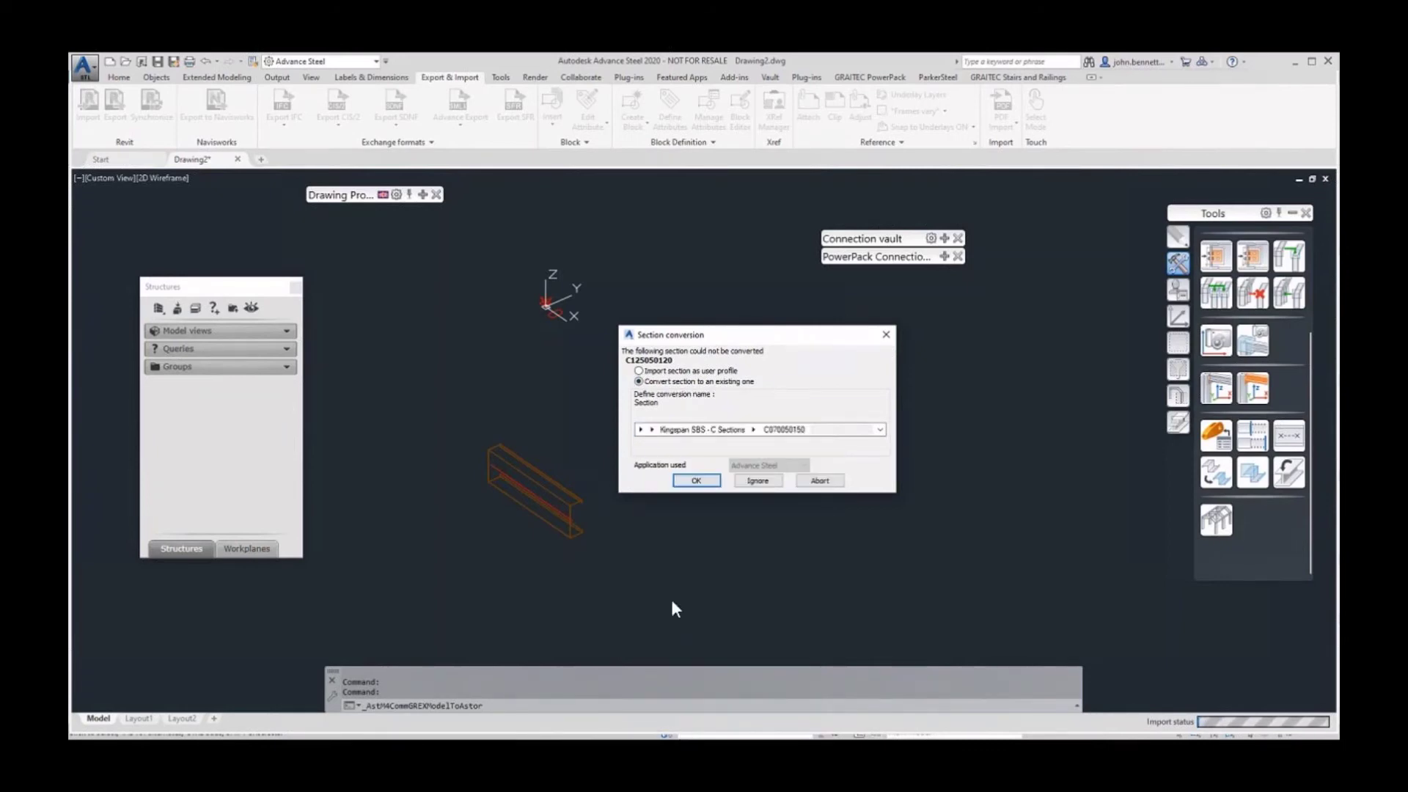
pyautogui.click(651, 431)
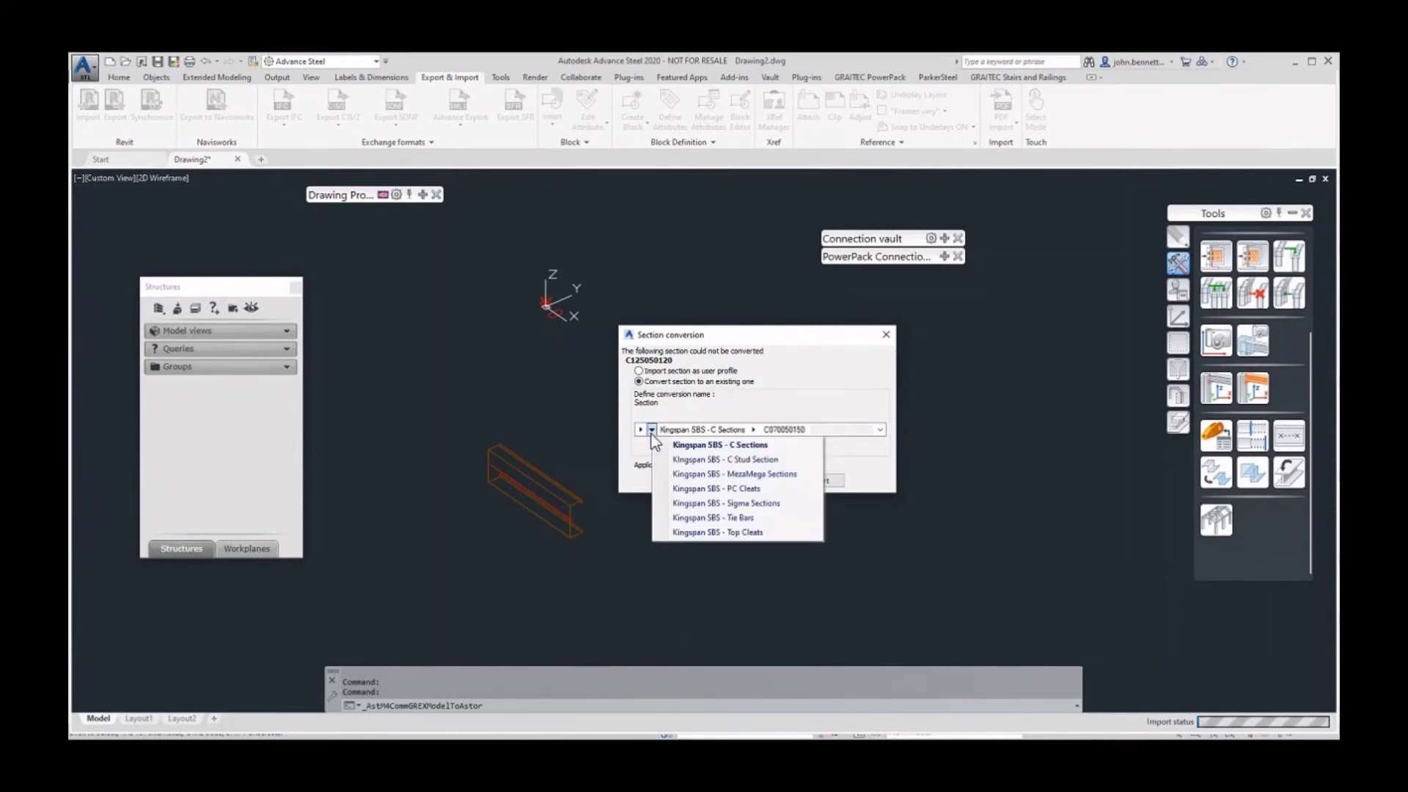
pyautogui.click(685, 460)
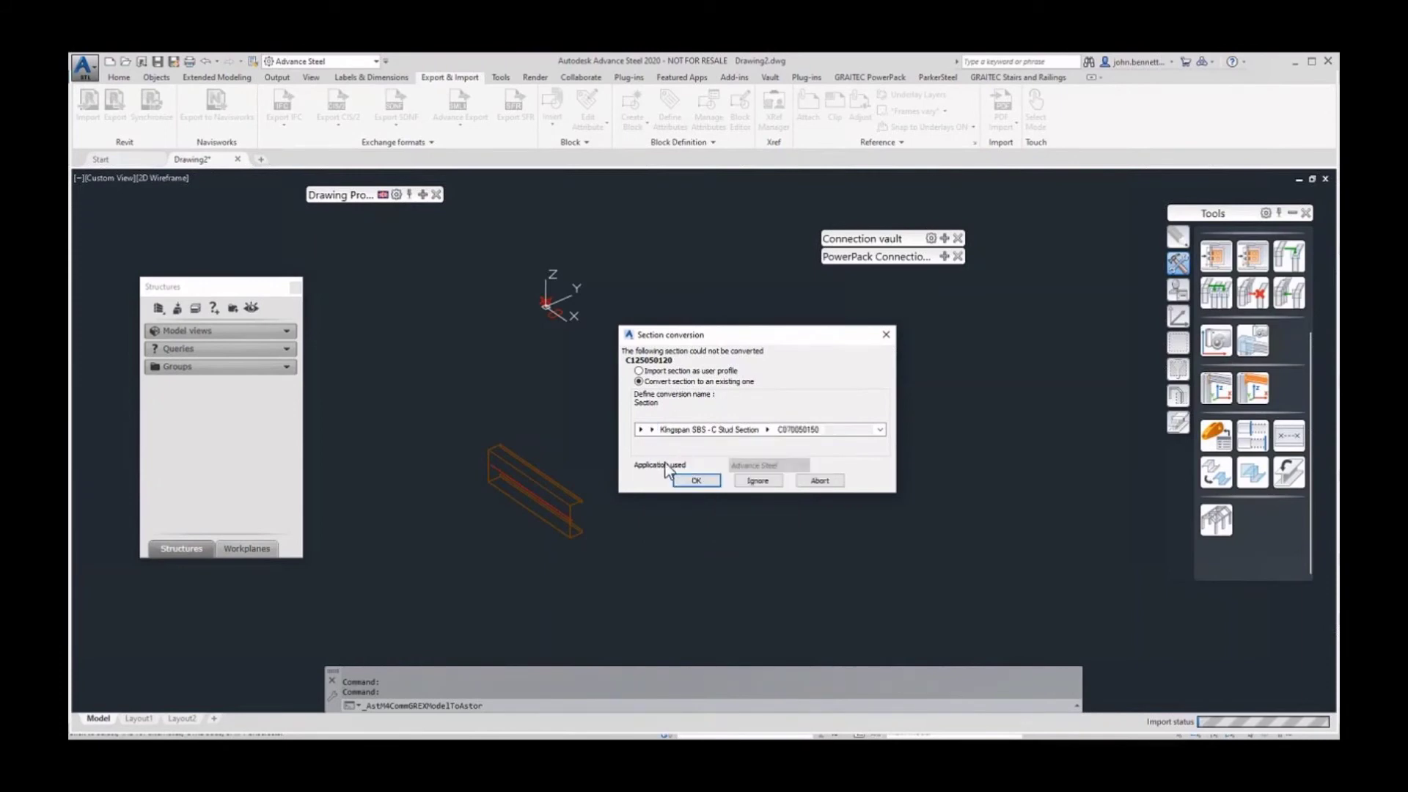
pyautogui.click(768, 431)
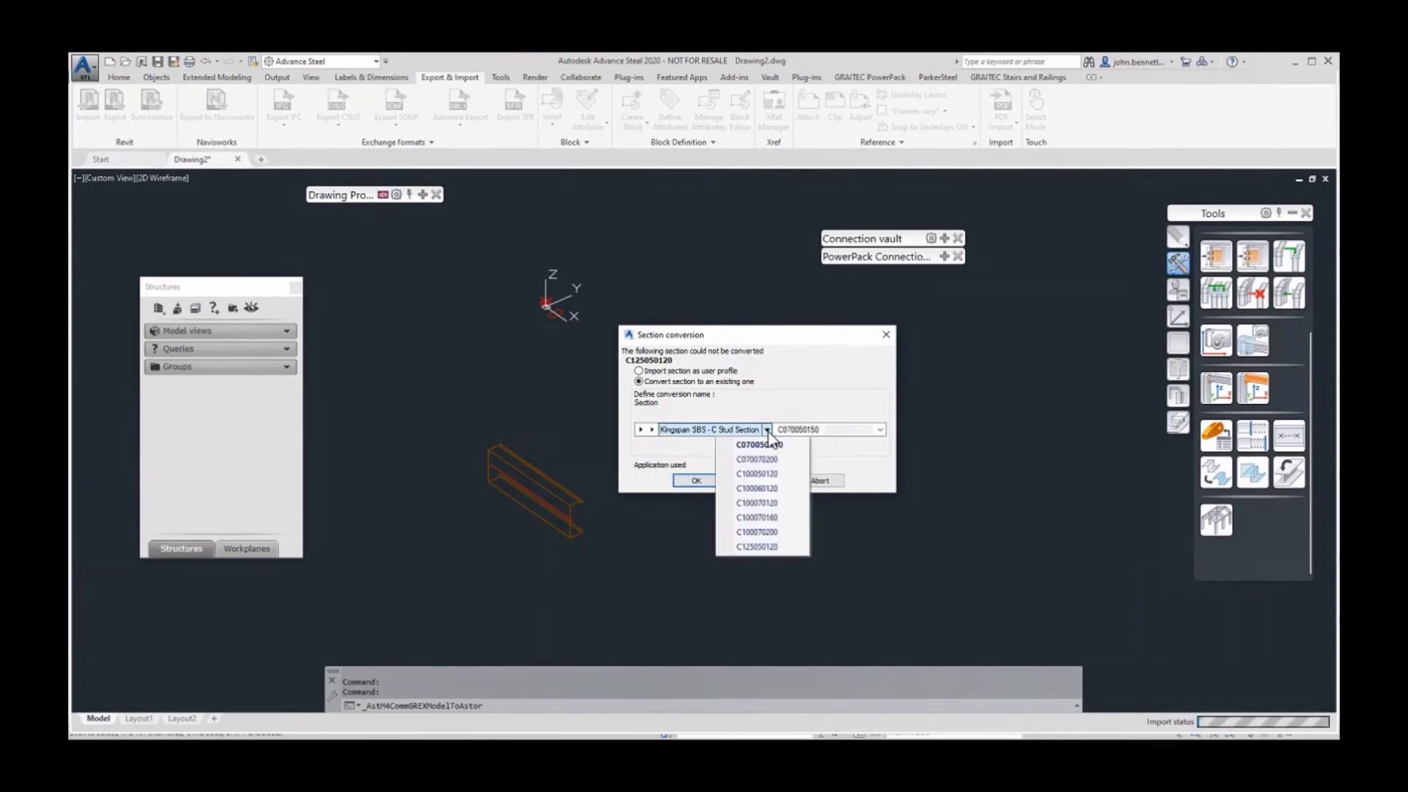
pyautogui.click(761, 551)
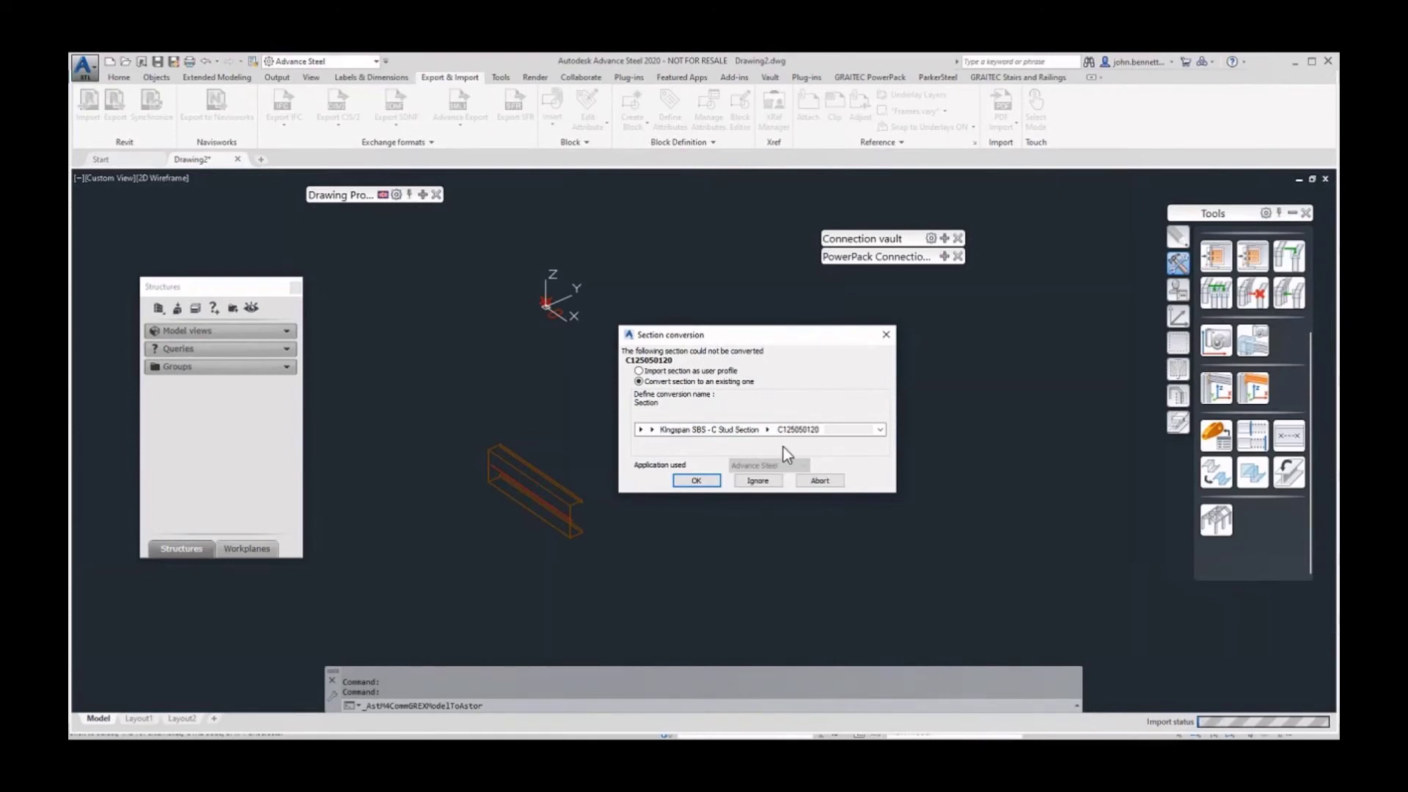
pyautogui.click(695, 481)
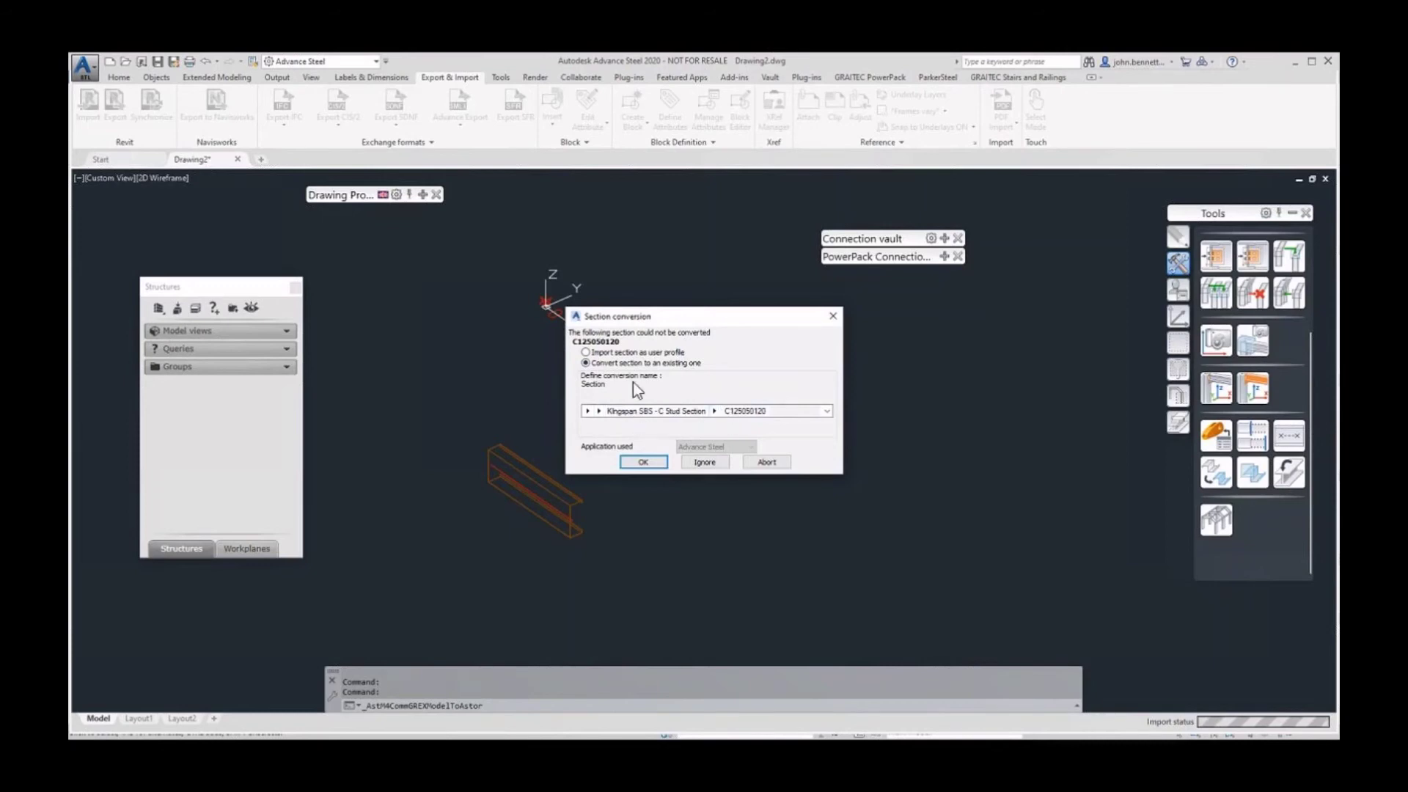
# Convert the next unrecognised C125050120 member to the existing Kingspan SBS - C Stud Section, size C125050120, and accept the mapping.
pyautogui.click(599, 412)
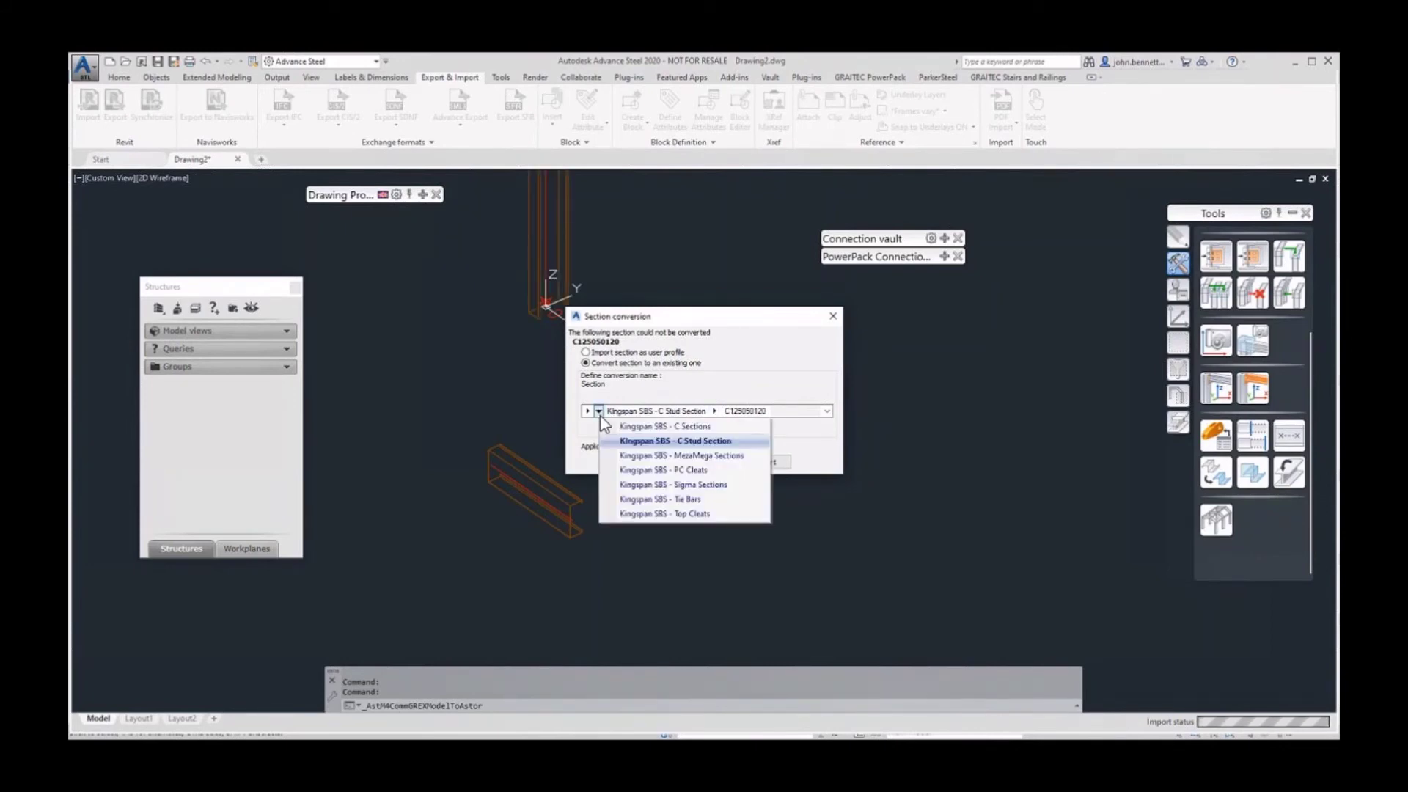
pyautogui.click(649, 412)
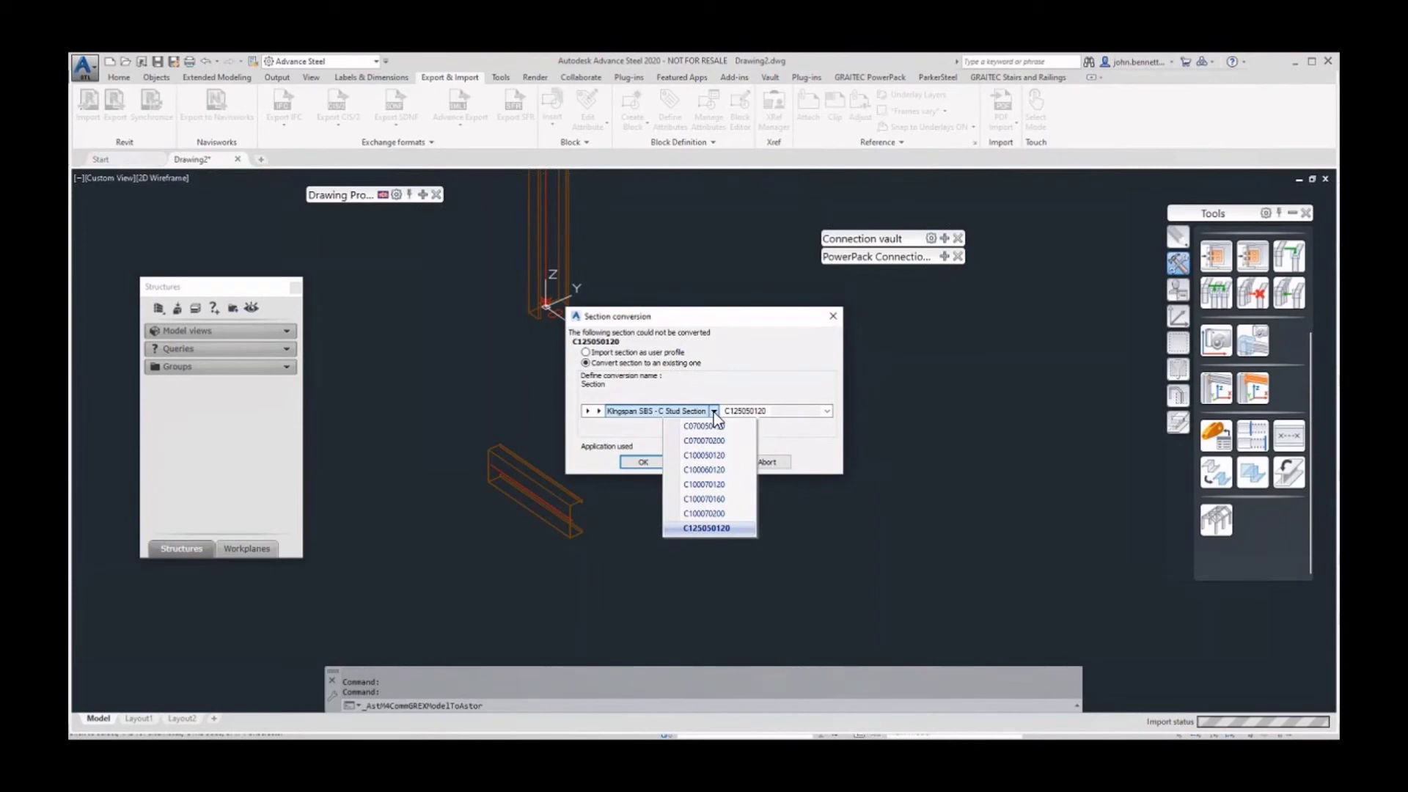
pyautogui.click(706, 528)
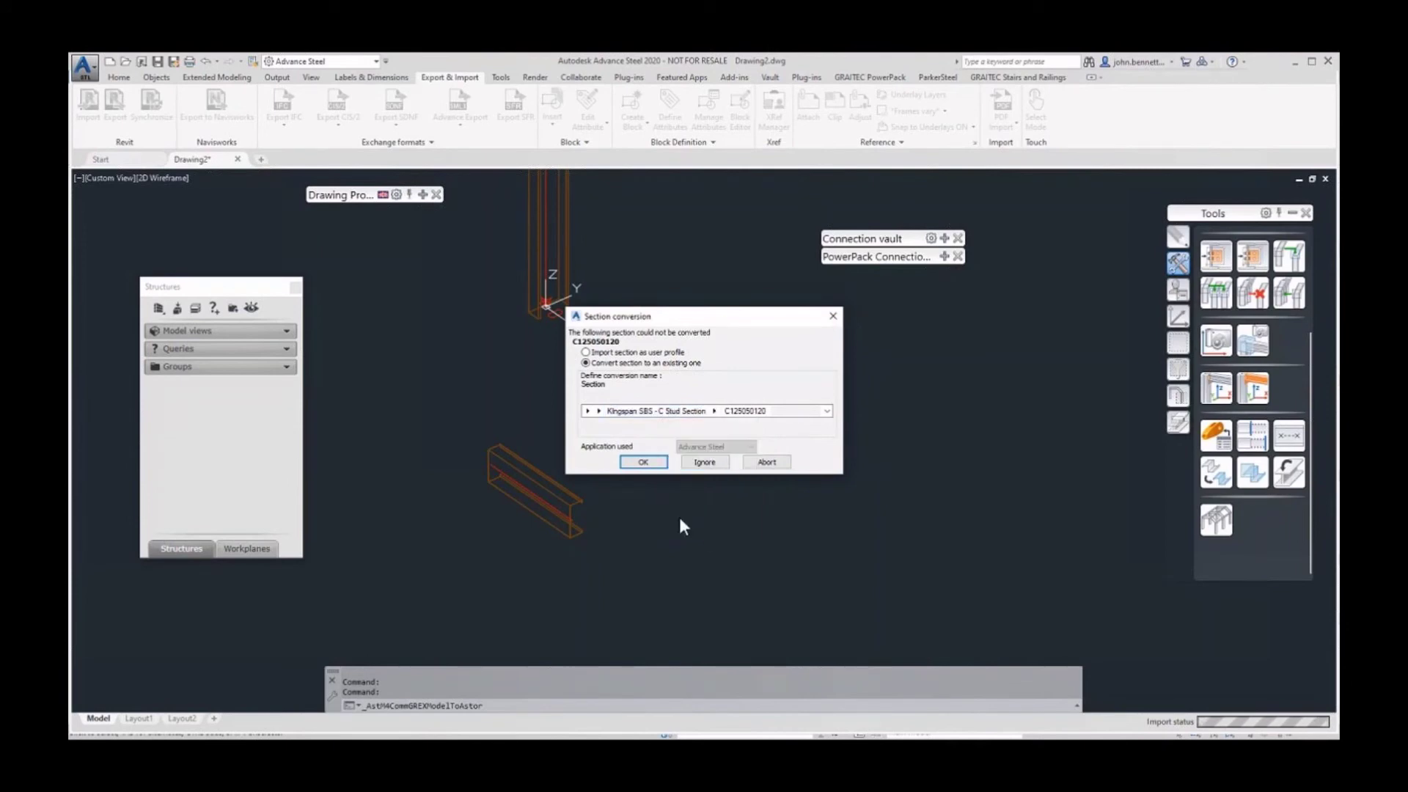
pyautogui.click(643, 463)
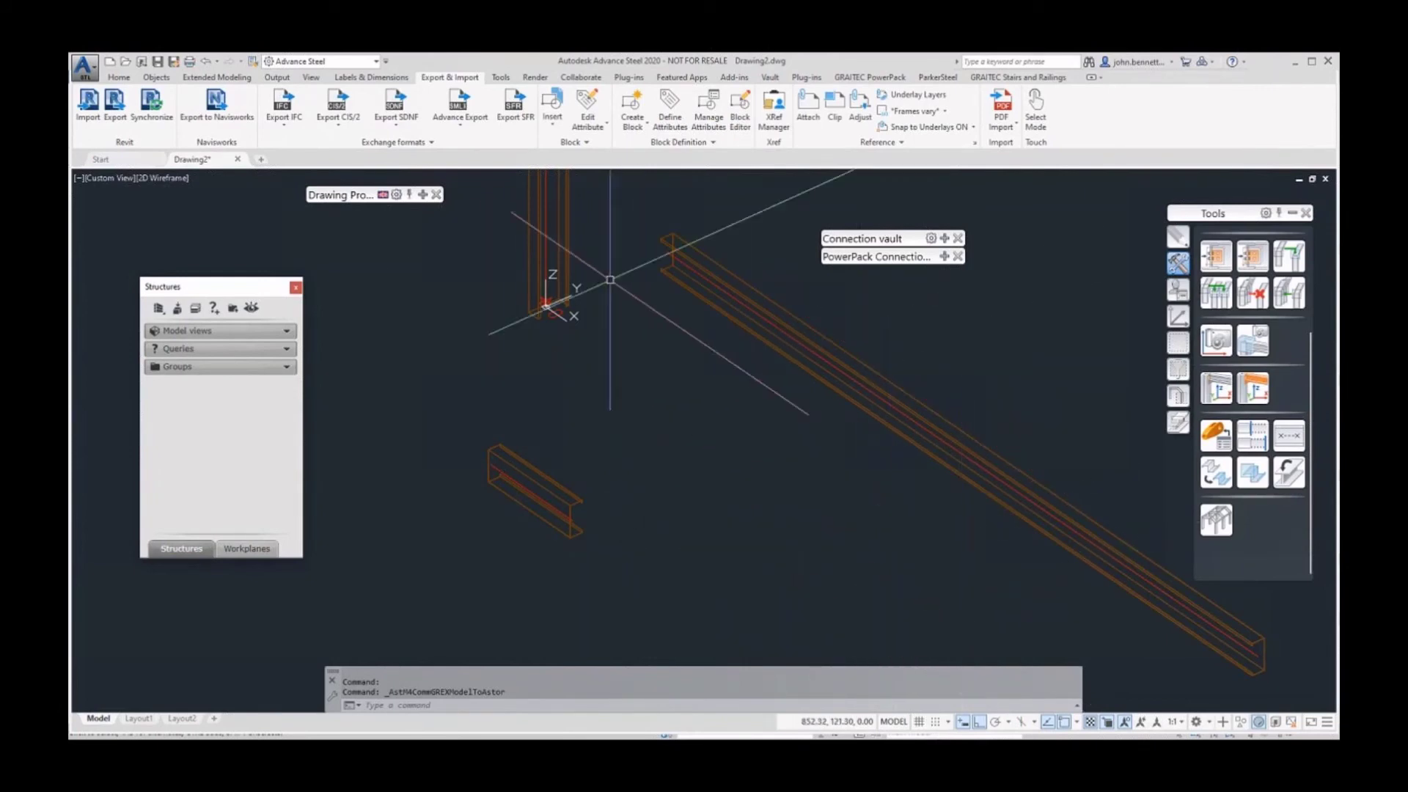
# Open the GTCMapping.mdf database in the Management Tools table editor and display its GTC_Profile_Conversion table.
pyautogui.click(119, 77)
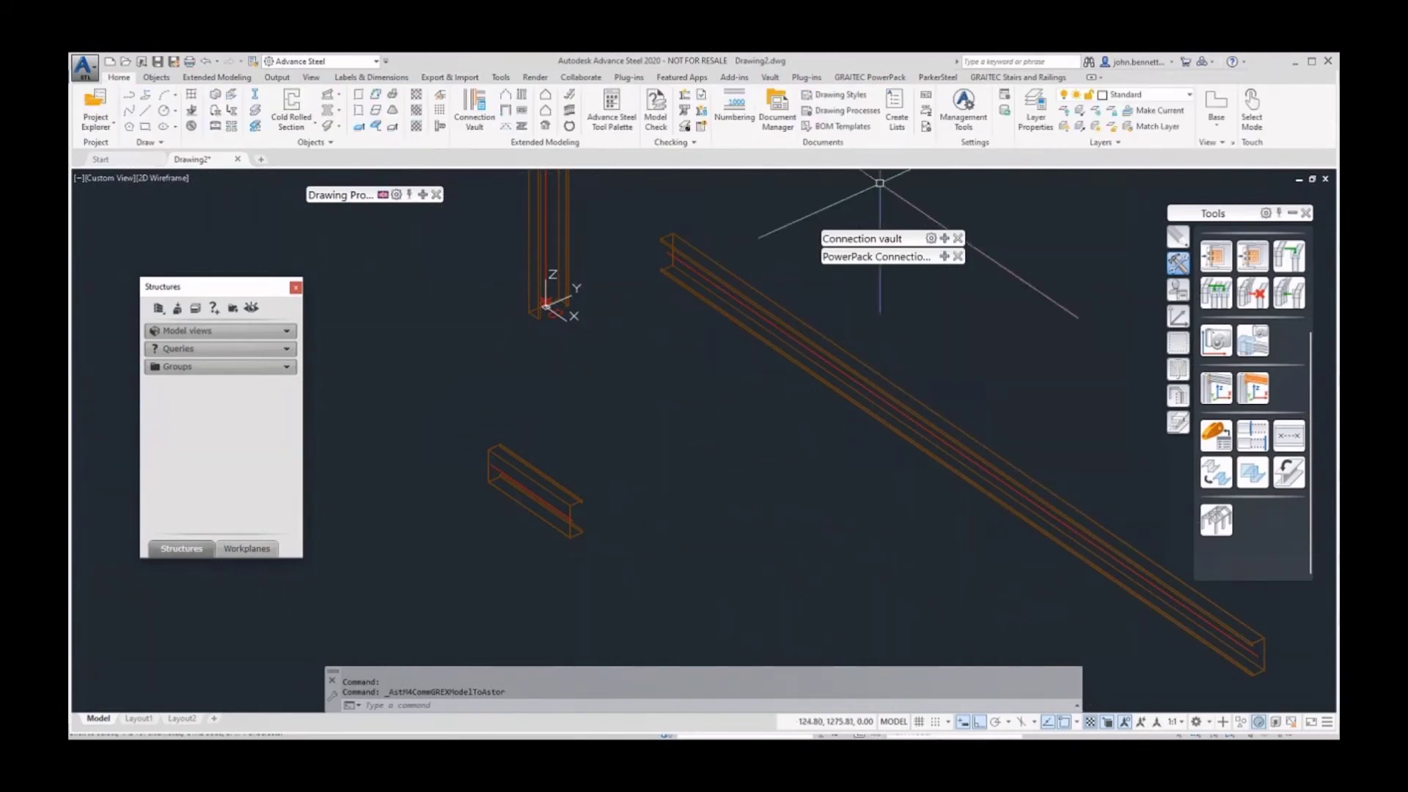
pyautogui.click(951, 119)
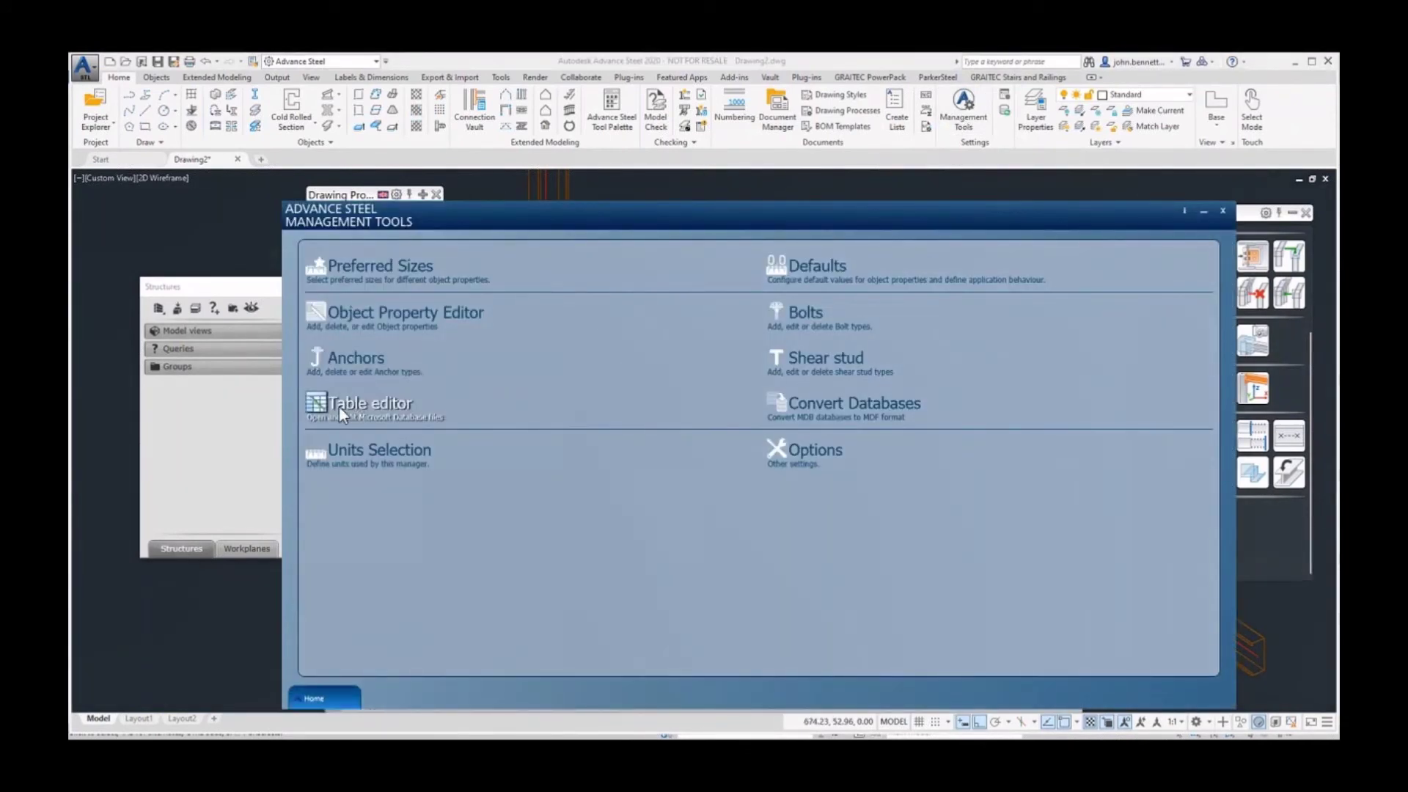
pyautogui.click(342, 405)
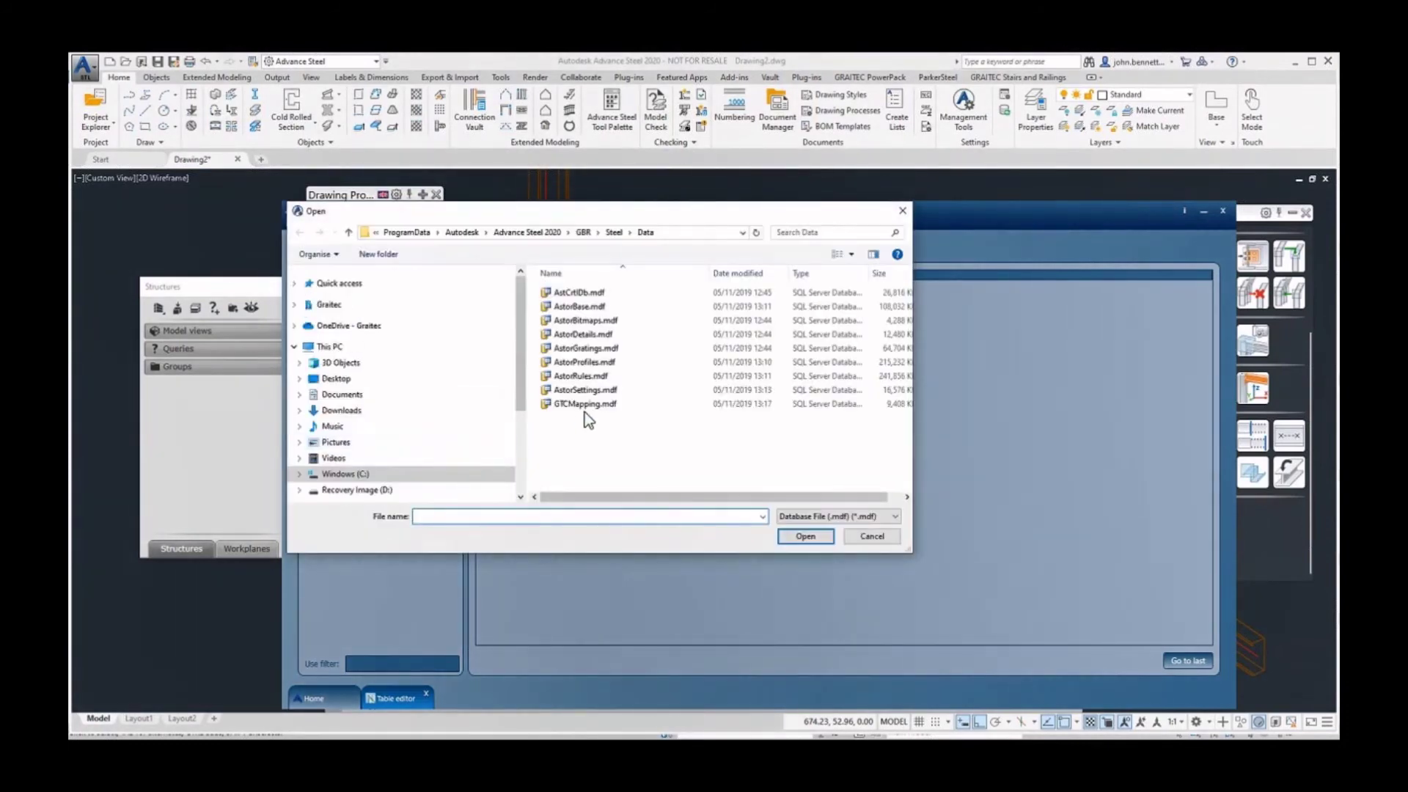
pyautogui.click(584, 404)
pyautogui.click(806, 536)
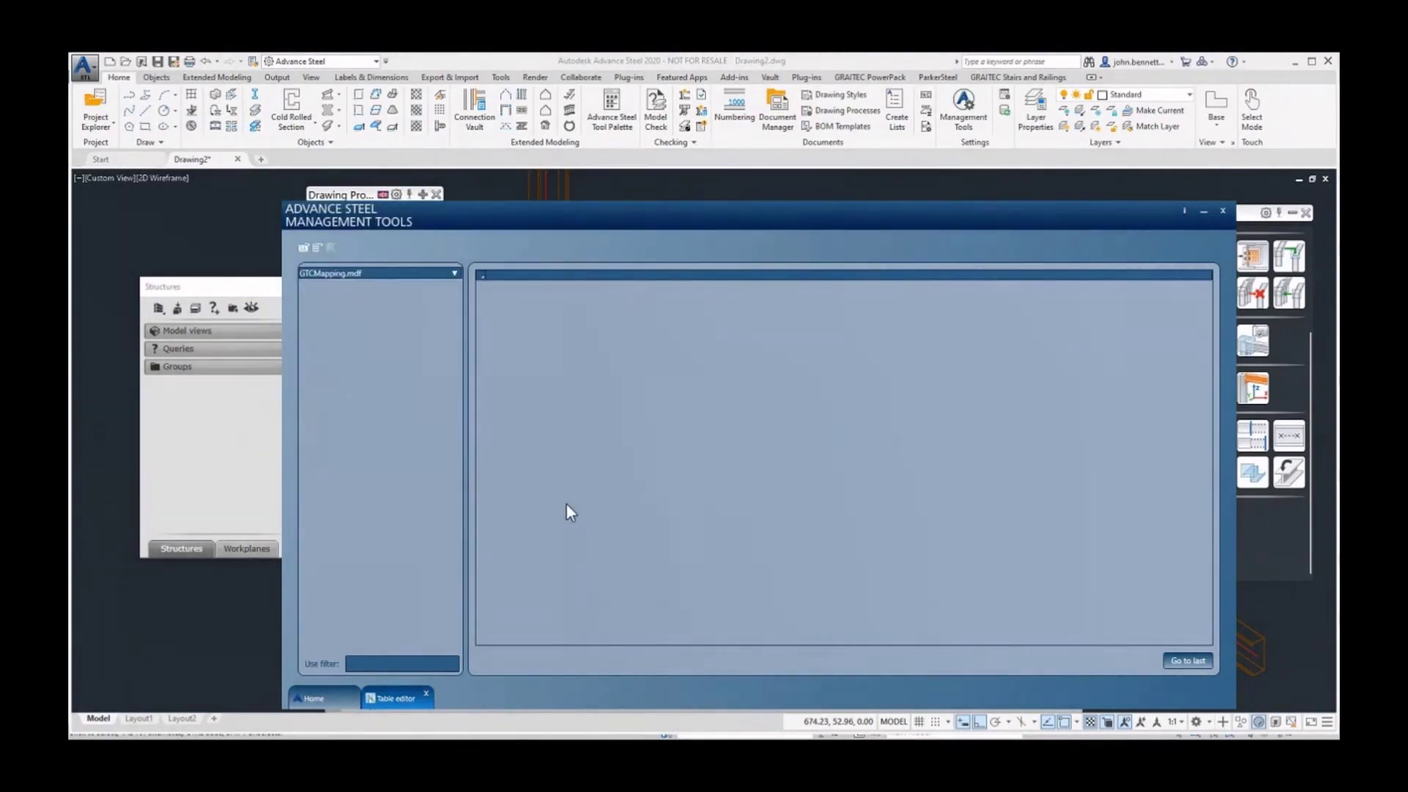
pyautogui.click(455, 273)
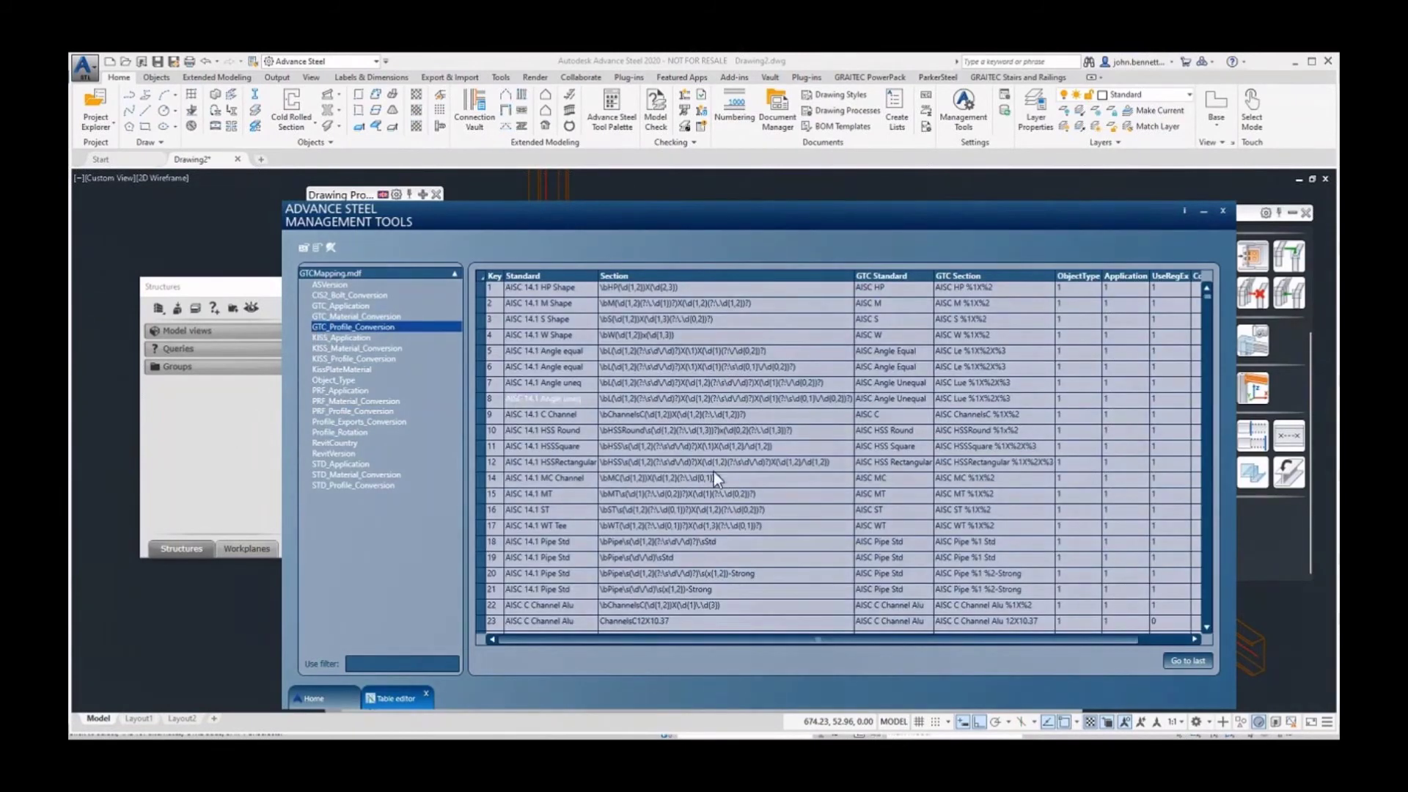
# Find the KSB C125050120 rows in the profile conversion table and check the stud column and KingFrame stud mappings.
pyautogui.scroll(-15, 565, 443)
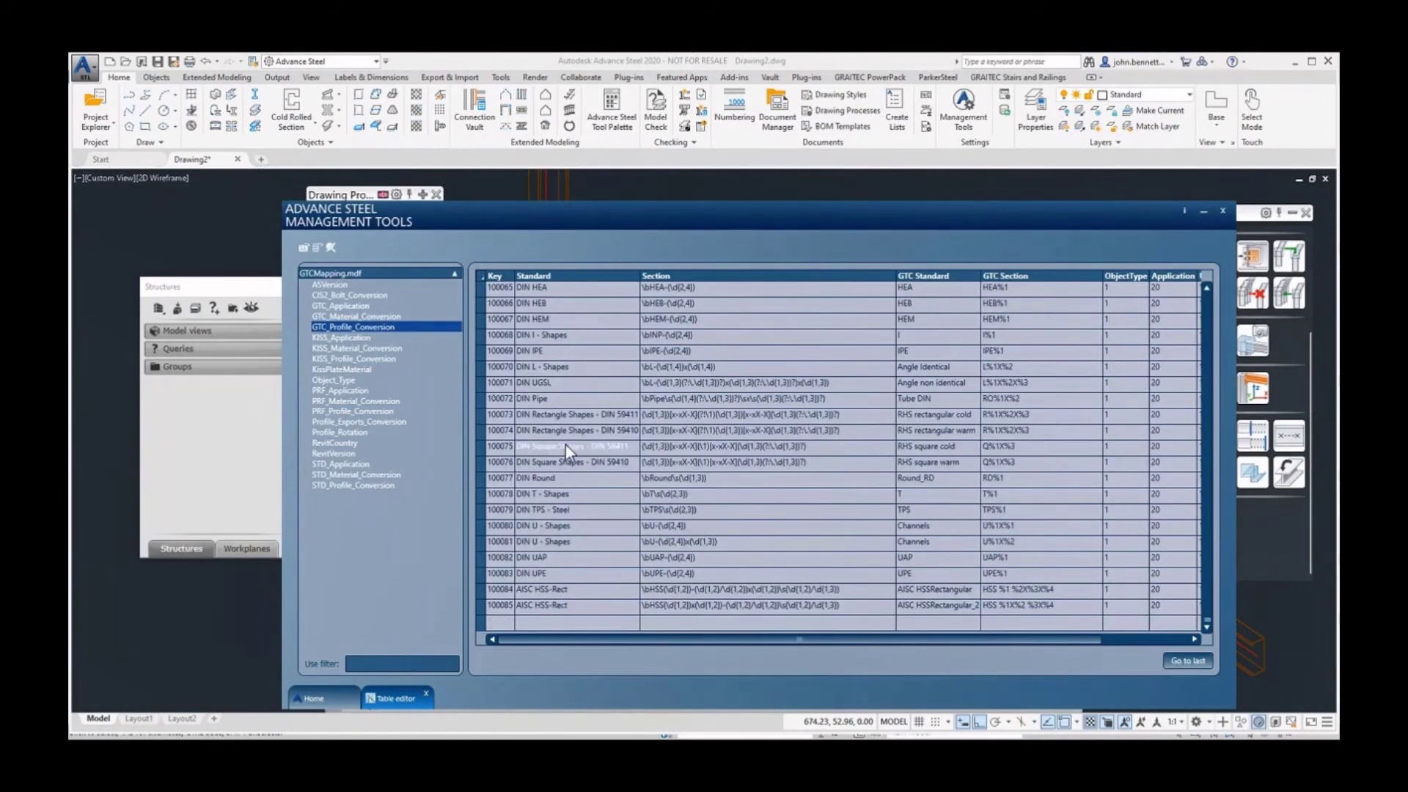
pyautogui.scroll(12, 576, 432)
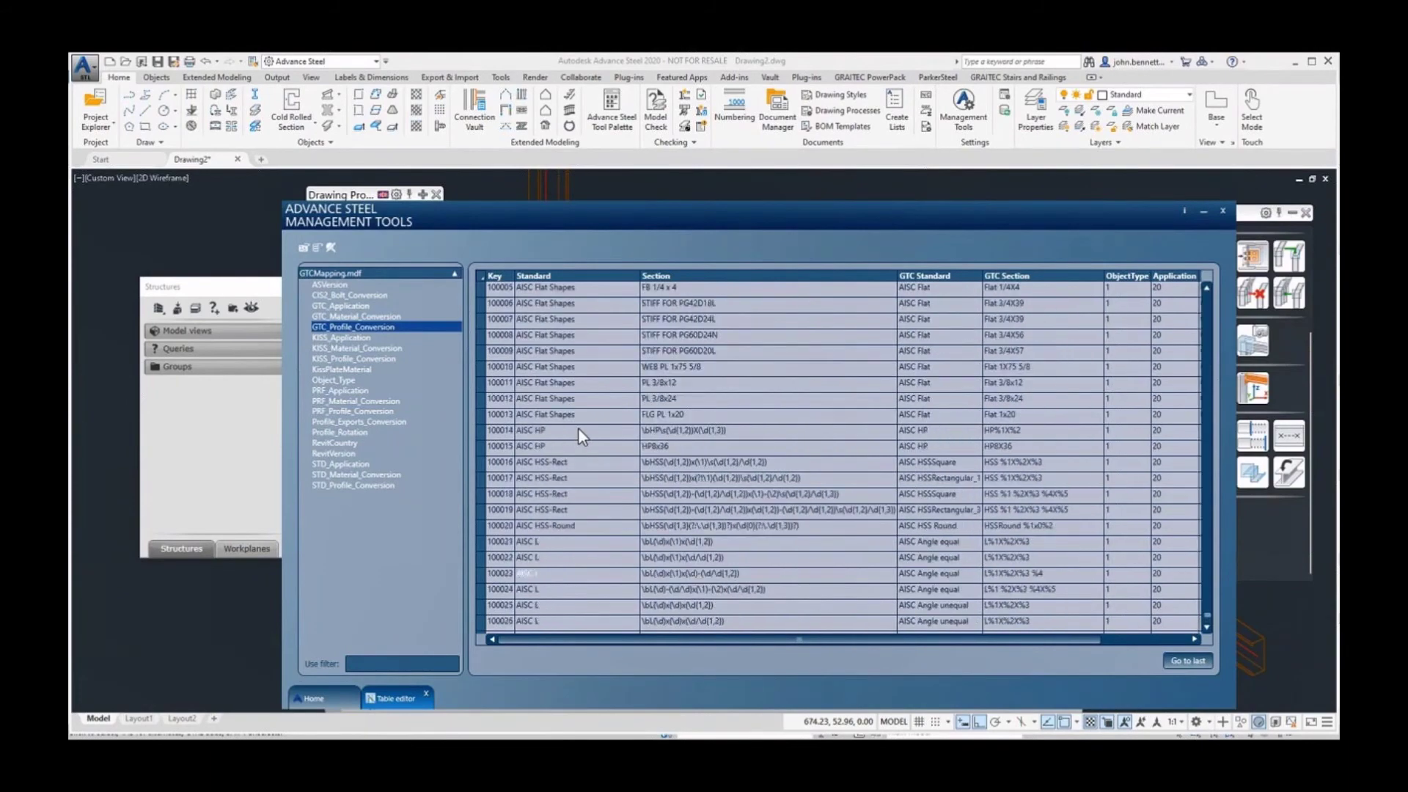
pyautogui.scroll(-2, 573, 450)
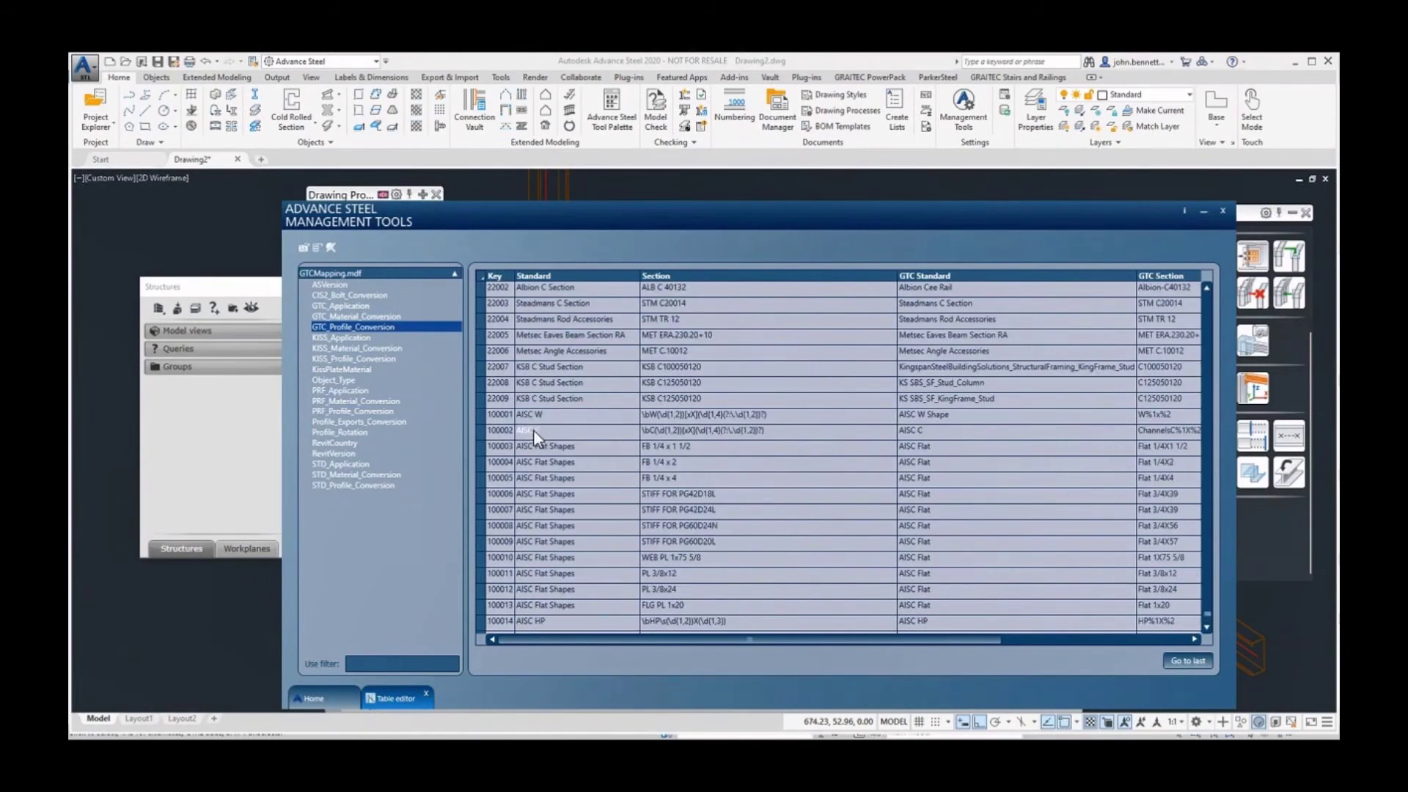
pyautogui.click(480, 383)
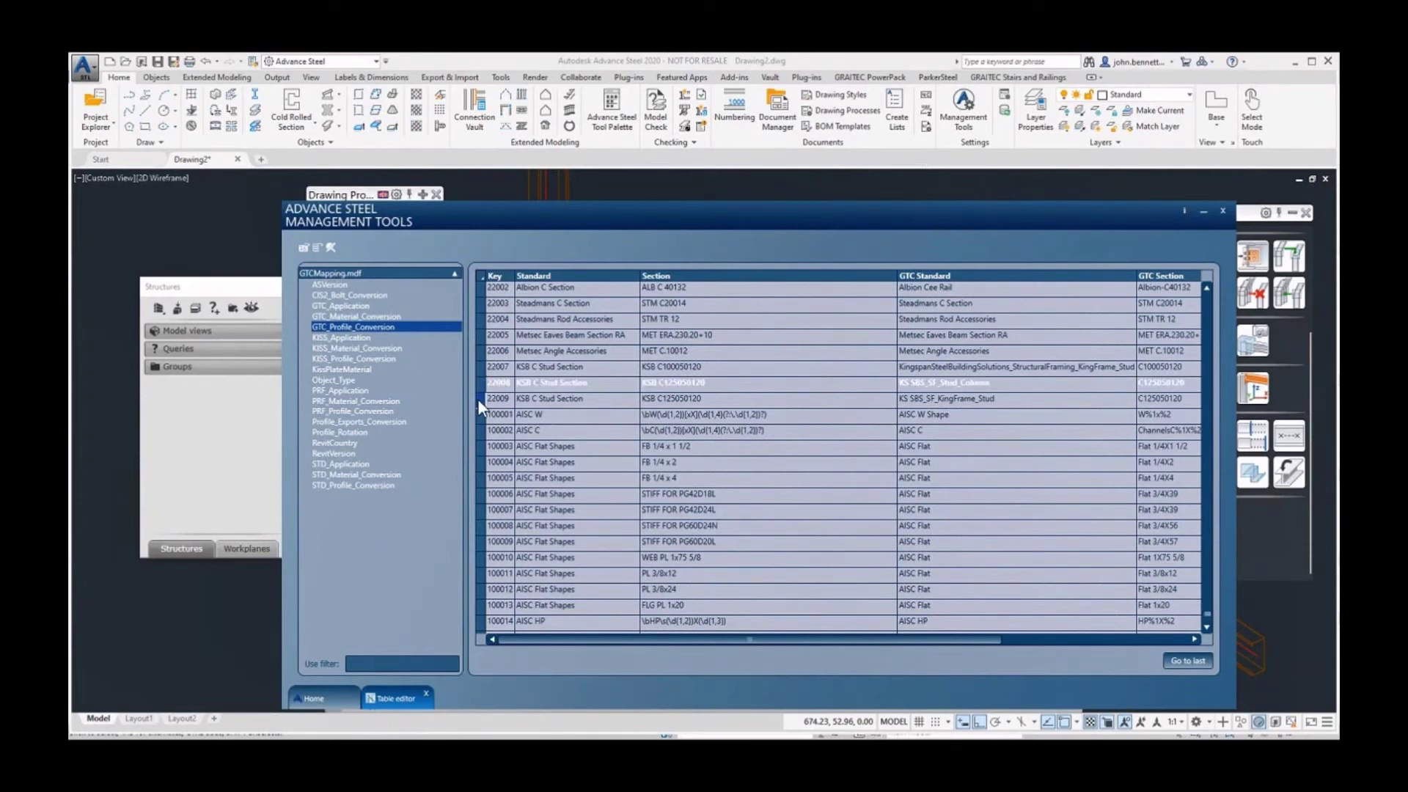
pyautogui.click(477, 400)
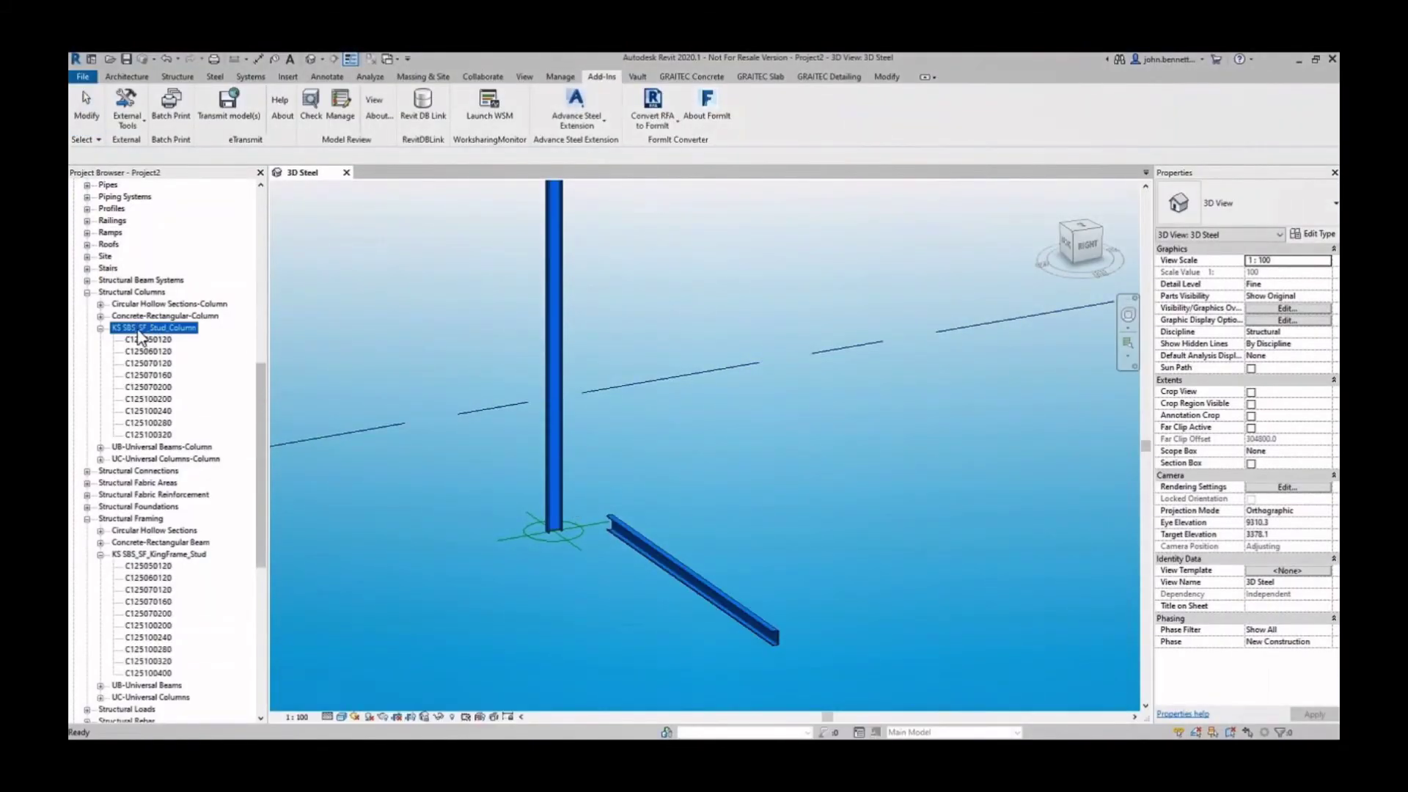
# Switch to Revit and compare the KS SBS_SF_Stud_Column and KS SBS_SF_KingFrame_Stud family names with the mapping table entries.
pyautogui.click(129, 293)
pyautogui.click(134, 327)
pyautogui.click(132, 519)
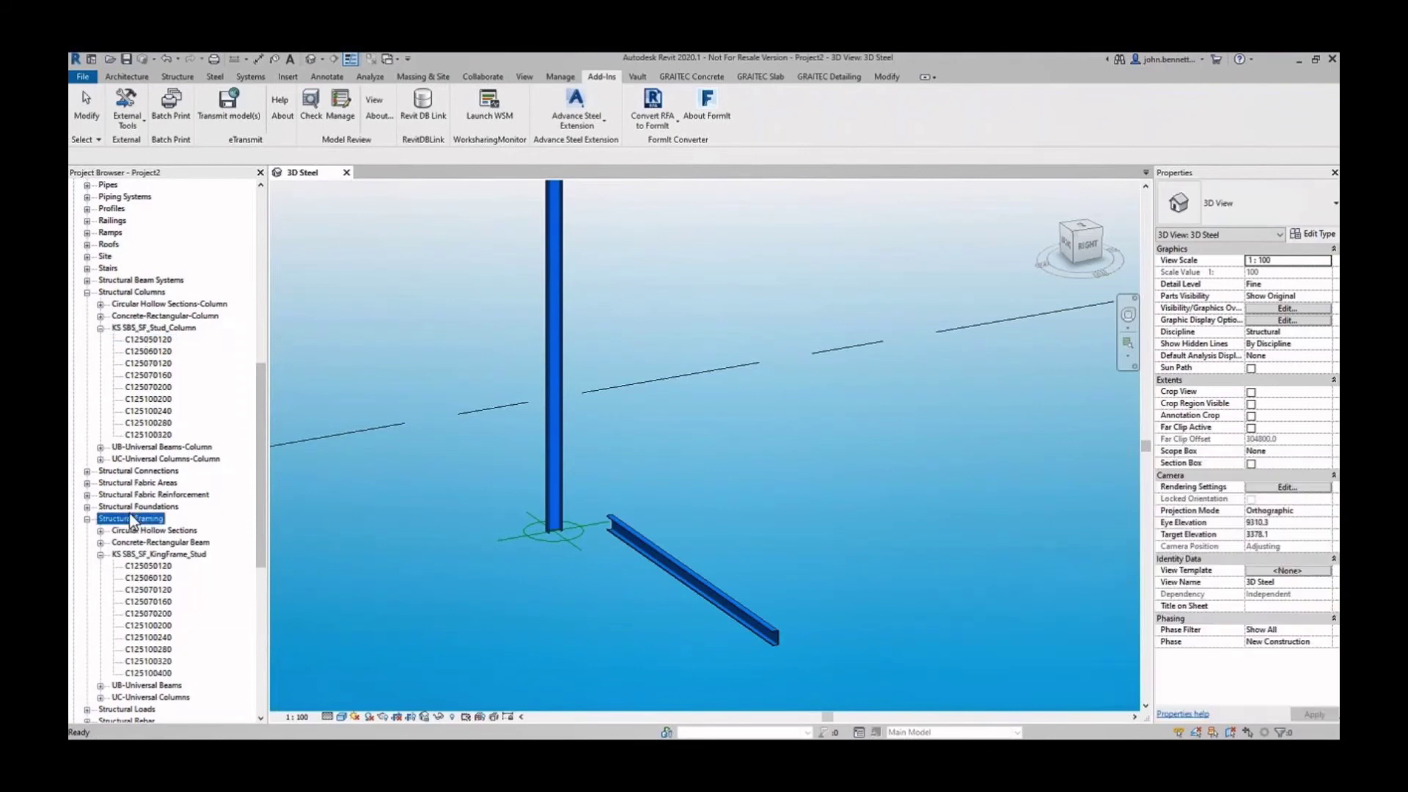
pyautogui.click(143, 555)
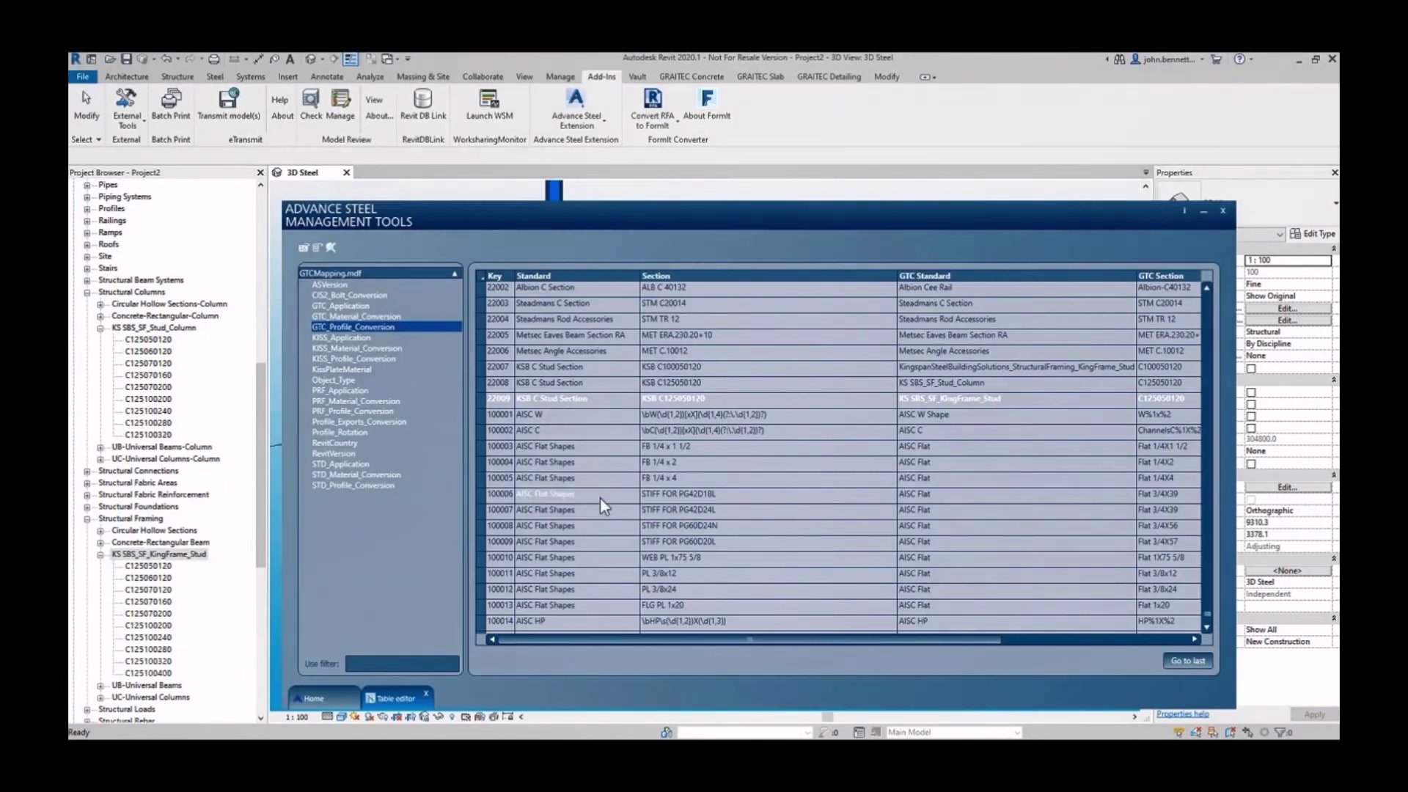
pyautogui.moveTo(473, 212); pyautogui.dragTo(483, 223)
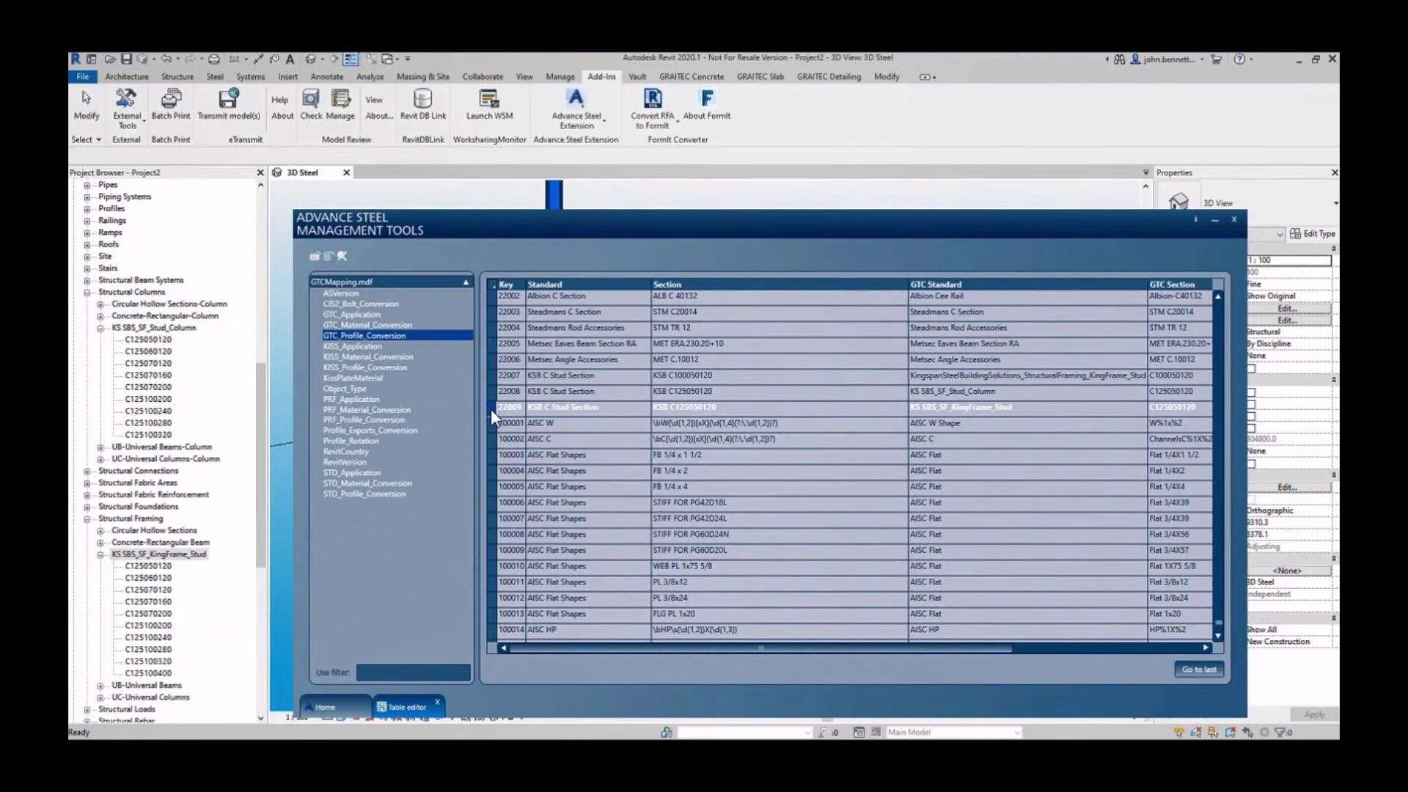
# Display the Profile_Exports_Conversion table and check its last rows for the KS SBS stud column and KingFrame stud mappings.
pyautogui.click(381, 431)
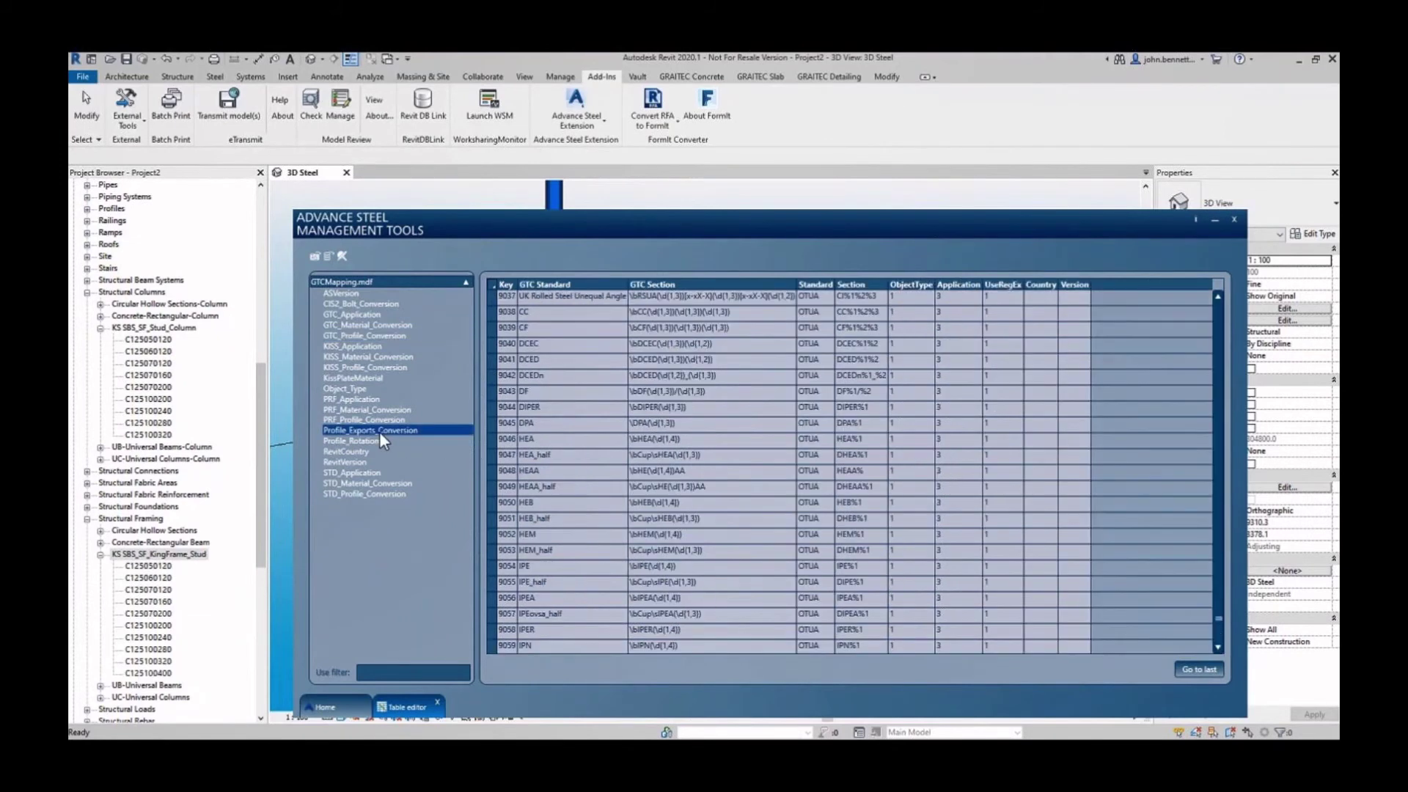
pyautogui.click(1185, 670)
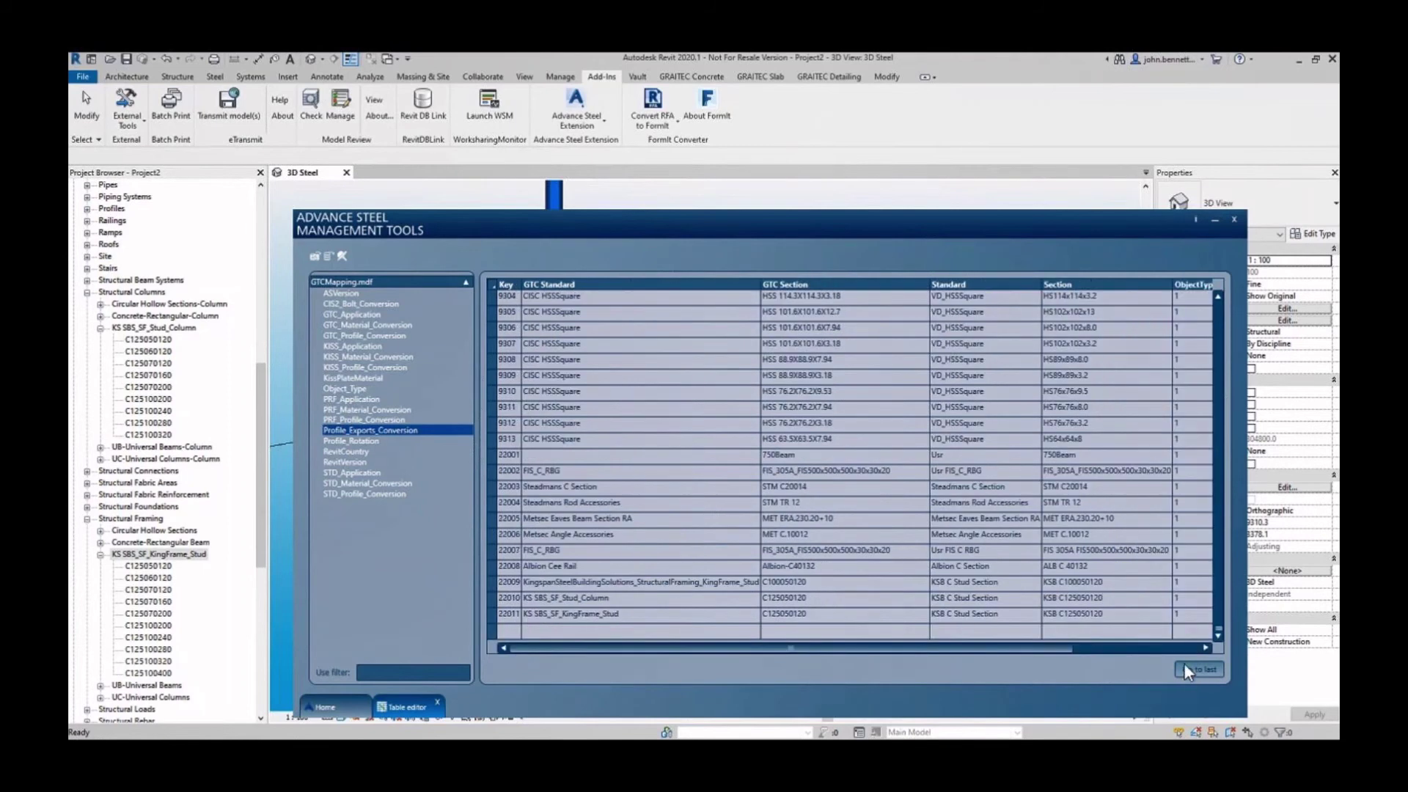
pyautogui.click(492, 616)
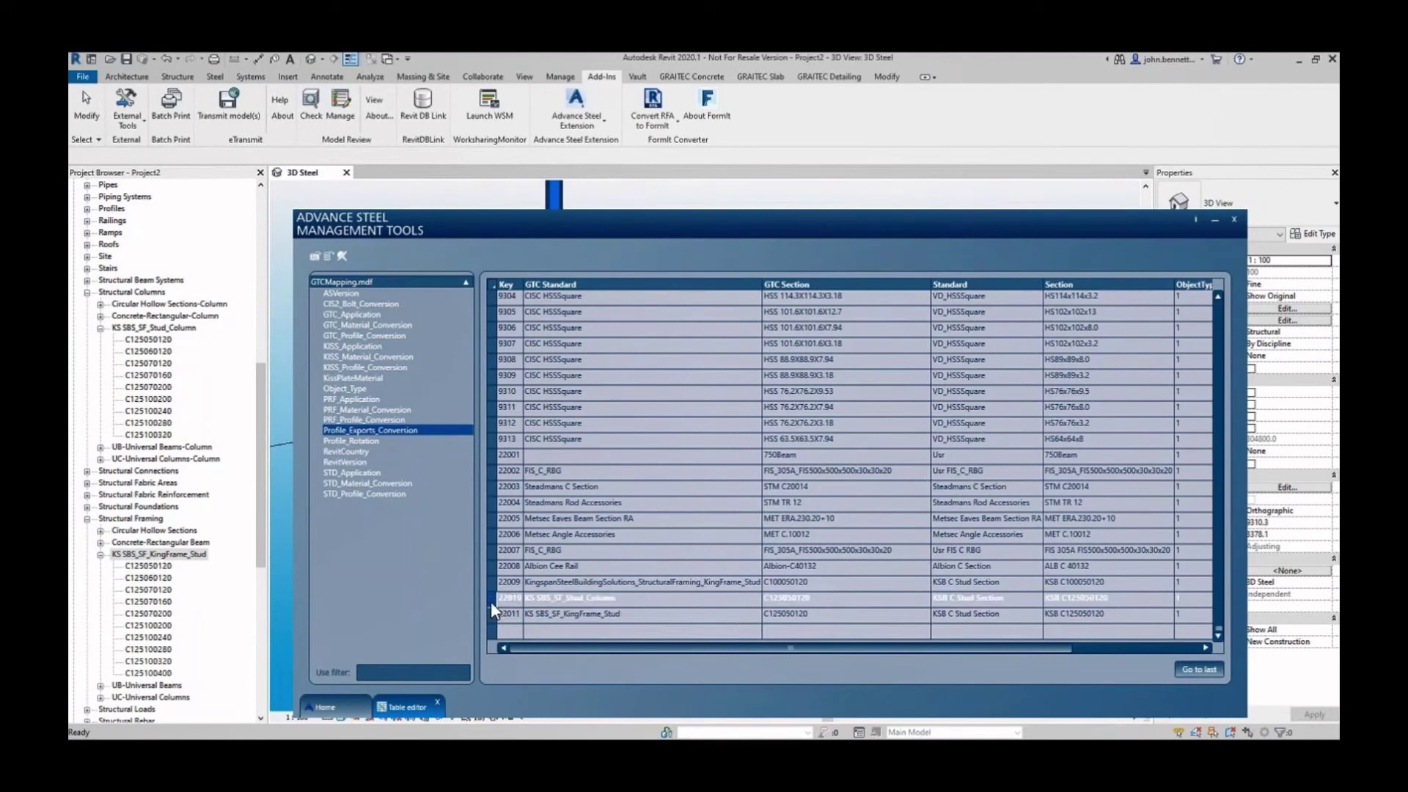
pyautogui.click(493, 600)
pyautogui.press('Escape')
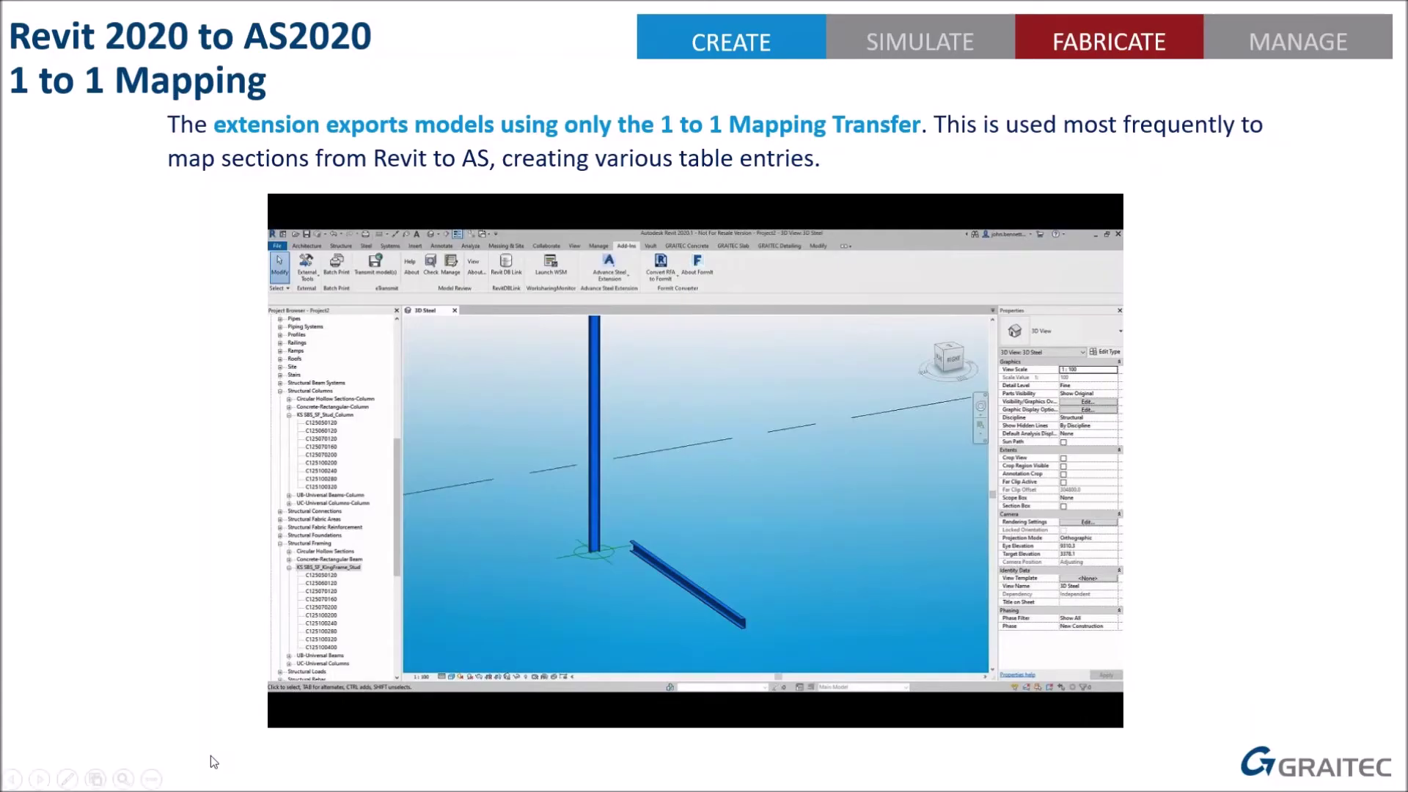
pyautogui.click(39, 779)
pyautogui.click(39, 780)
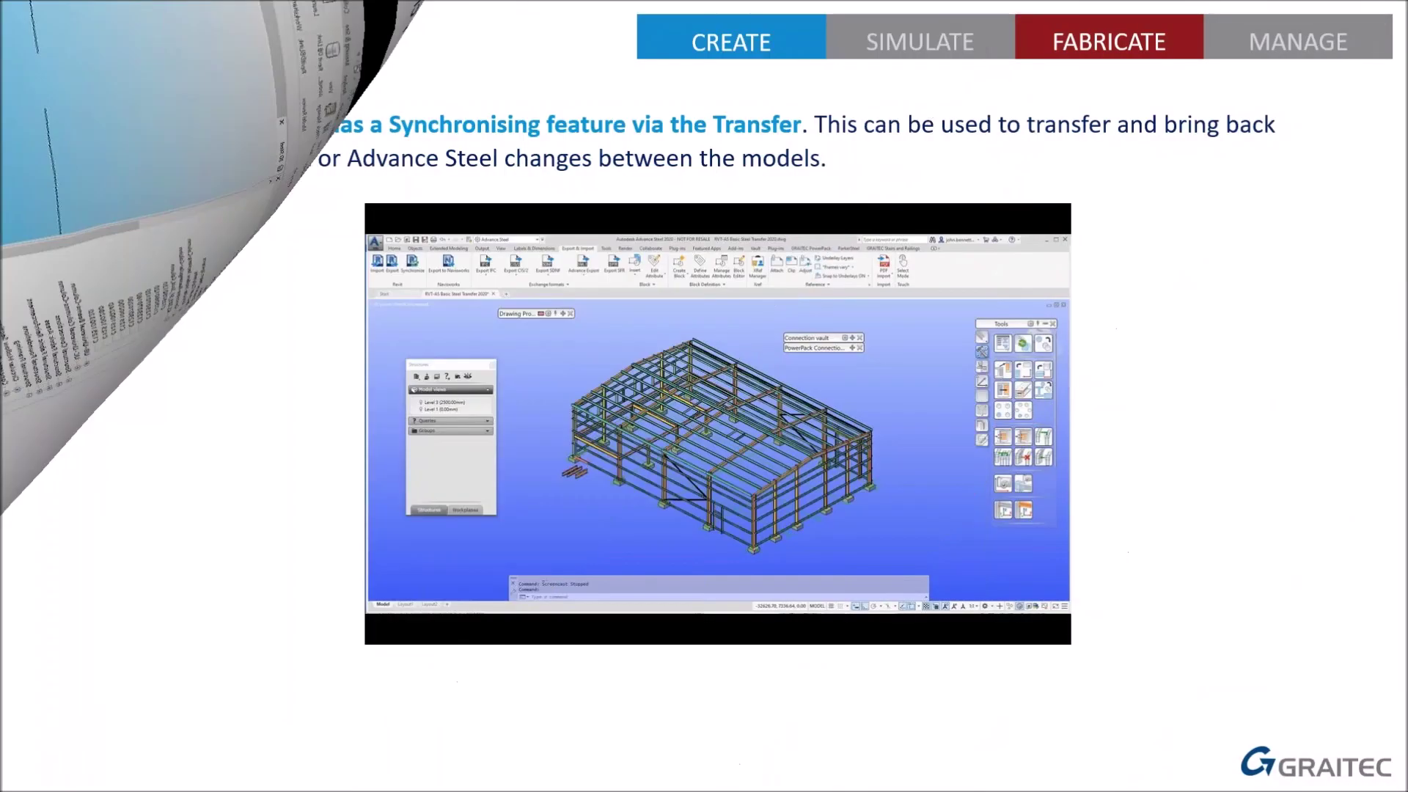
pyautogui.moveTo(488, 500)
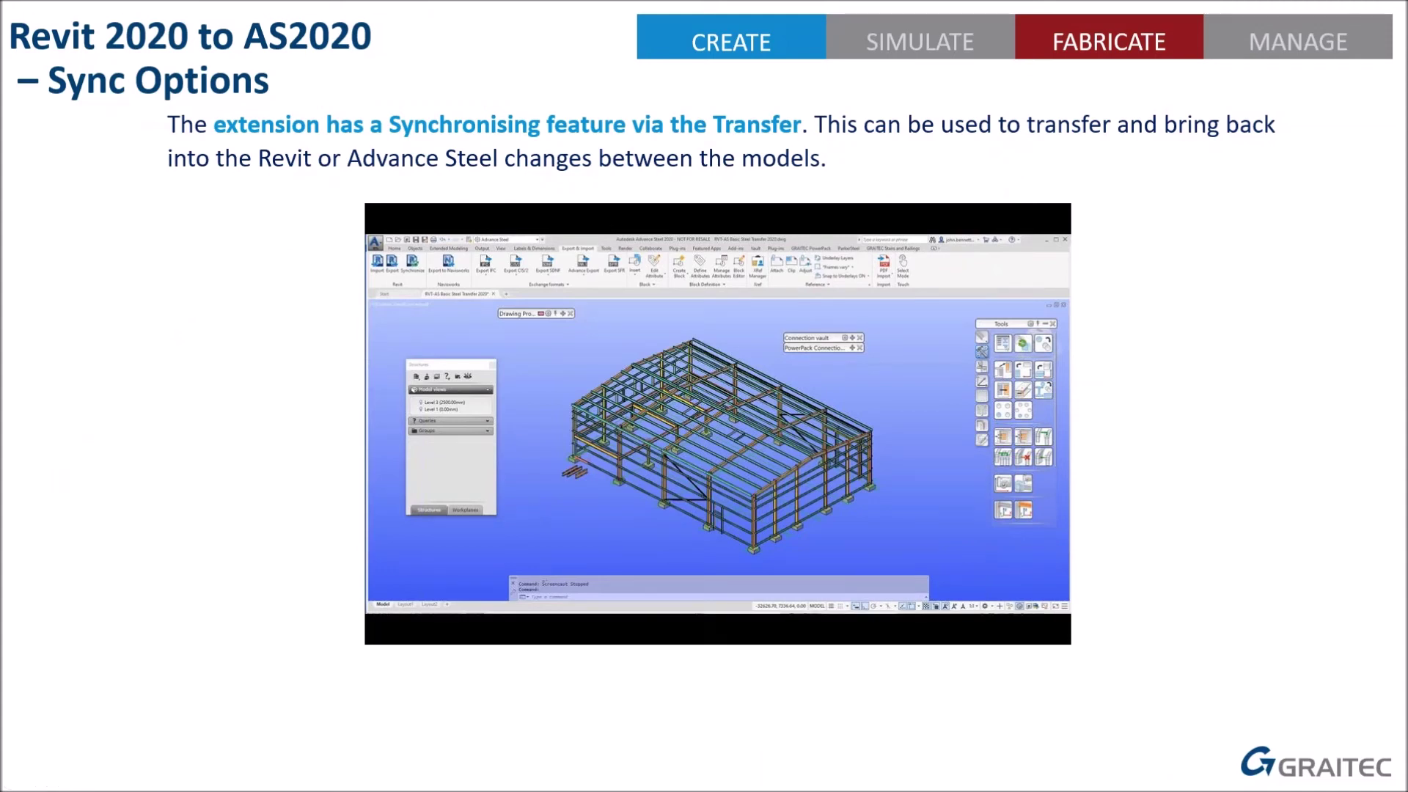
pyautogui.press('space')
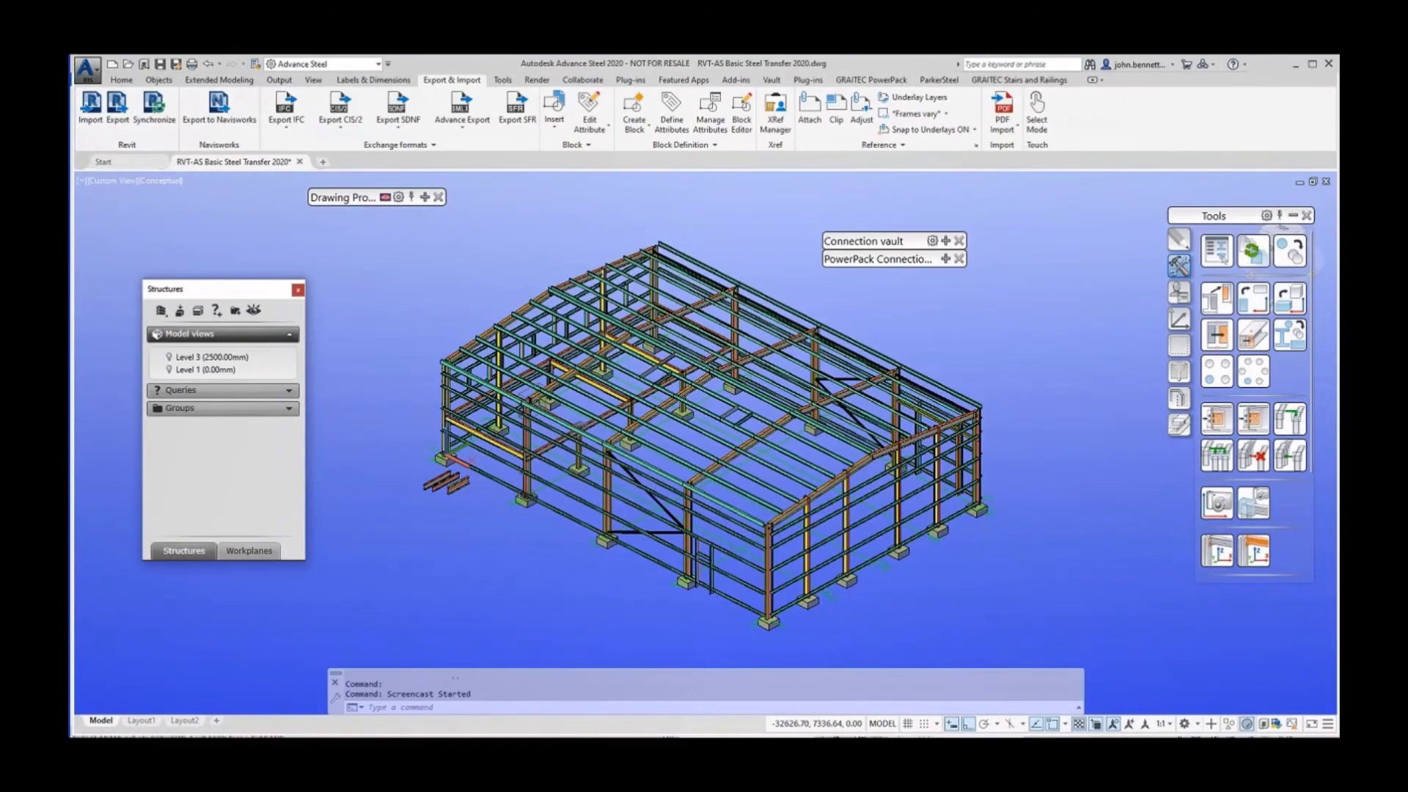
# Examine the bolted beam-to-column connections of the RVT-AS Basic Steel Transfer 2020 model up close before viewing the whole frame.
pyautogui.moveTo(415, 528)
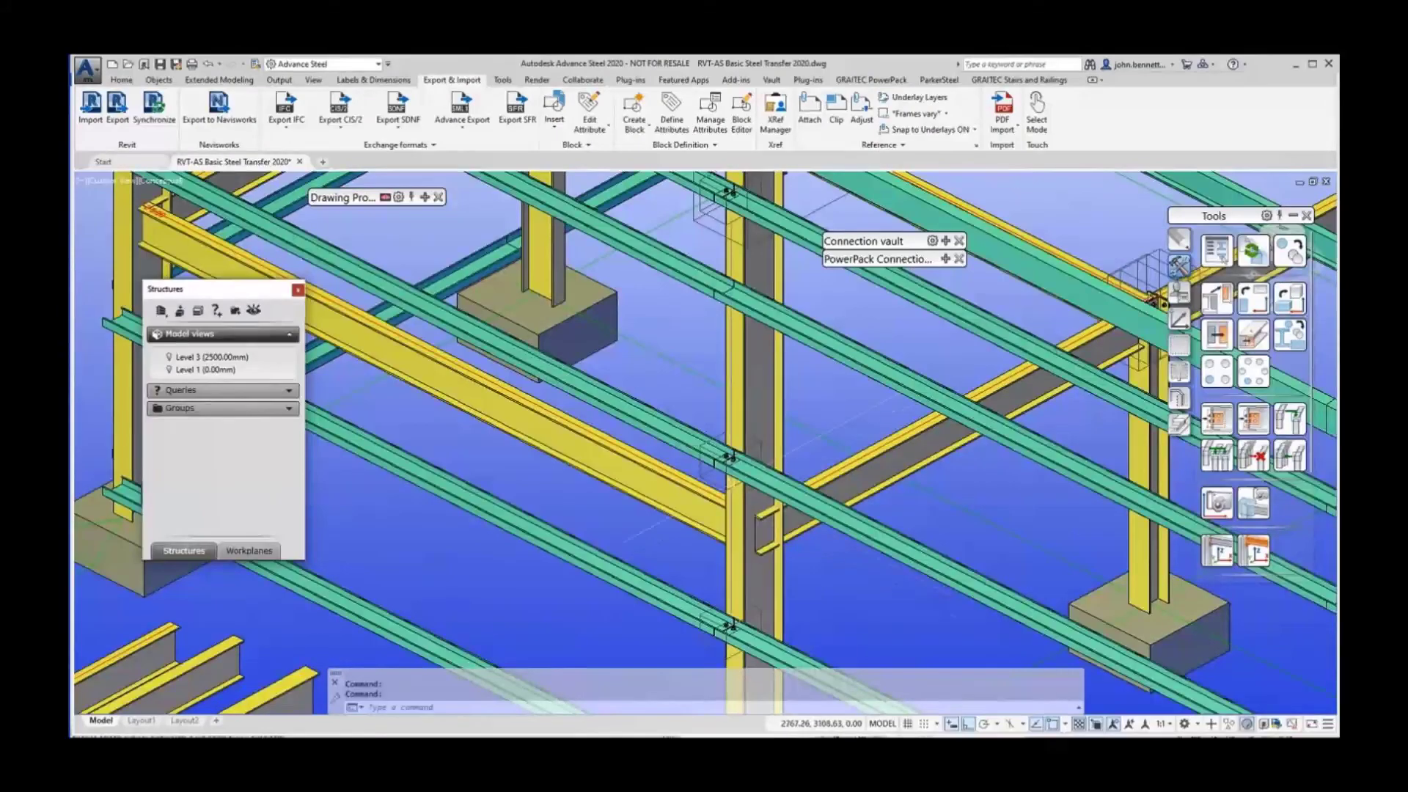
pyautogui.scroll(3, 808, 377)
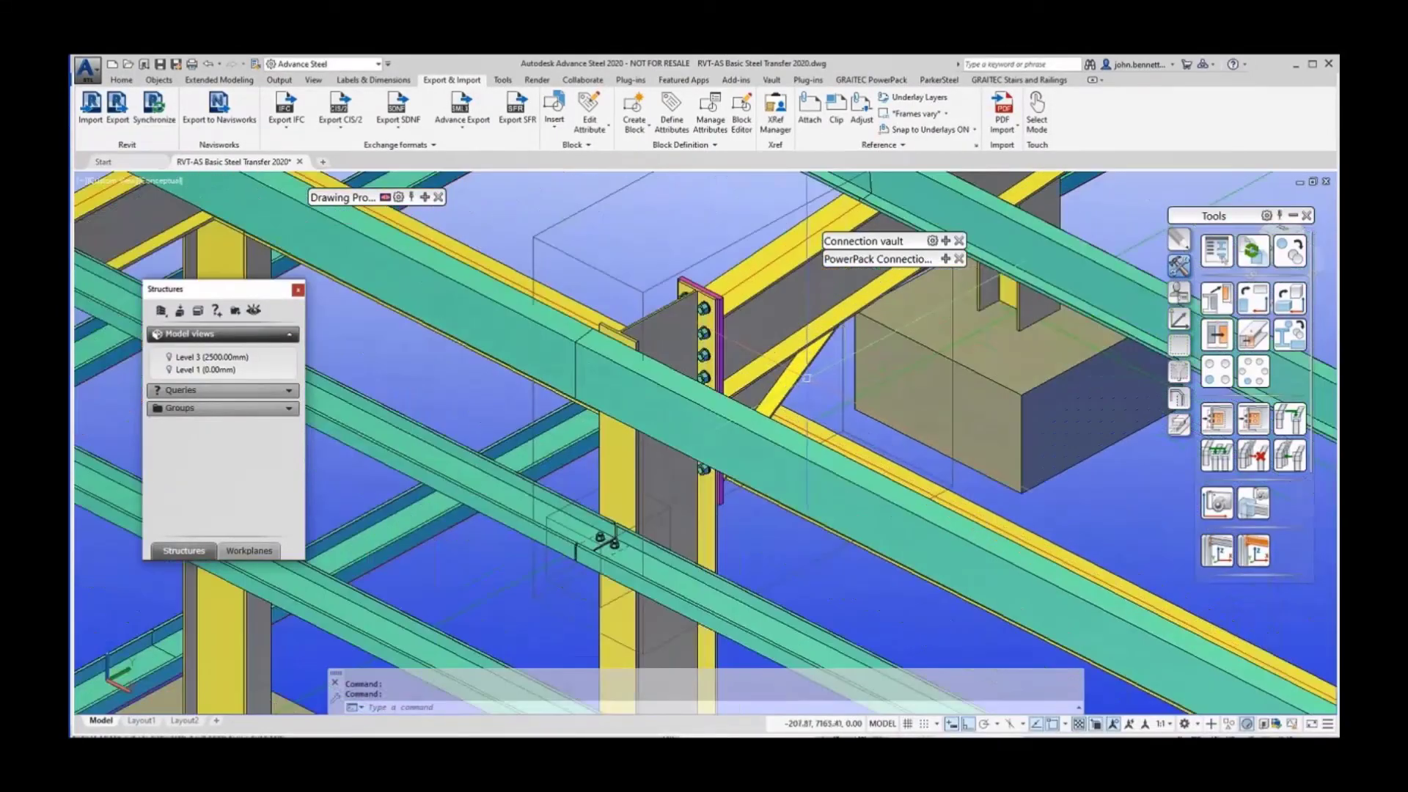
pyautogui.scroll(-5, 809, 377)
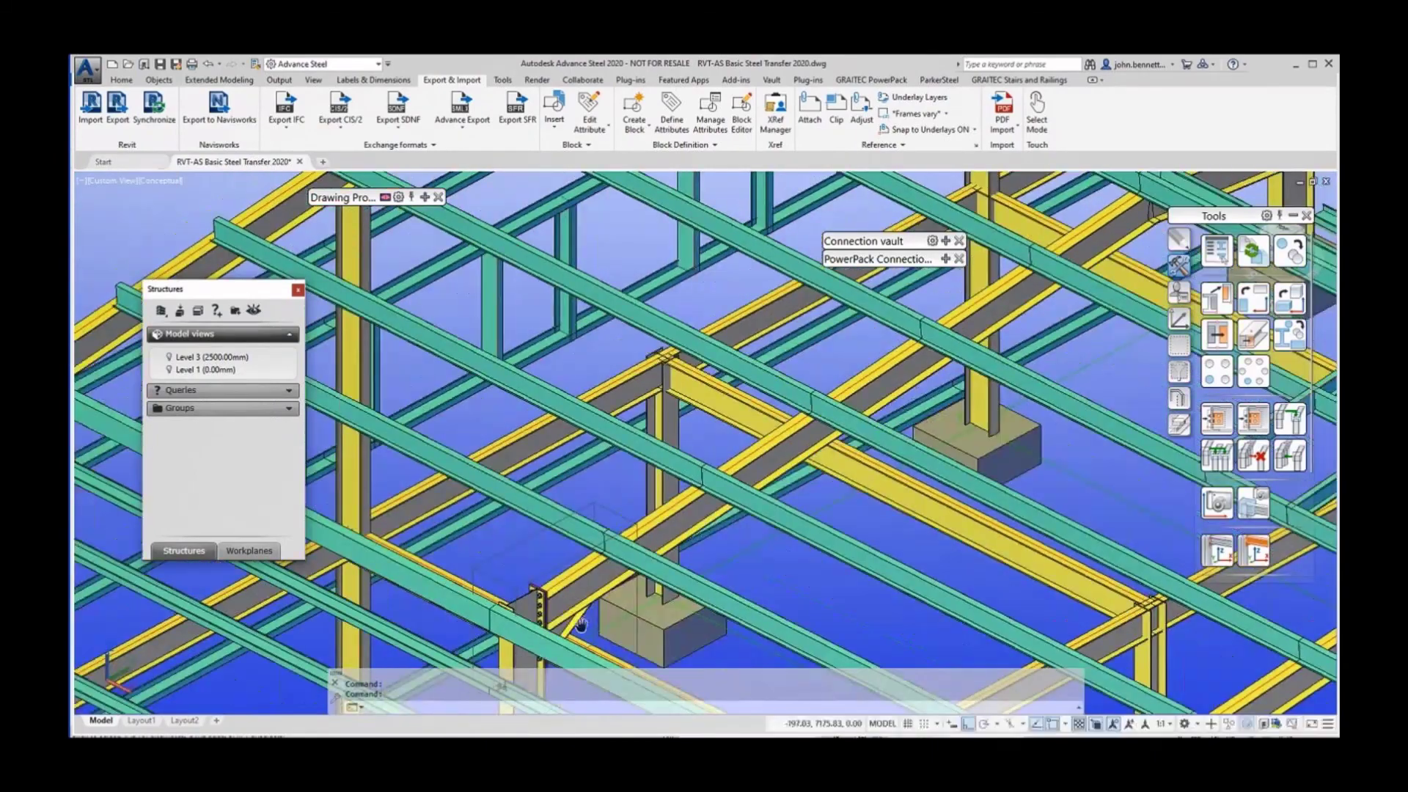
pyautogui.scroll(2, 809, 377)
pyautogui.keyDown('shift'); pyautogui.moveTo(440, 506); pyautogui.dragTo(521, 496, button='middle'); pyautogui.keyUp('shift')
pyautogui.scroll(5, 520, 497)
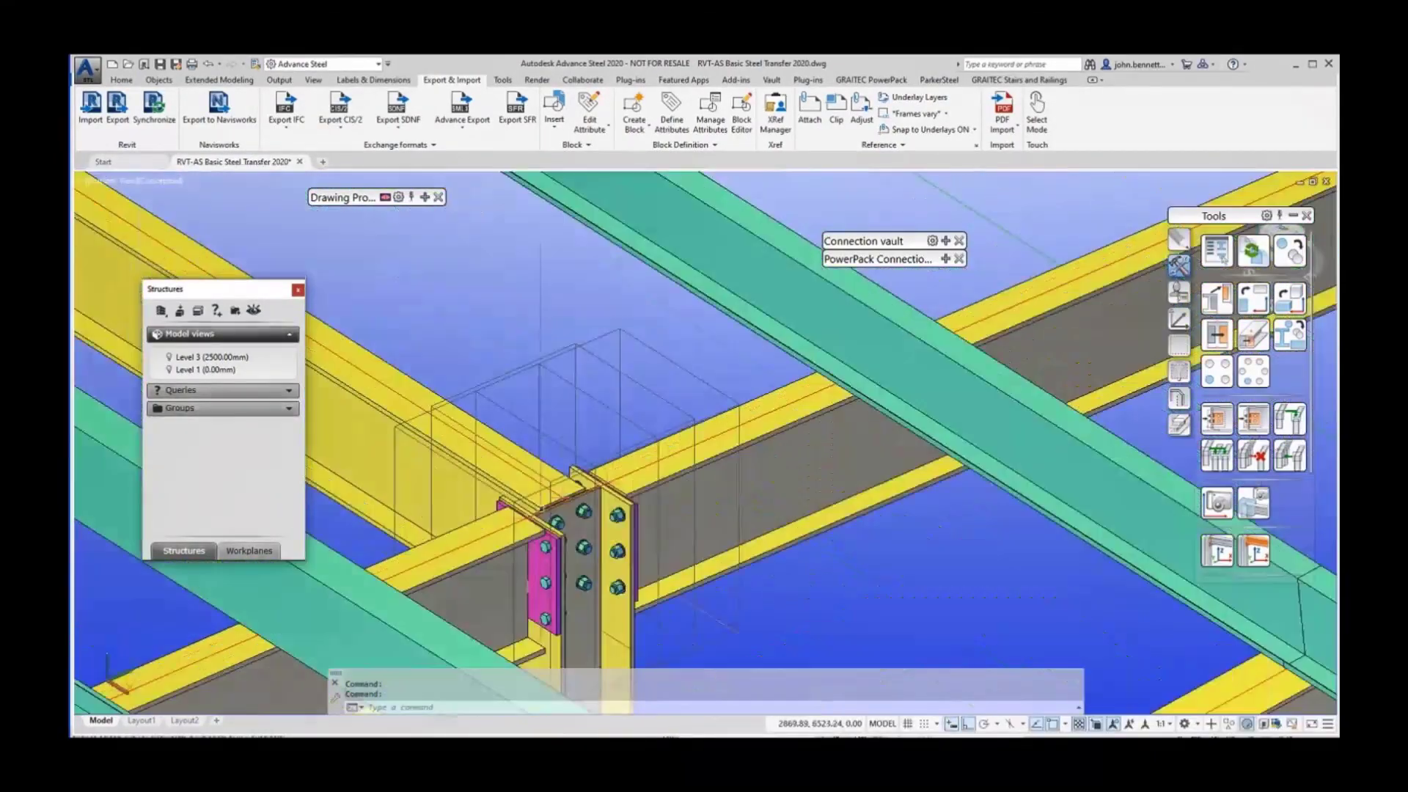
pyautogui.scroll(-8, 577, 498)
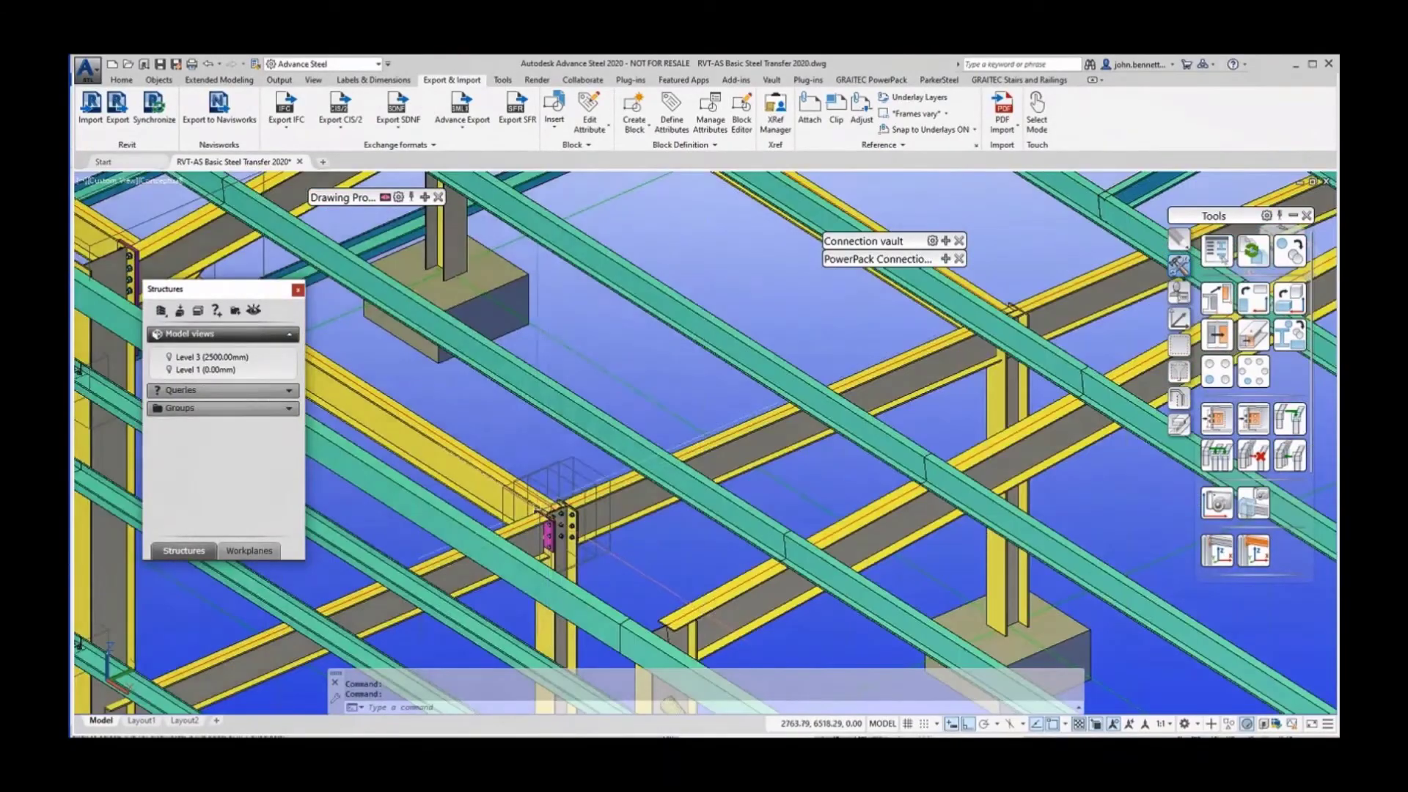
pyautogui.moveTo(576, 498); pyautogui.dragTo(519, 436, button='middle')
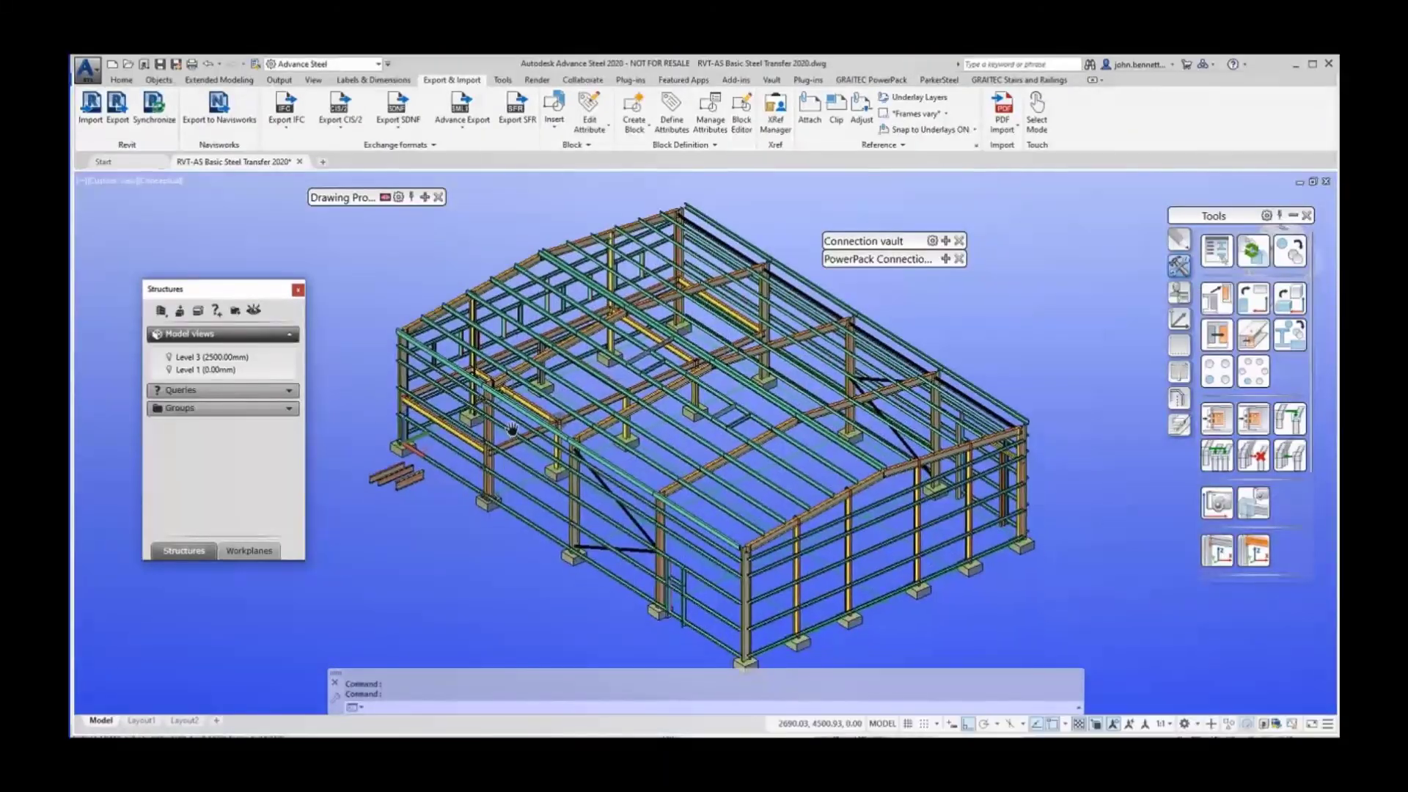
# Export the model for Revit to the 01-SMLX folder as RVT-AS Basic Steel Transfer 2020 with joints.smlx, replacing the existing file.
pyautogui.click(118, 110)
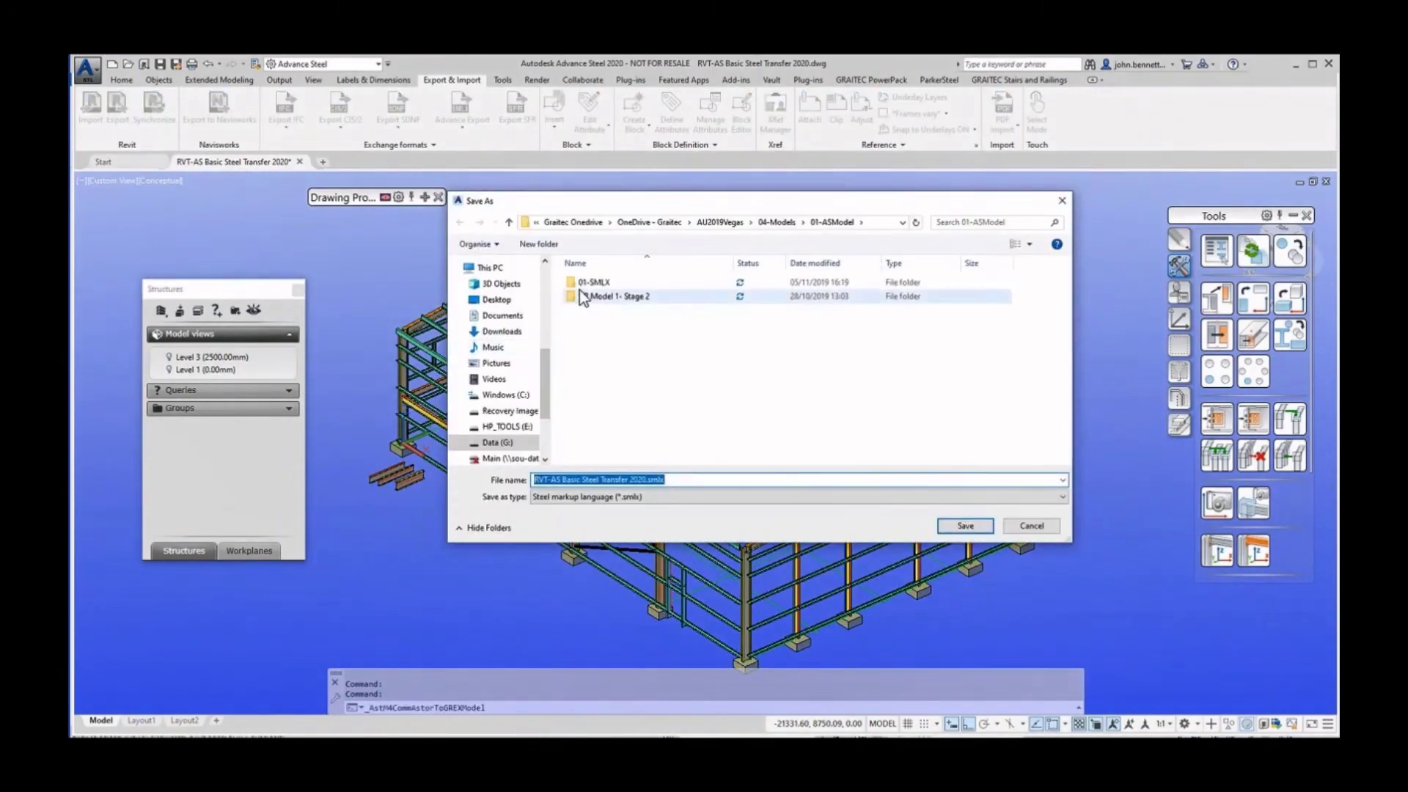
pyautogui.click(575, 283)
pyautogui.doubleClick(576, 283)
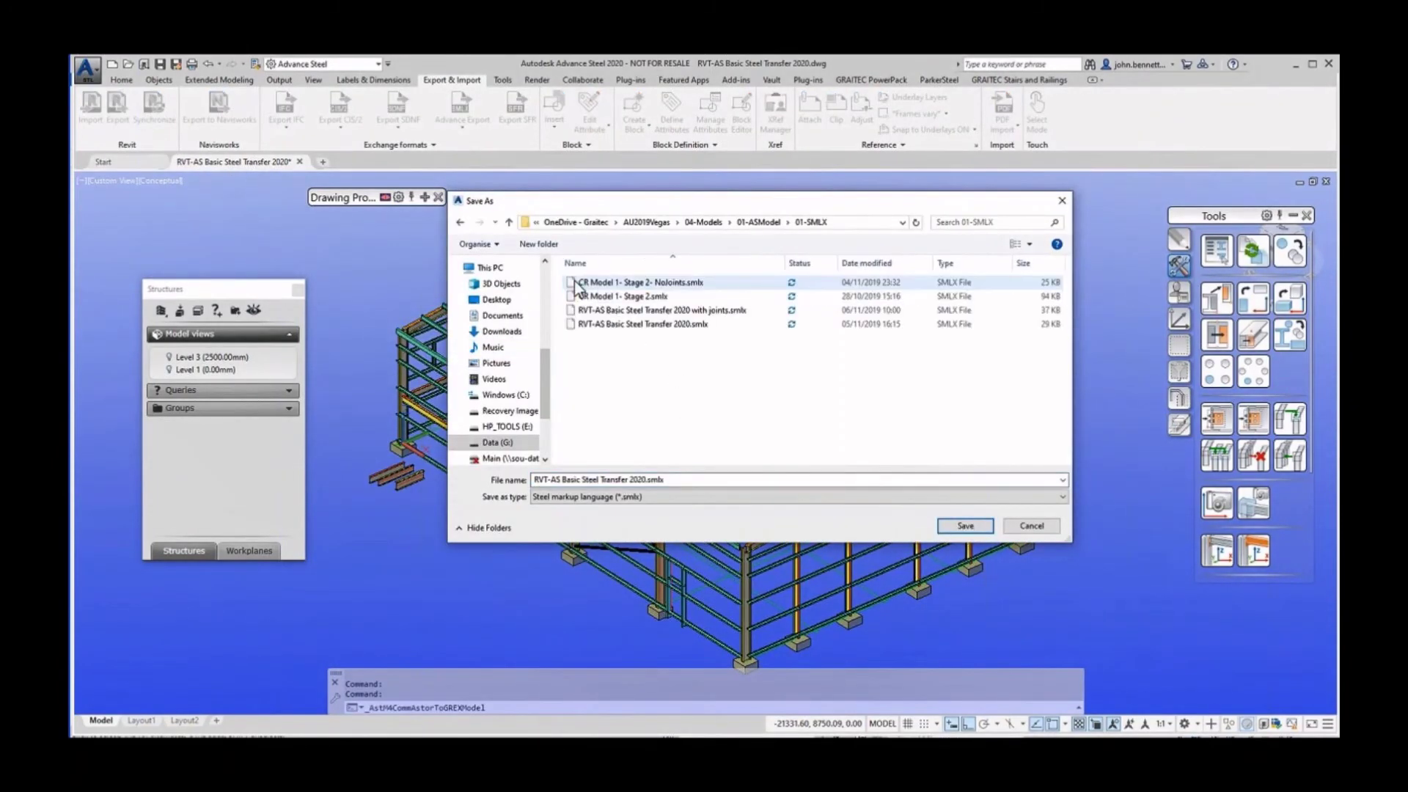
pyautogui.click(647, 312)
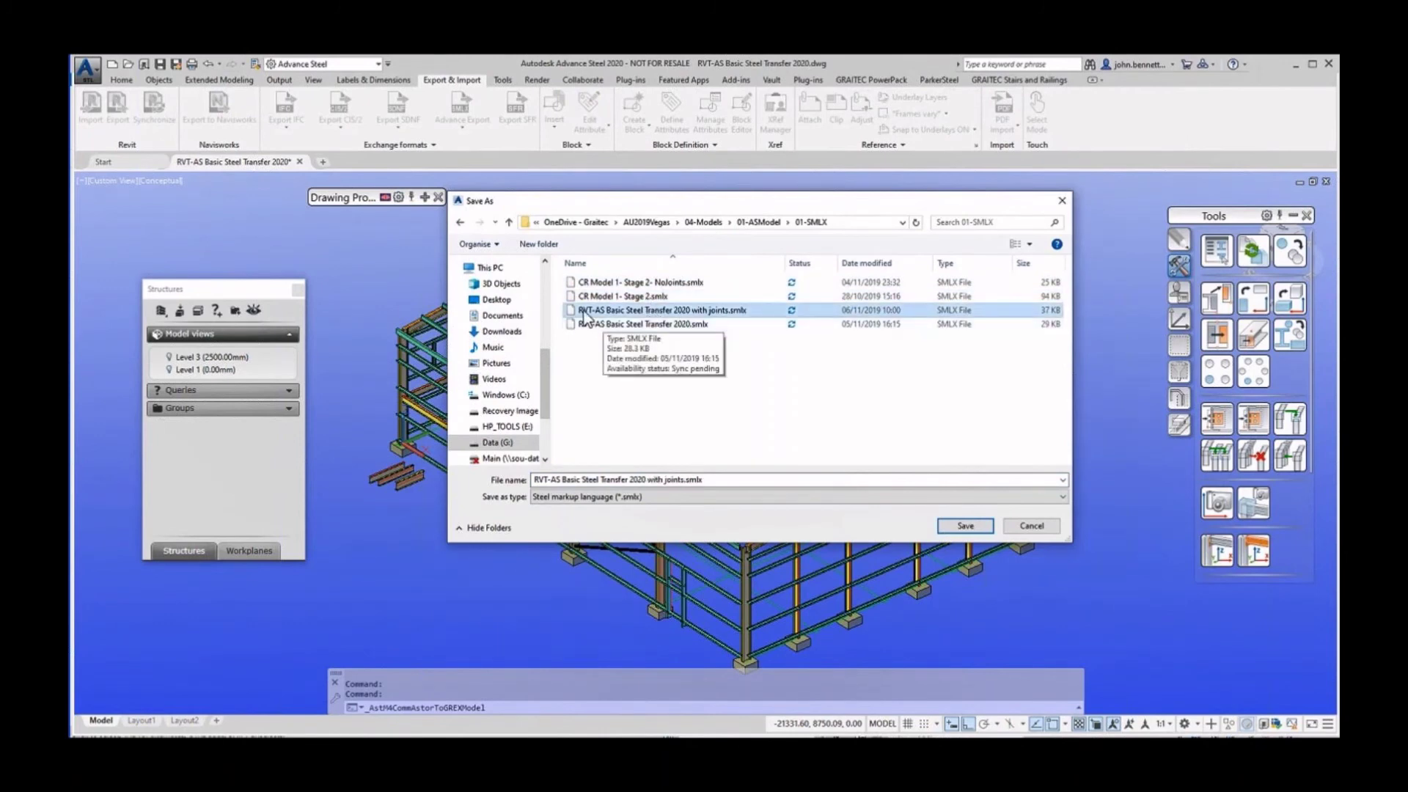
pyautogui.click(965, 525)
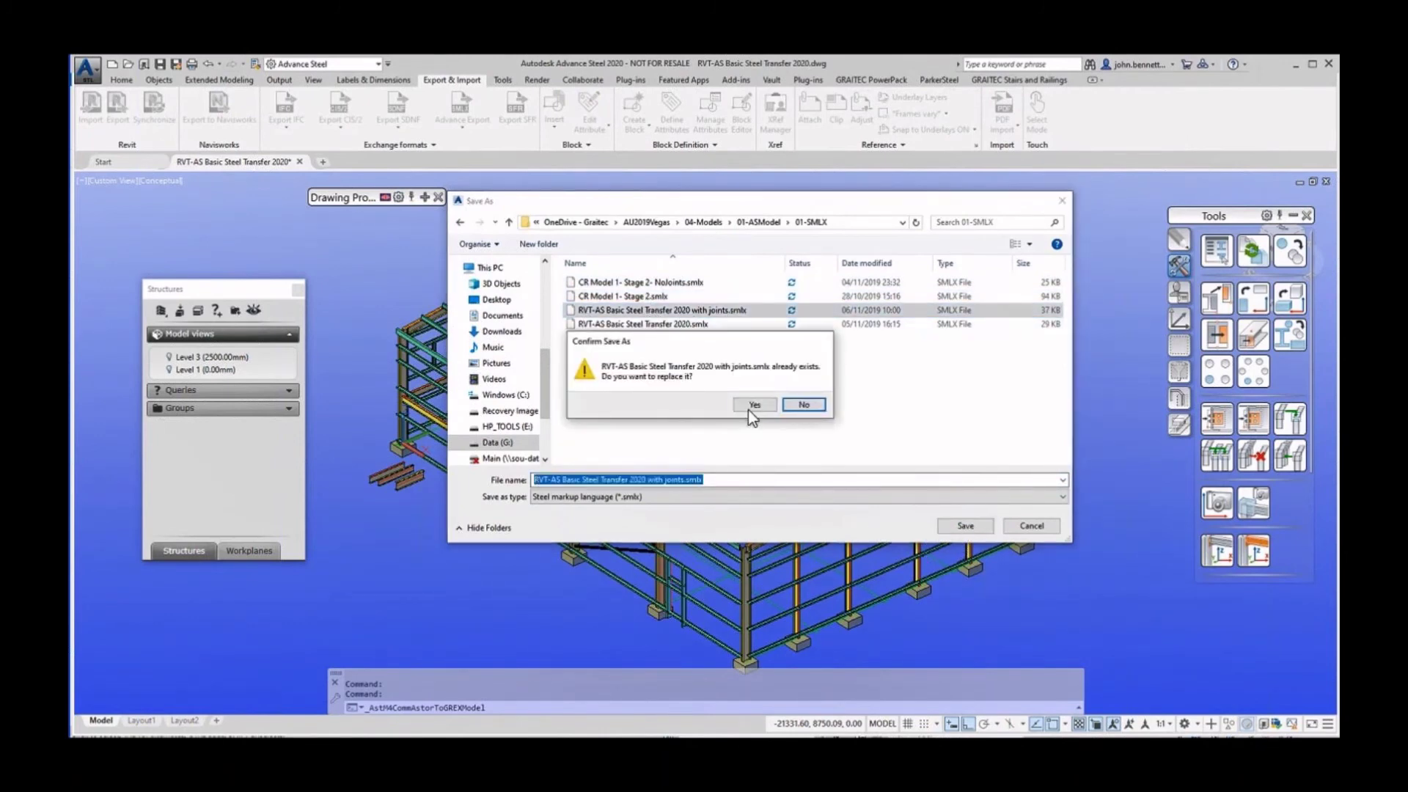
pyautogui.click(749, 406)
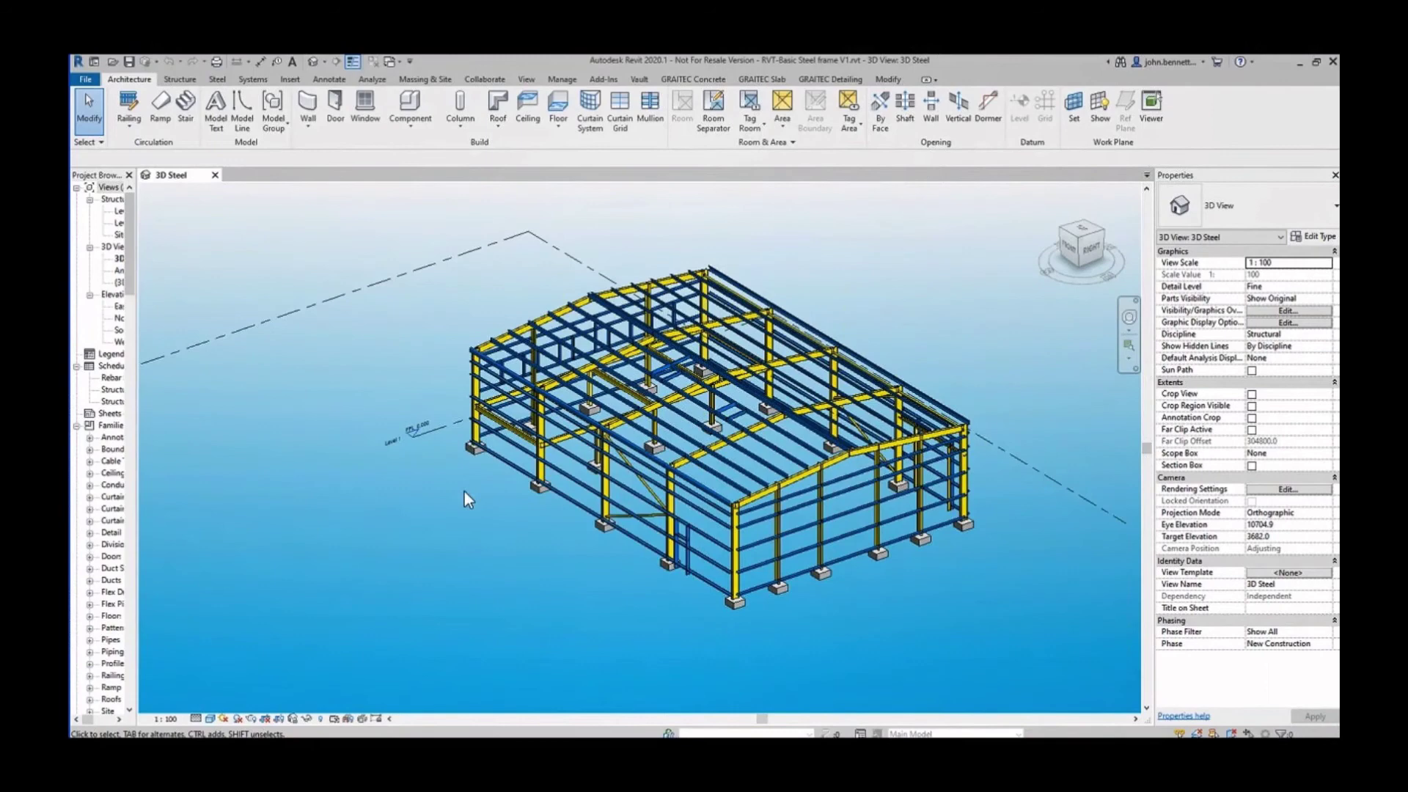
# Start an Advance Steel Extension synchronisation and load RVT-AS Basic Steel Transfer 2020 with joints.smlx from the 01-ASModel\01-SMLX folder.
pyautogui.click(605, 79)
pyautogui.click(579, 110)
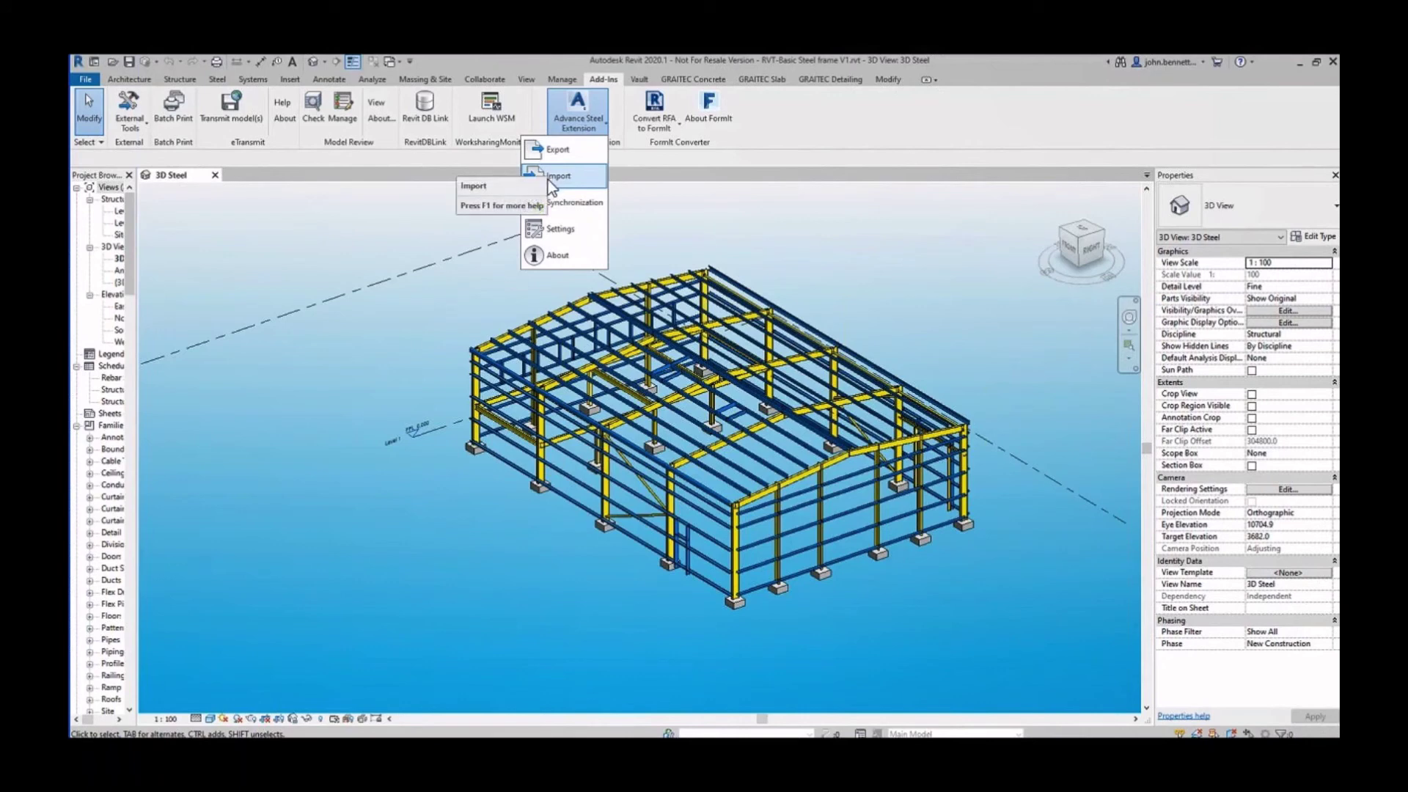
pyautogui.click(557, 196)
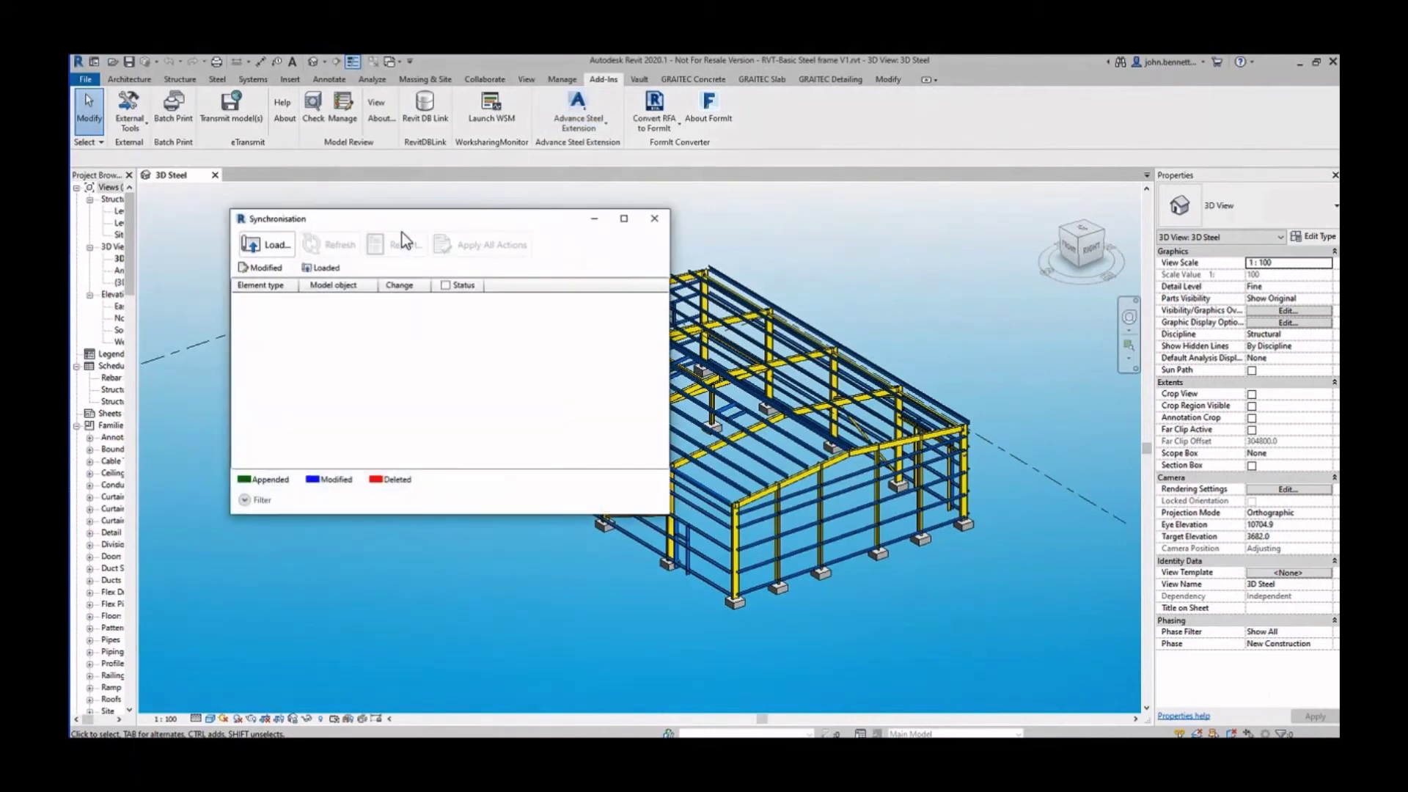
pyautogui.click(249, 247)
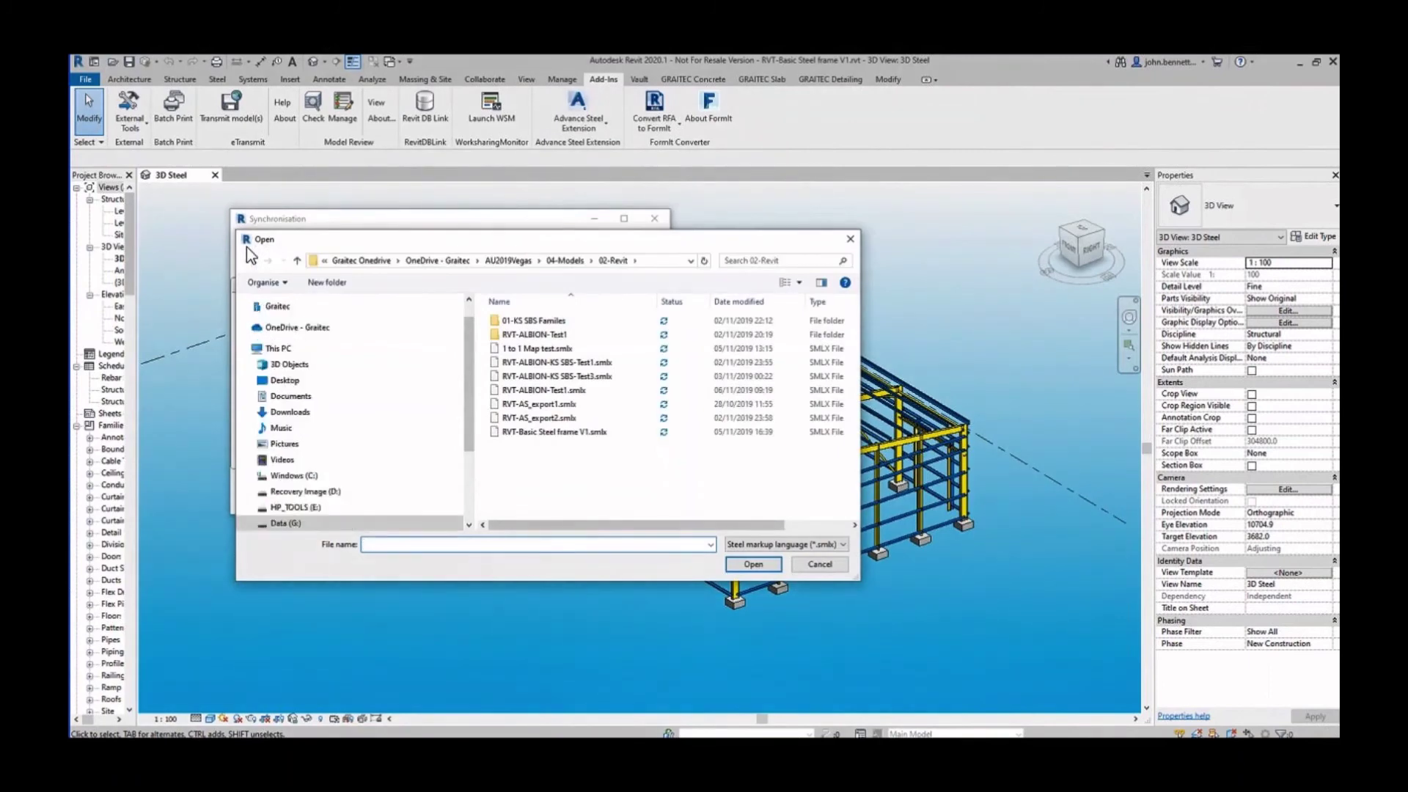
pyautogui.click(561, 261)
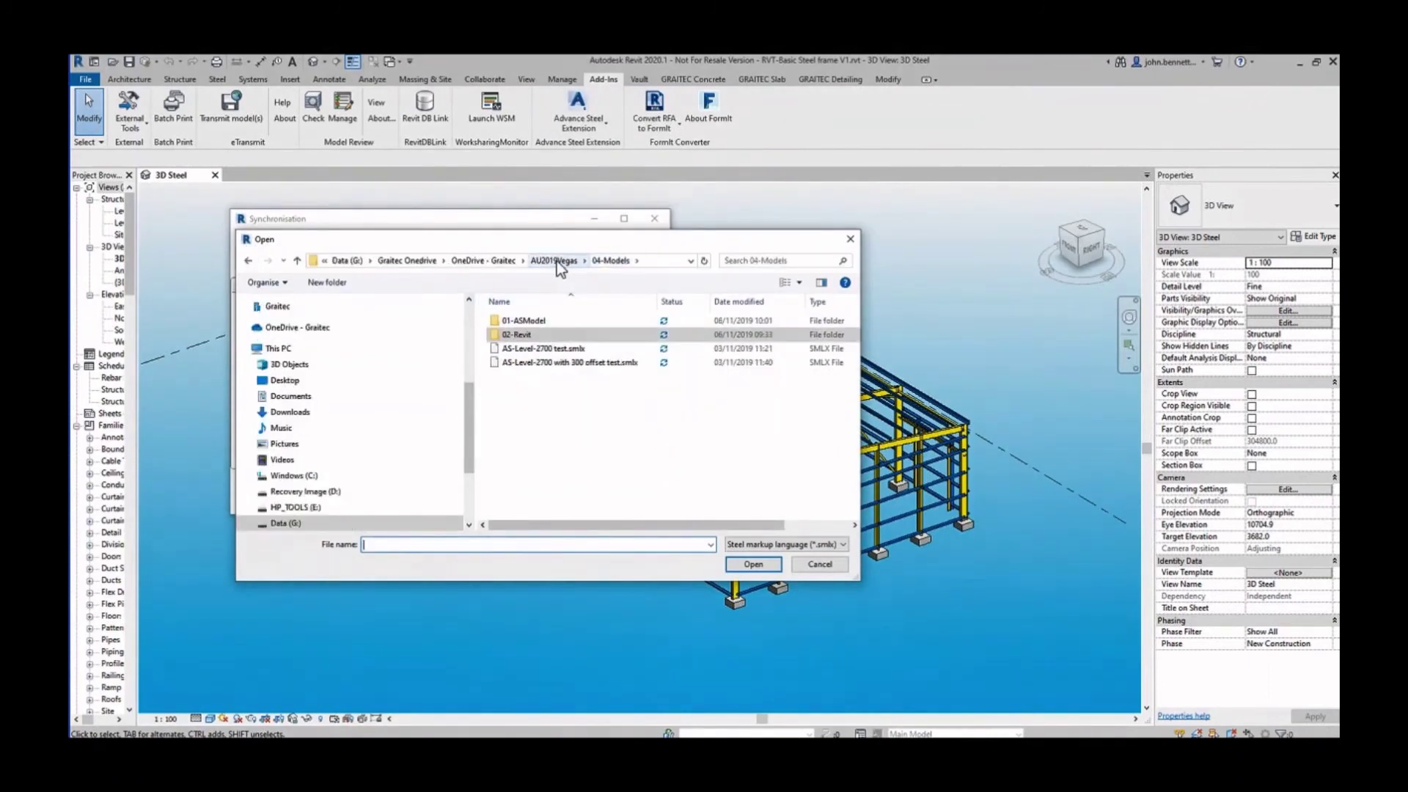
pyautogui.doubleClick(510, 322)
pyautogui.doubleClick(498, 324)
pyautogui.click(572, 348)
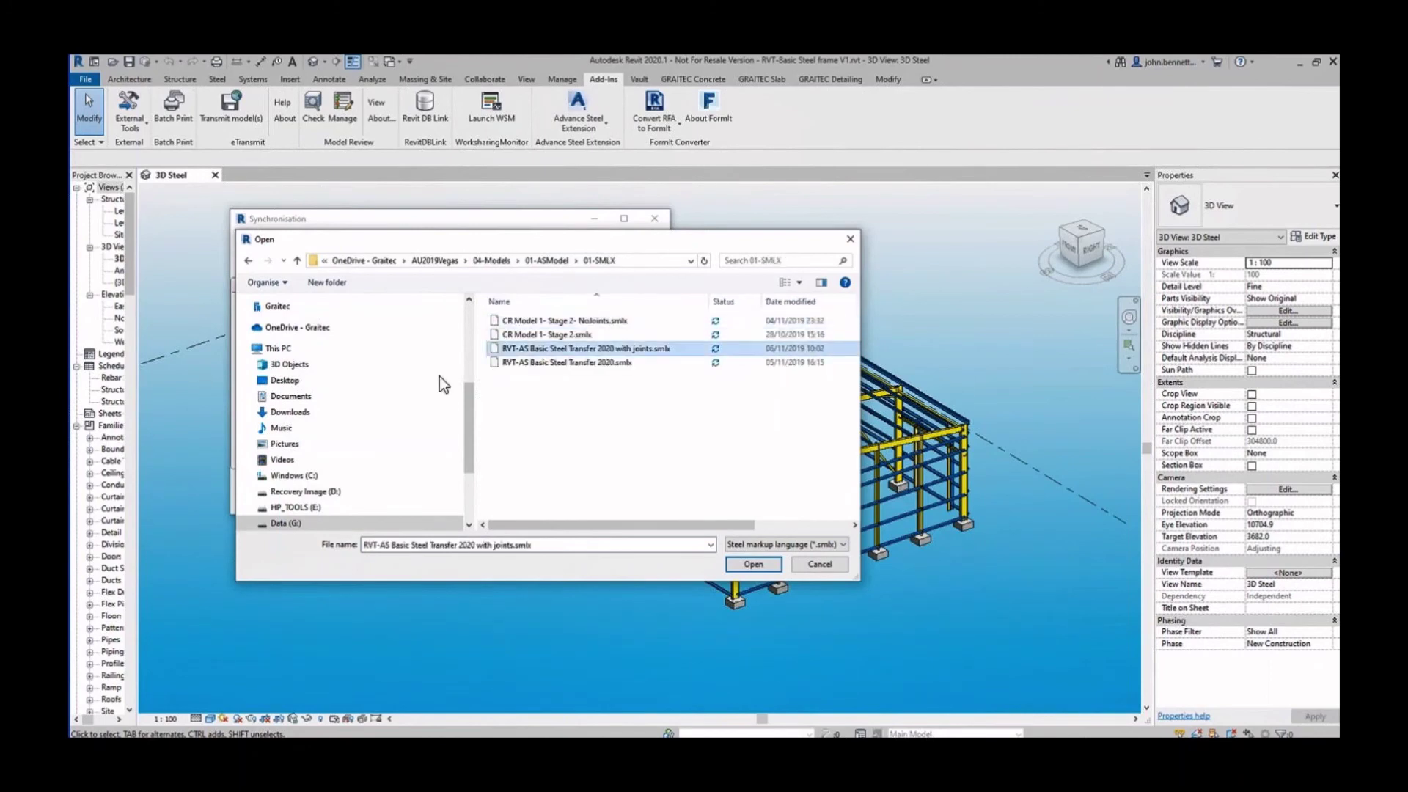
pyautogui.click(755, 566)
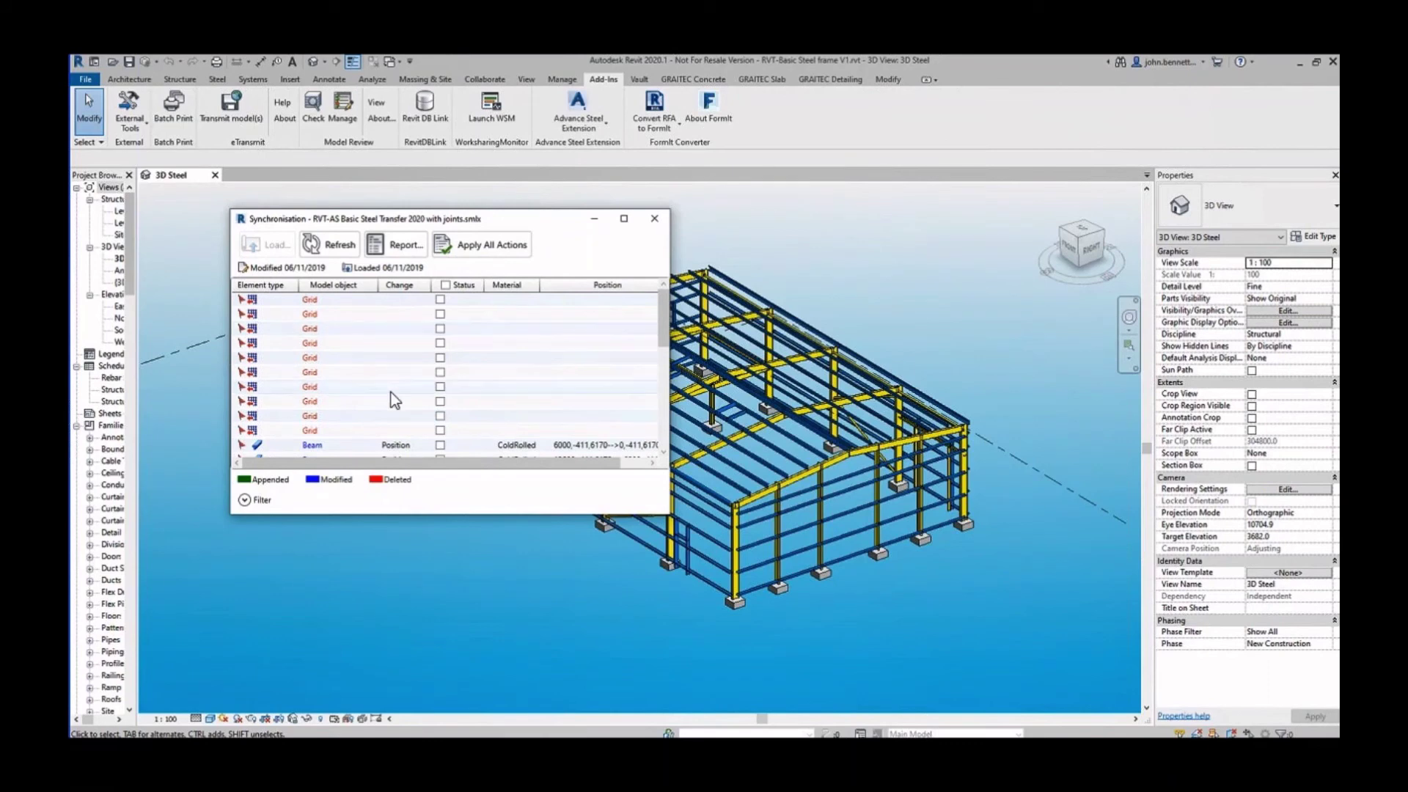
# Review the synchronisation list for deleted grids, modified beam positions, and appended beams and connections.
pyautogui.scroll(-2, 392, 399)
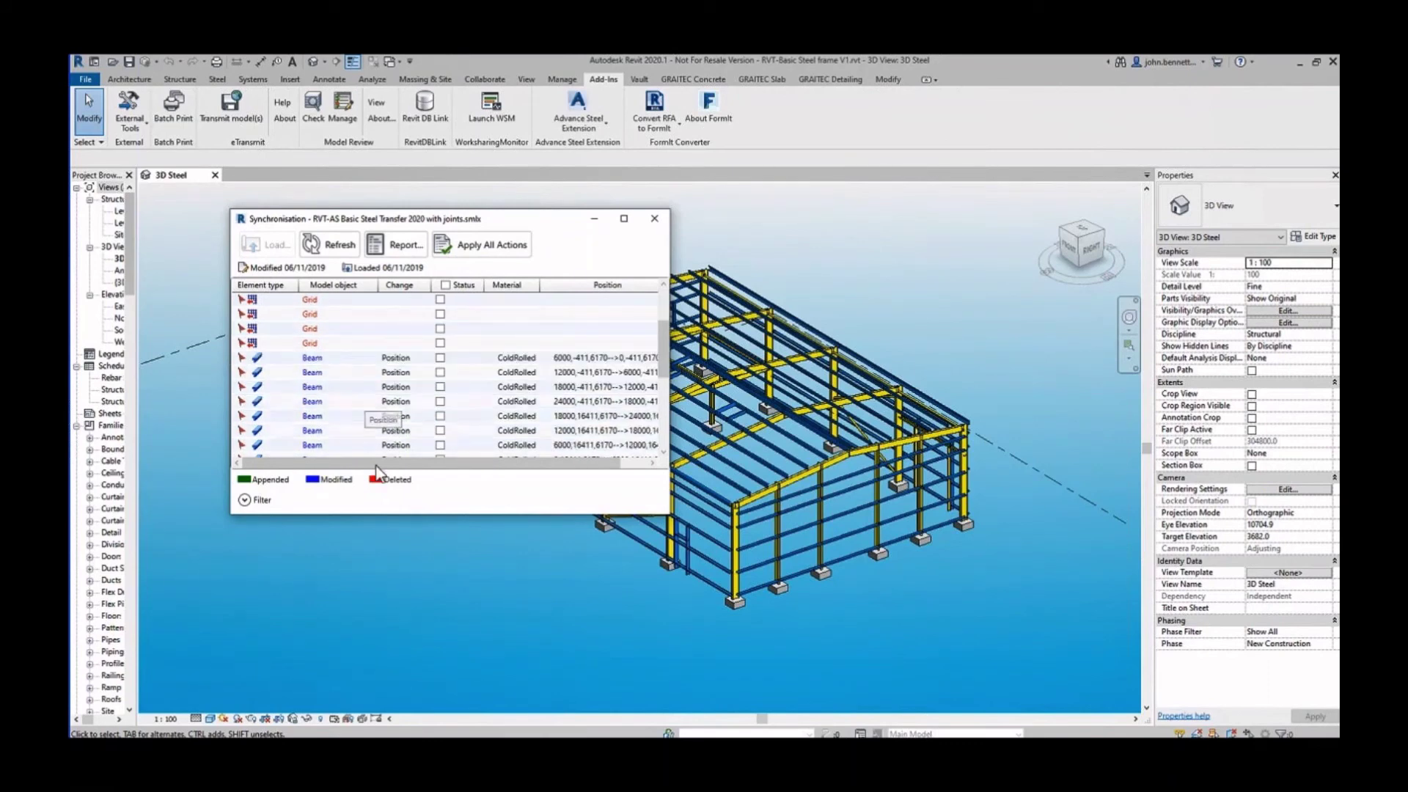
pyautogui.scroll(2, 348, 339)
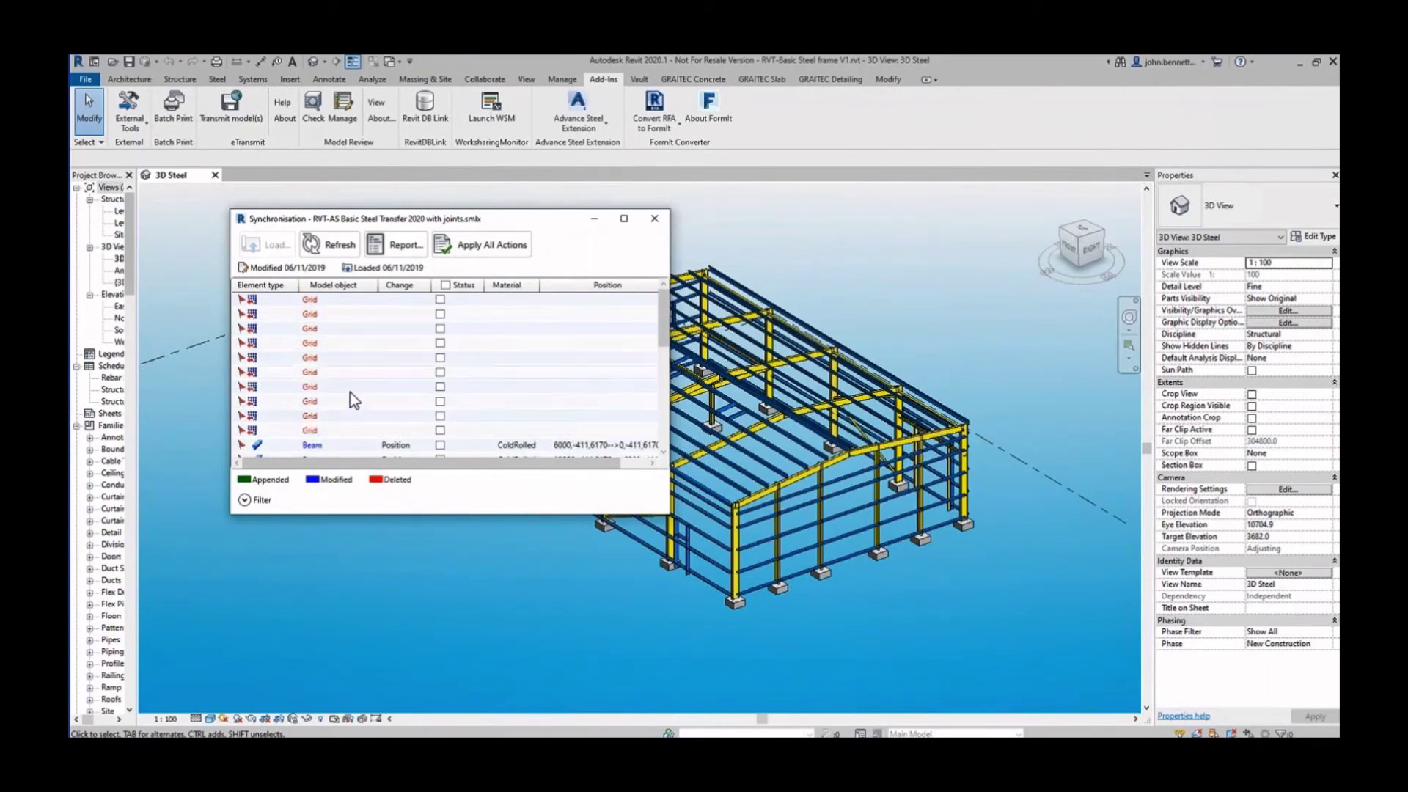
pyautogui.scroll(-1, 349, 402)
pyautogui.scroll(-1, 352, 418)
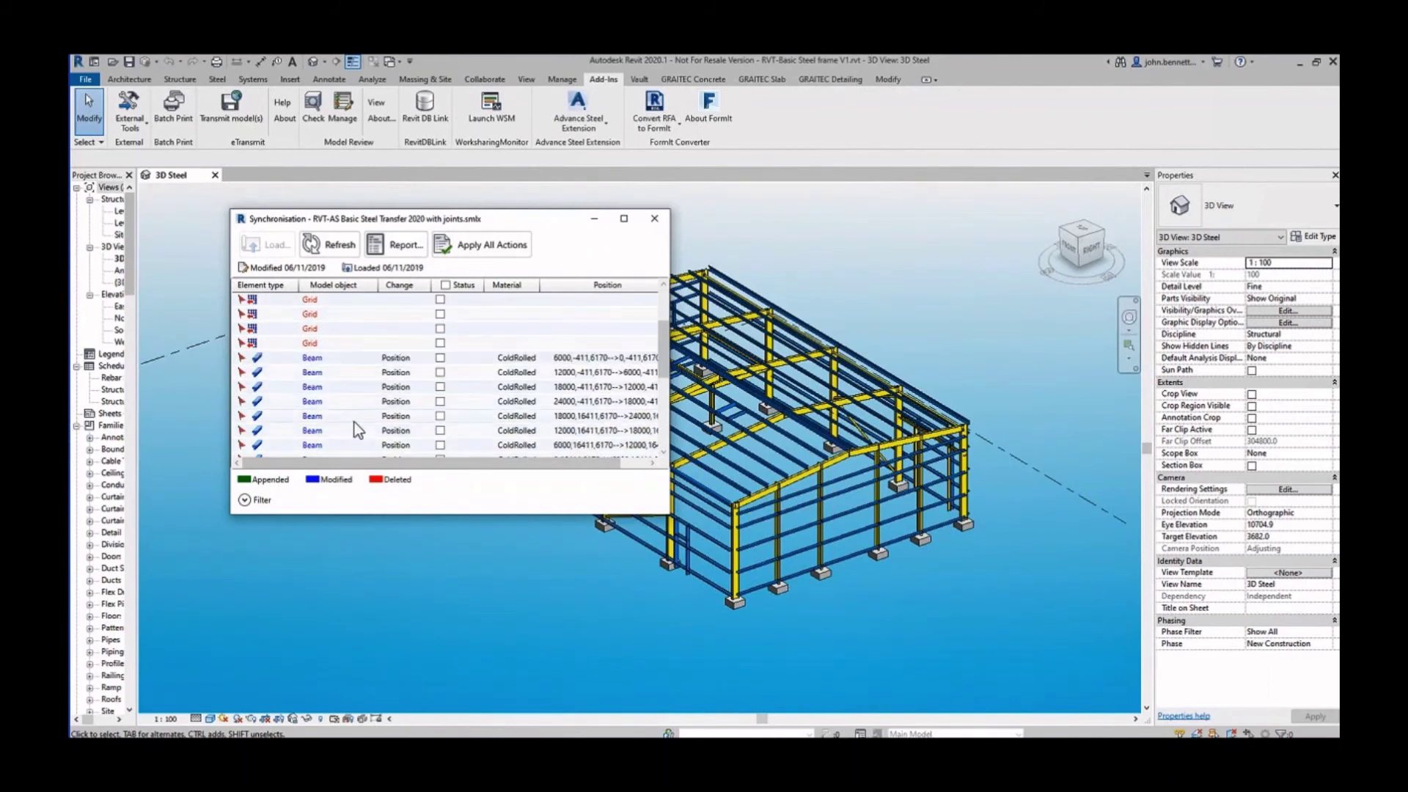
pyautogui.scroll(-3, 367, 396)
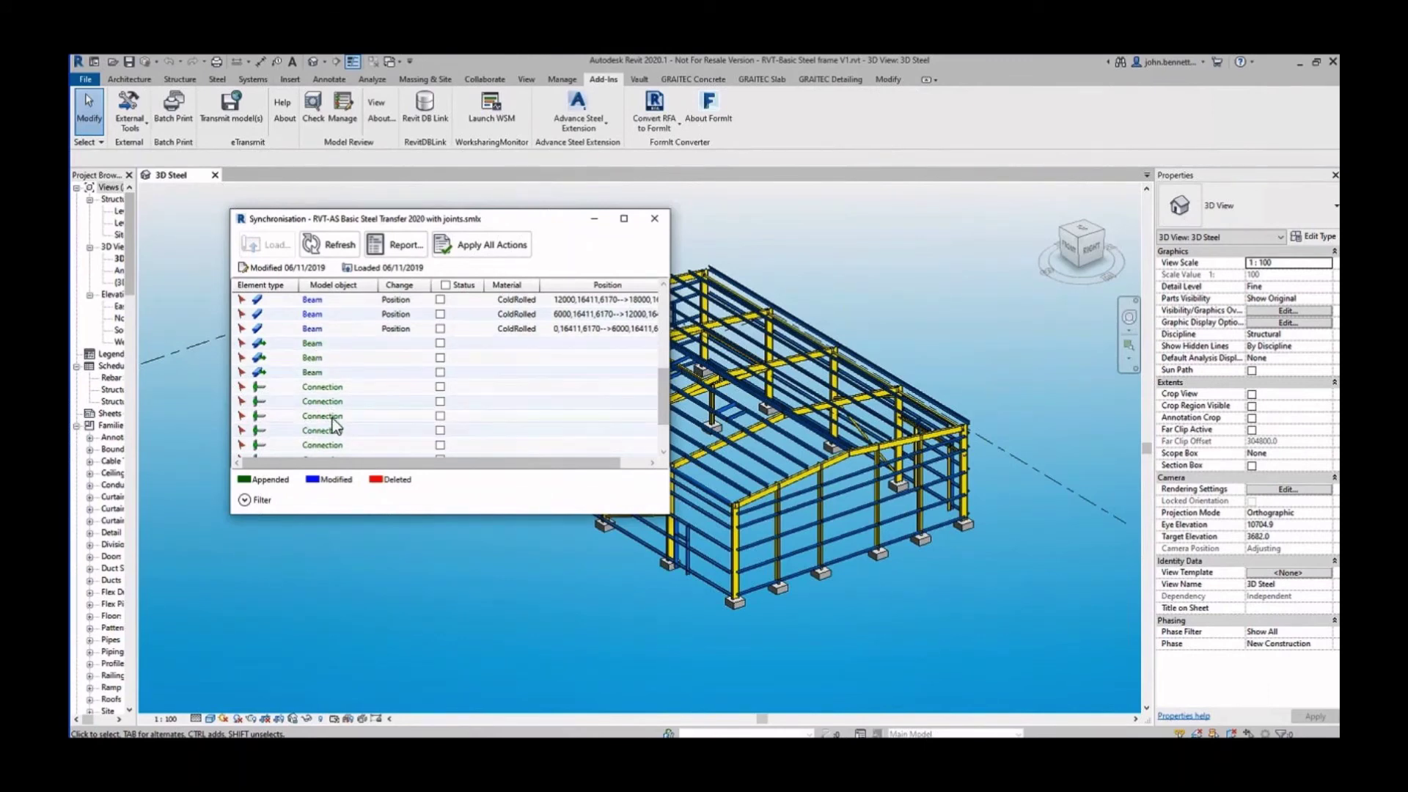
pyautogui.scroll(2, 332, 418)
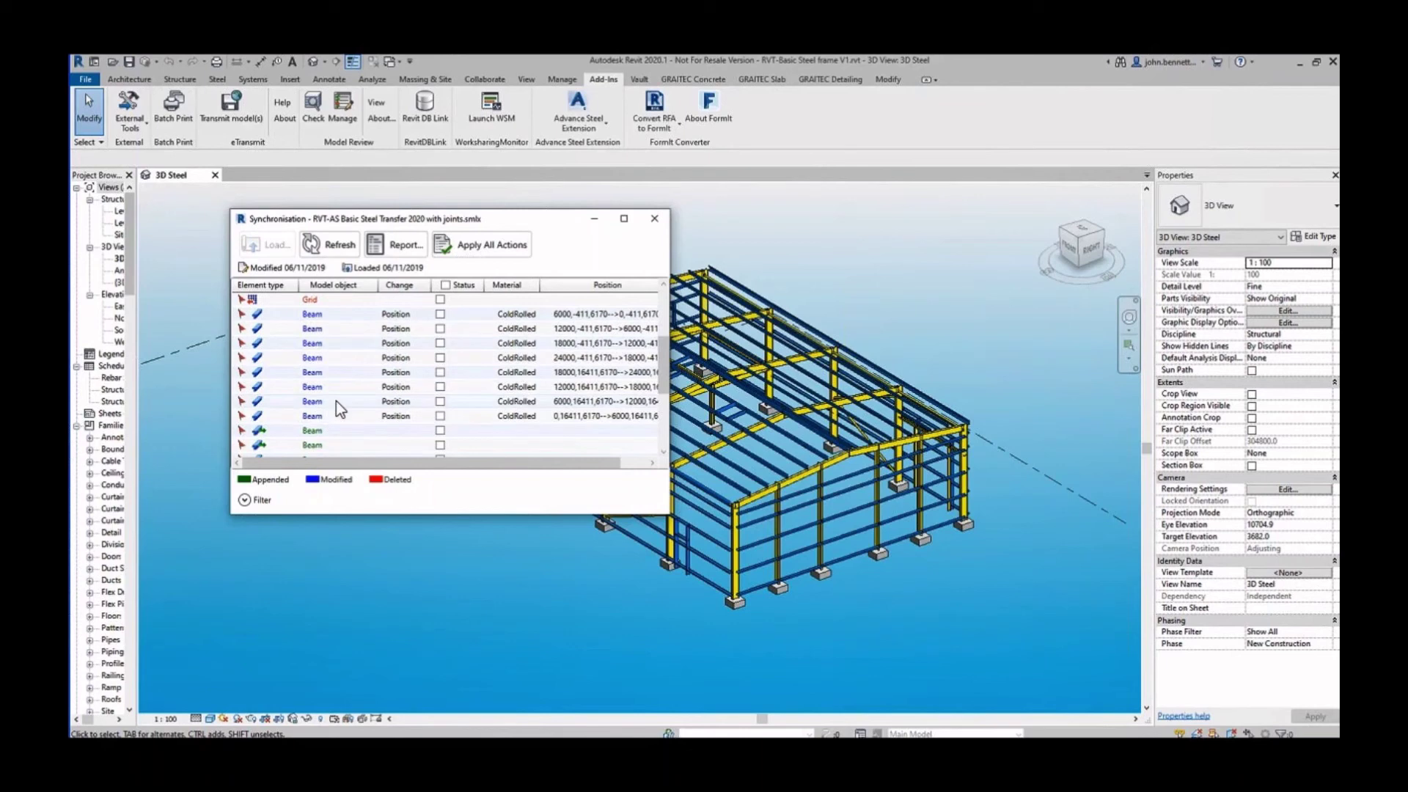
pyautogui.scroll(-1, 336, 401)
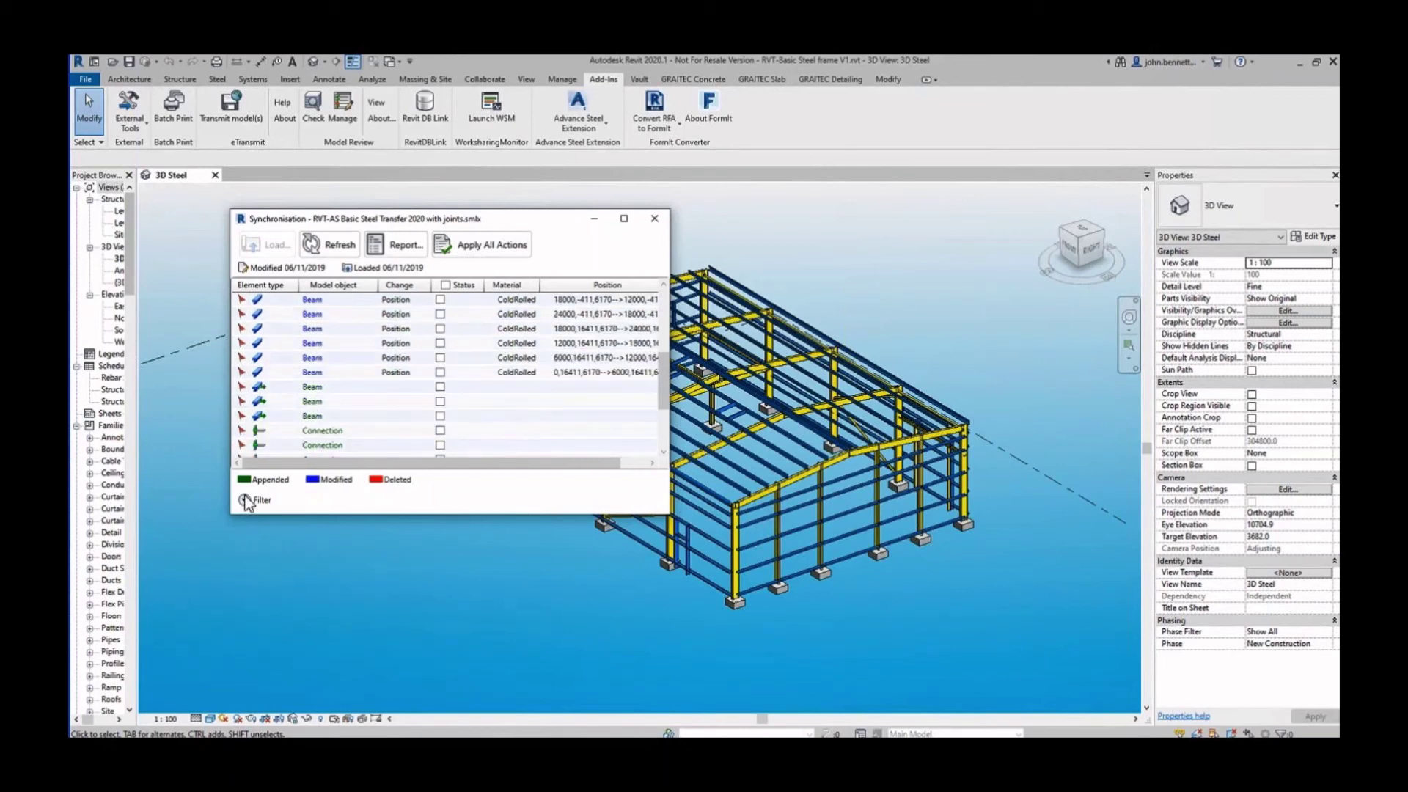
# Filter the synchronisation list to leave out grid elements while keeping appended, modified and deleted changes.
pyautogui.click(244, 499)
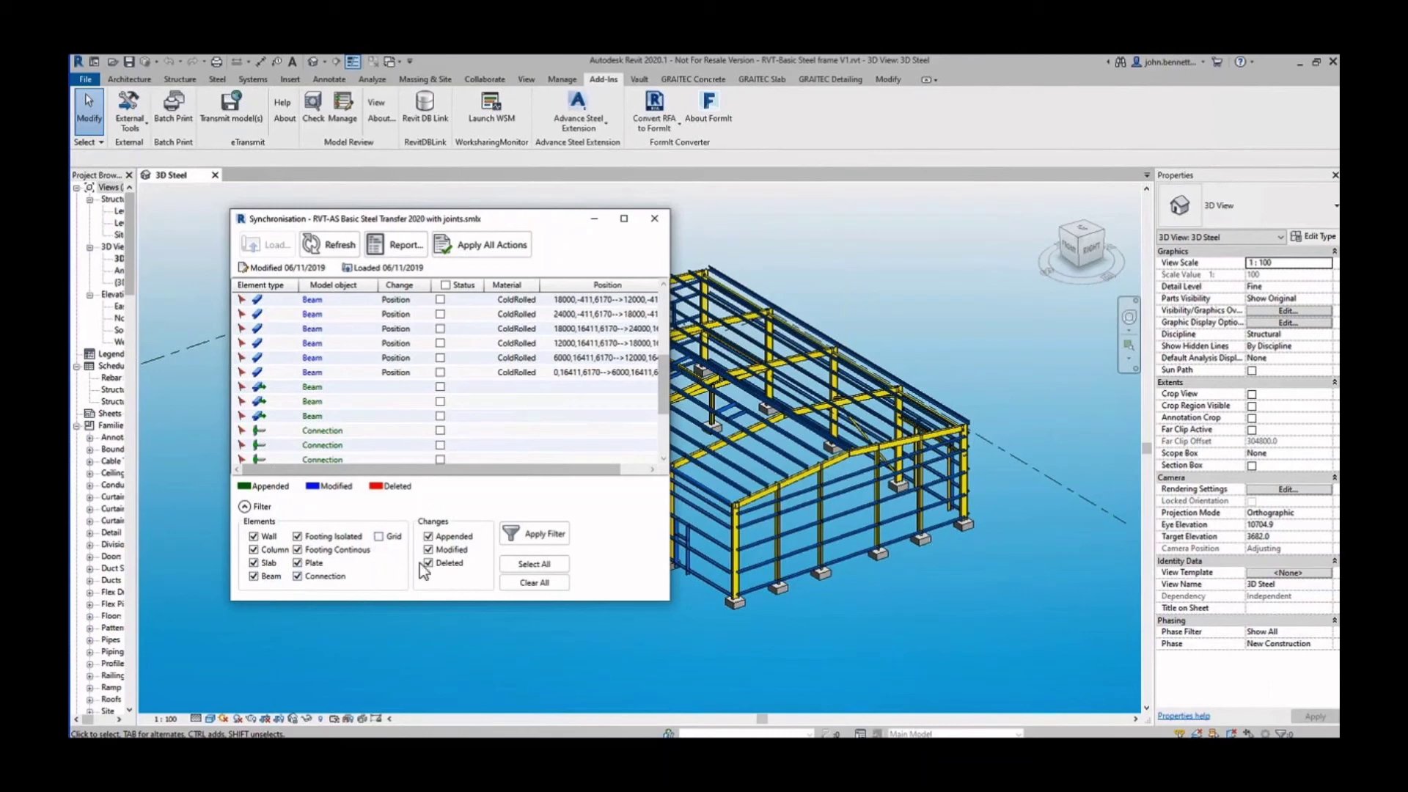
pyautogui.scroll(5, 372, 368)
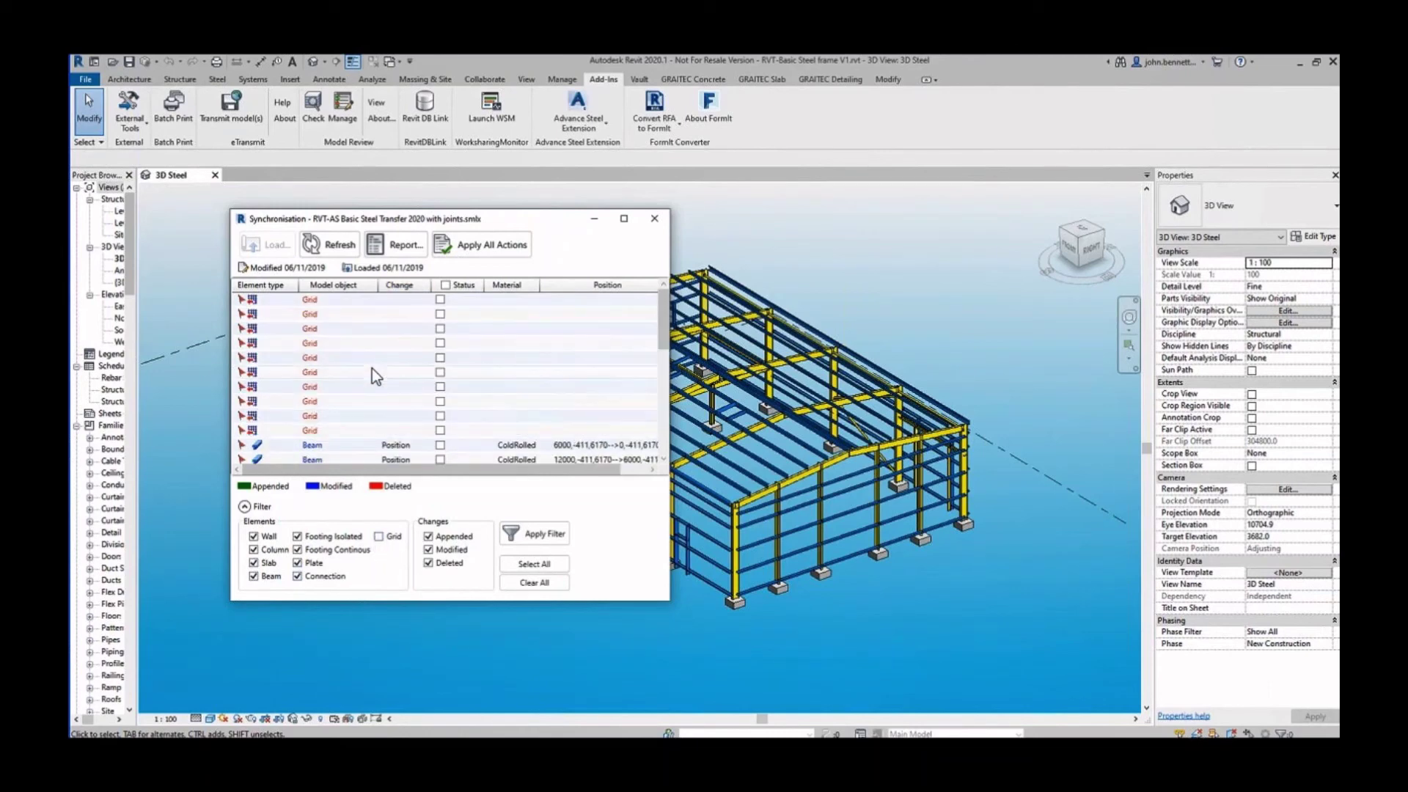
pyautogui.click(541, 532)
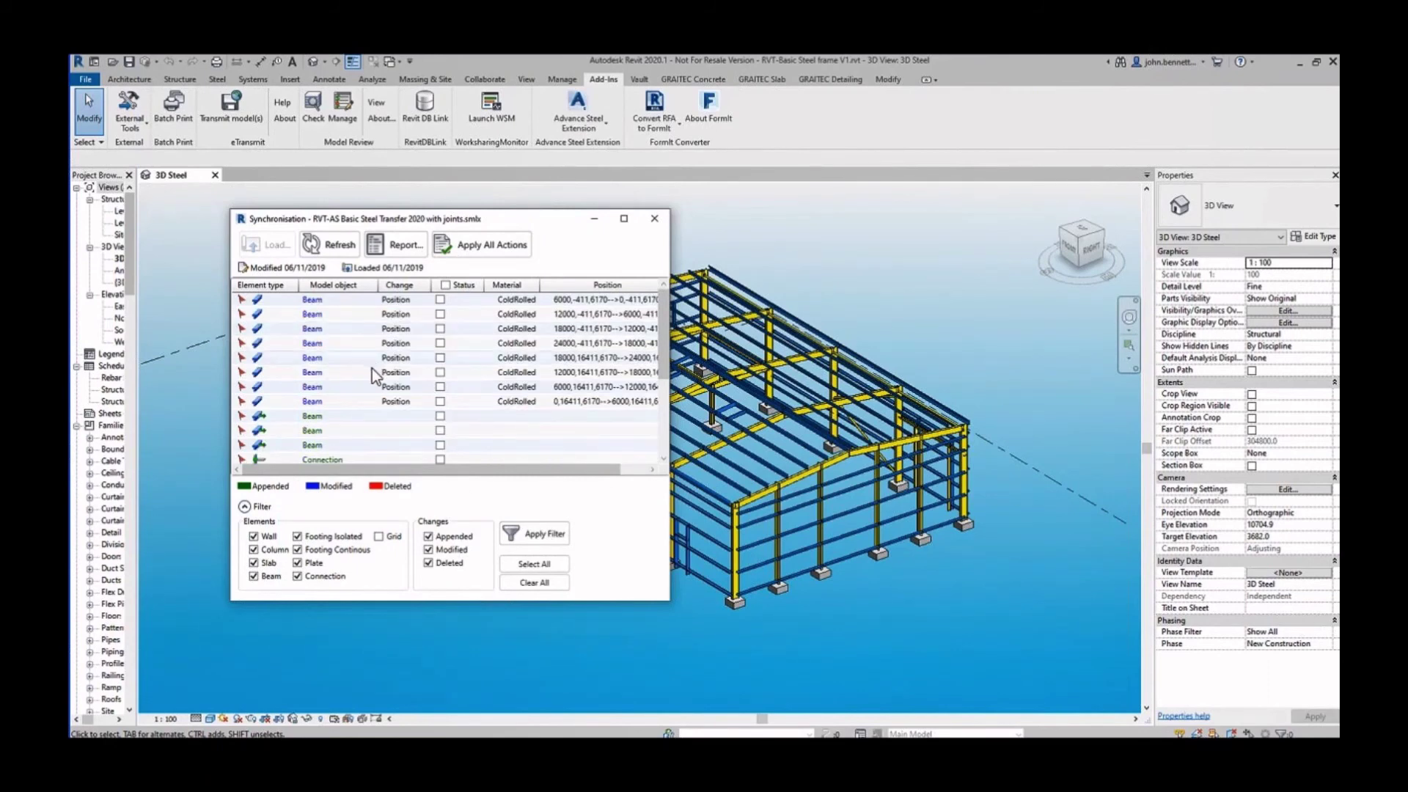
pyautogui.scroll(-2, 371, 365)
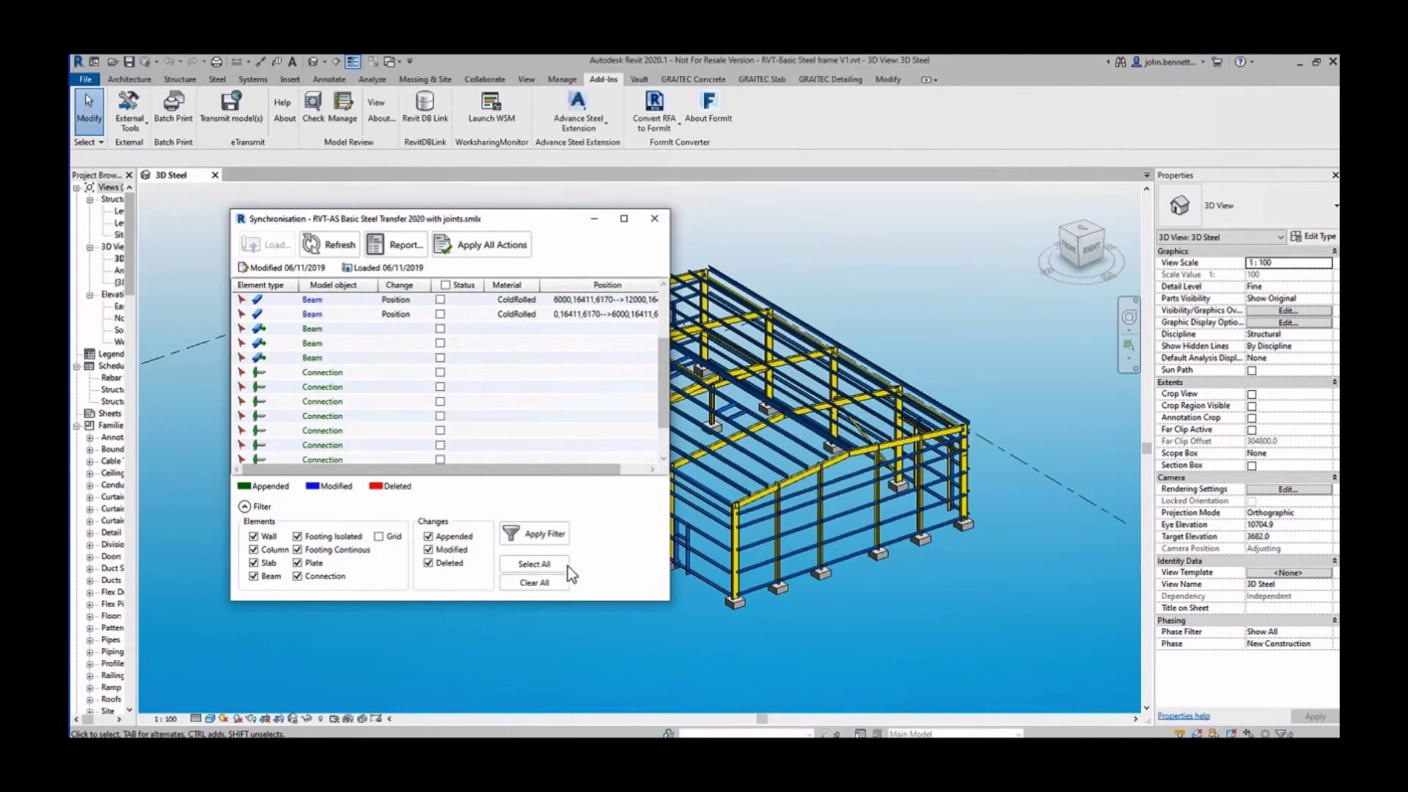
# Exclude isolated and continuous footings in the synchronisation filter options.
pyautogui.click(295, 538)
pyautogui.click(297, 550)
pyautogui.scroll(-1, 455, 353)
pyautogui.scroll(3, 455, 350)
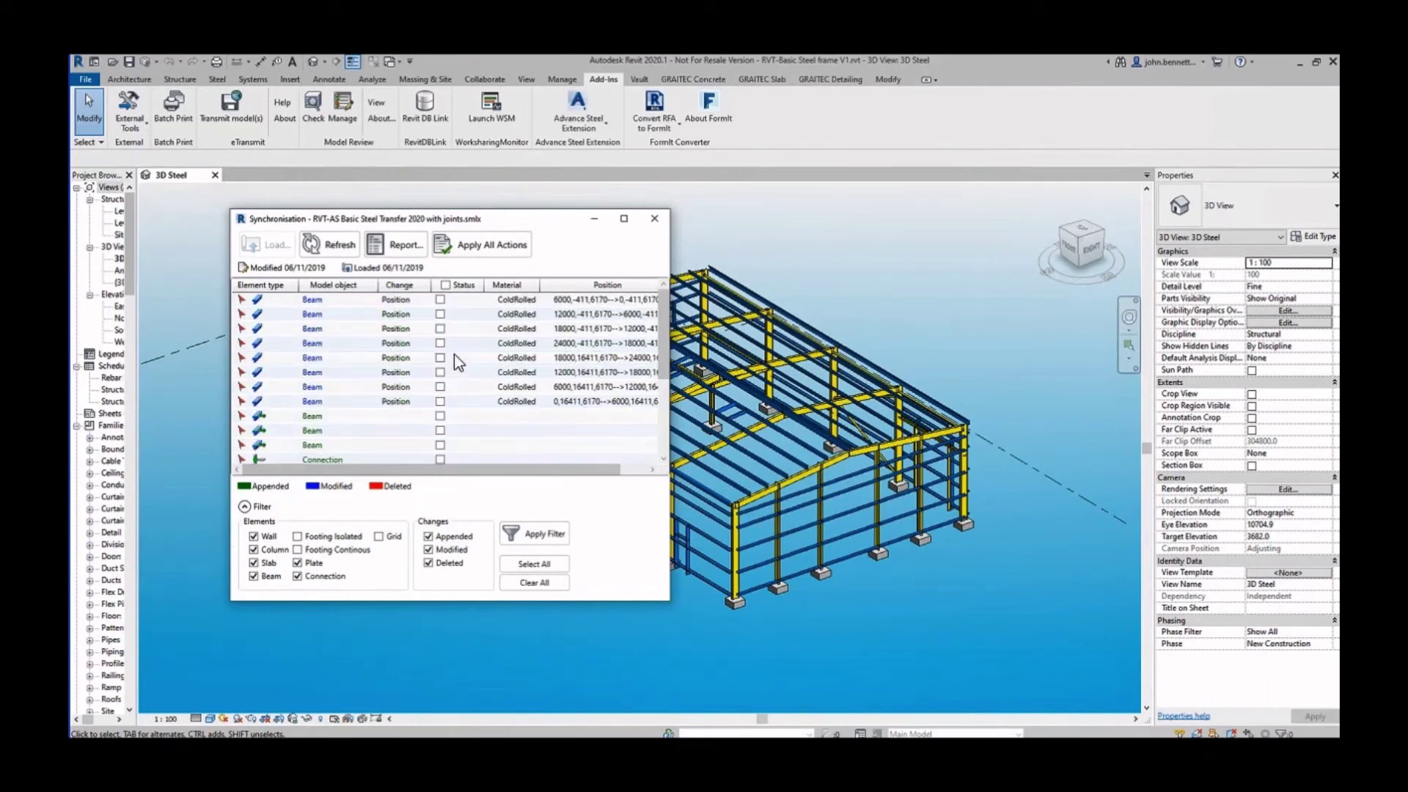
# Mark every listed change and apply all actions to the model, moving the synchronisation window aside to uncover the frame.
pyautogui.click(444, 286)
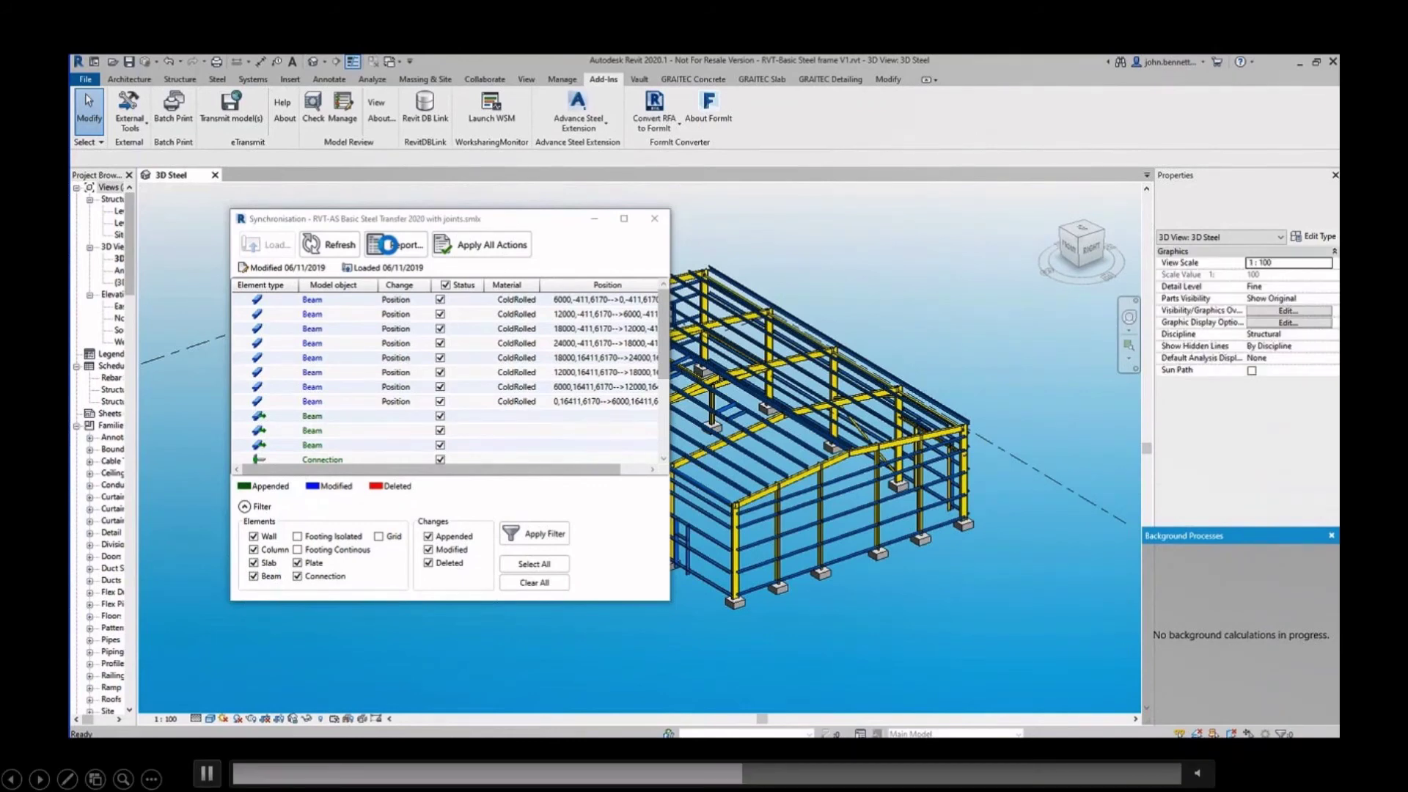
pyautogui.doubleClick(389, 211)
pyautogui.moveTo(561, 63); pyautogui.dragTo(998, 223)
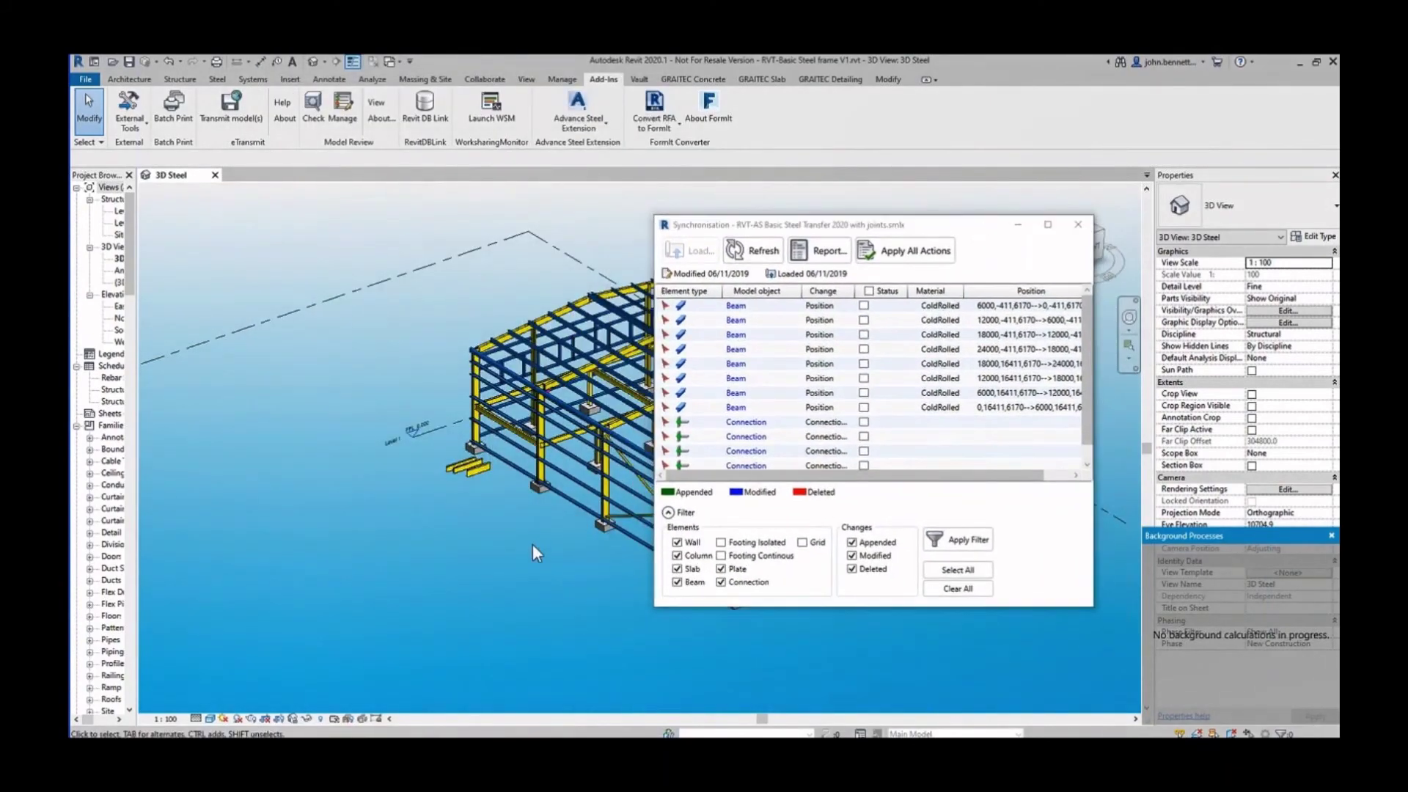
# Examine the synchronised column base plate with its anchor bolts and the bolted purlin connections along the column.
pyautogui.scroll(5, 532, 543)
pyautogui.scroll(8, 543, 485)
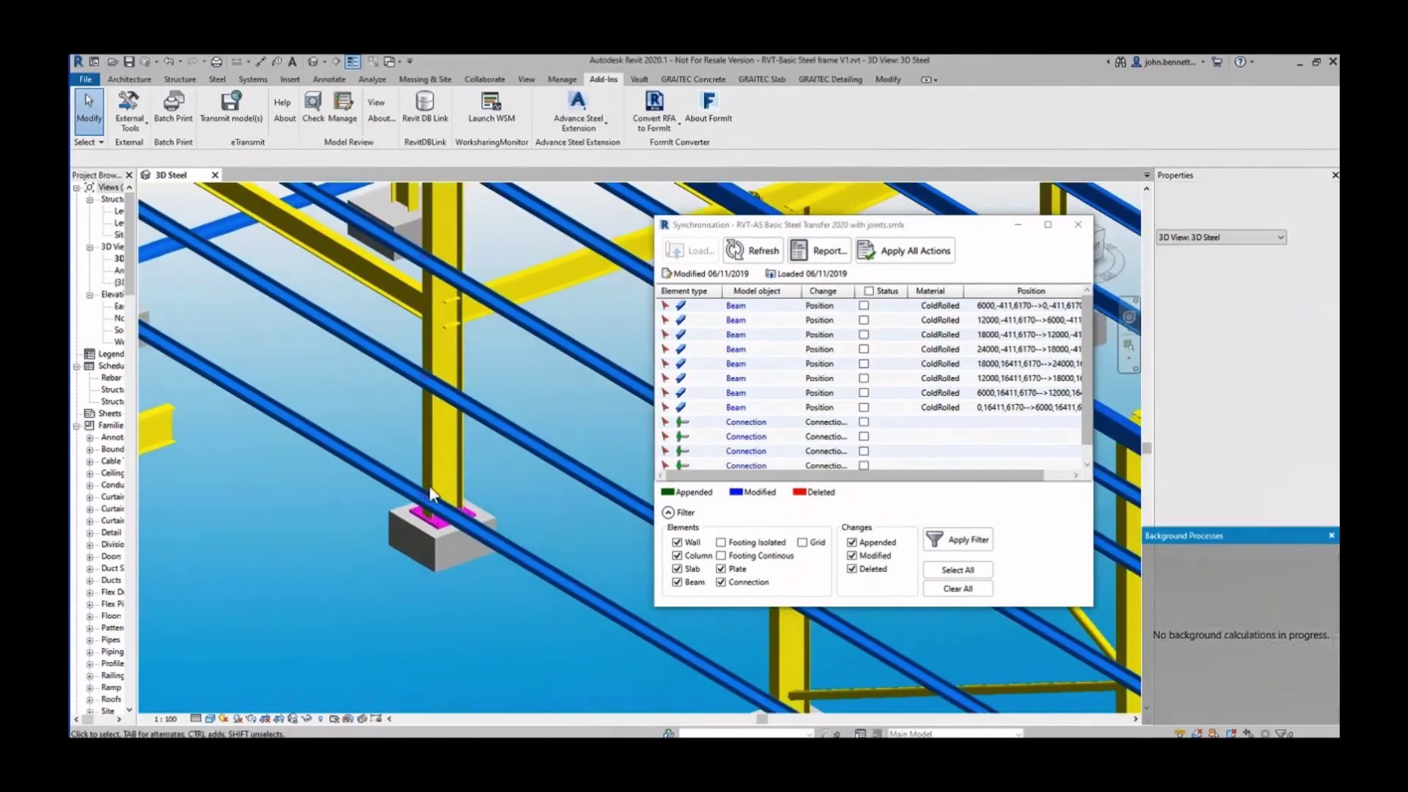
pyautogui.scroll(-3, 407, 507)
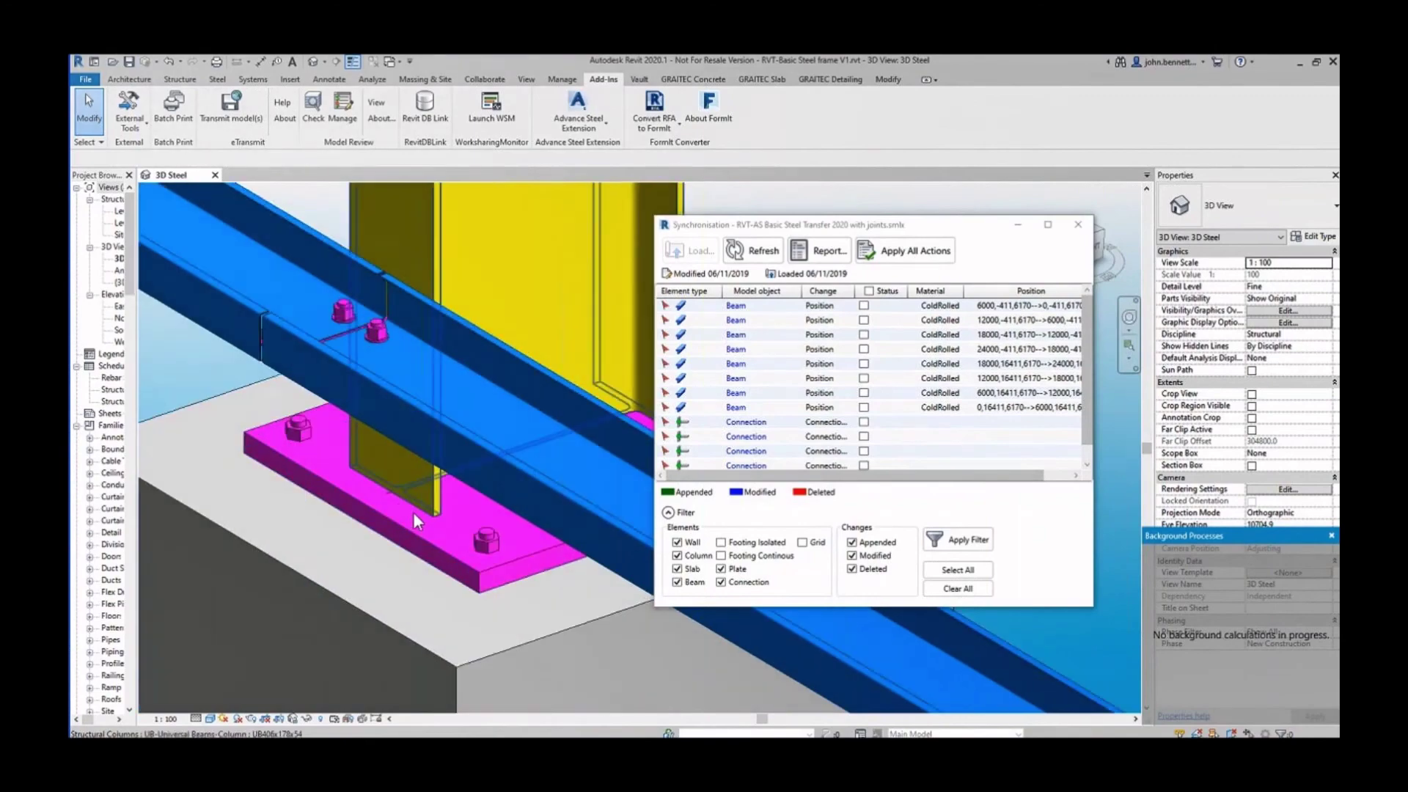
pyautogui.scroll(-2, 400, 539)
pyautogui.scroll(6, 350, 417)
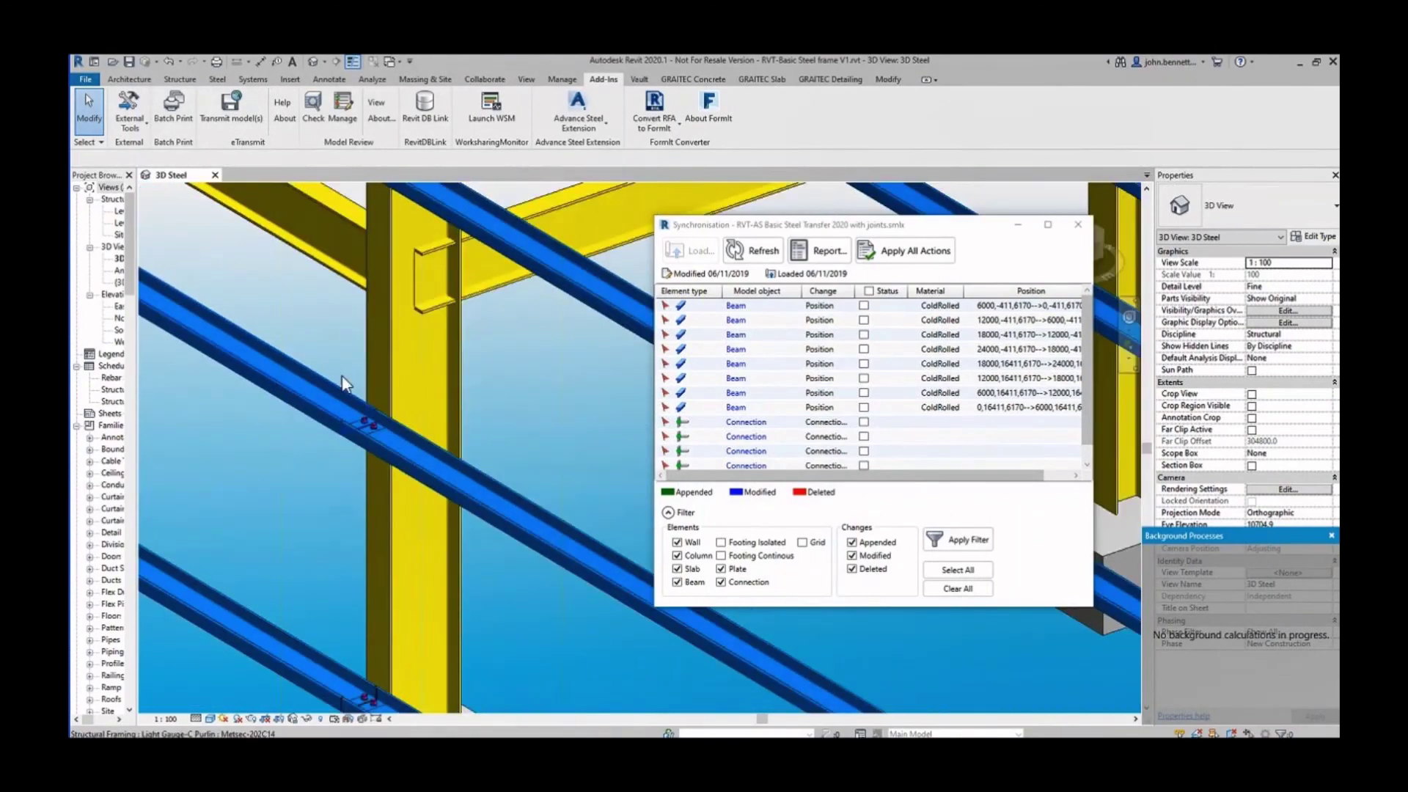
pyautogui.scroll(-4, 350, 417)
pyautogui.moveTo(384, 494); pyautogui.dragTo(402, 408, button='middle')
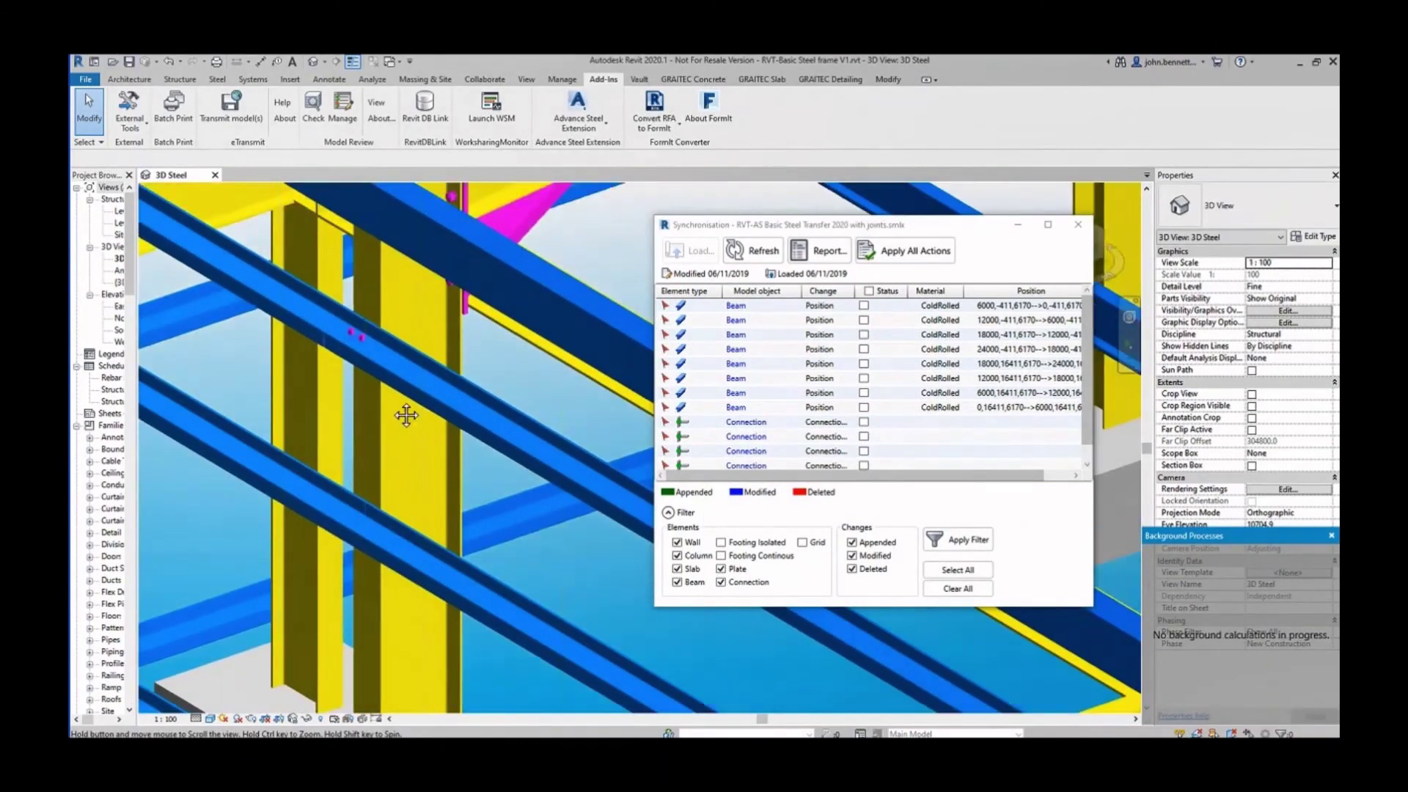
# Examine the haunched rafter-to-column joint and the single side end plate connections at the column head up close.
pyautogui.scroll(3, 472, 328)
pyautogui.scroll(-1, 496, 363)
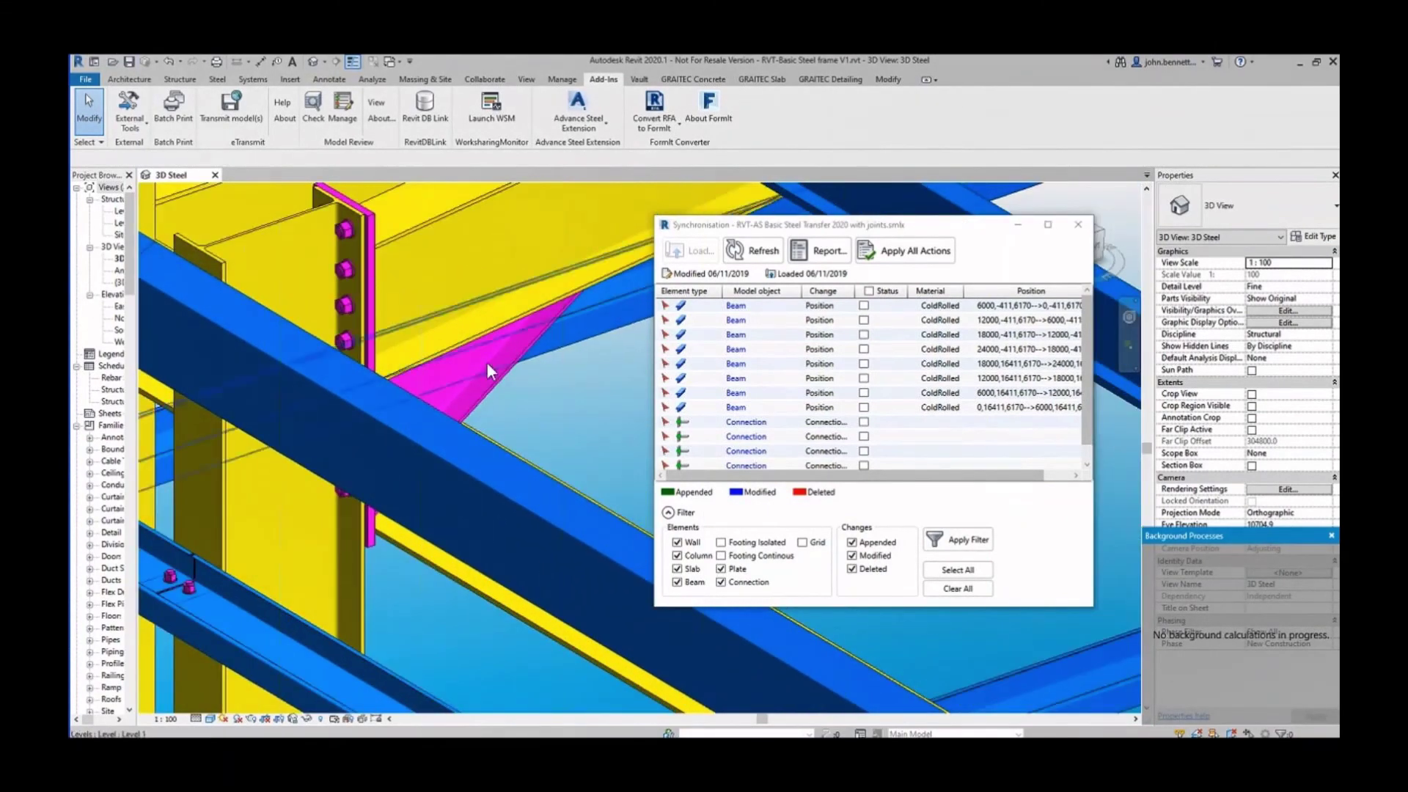
pyautogui.scroll(3, 487, 362)
pyautogui.moveTo(482, 368); pyautogui.dragTo(280, 308, button='middle')
pyautogui.scroll(-3, 484, 368)
pyautogui.moveTo(484, 367); pyautogui.dragTo(220, 315, button='middle')
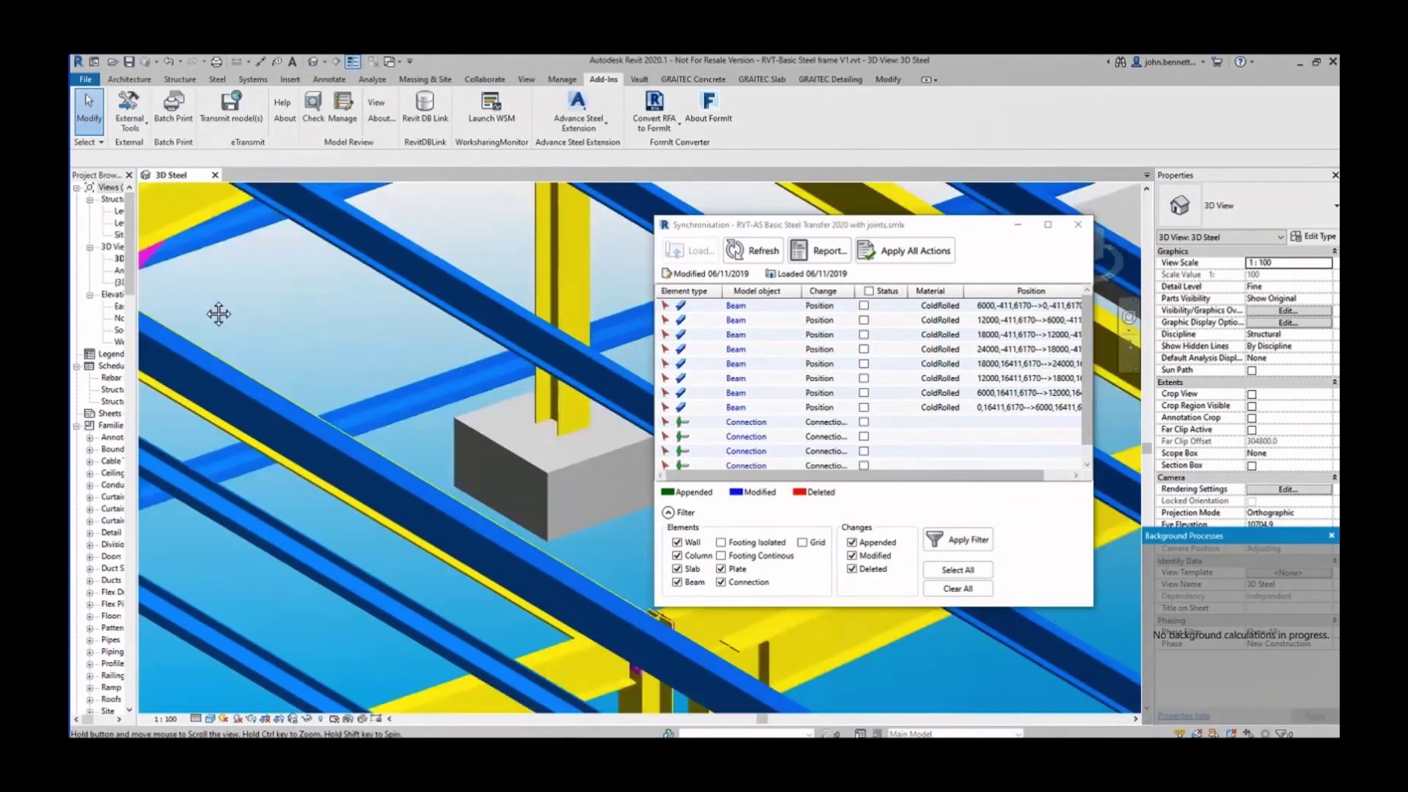
pyautogui.scroll(2, 399, 453)
pyautogui.keyDown('shift'); pyautogui.moveTo(399, 453); pyautogui.dragTo(458, 368, button='middle'); pyautogui.keyUp('shift')
pyautogui.scroll(5, 459, 377)
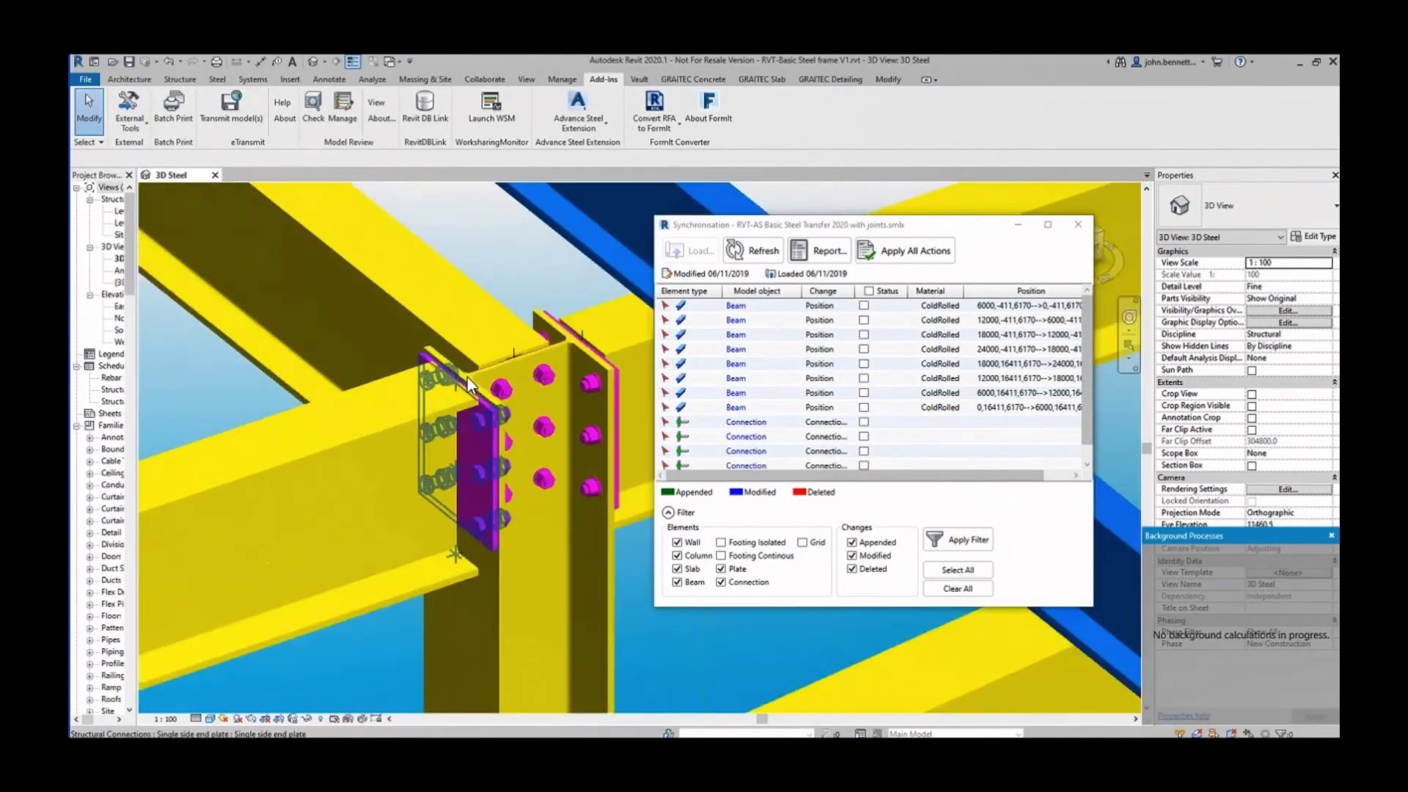
pyautogui.keyDown('shift'); pyautogui.moveTo(514, 426); pyautogui.dragTo(496, 306, button='middle'); pyautogui.keyUp('shift')
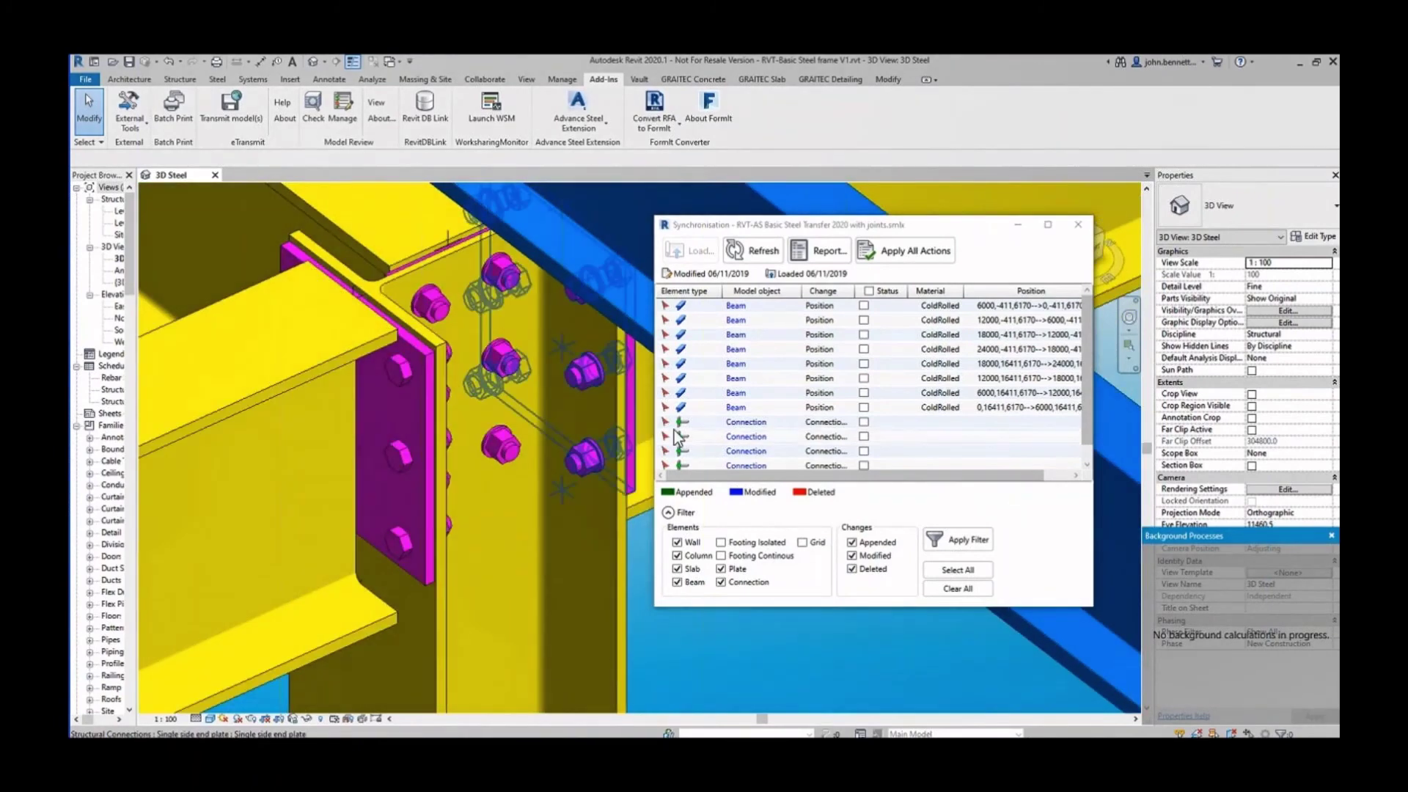
# Save the synchronisation report as RVT-Basic Steel frame V1_06_November_2019_10_05.doc in the 01-SMLX folder and review its beam, connection and grid entries.
pyautogui.click(823, 253)
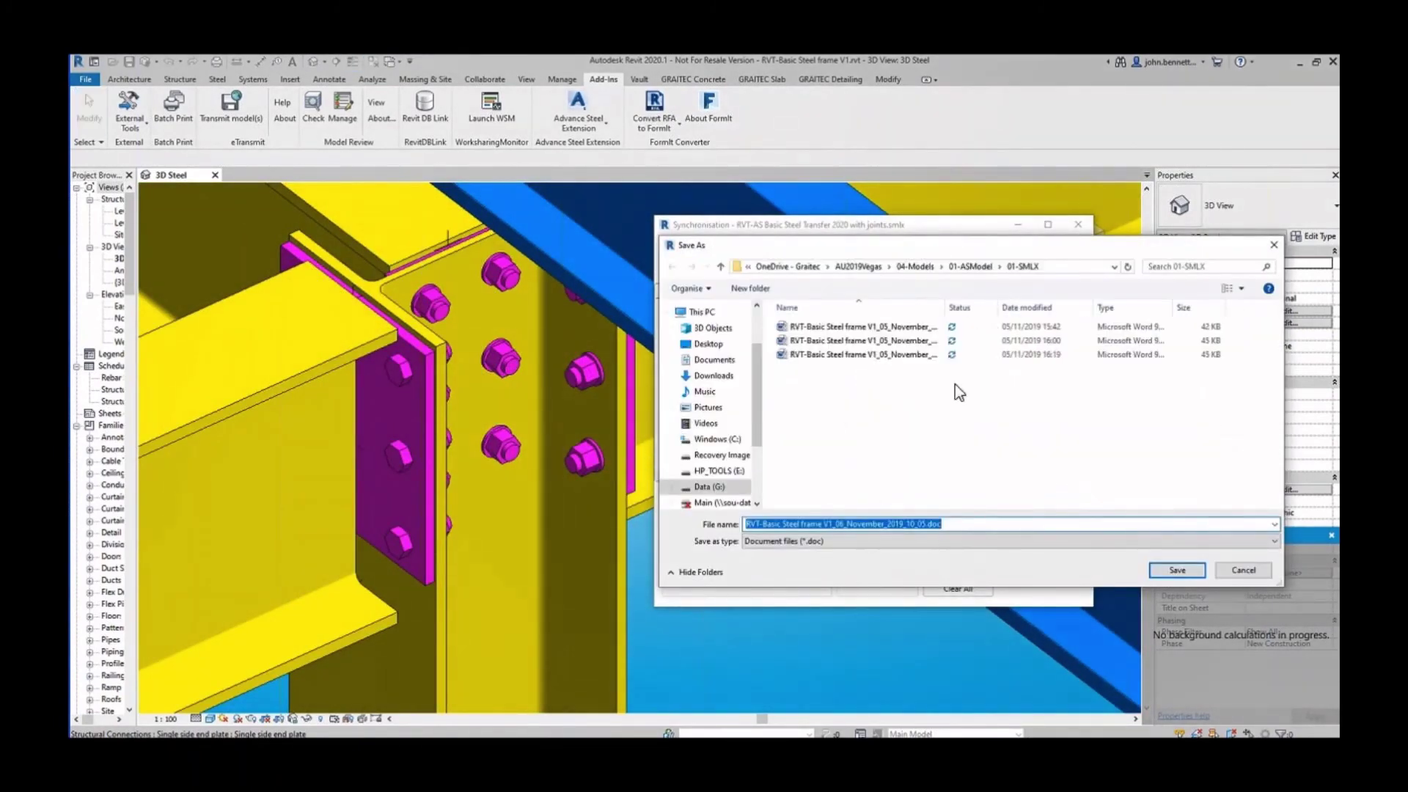
pyautogui.click(1176, 570)
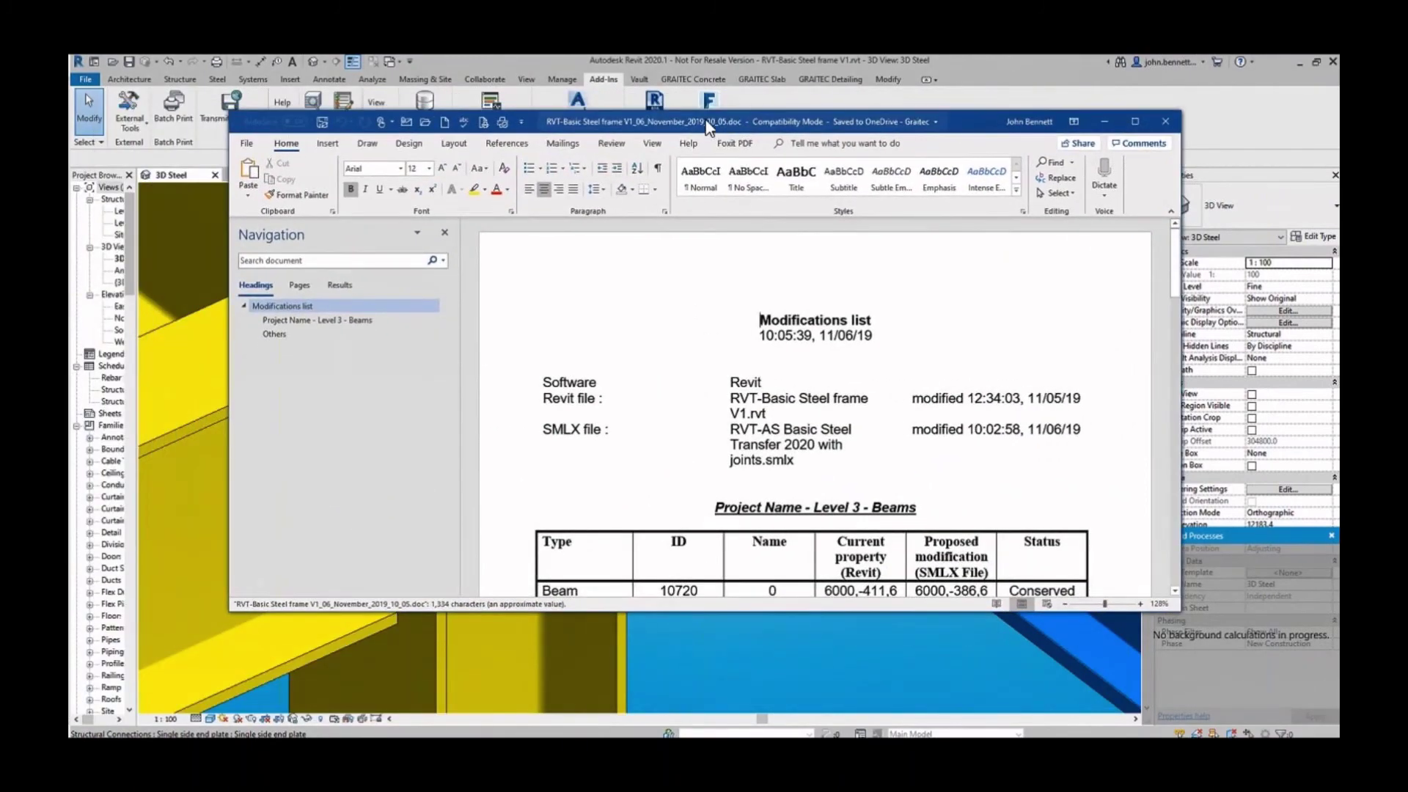
pyautogui.scroll(-15, 698, 415)
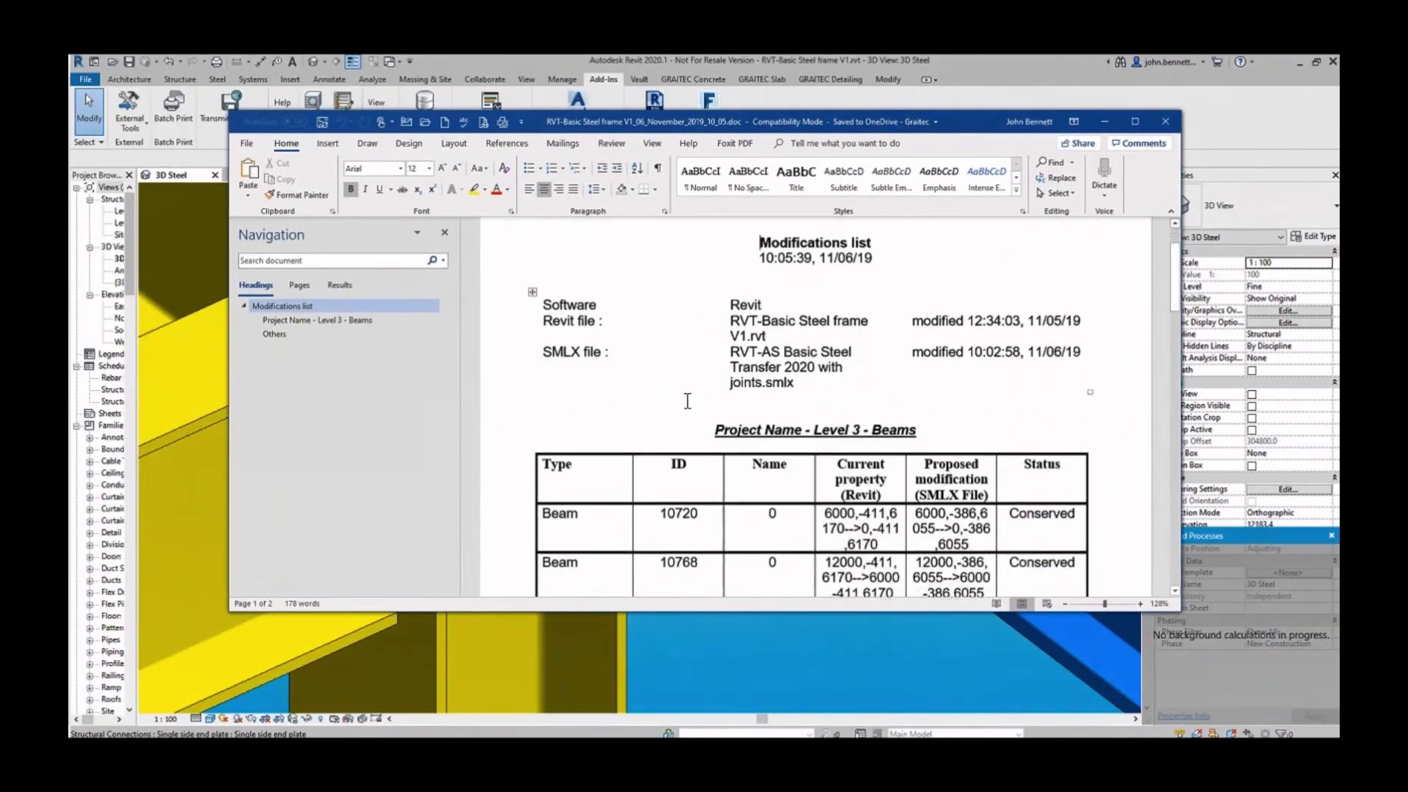
pyautogui.scroll(-8, 684, 387)
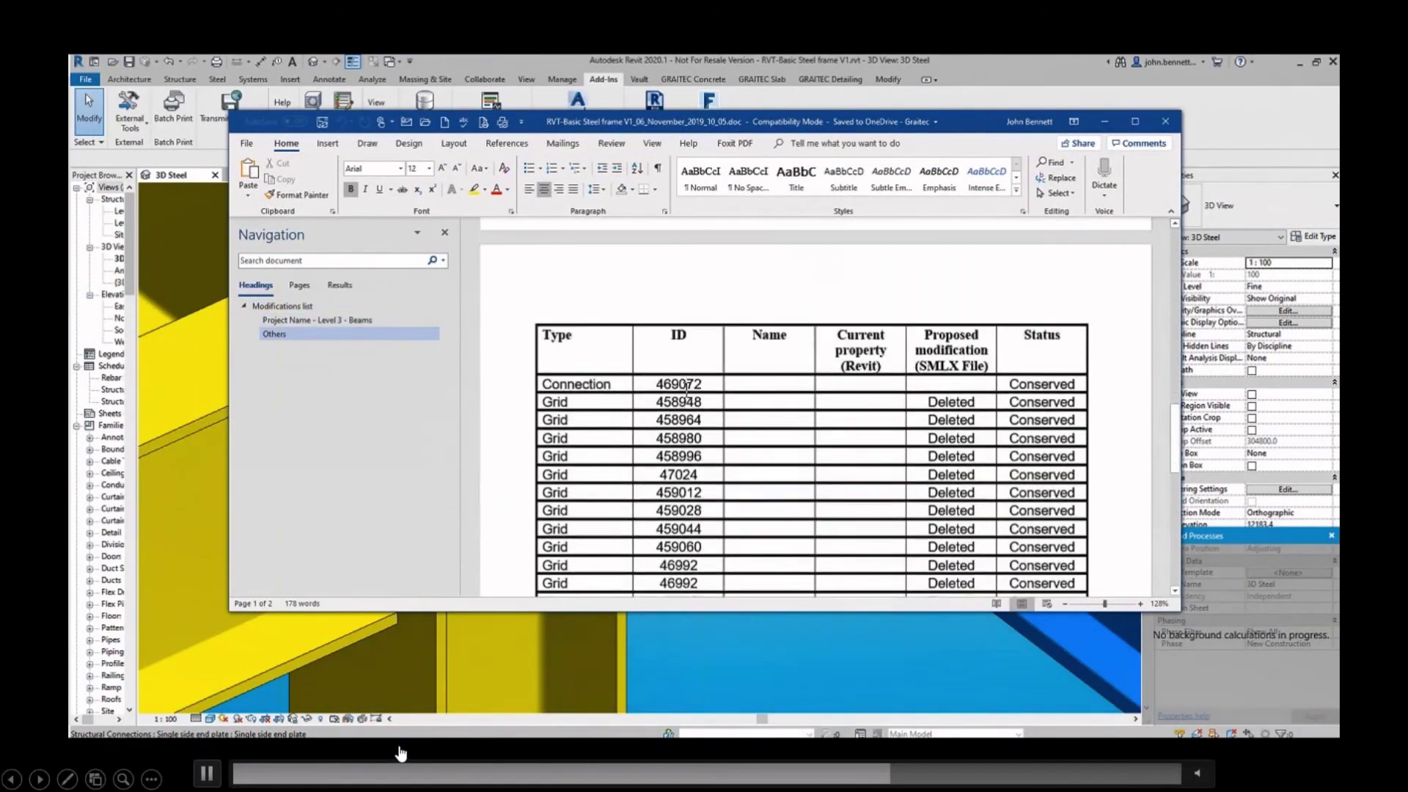
pyautogui.scroll(3, 685, 387)
pyautogui.scroll(6, 686, 386)
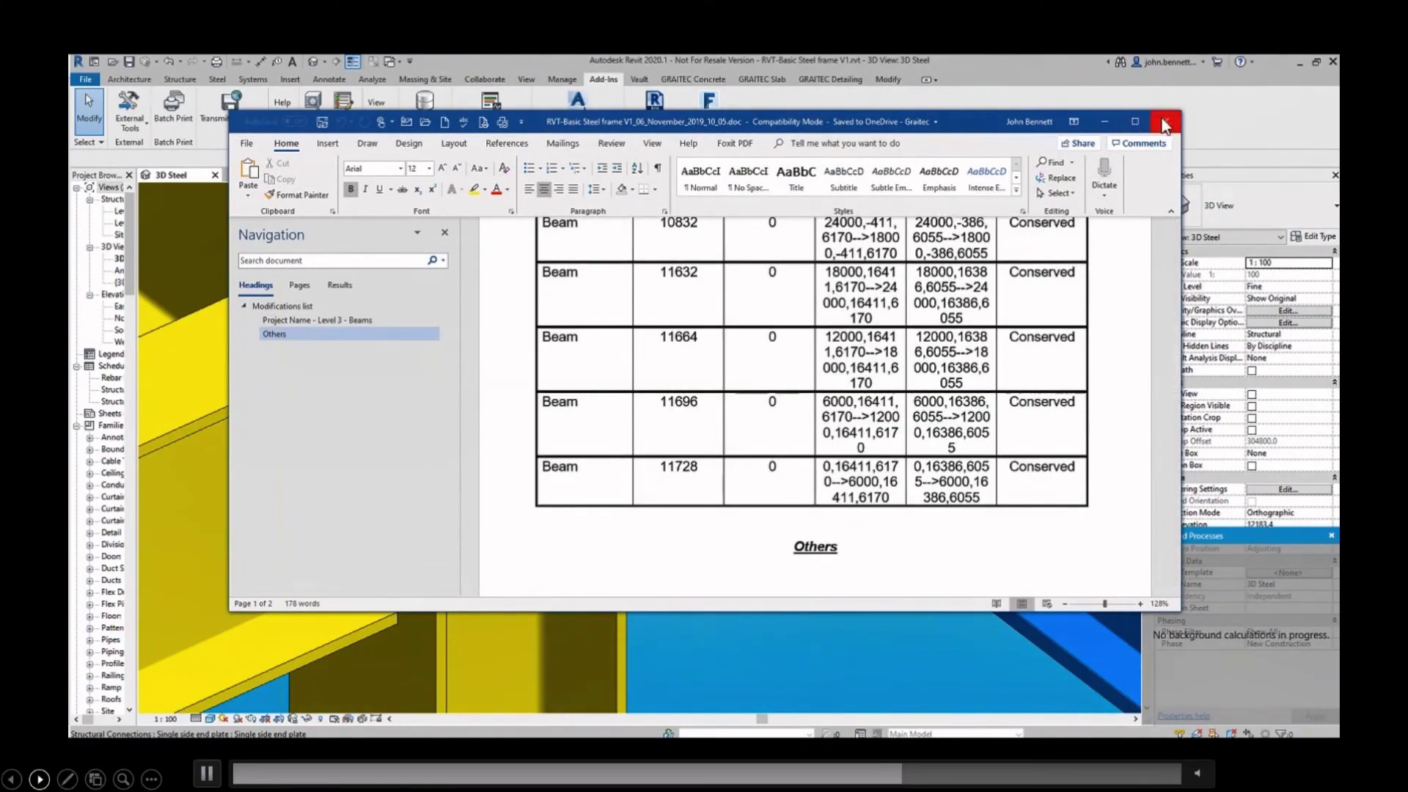
pyautogui.click(39, 779)
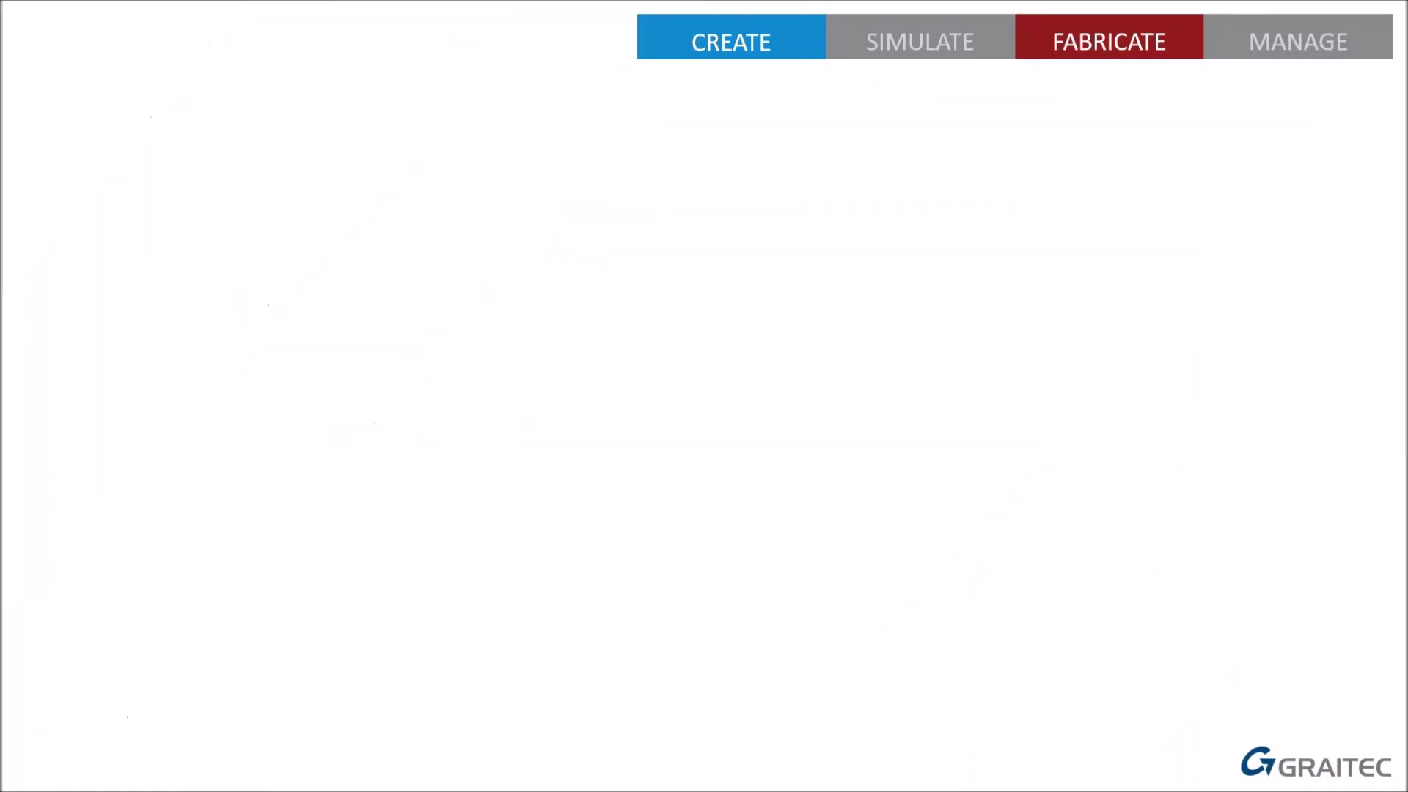